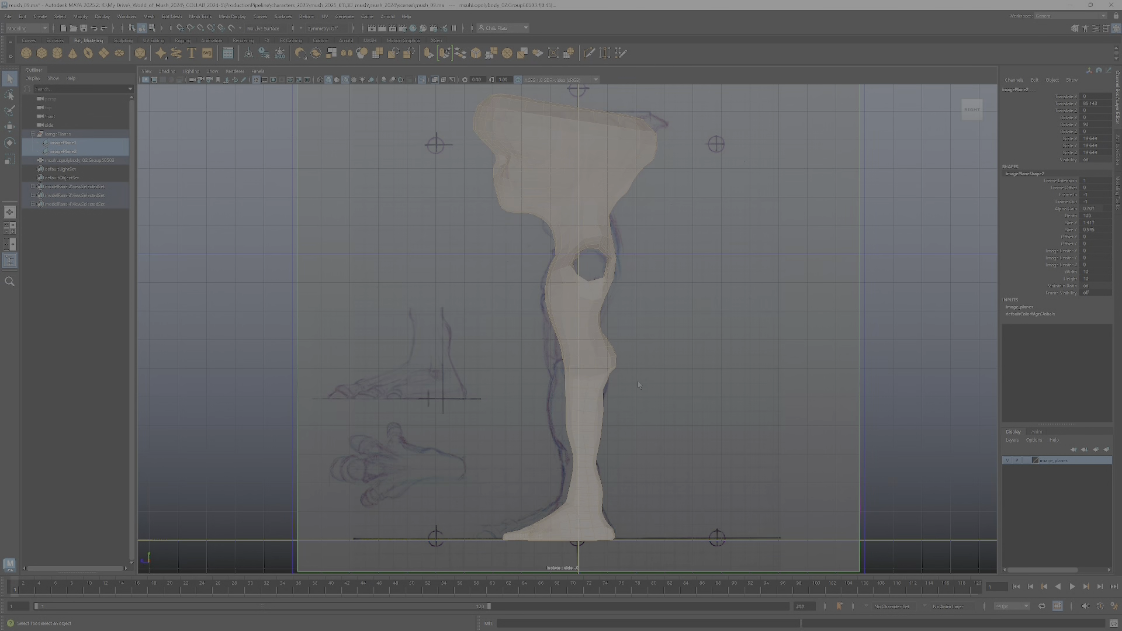
Step: Switch the leg mesh to vertex mode in the side view and select the vertices across the shin below the knee
scroll(638, 384, up, 3)
scroll(638, 385, down, 2)
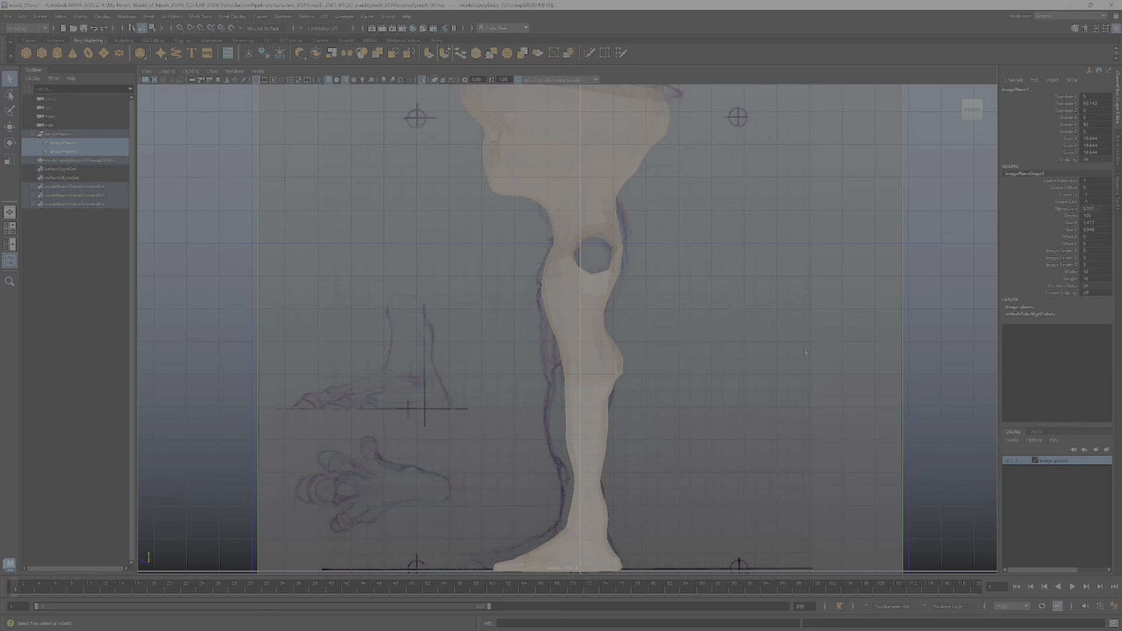
scroll(668, 394, down, 3)
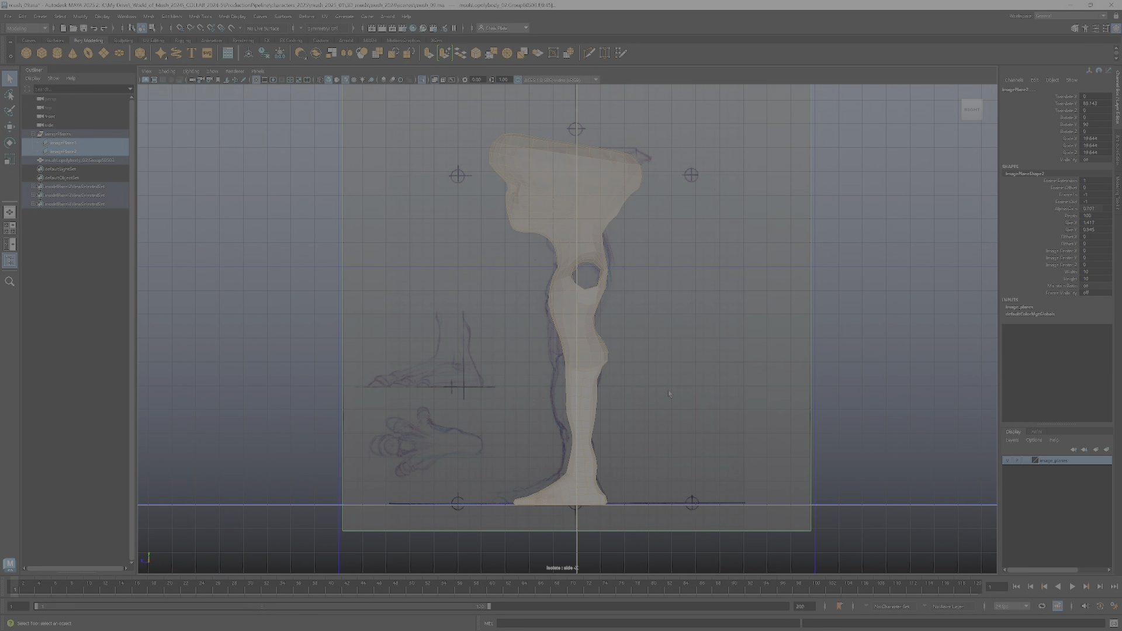
scroll(615, 368, up, 2)
alt+middle_drag(584, 469, 601, 399)
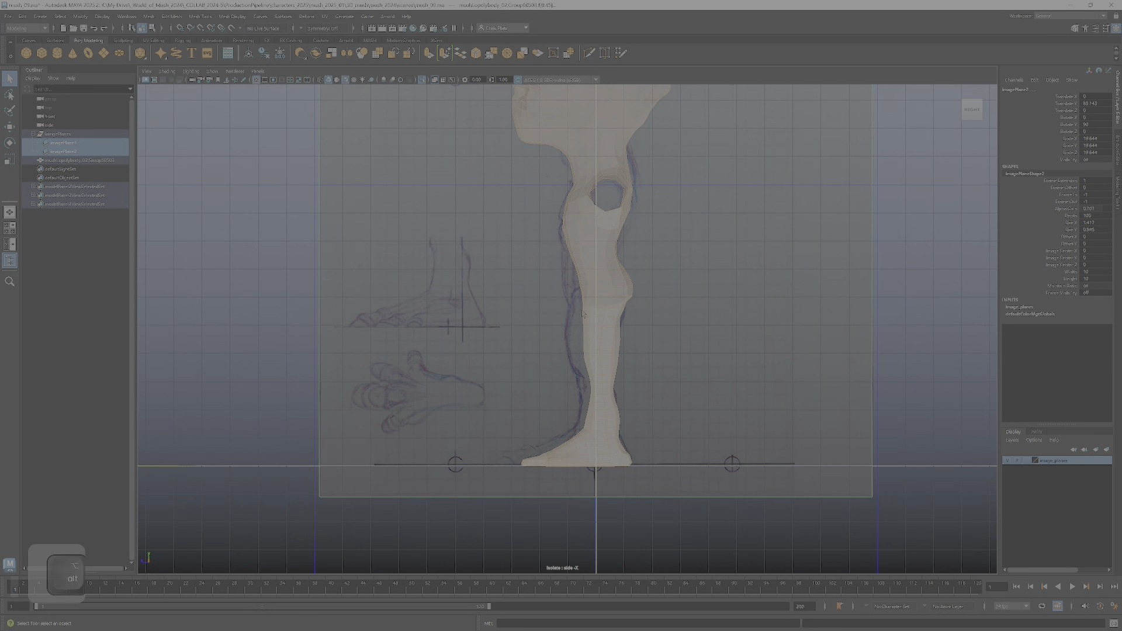
scroll(601, 399, up, 2)
scroll(602, 400, up, 1)
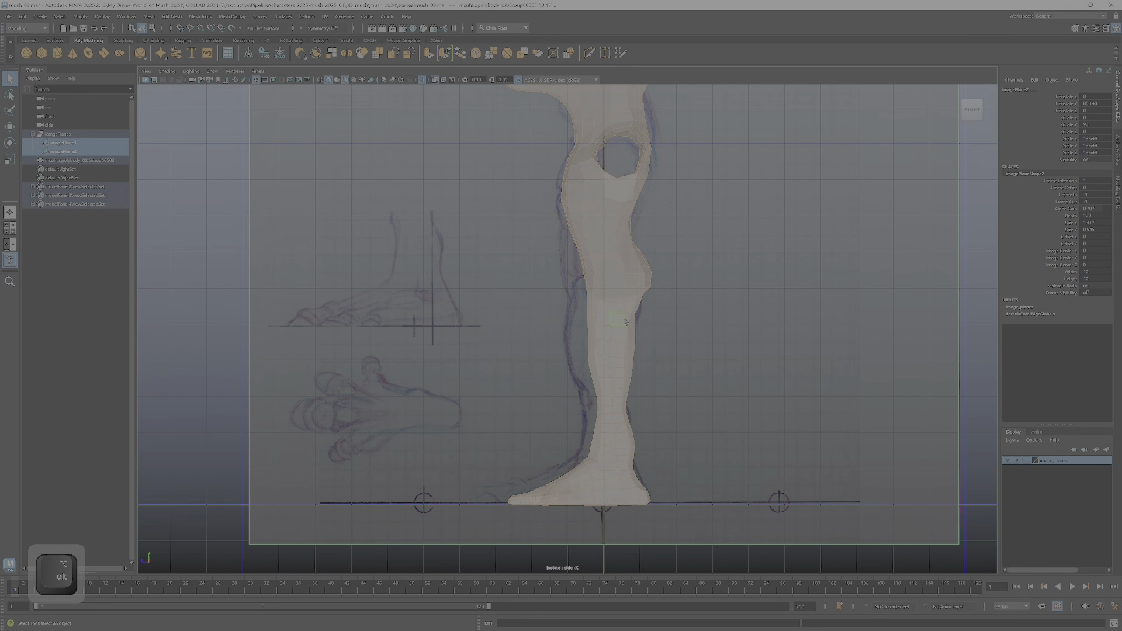
right_drag(624, 320, 596, 319)
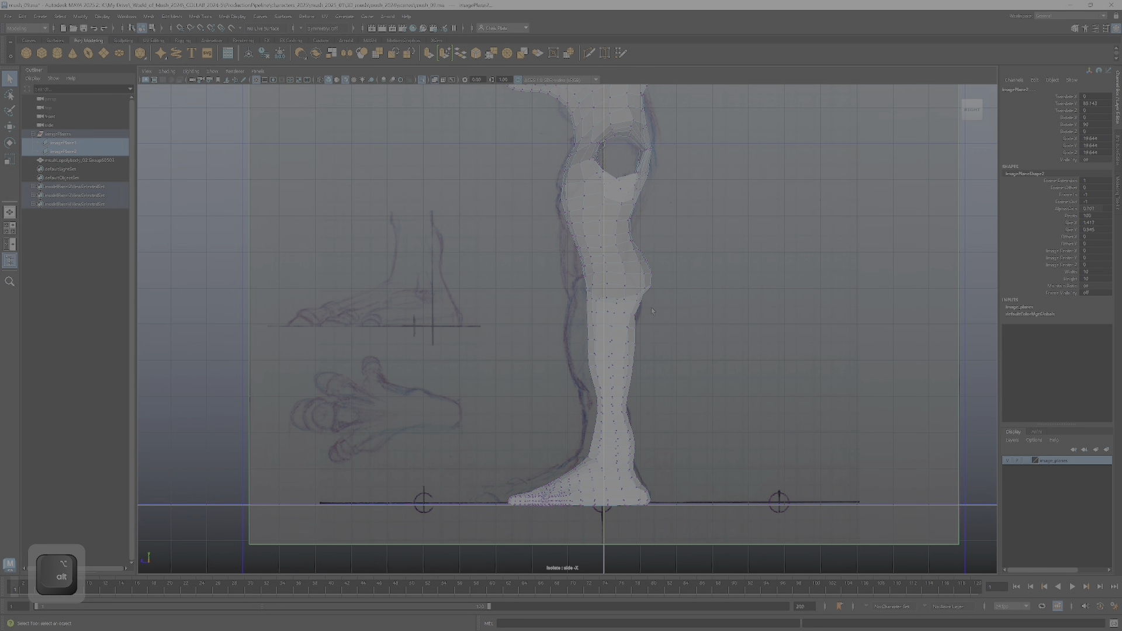
key(b)
drag(570, 307, 666, 360)
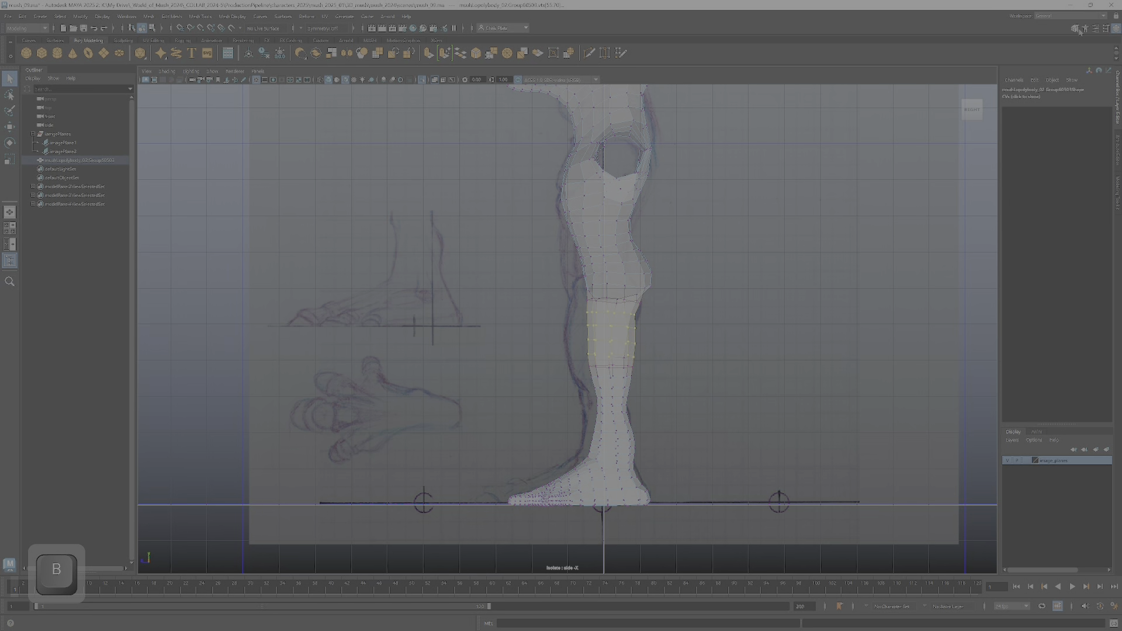
Step: Open the Tool Settings and dock them together with the Outliner
click(1106, 29)
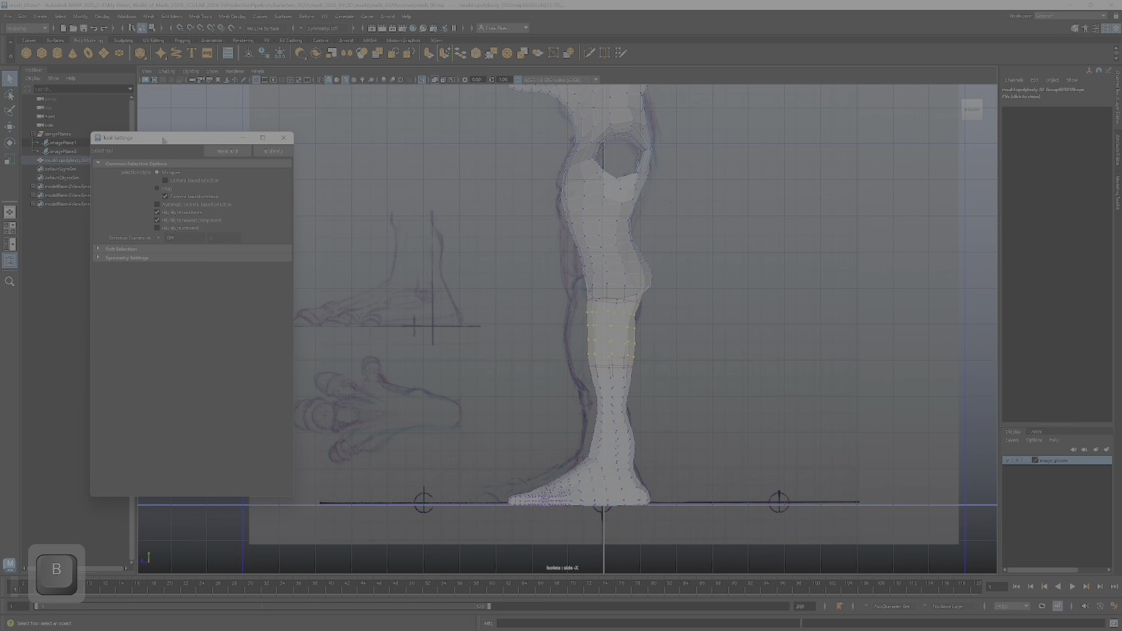
drag(163, 141, 92, 69)
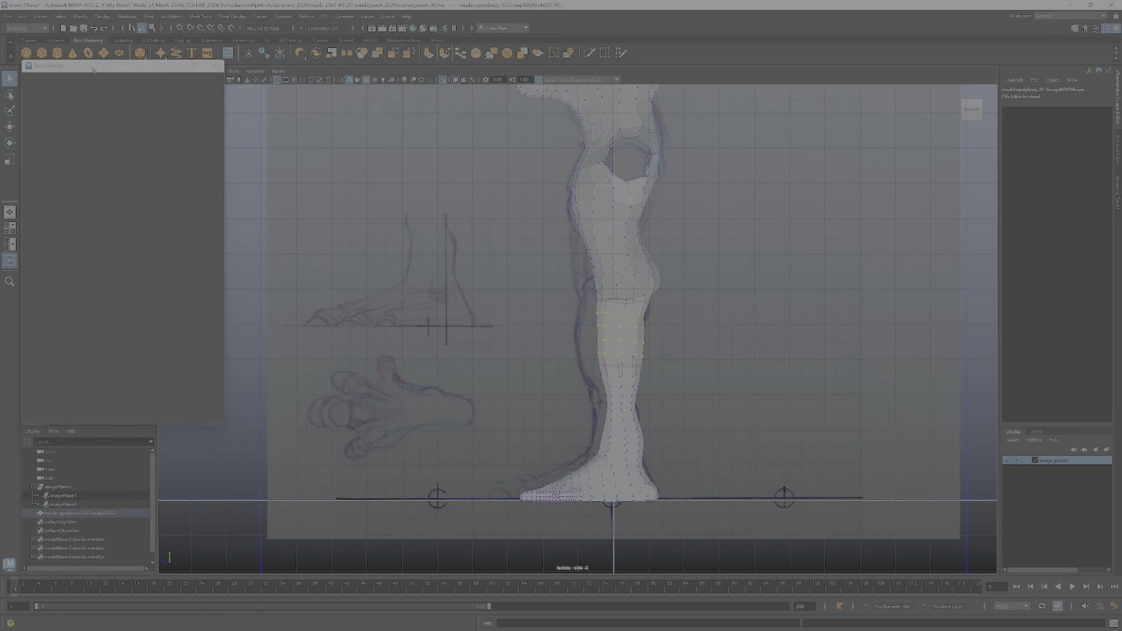
click(35, 422)
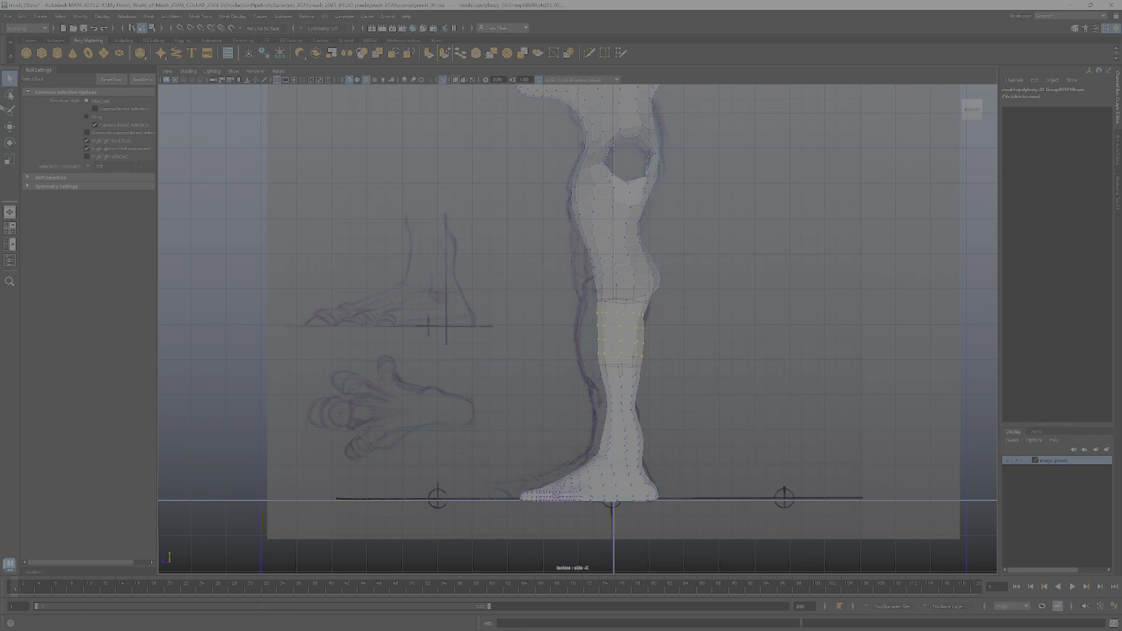
click(9, 260)
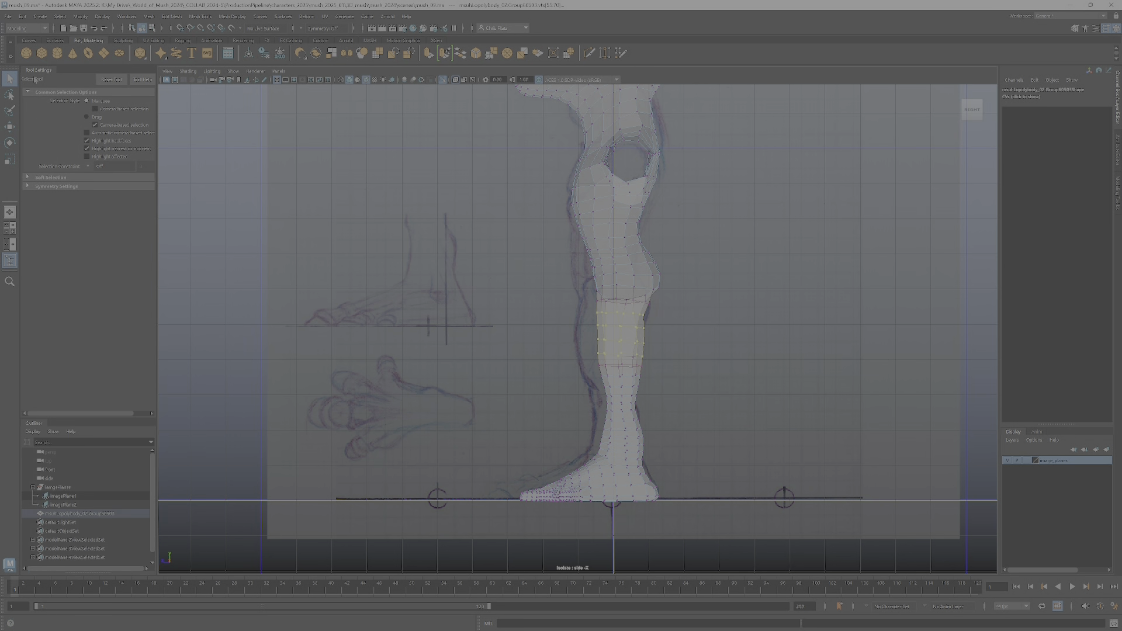
drag(35, 68, 63, 76)
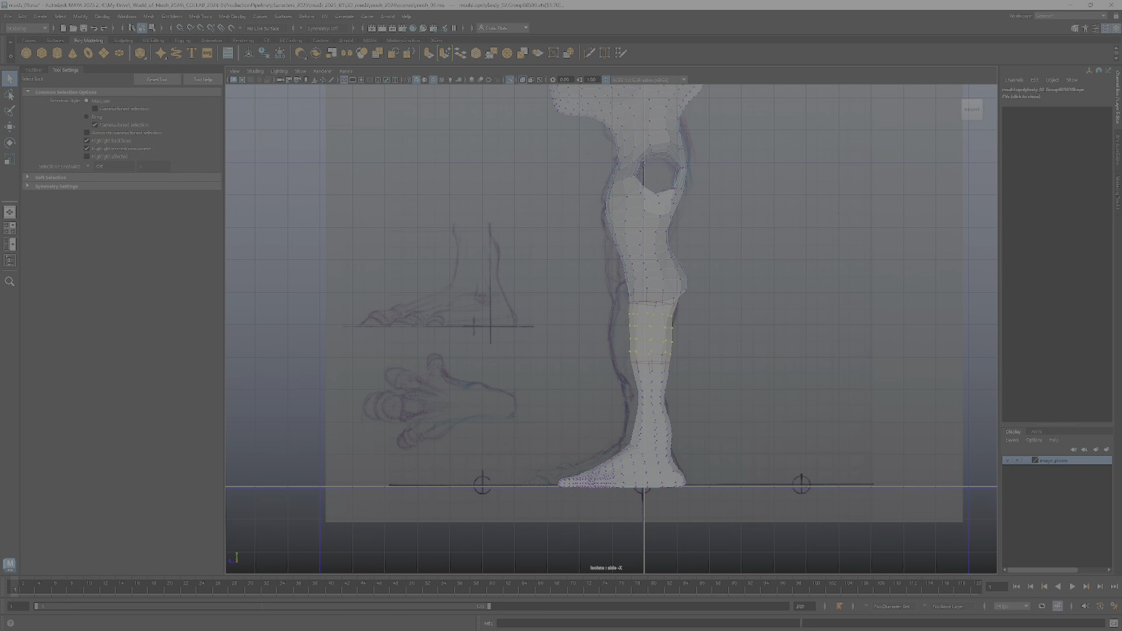
Step: Save the current workspace layout under the name platz_2024
click(1103, 18)
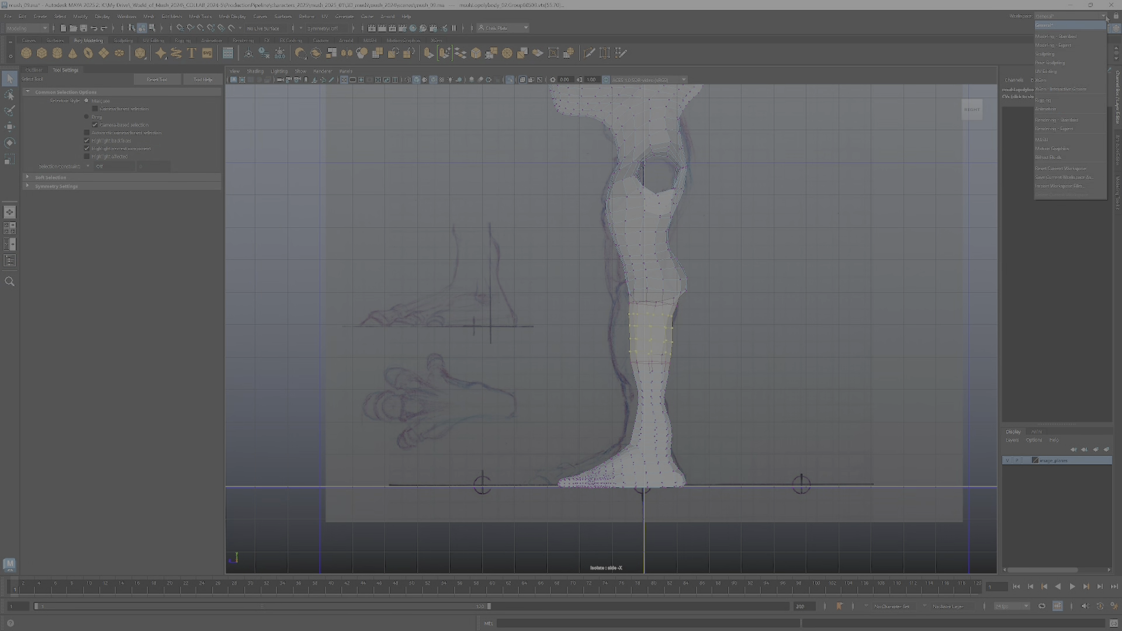
click(1069, 181)
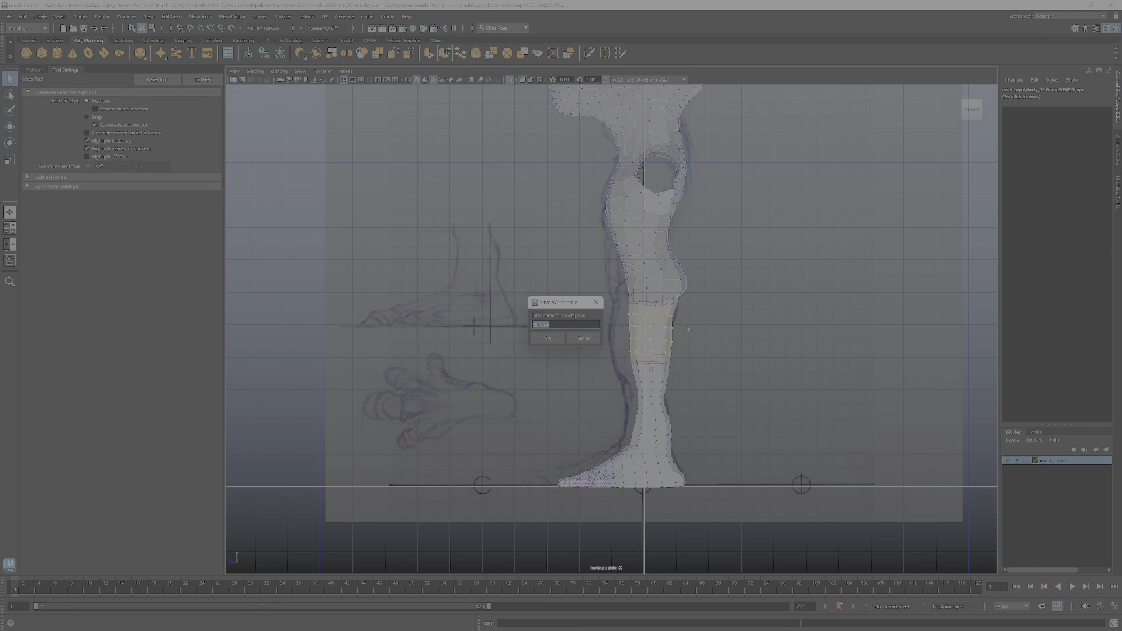
text(platz)
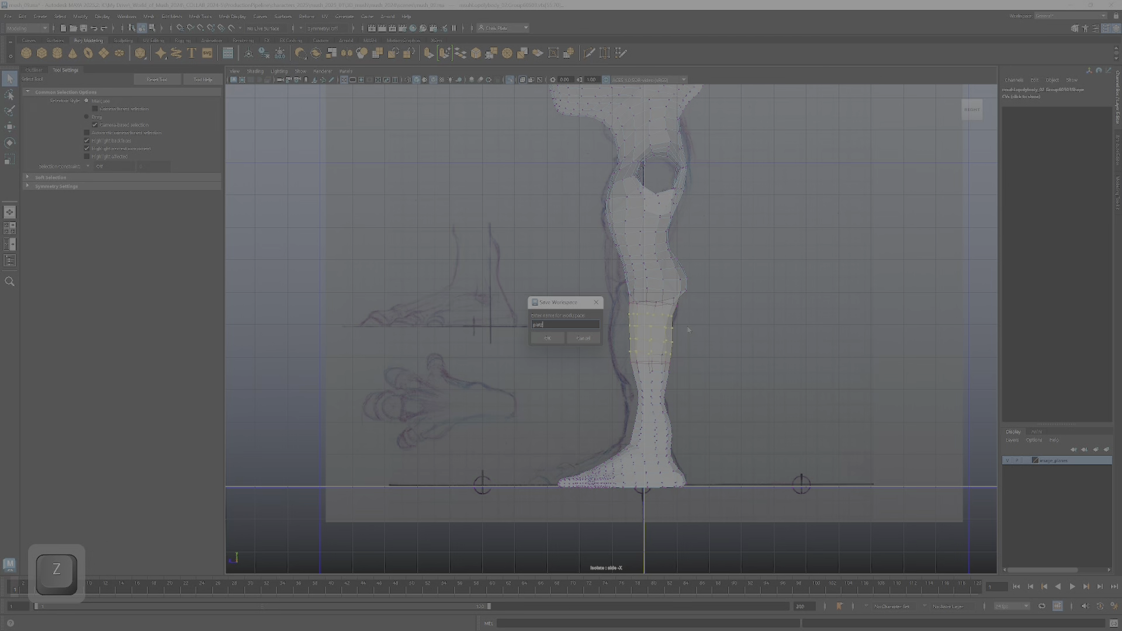
text(_2024)
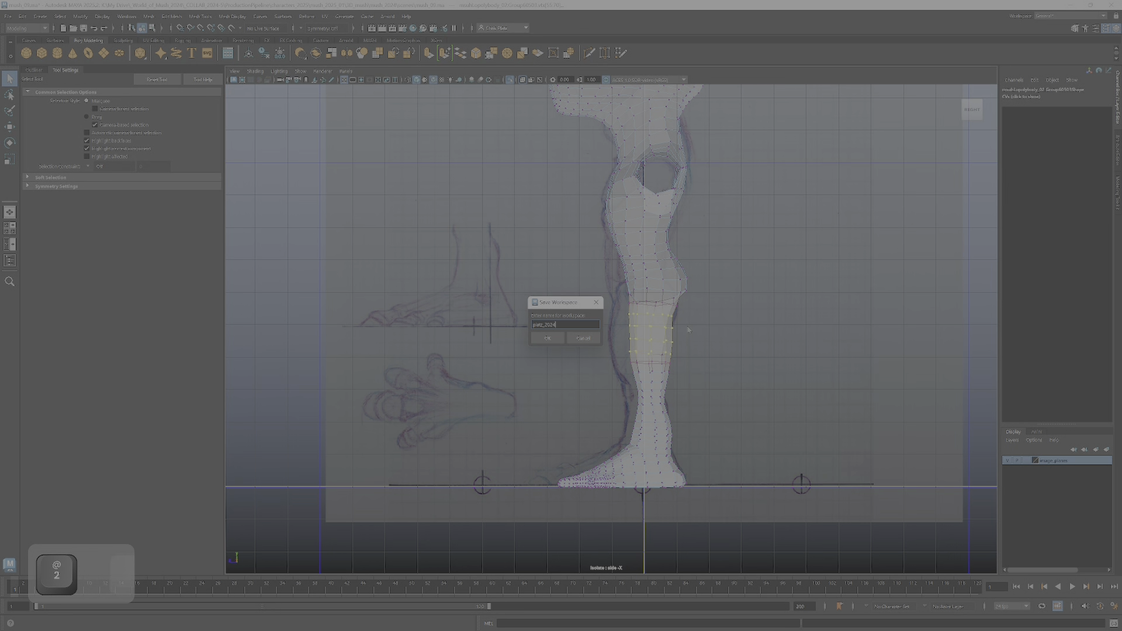
click(549, 339)
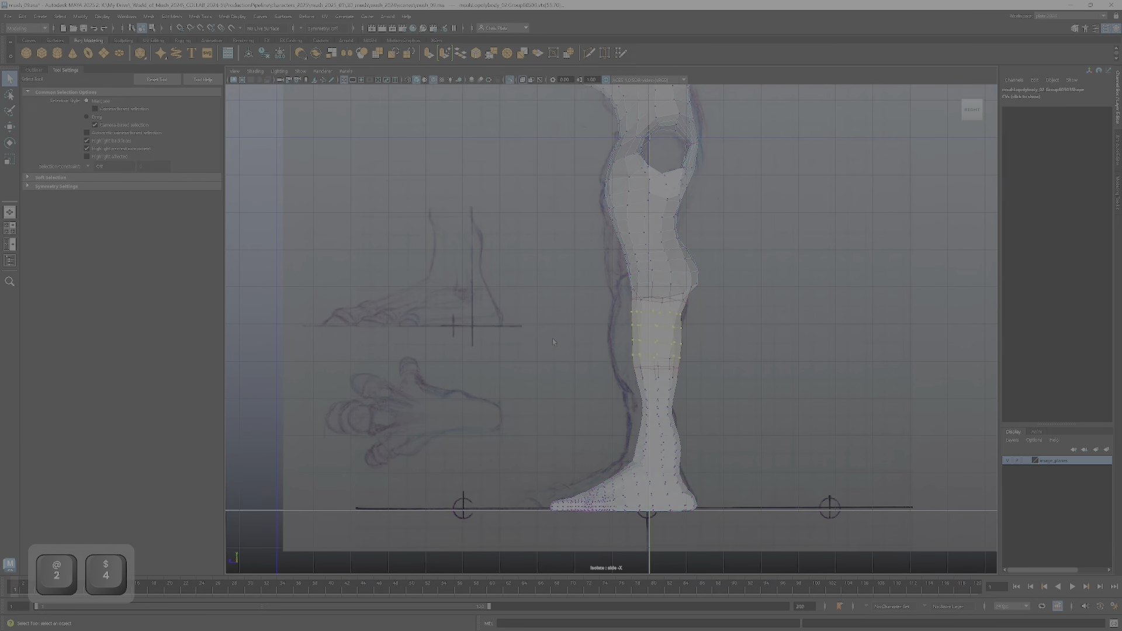
Step: Open the side-view image plane's attributes and raise its color gain and alpha gain to brighten the reference drawing
scroll(775, 356, down, 2)
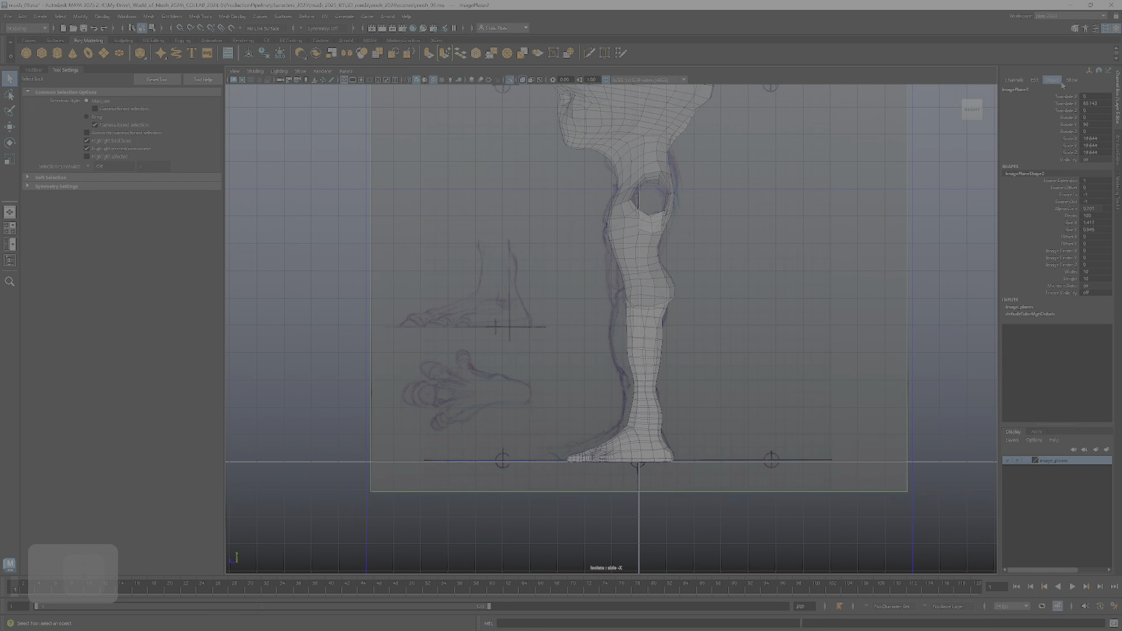
click(1096, 29)
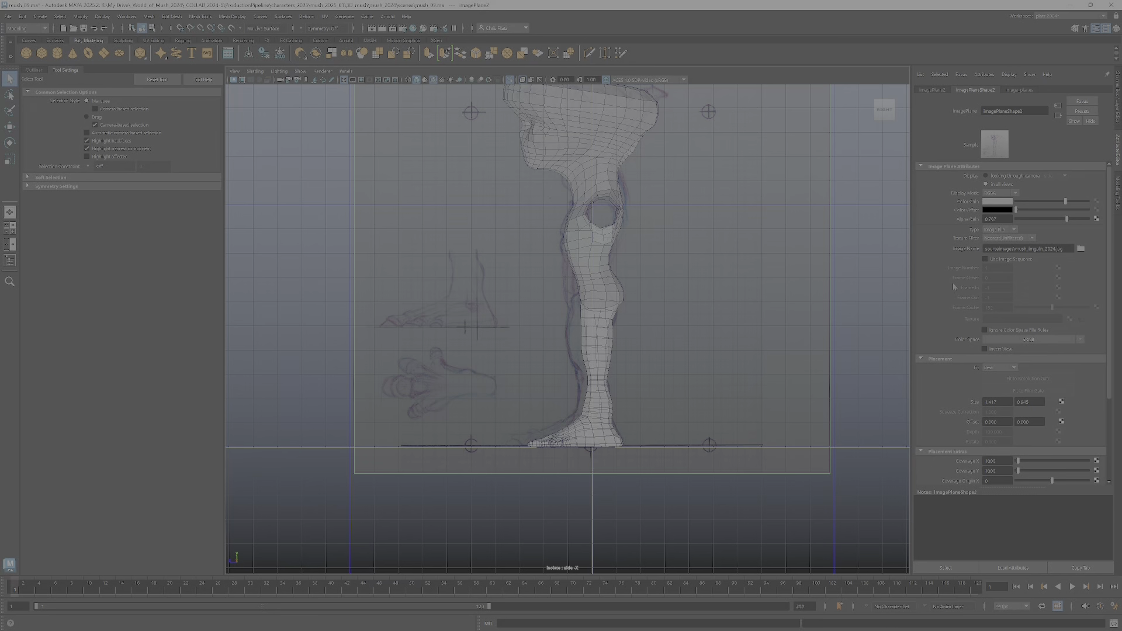
mouse_move(1069, 221)
mouse_down()
mouse_move(1088, 222)
mouse_move(1069, 220)
mouse_move(1081, 205)
mouse_up()
scroll(682, 362, up, 3)
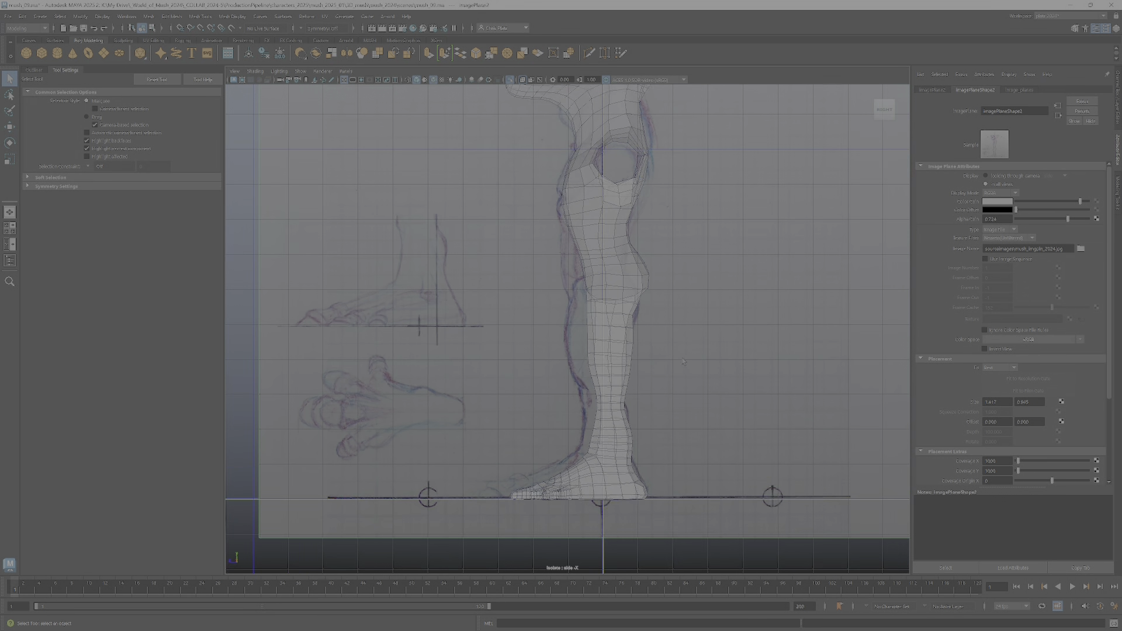
Step: Return the leg mesh to vertex mode and select all vertices from the knee area down to the foot
click(627, 357)
scroll(627, 357, up, 3)
alt+middle_drag(627, 356, 558, 278)
right_drag(558, 279, 529, 280)
alt+right_drag(608, 333, 617, 380)
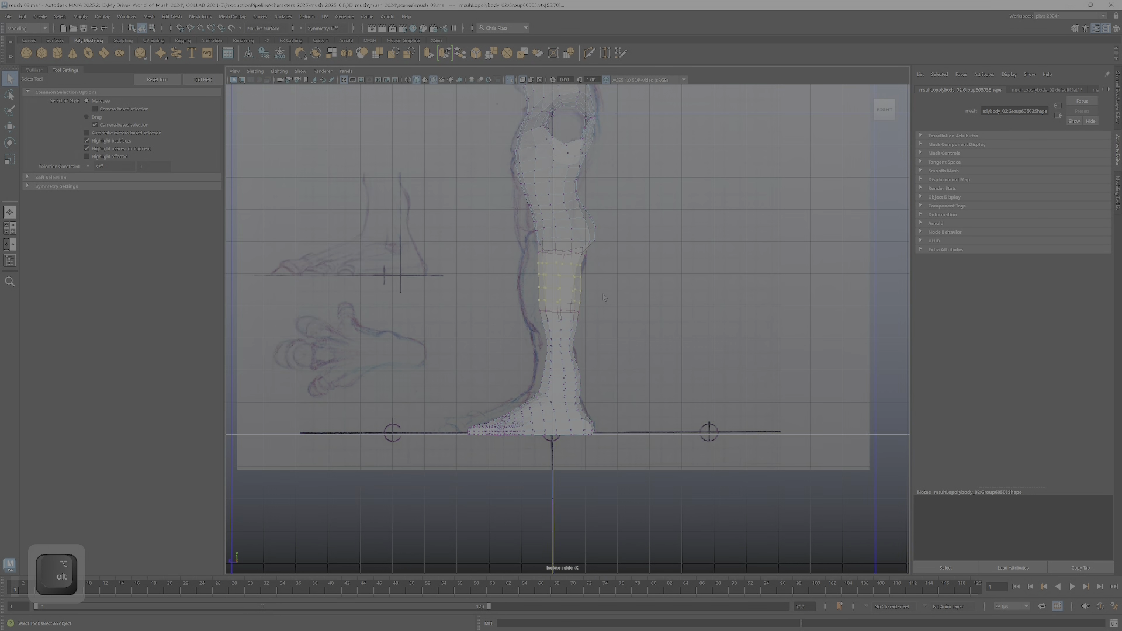
alt+middle_drag(616, 379, 645, 470)
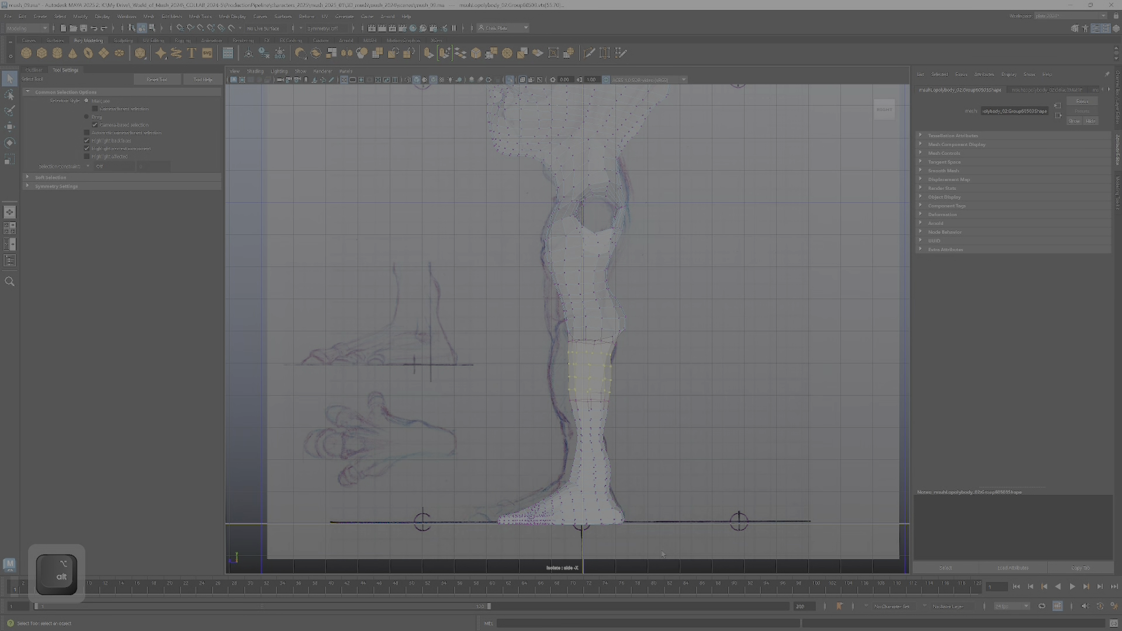
drag(424, 361, 431, 278)
key(b)
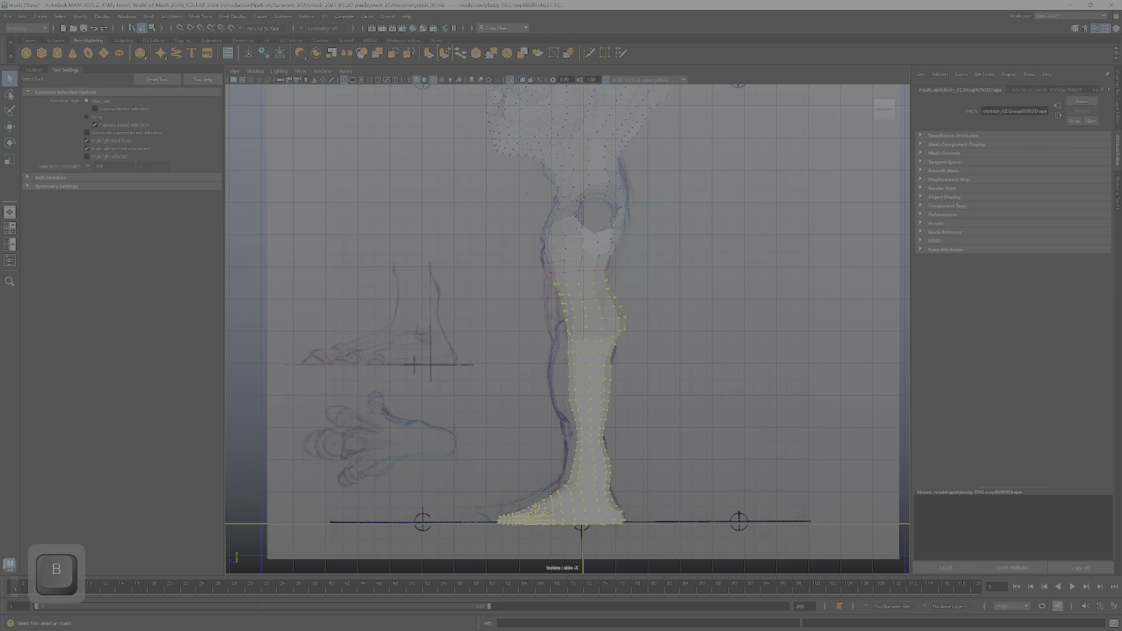
Step: Move the selected leg vertices slightly forward toward the sketch outline, and reselect them starting slightly lower at the knee
key(w)
drag(542, 404, 536, 406)
key(b)
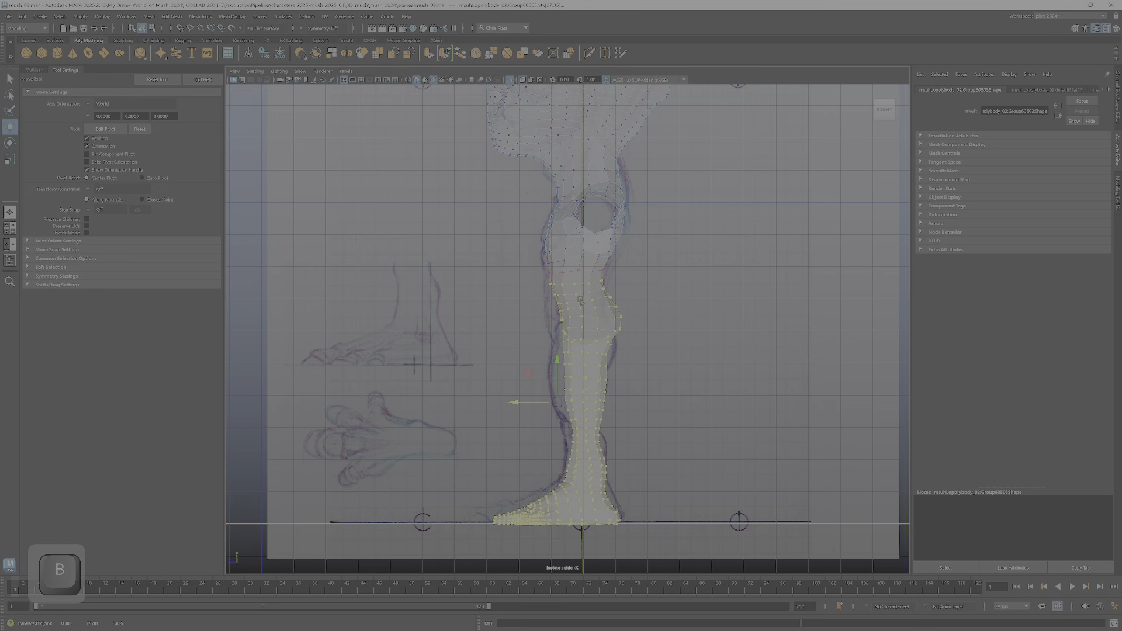
drag(658, 543, 475, 287)
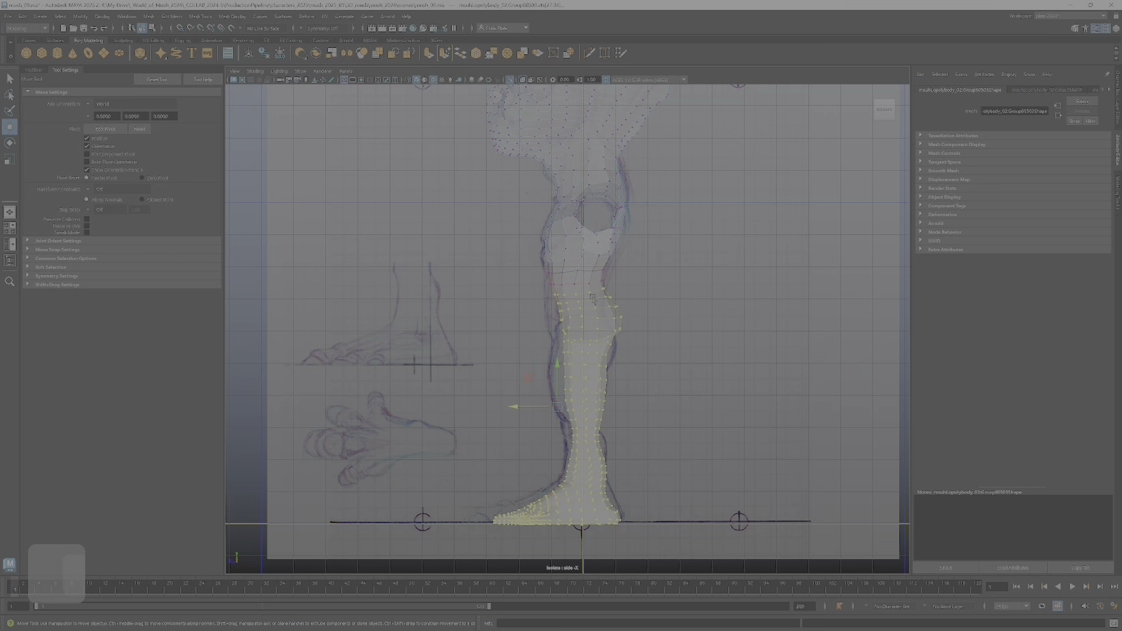
Step: Switch to the four-view layout and inspect the selected leg vertices in the perspective and side views
key(space)
scroll(763, 247, up, 5)
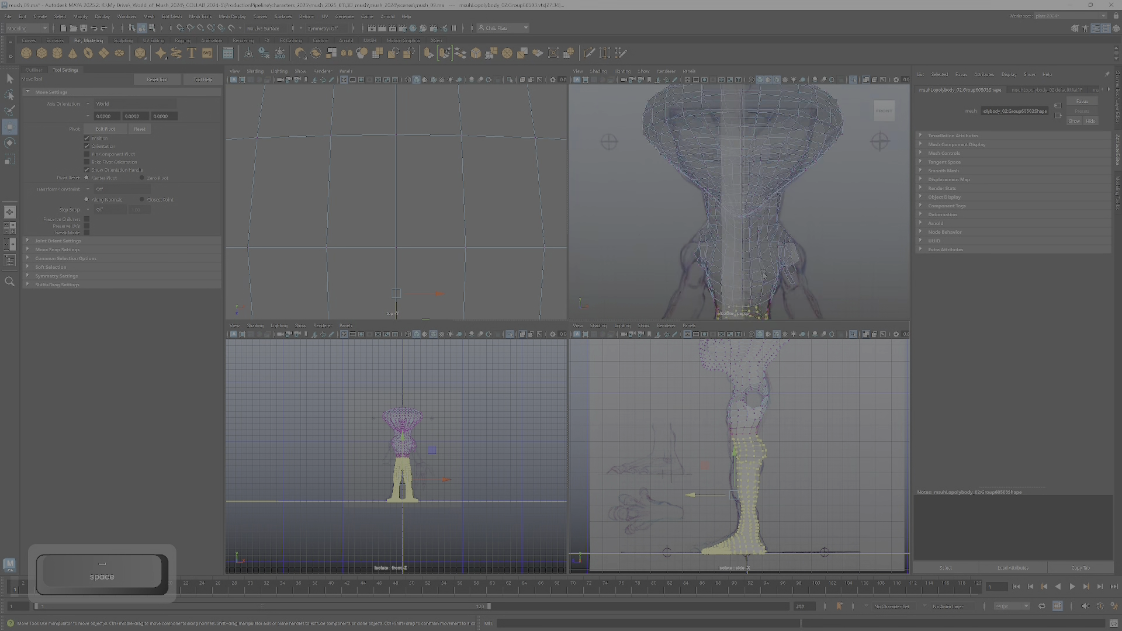
alt+middle_drag(654, 273, 636, 113)
alt+drag(636, 113, 660, 121)
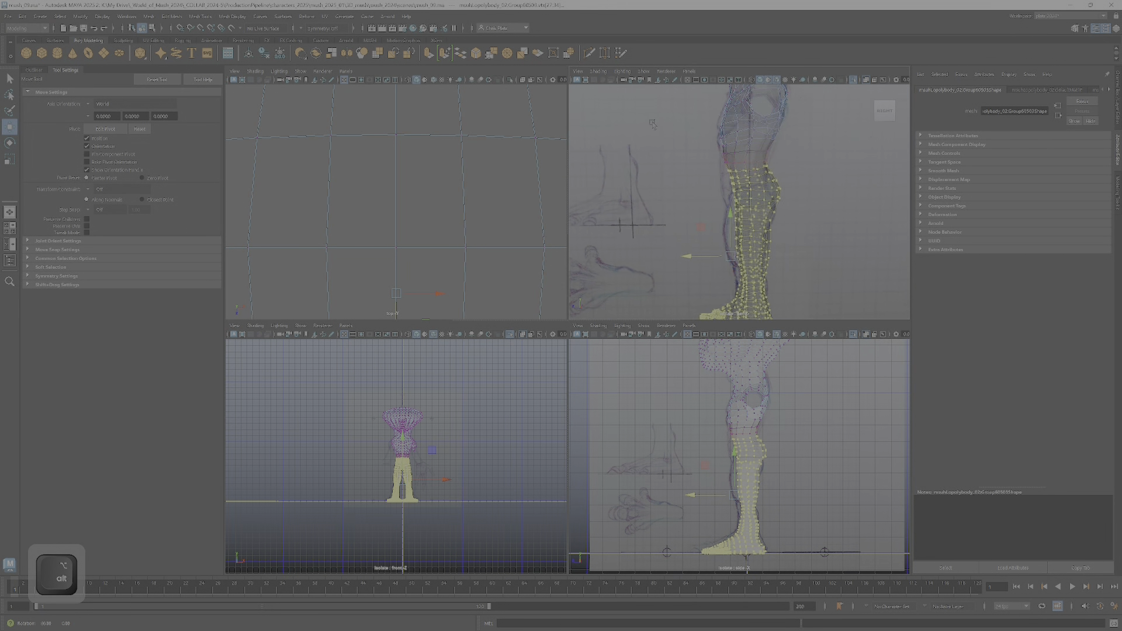
scroll(742, 470, up, 6)
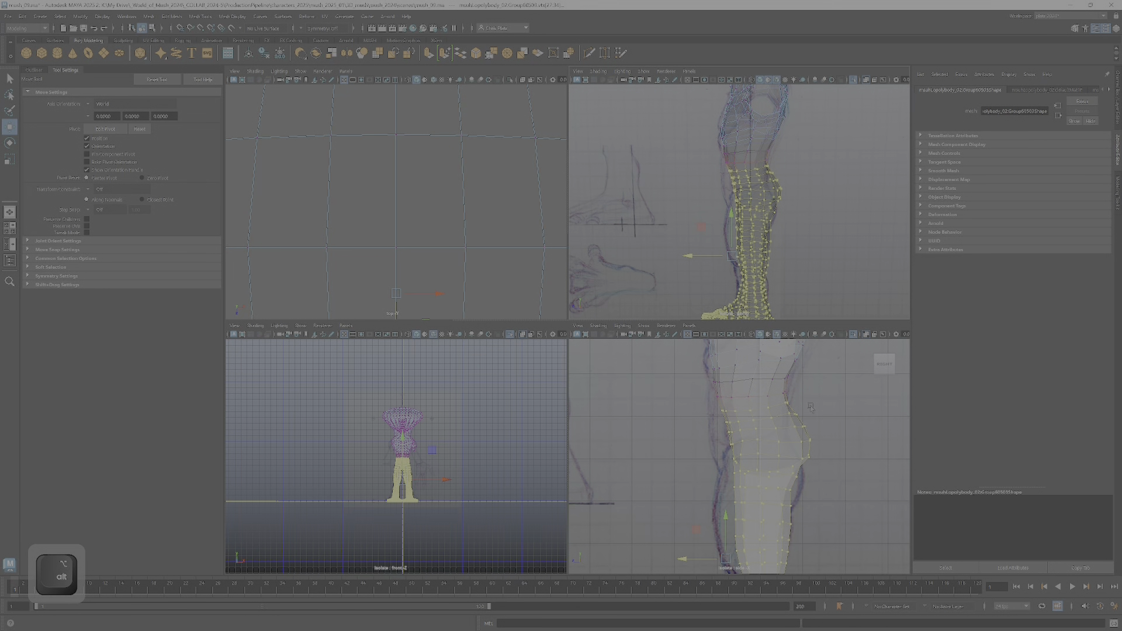
scroll(706, 183, up, 6)
alt+drag(706, 183, 789, 183)
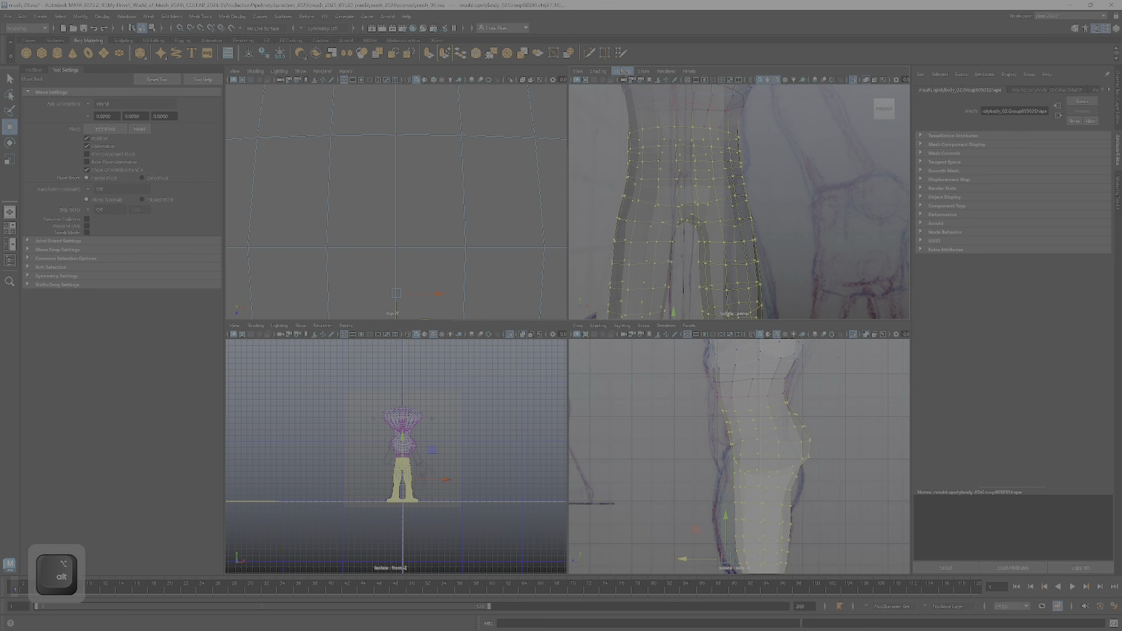
Step: Try adding vertices above the selected legs to the selection in the perspective view, and undo the additions
ctrl+shift+click(687, 106)
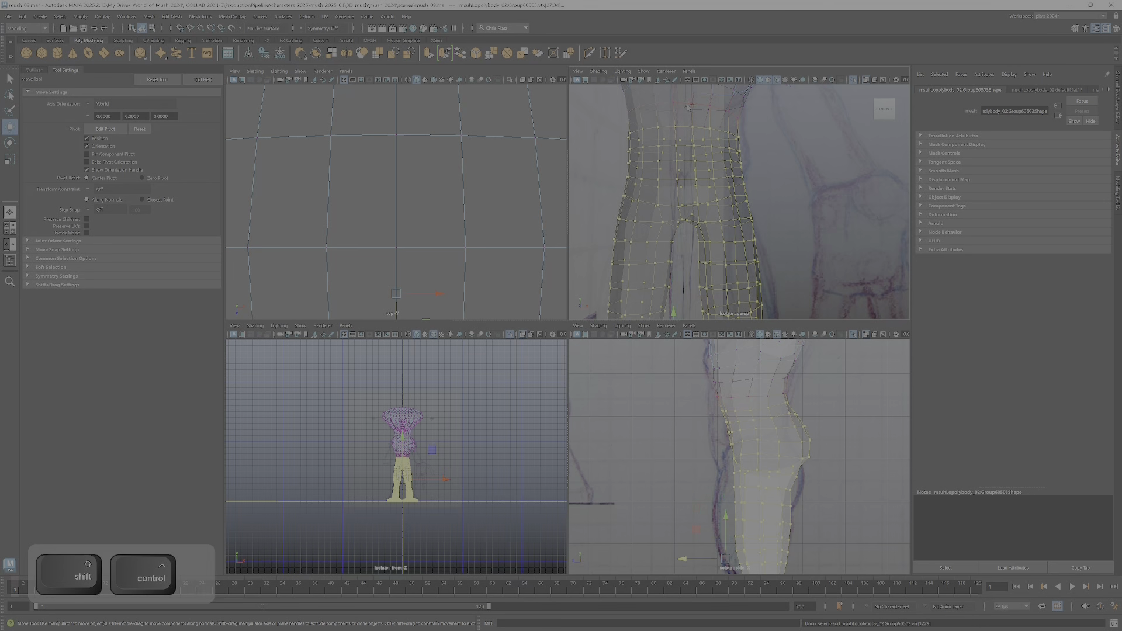
key(ctrl+shift+z)
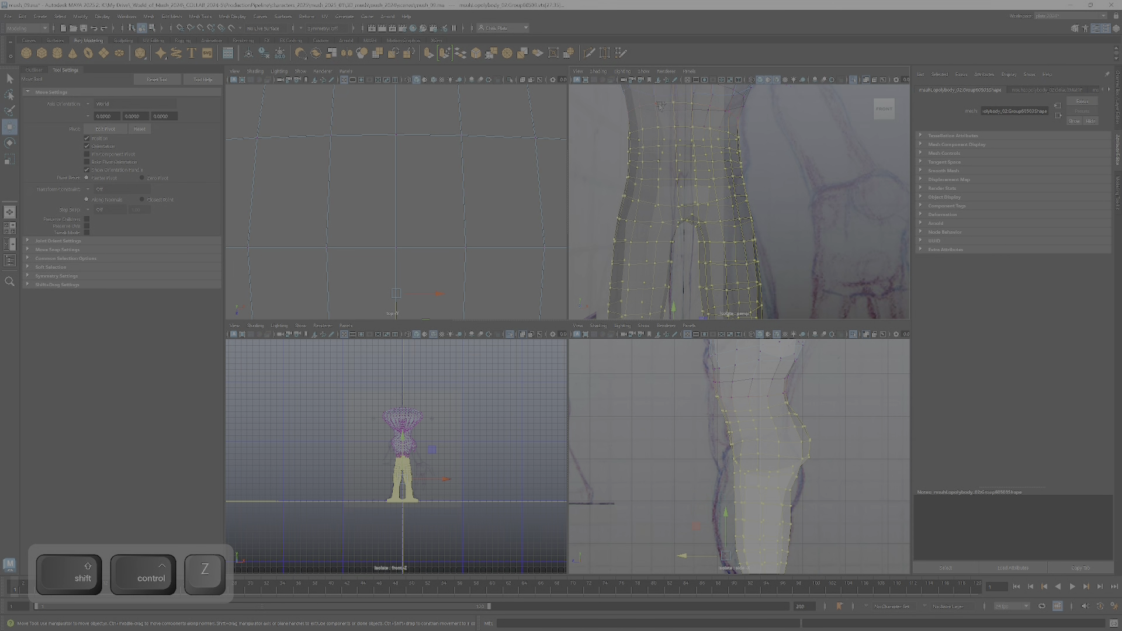
alt+drag(818, 120, 717, 120)
key(ctrl+z)
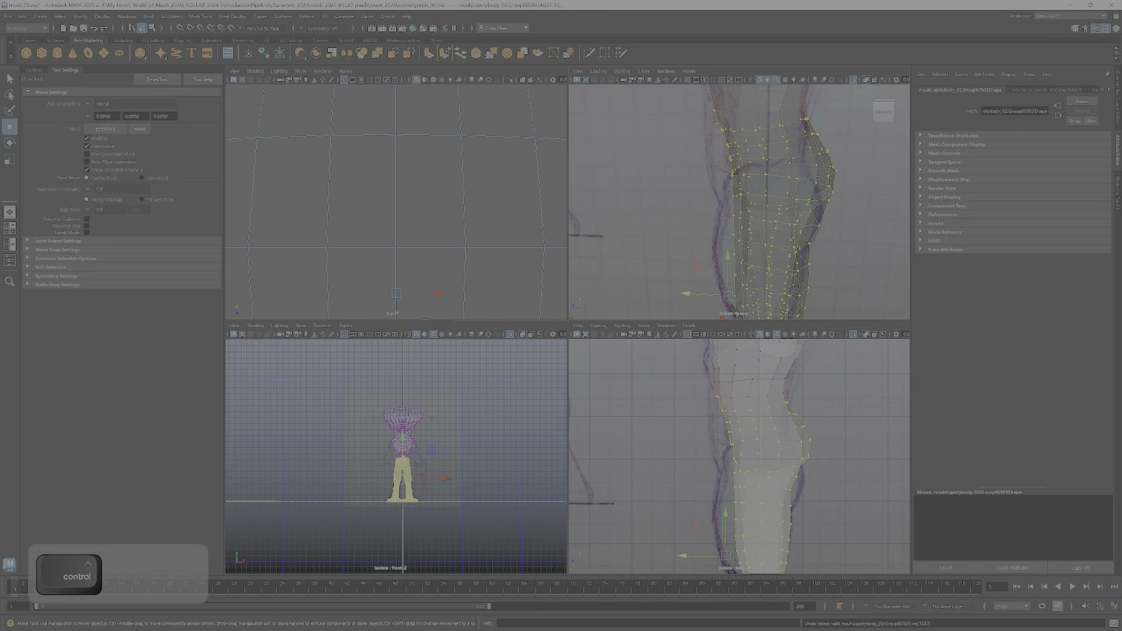
key(ctrl+z)
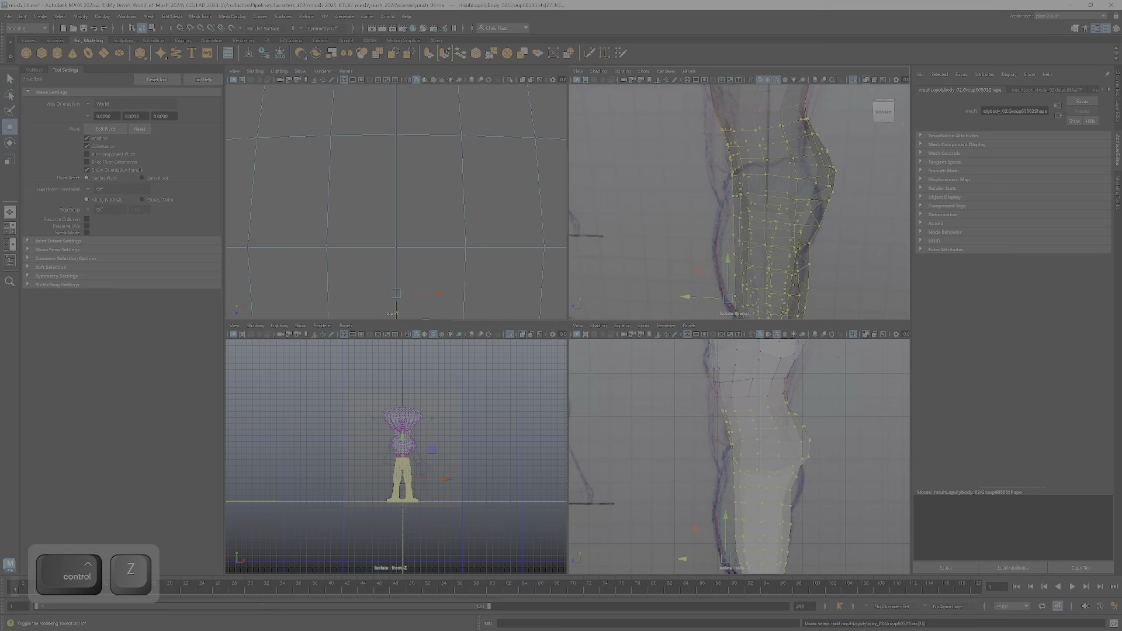
Step: Open the Modeling Toolkit and set the symmetry to Object X
click(1085, 28)
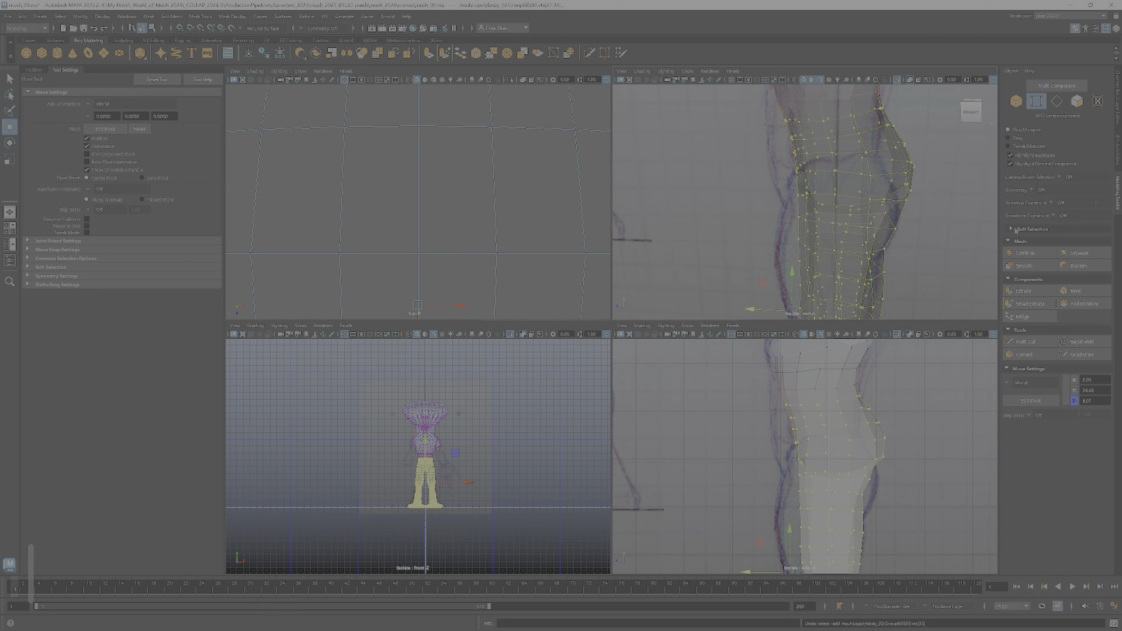
click(1043, 190)
click(1049, 205)
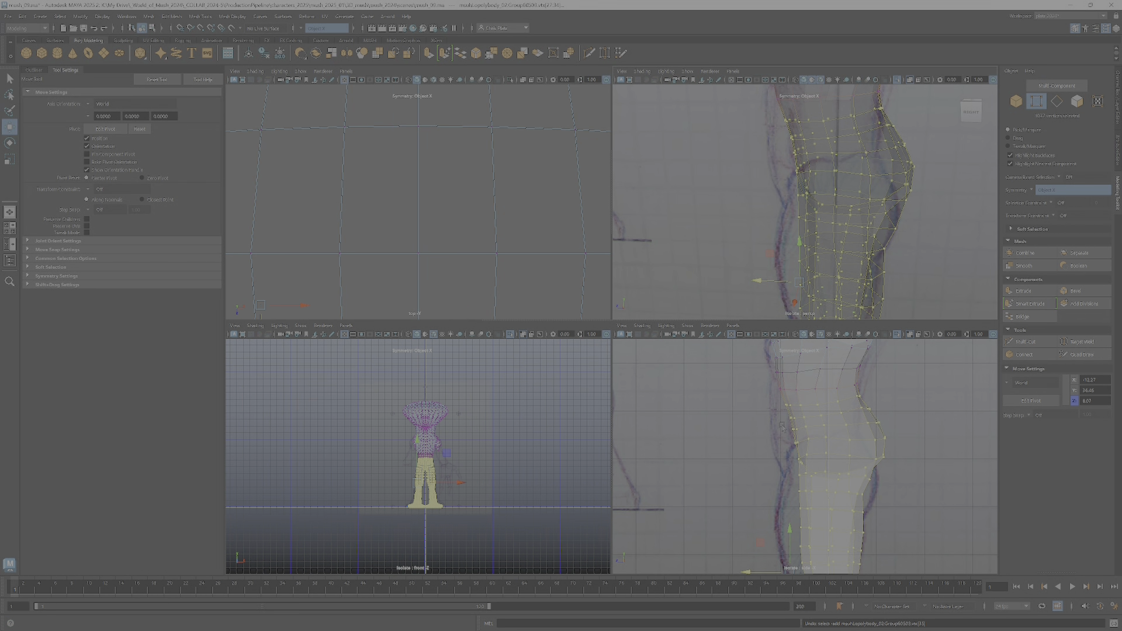
alt+drag(825, 399, 863, 399)
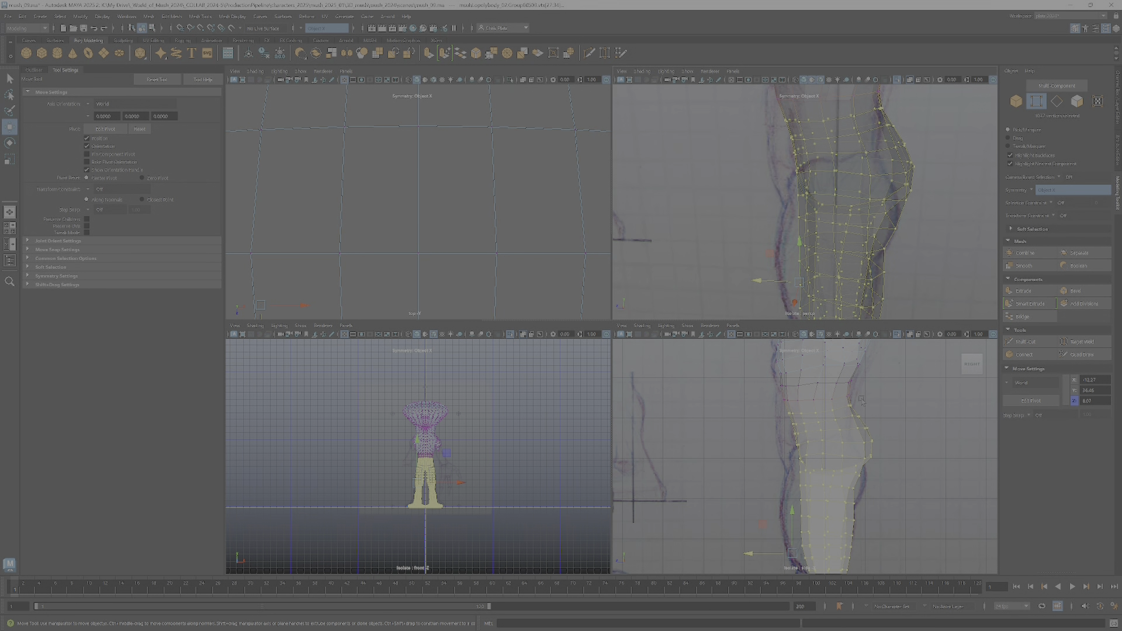
Step: In the full-size side view, widen the soft selection falloff and move the selected leg vertices slightly forward toward the sketch outline
key(space)
scroll(620, 309, down, 3)
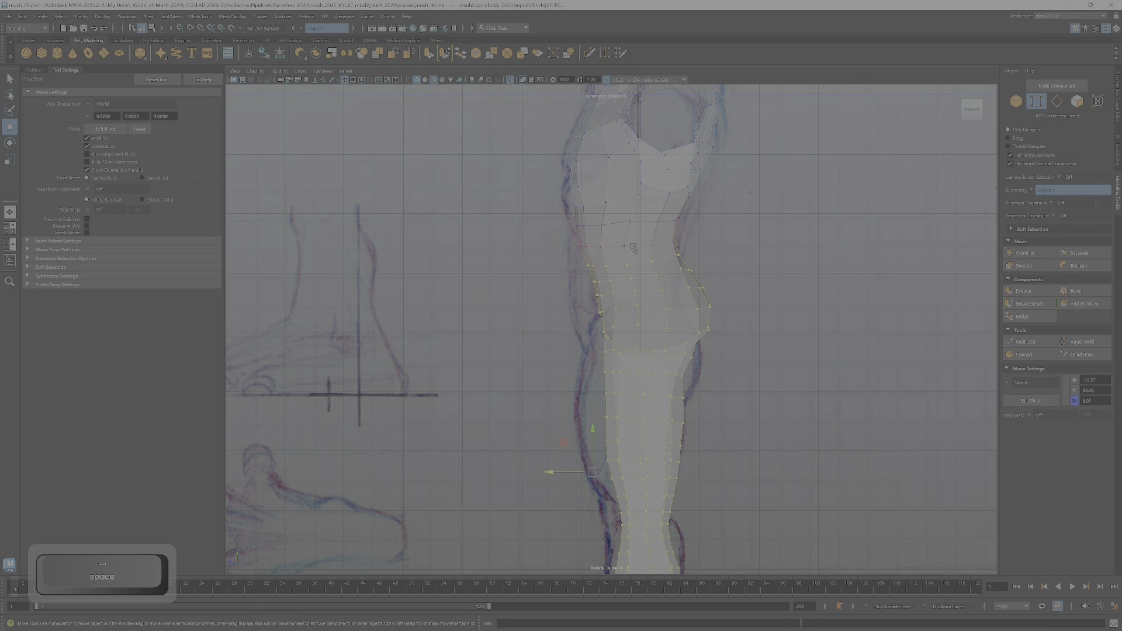
key(b)
drag(633, 248, 743, 246)
scroll(696, 373, down, 4)
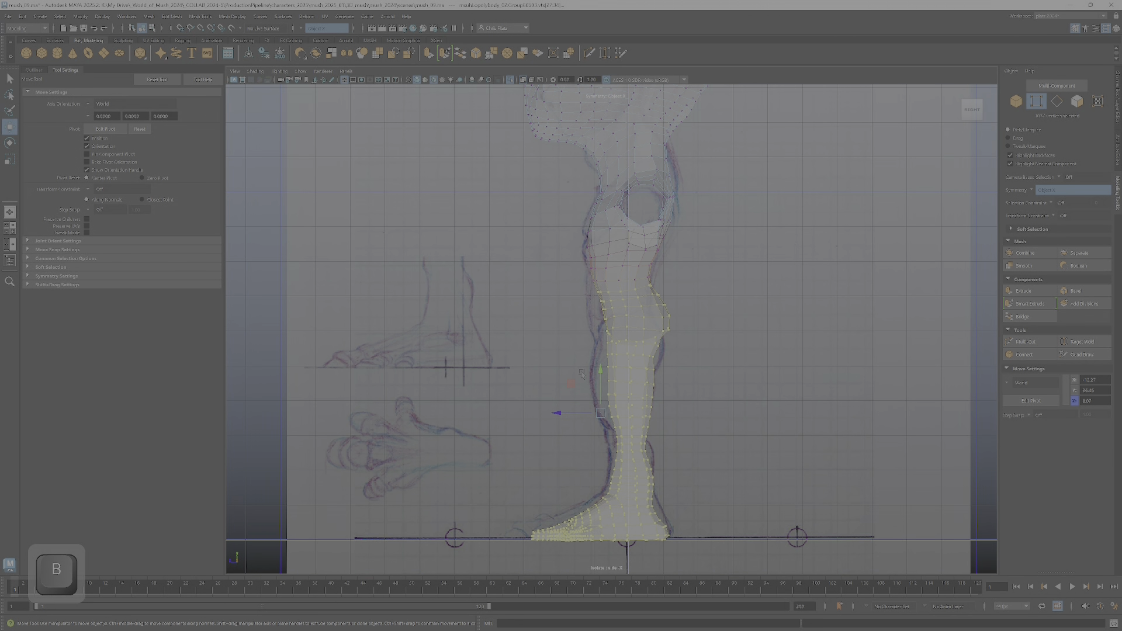
drag(570, 412, 565, 414)
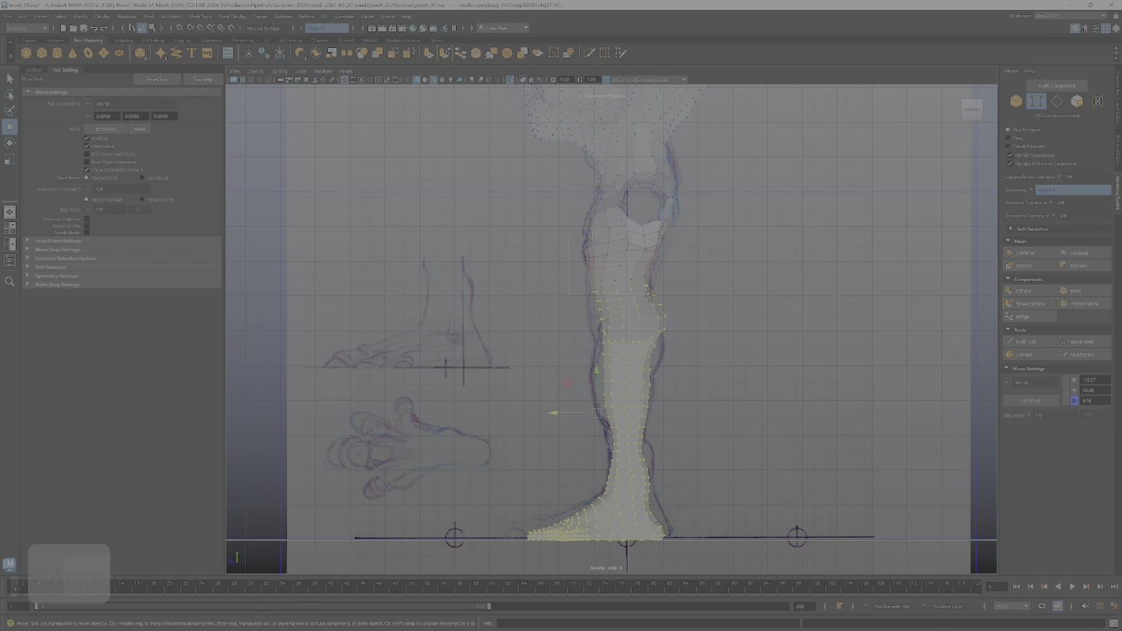
Step: Shrink the leg vertex selection downward at the knee and move the remaining vertices slightly forward
ctrl+drag(568, 240, 597, 243)
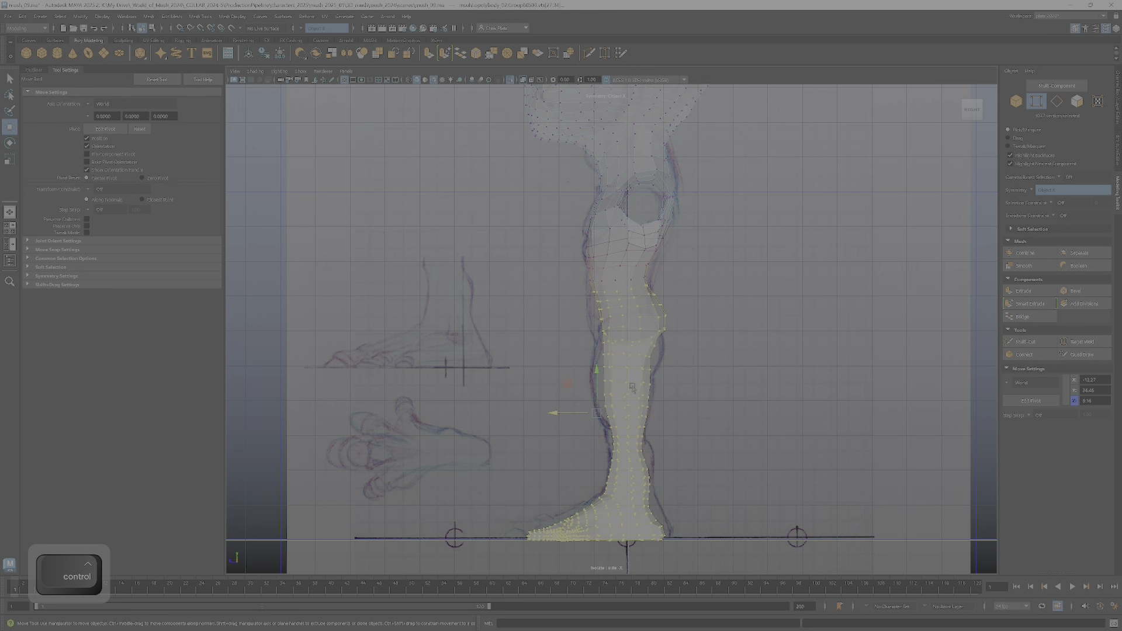
key(ctrl+comma)
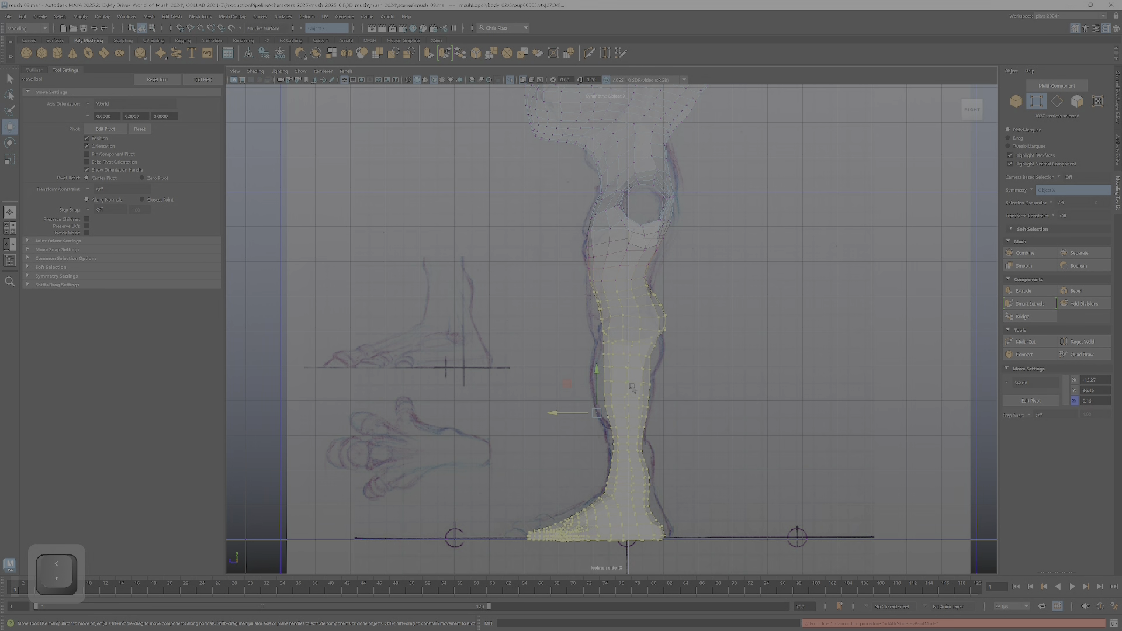
key(alt+space)
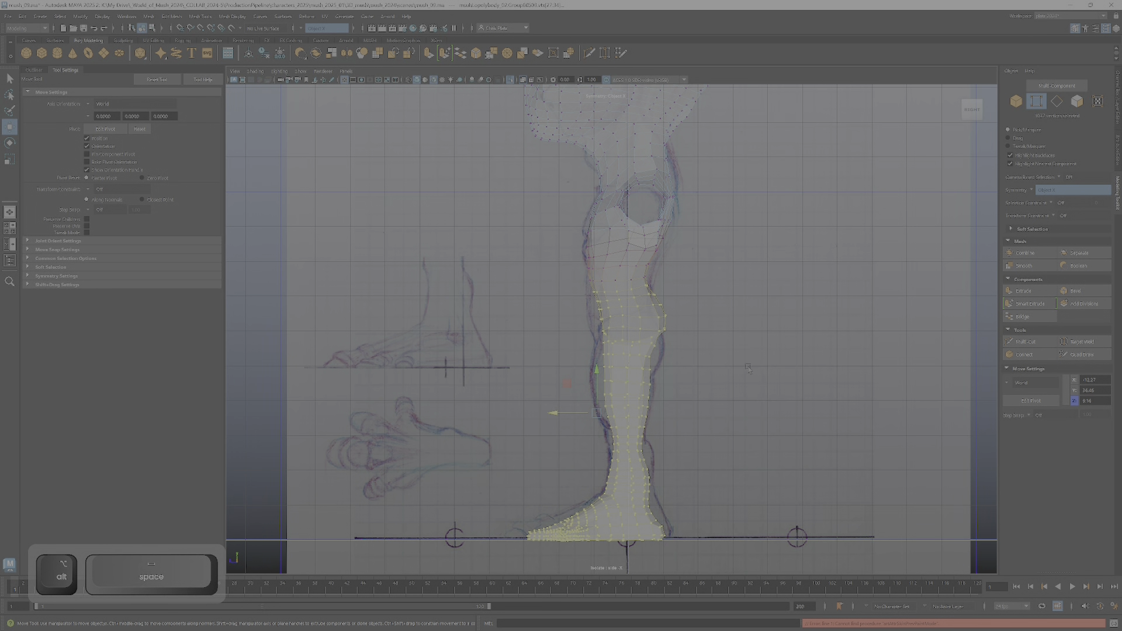
alt+middle_drag(748, 369, 751, 360)
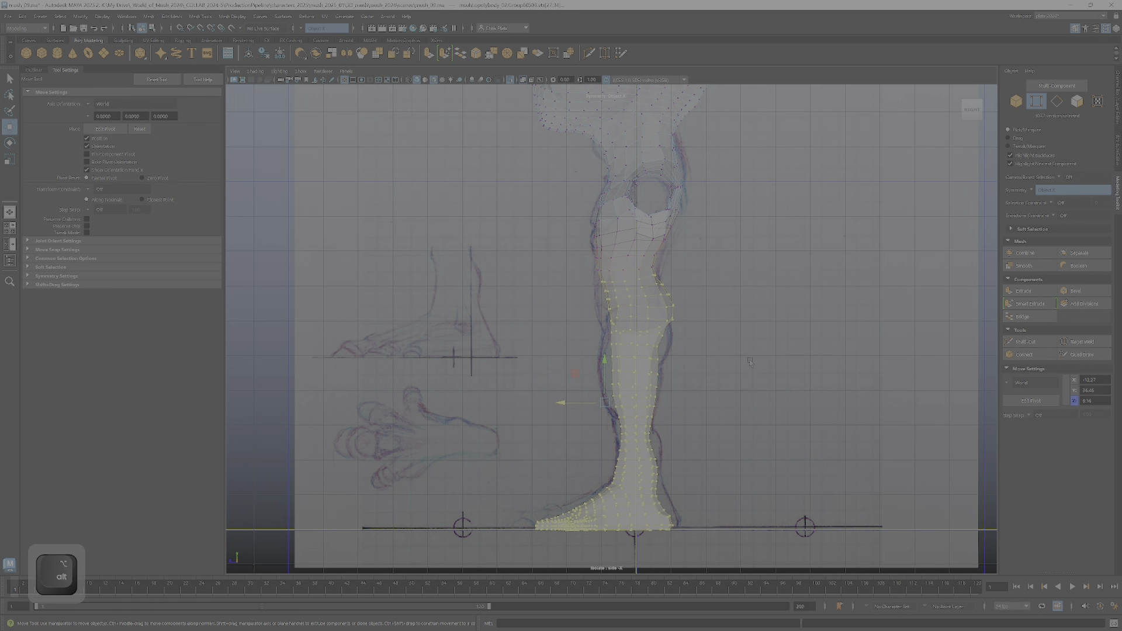
key(shift+comma)
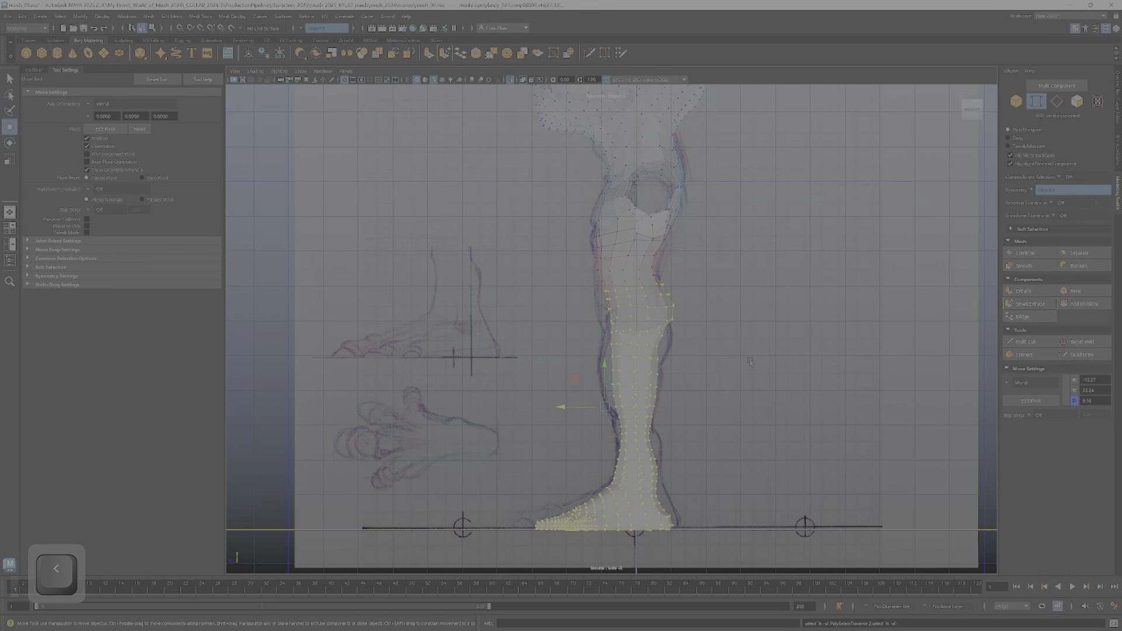
key(shift+comma)
drag(580, 416, 578, 416)
Step: Shrink the selection further to the vertices below the knee and move them slightly forward along the reference drawing
key(less)
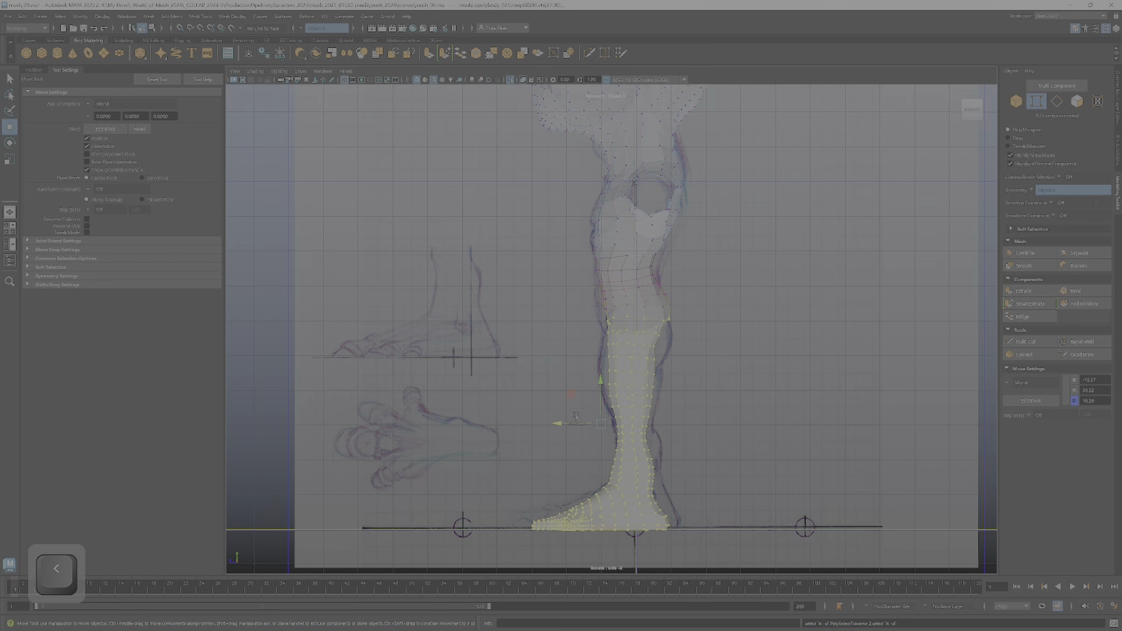
key(less)
key(greater)
key(less)
key(less)
key(greater)
drag(578, 431, 576, 430)
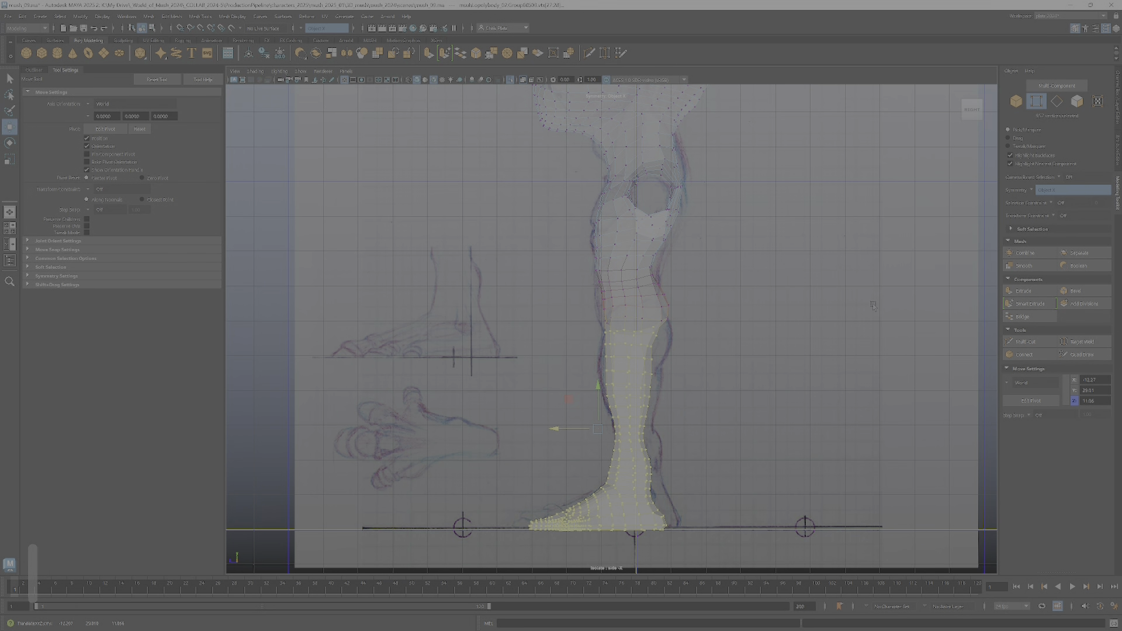
Step: In the full-size front view, select the body vertices from the waist down to the crotch
key(space)
key(space)
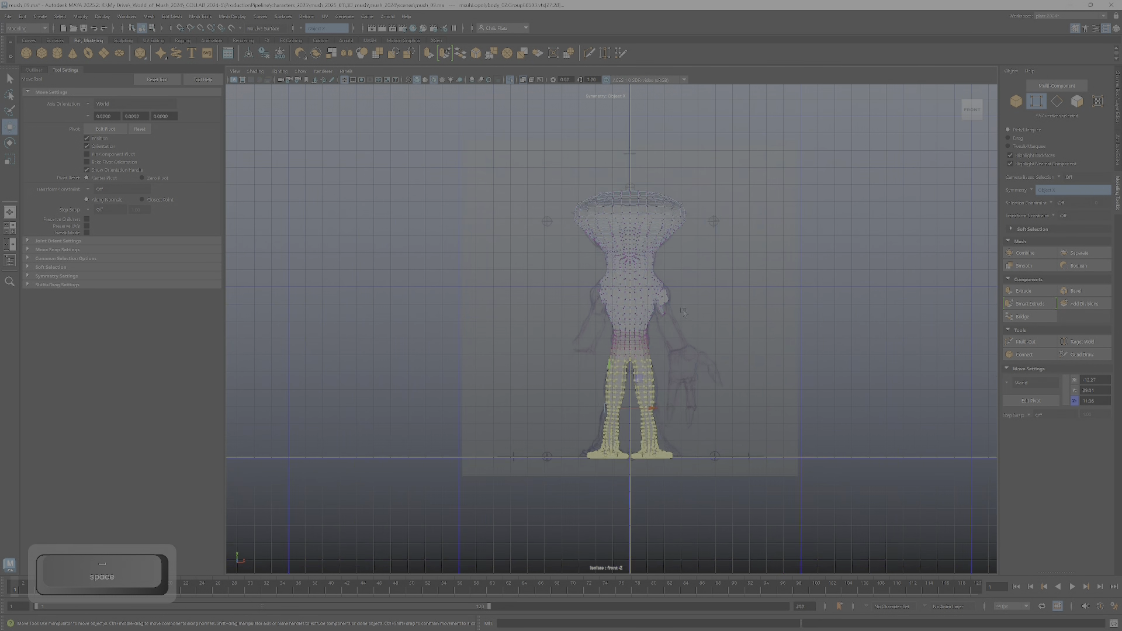
scroll(683, 312, up, 9)
alt+middle_drag(700, 361, 656, 227)
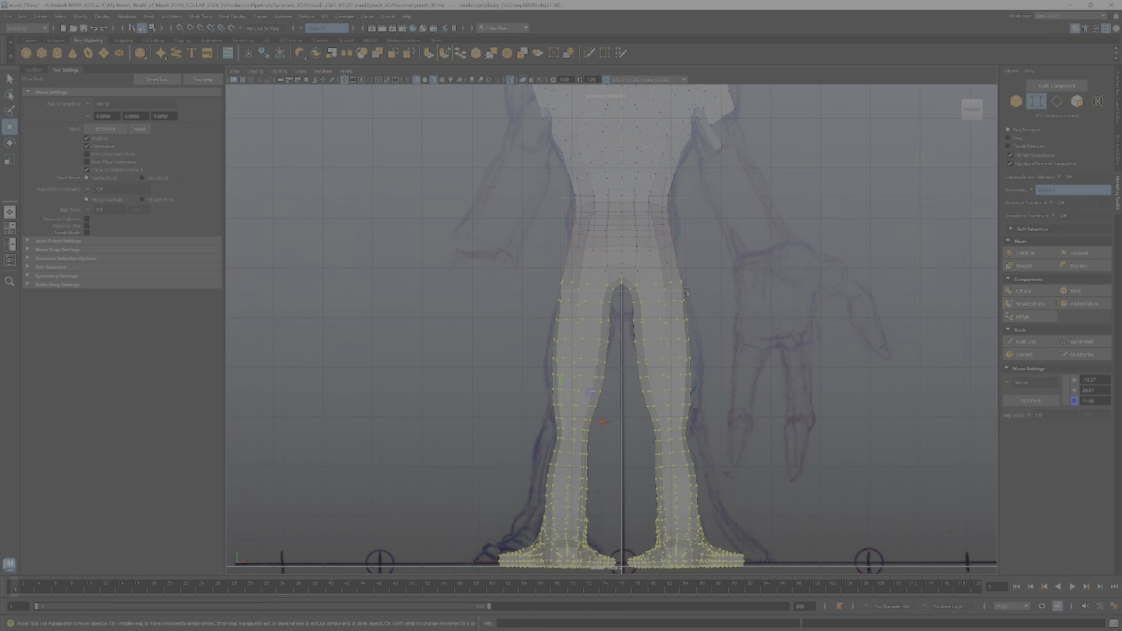
drag(686, 292, 686, 292)
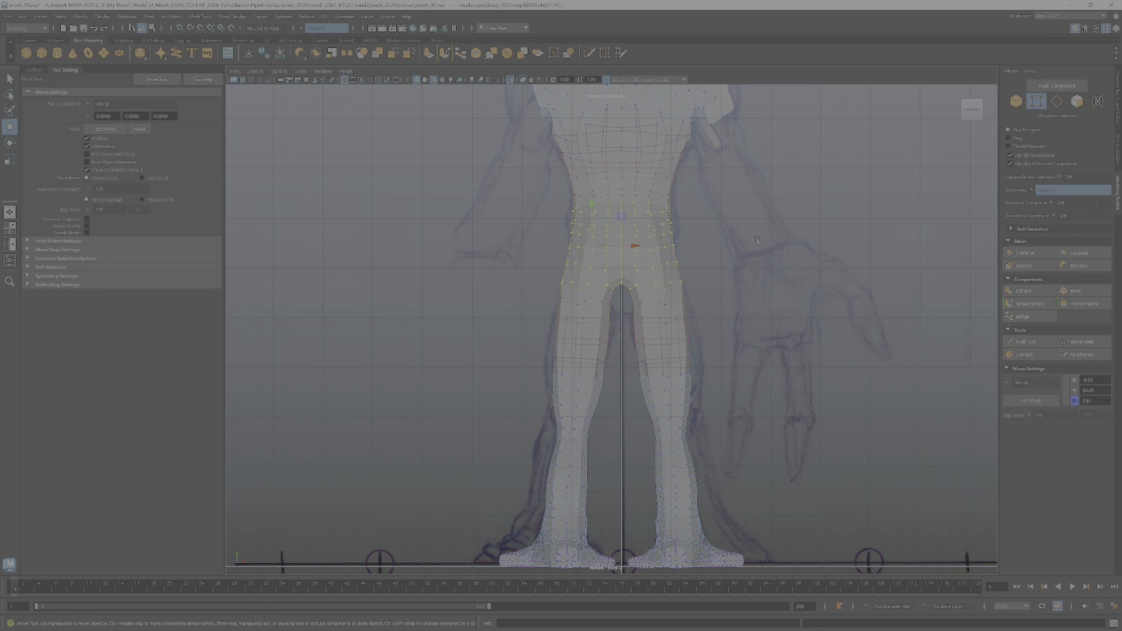
Step: Frame the hips in the four-view layout and adjust the soft selection falloff around the selected hip vertices
key(space)
alt+drag(757, 240, 784, 191)
alt+drag(845, 175, 817, 198)
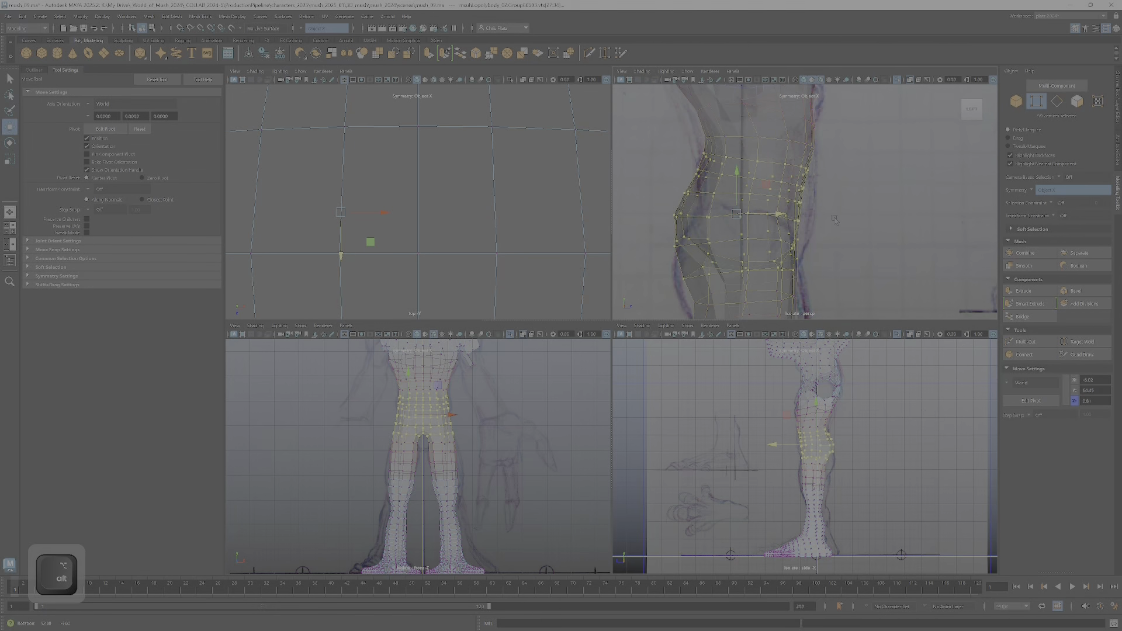
alt+right_drag(373, 478, 409, 483)
alt+right_drag(457, 416, 485, 416)
alt+middle_drag(485, 416, 440, 368)
alt+right_drag(753, 435, 830, 434)
alt+middle_drag(830, 435, 772, 446)
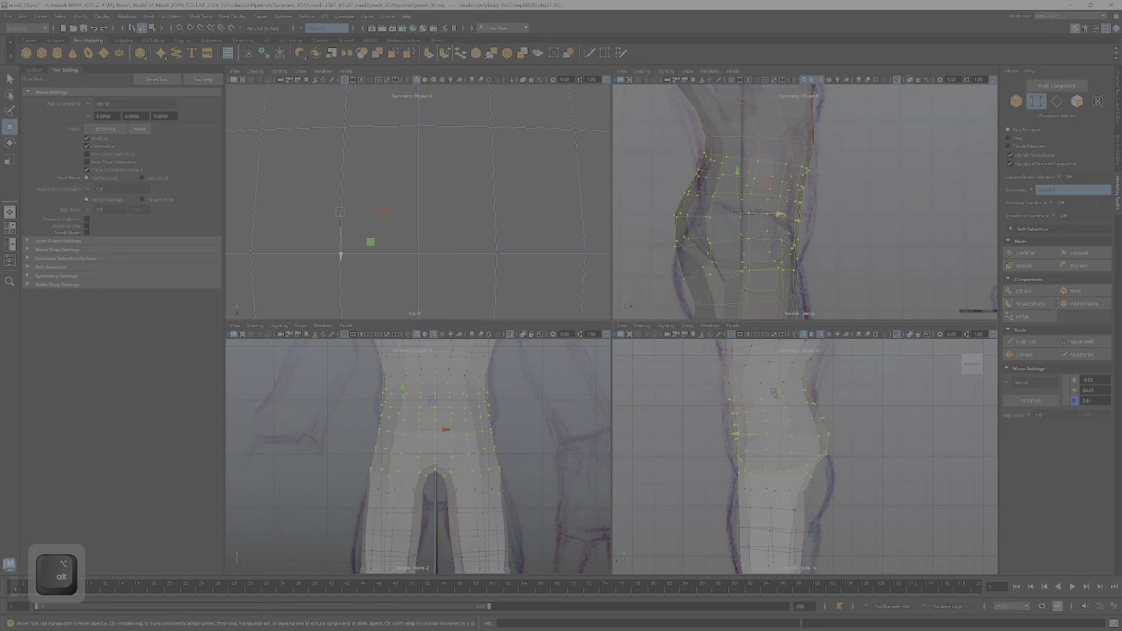
key(b)
drag(778, 399, 789, 399)
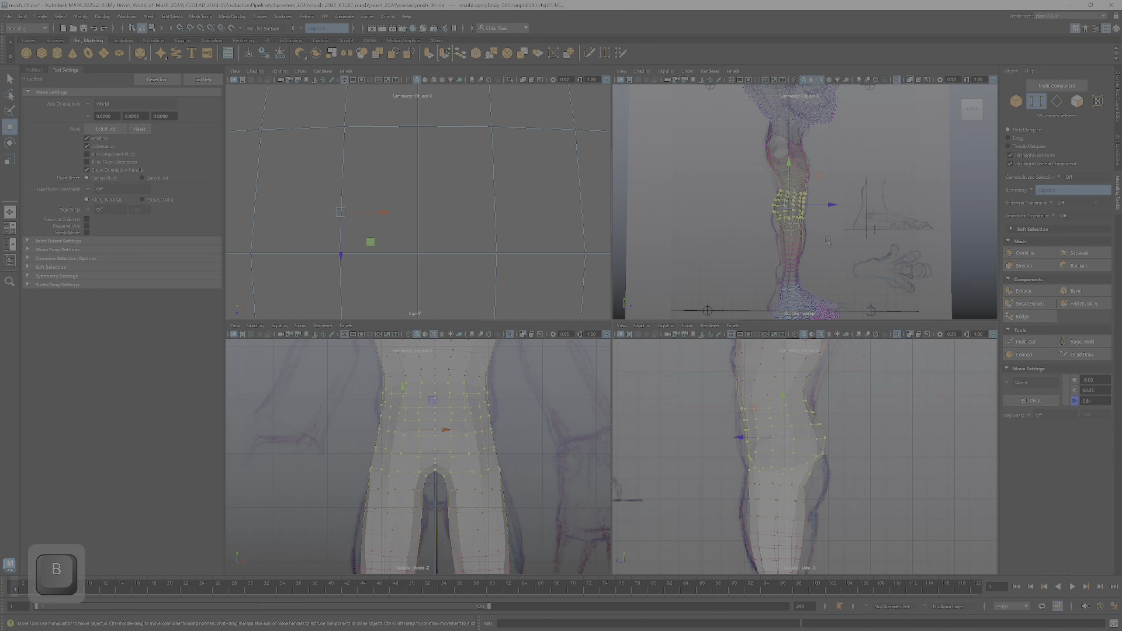
scroll(827, 240, up, 2)
key(b)
drag(889, 206, 875, 206)
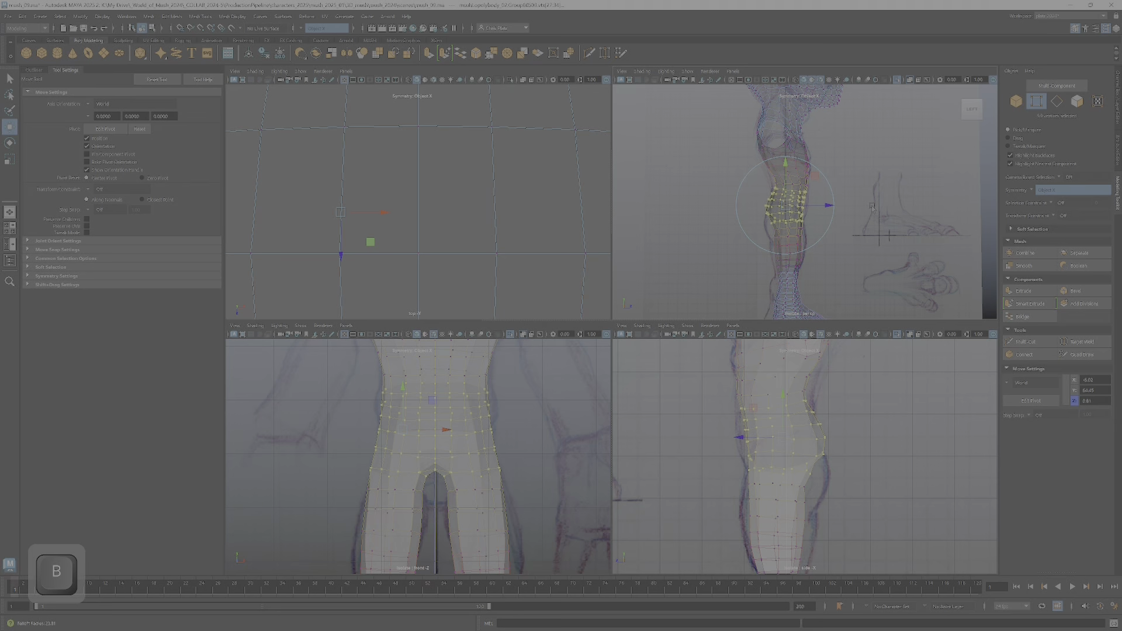
scroll(784, 165, up, 1)
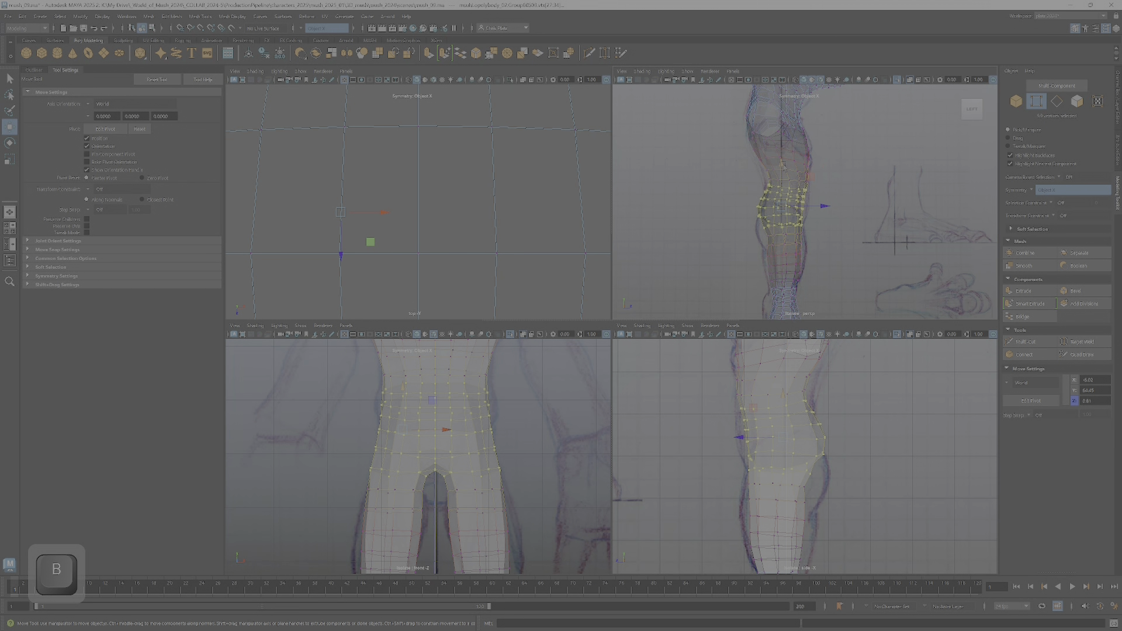
Step: Move the selected hip vertices down in two small adjustments to lower the hips and crotch
drag(782, 163, 785, 179)
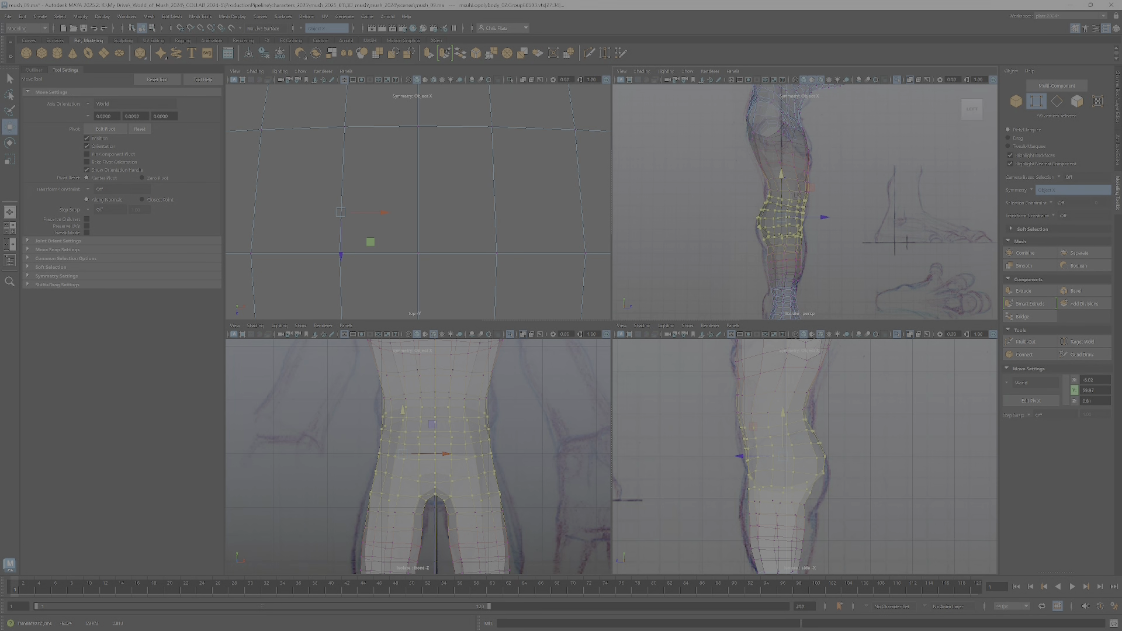
alt+drag(833, 266, 818, 264)
alt+right_drag(789, 251, 809, 243)
alt+drag(808, 245, 736, 175)
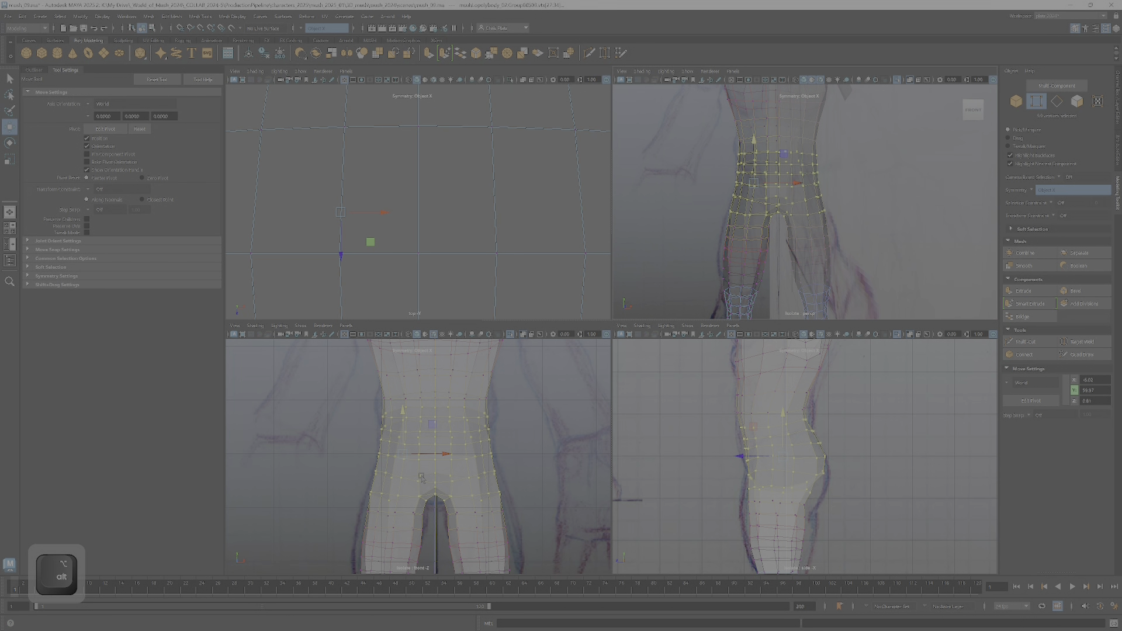
scroll(420, 473, up, 2)
drag(397, 407, 399, 418)
Step: Inspect the lowered hips and the legs from the front and side in the perspective view
alt+drag(759, 246, 880, 250)
alt+middle_drag(880, 250, 927, 320)
alt+drag(927, 320, 840, 273)
alt+middle_drag(760, 260, 792, 215)
alt+right_drag(792, 215, 817, 210)
alt+drag(817, 209, 817, 209)
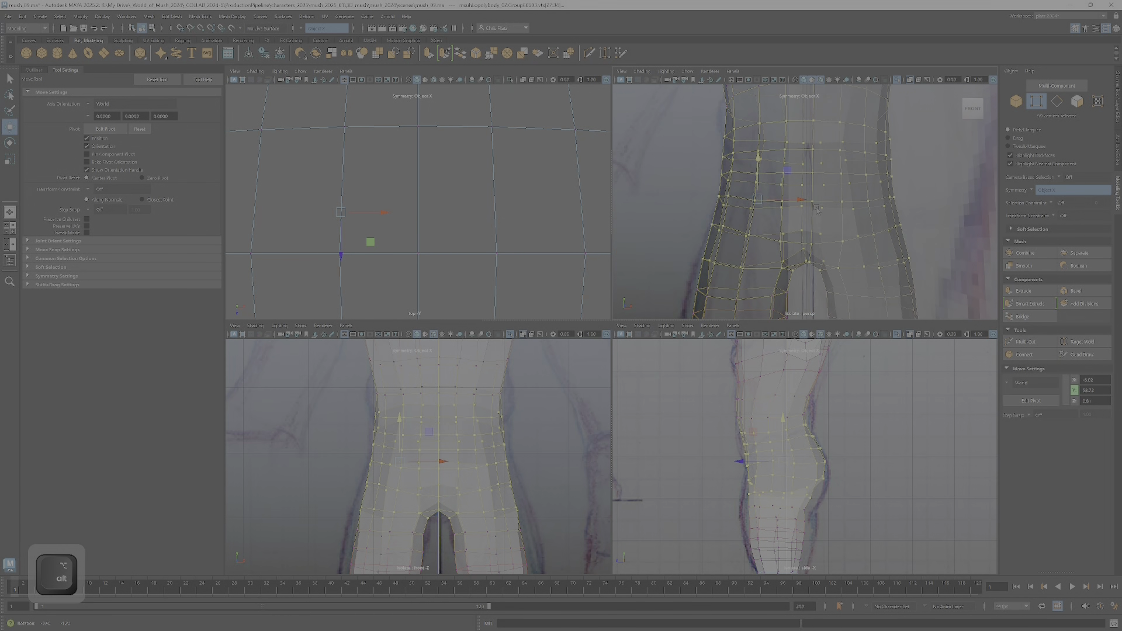
alt+middle_drag(817, 209, 823, 76)
alt+right_drag(854, 234, 814, 253)
alt+middle_drag(813, 252, 812, 198)
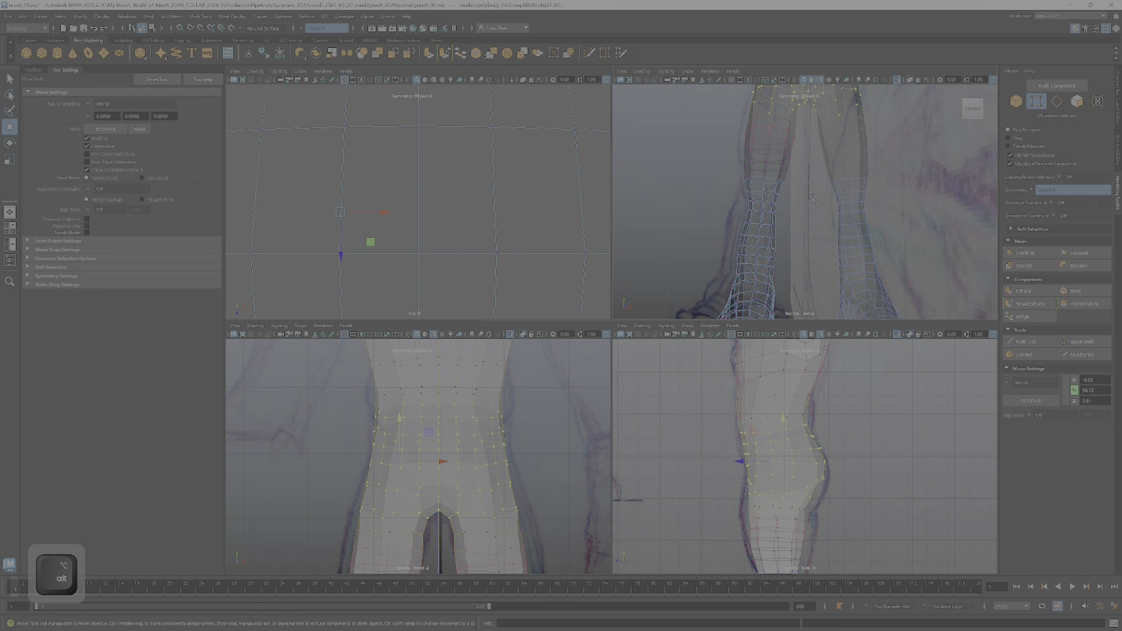
alt+drag(811, 198, 809, 170)
alt+middle_drag(809, 146, 808, 190)
alt+drag(808, 187, 853, 187)
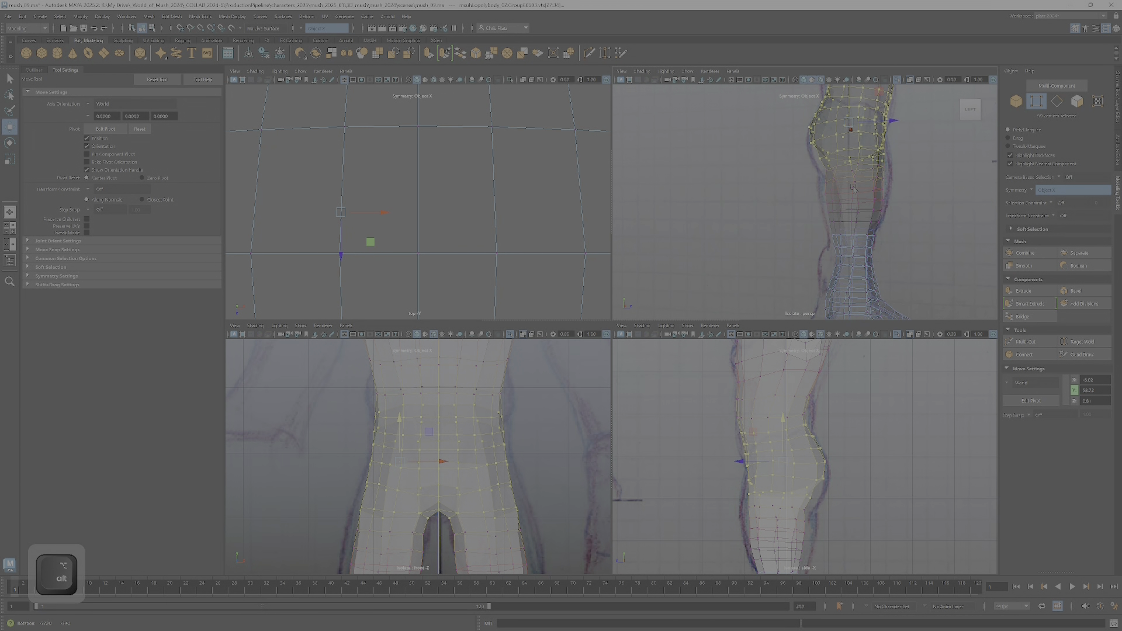
alt+middle_drag(853, 187, 840, 100)
alt+drag(805, 272, 814, 272)
alt+right_drag(814, 273, 777, 272)
Step: In the full-size side view, select the vertices of the feet and lower shins
key(space)
alt+middle_drag(788, 521, 835, 322)
alt+right_drag(835, 321, 672, 345)
alt+middle_drag(608, 459, 659, 419)
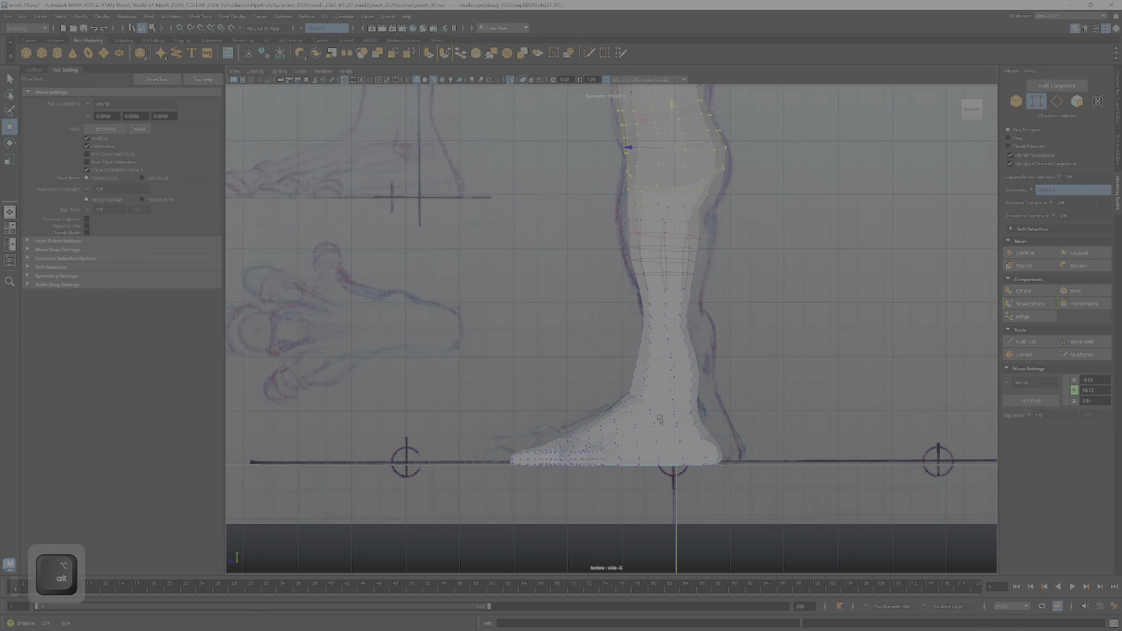
drag(476, 279, 470, 311)
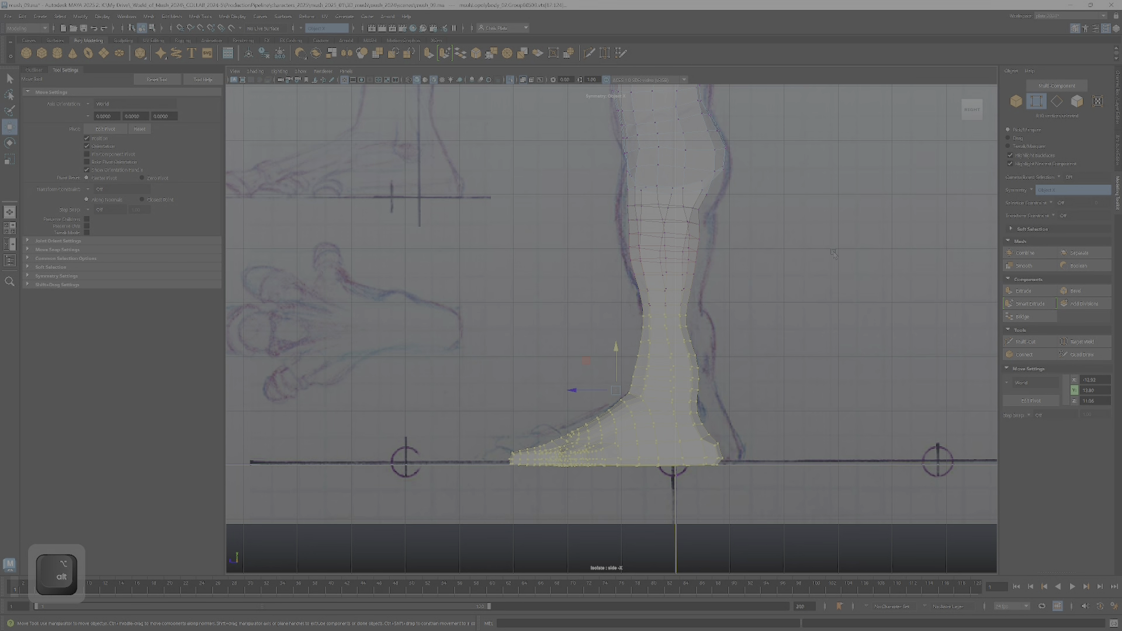
Step: Check the selected feet in the perspective view and toggle the default material display in the side view
key(space)
alt+drag(825, 239, 721, 243)
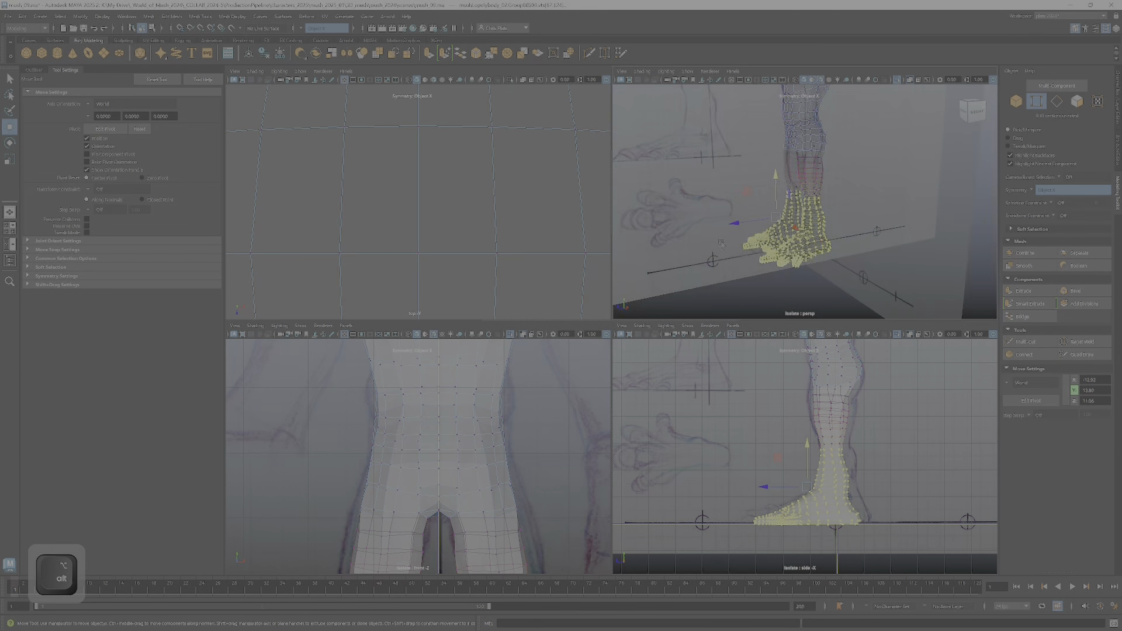
alt+right_drag(721, 243, 827, 186)
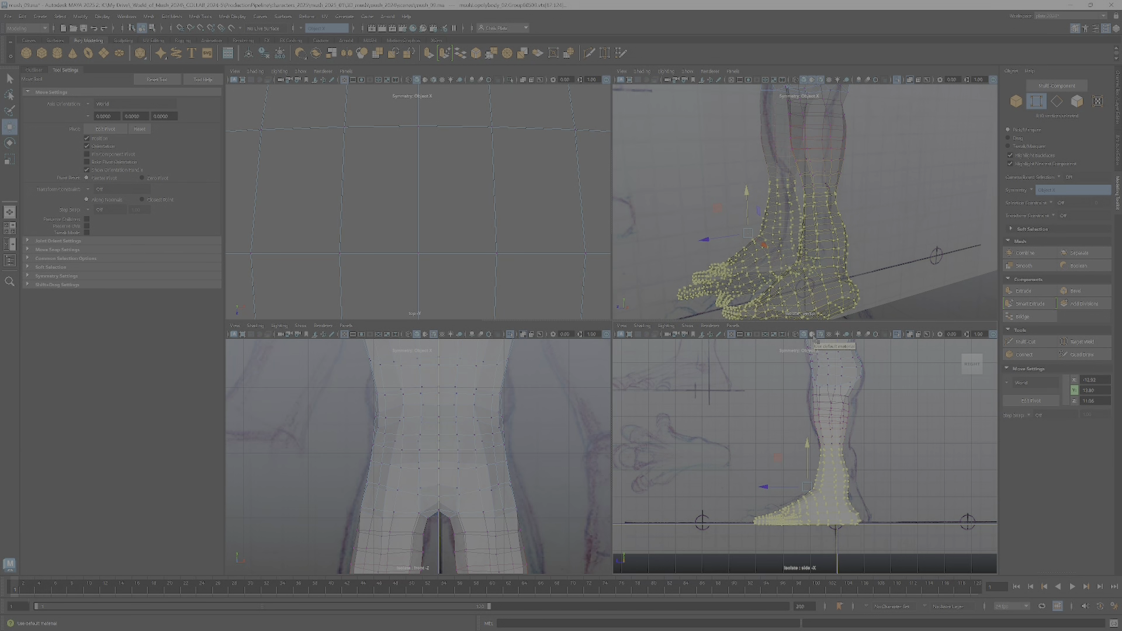
click(812, 334)
scroll(760, 397, up, 2)
key(space)
mouse_move(727, 387)
alt+right_down()
mouse_move(765, 387)
mouse_move(727, 387)
alt+right_up()
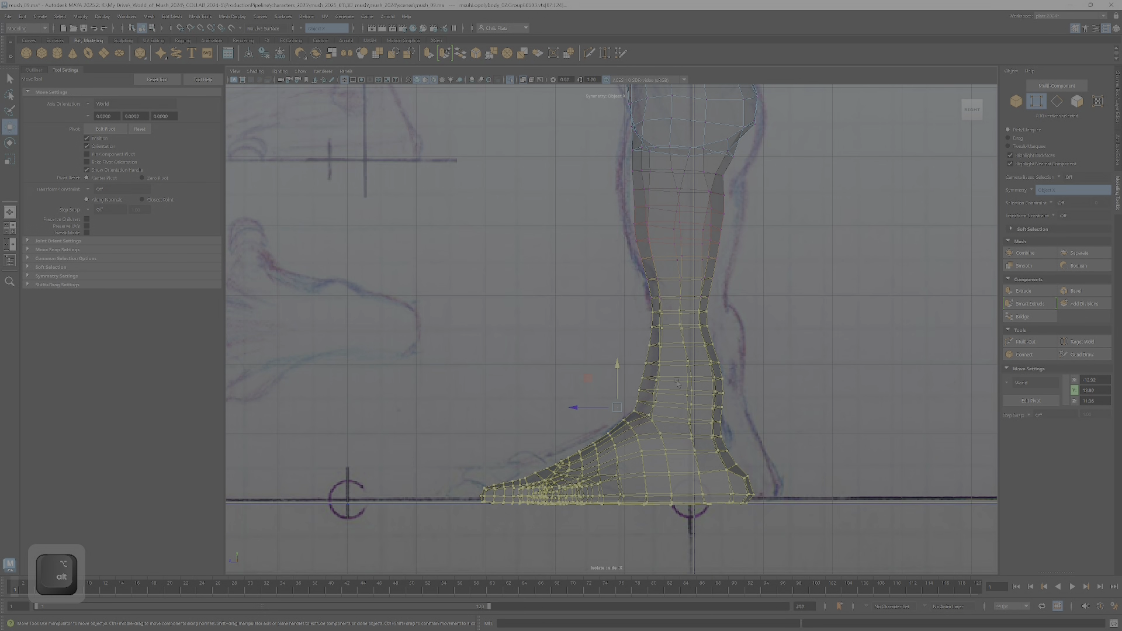
Step: Reselect the body mesh, return to vertex mode and select the vertices of the feet and ankles
key(F8)
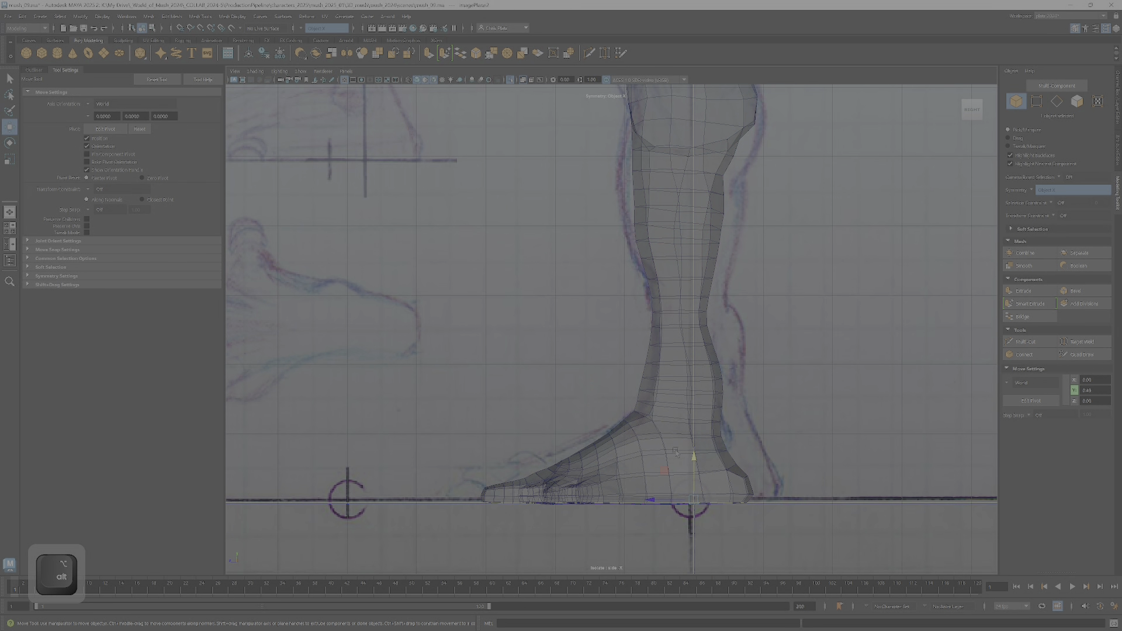
click(676, 452)
right_drag(675, 451, 633, 386)
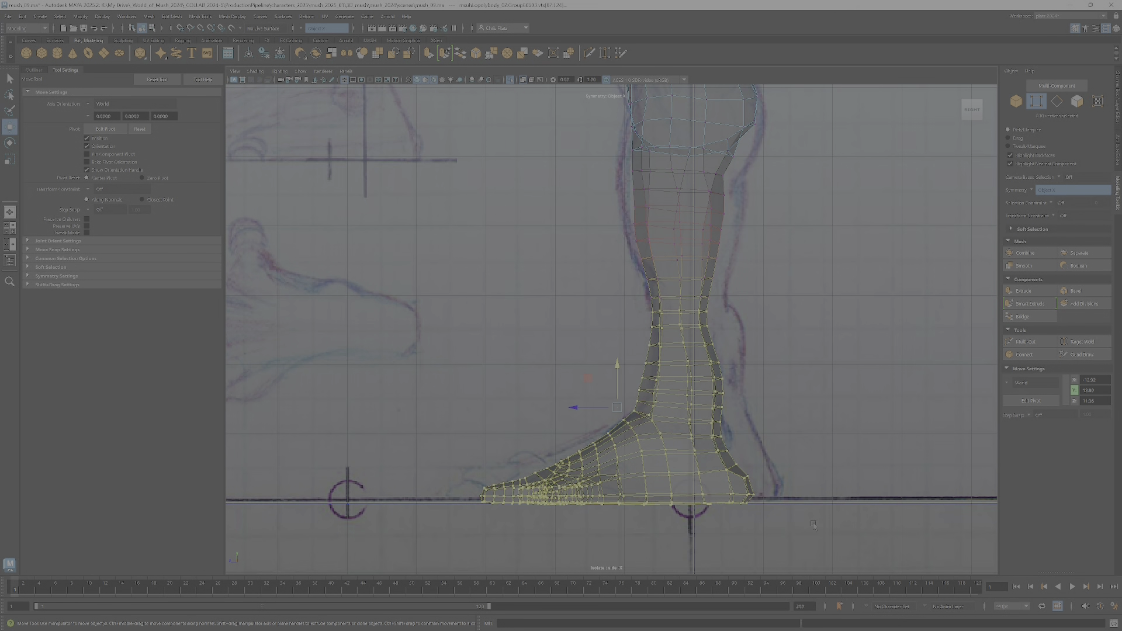
drag(807, 563, 459, 341)
Step: Move the foot and ankle vertices backward toward the sketched heel, undoing the first move and repeating it by a smaller amount
drag(577, 419, 602, 422)
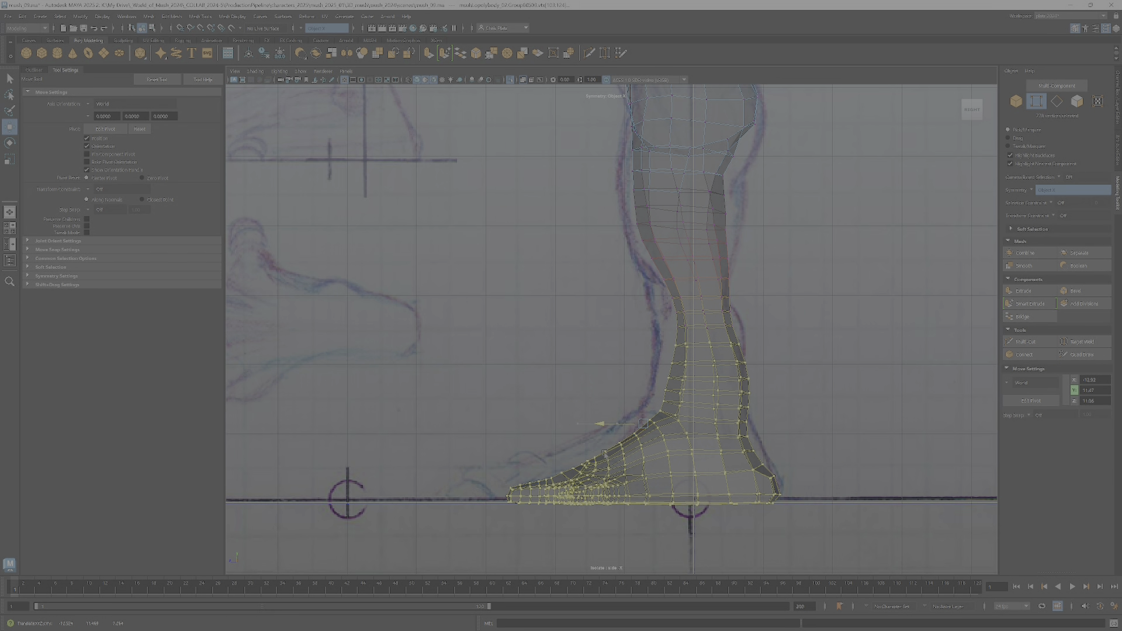
key(ctrl+z)
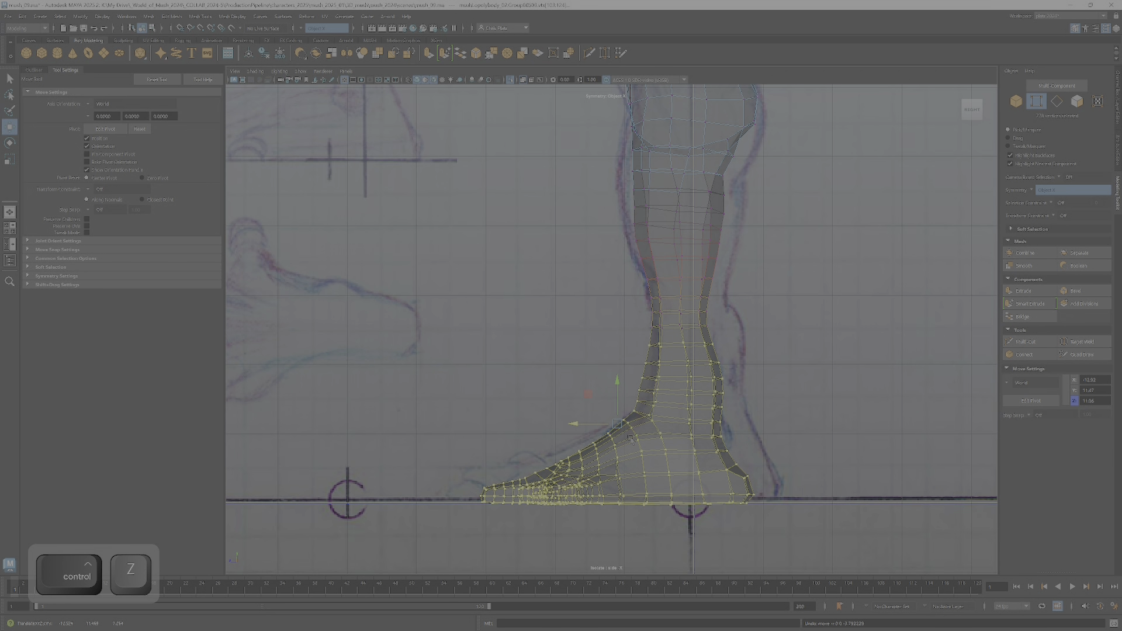
drag(589, 425, 599, 430)
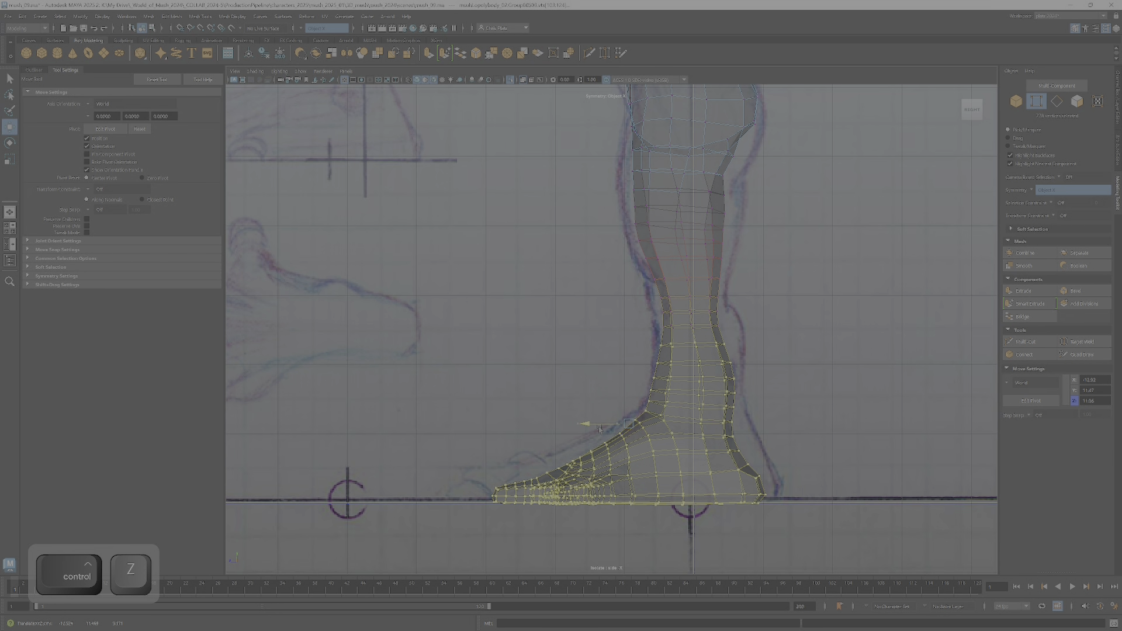
Step: Scale the foot and ankle vertices up front to back to match the foot's length in the reference drawing
key(r)
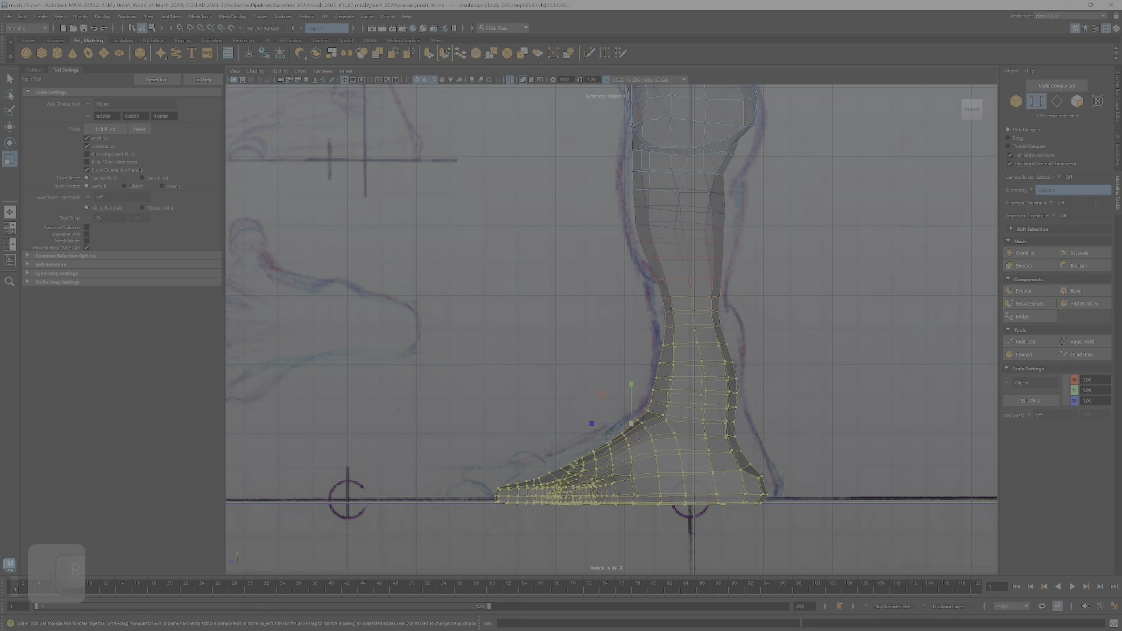
drag(592, 424, 580, 423)
key(w)
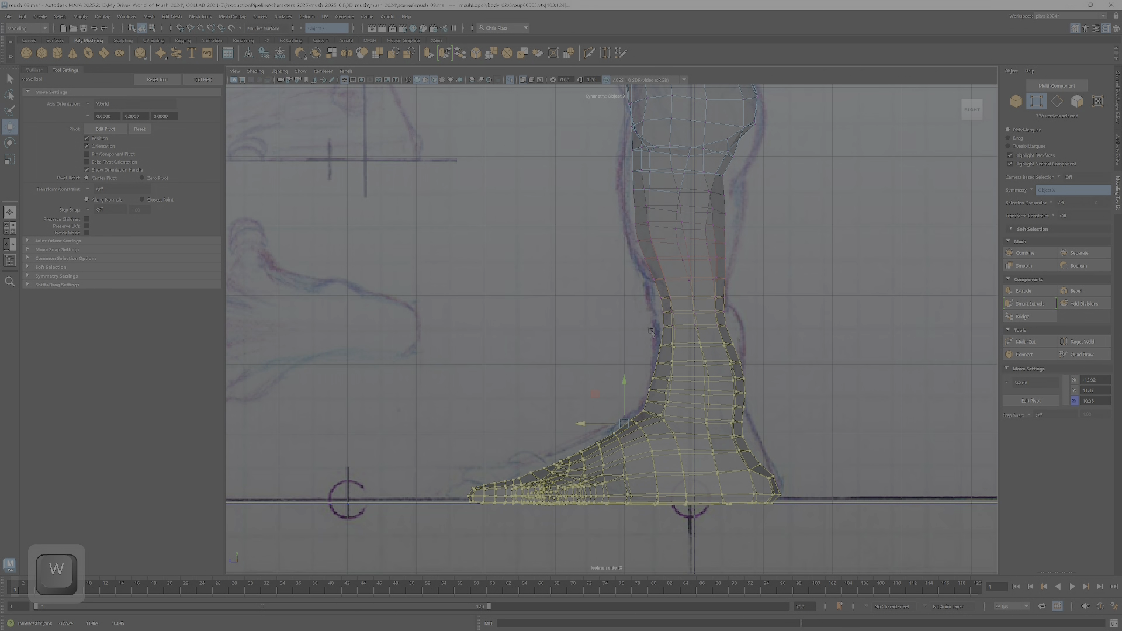
Step: Scale the knee vertices front to back to fit the side sketch, and raise the vertices around the knee and upper calf slightly
drag(735, 335, 735, 336)
key(r)
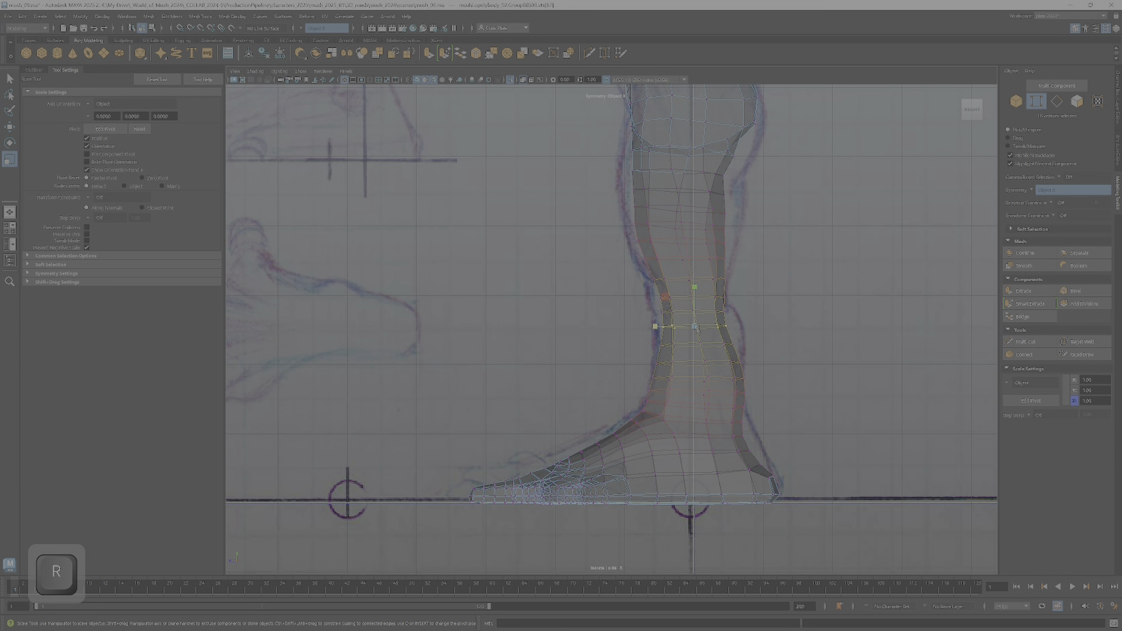
drag(665, 326, 648, 329)
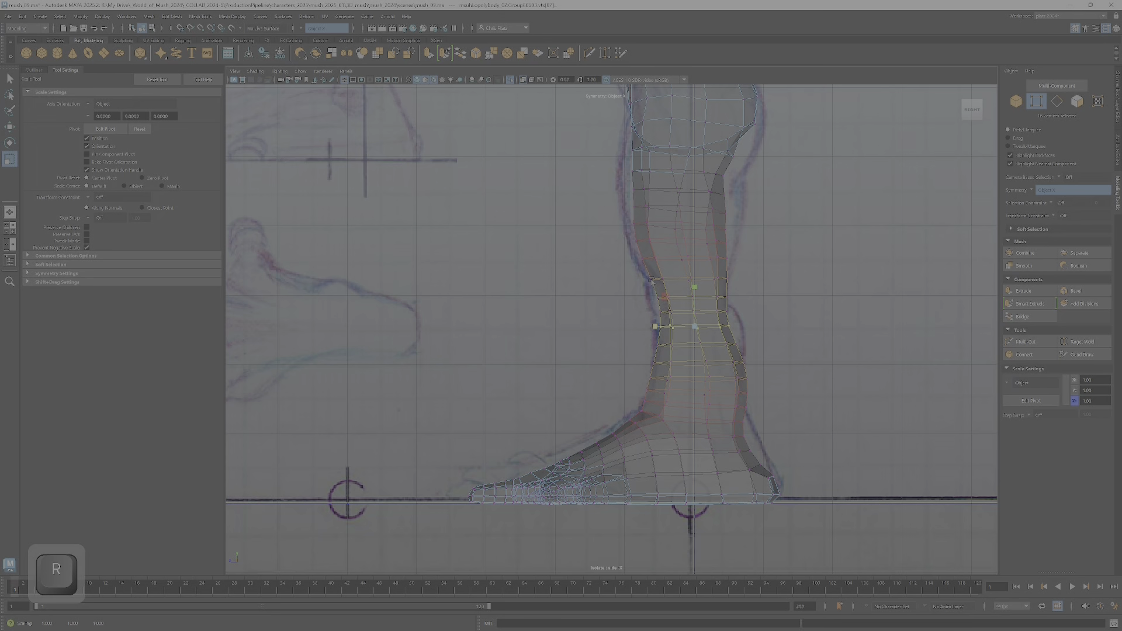
drag(649, 284, 751, 368)
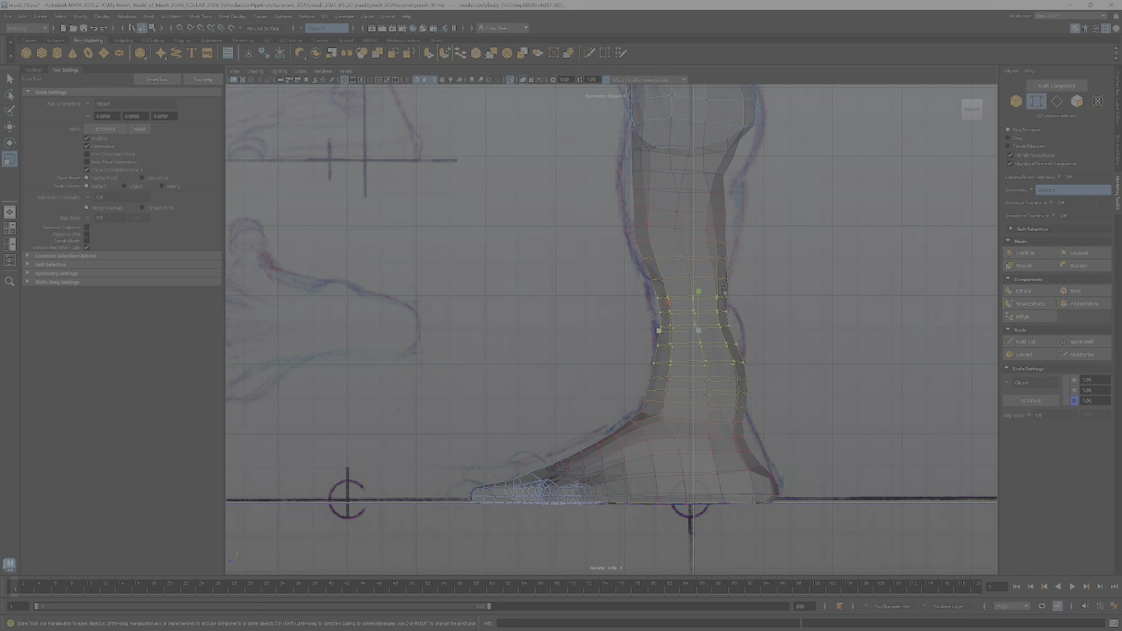
key(w)
mouse_move(699, 289)
mouse_down()
mouse_move(698, 274)
mouse_move(698, 284)
mouse_up()
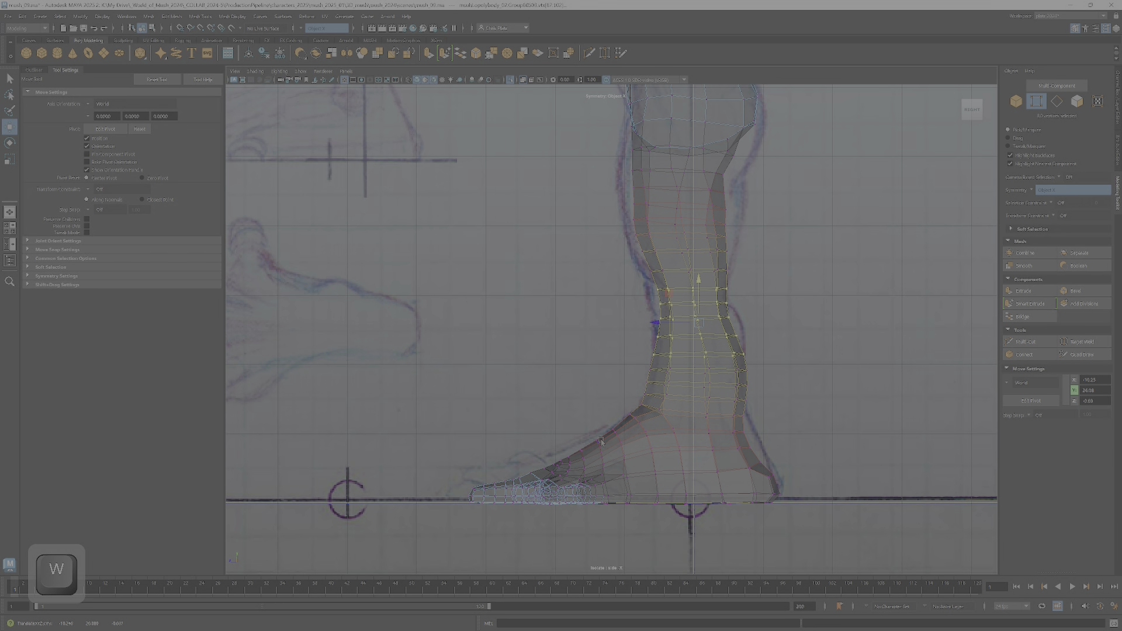
Step: Select the upper thigh vertices in the side view and scale them up front to back to reach the sketched thigh outline
alt+middle_drag(753, 232, 716, 275)
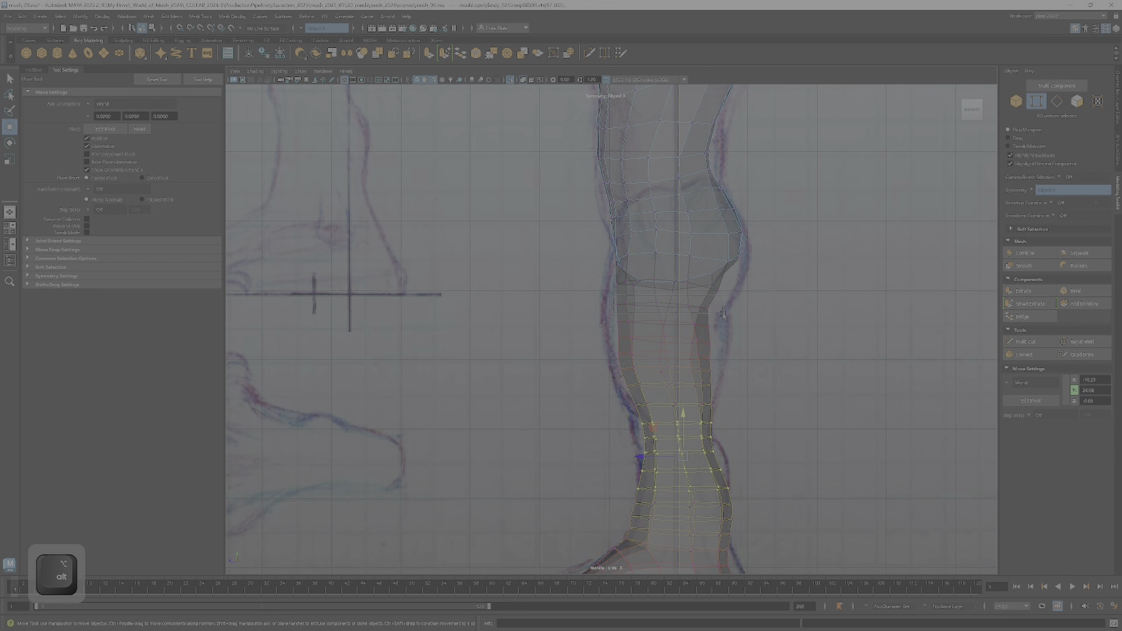
drag(724, 316, 640, 302)
key(r)
middle_drag(624, 308, 617, 308)
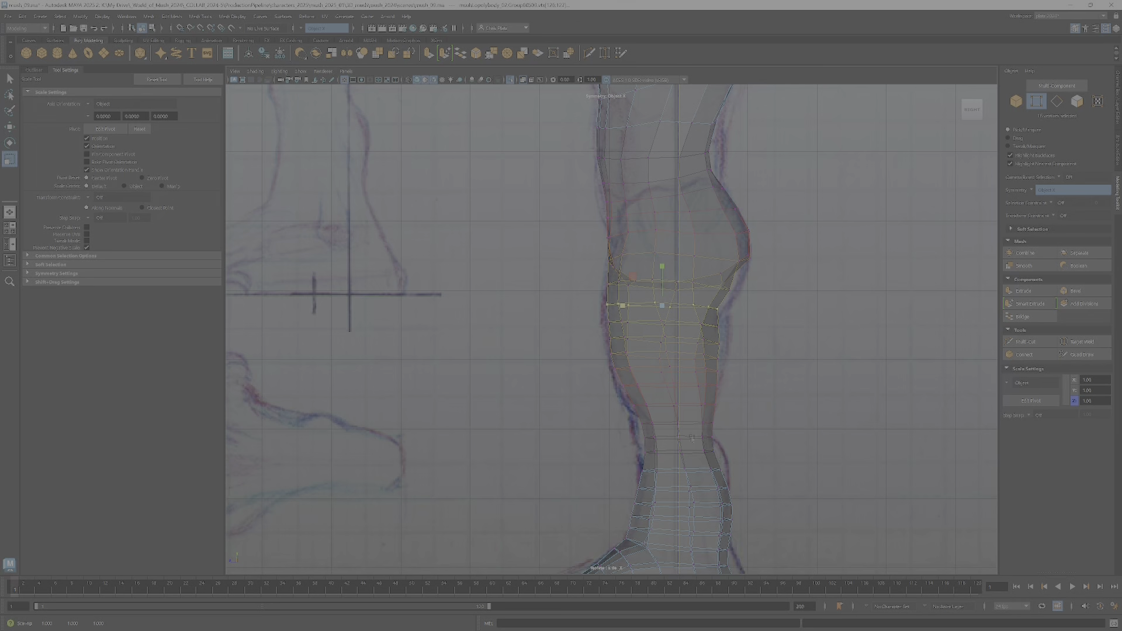
Step: Reselect the ring of vertices at the knee and widen it front to back to match the sketched knee
drag(635, 427, 721, 445)
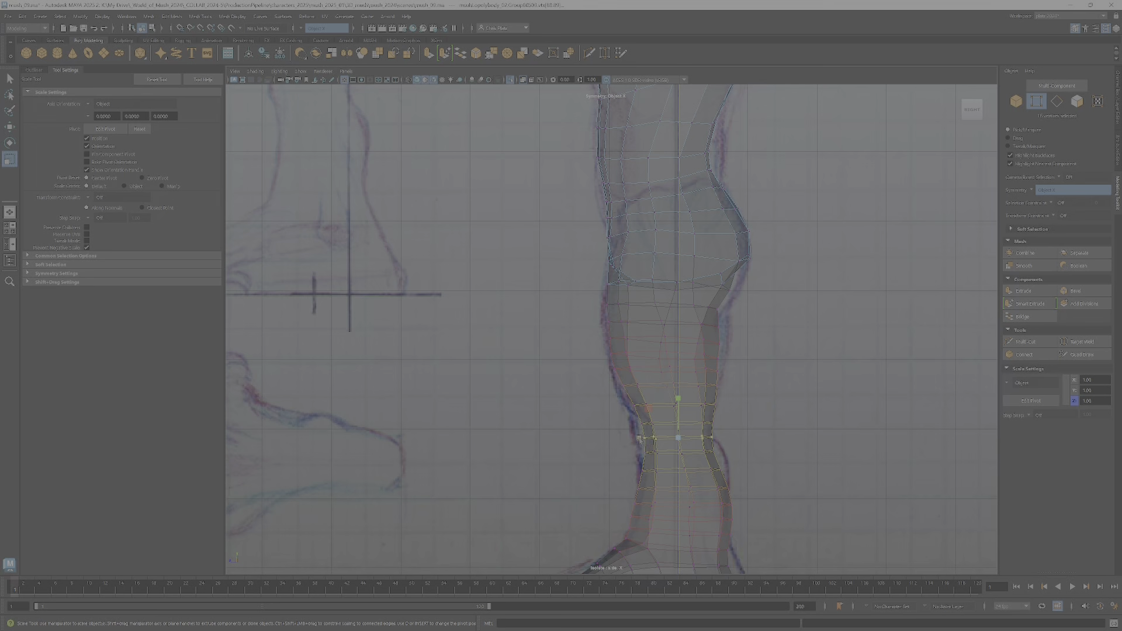
click(633, 439)
key(ctrl+z)
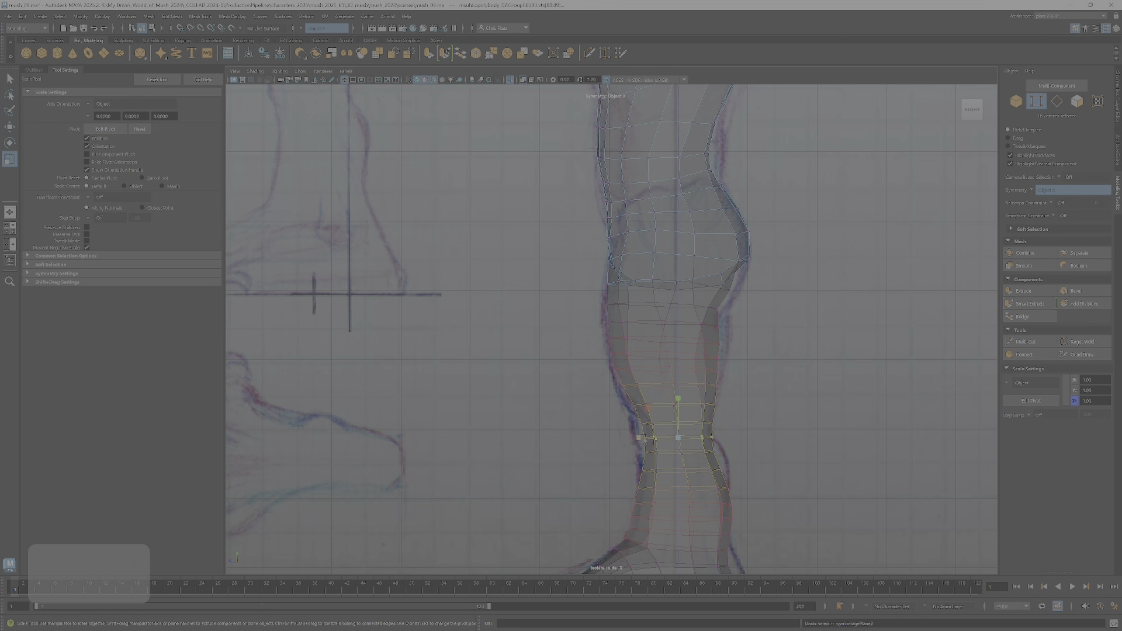
drag(638, 438, 632, 440)
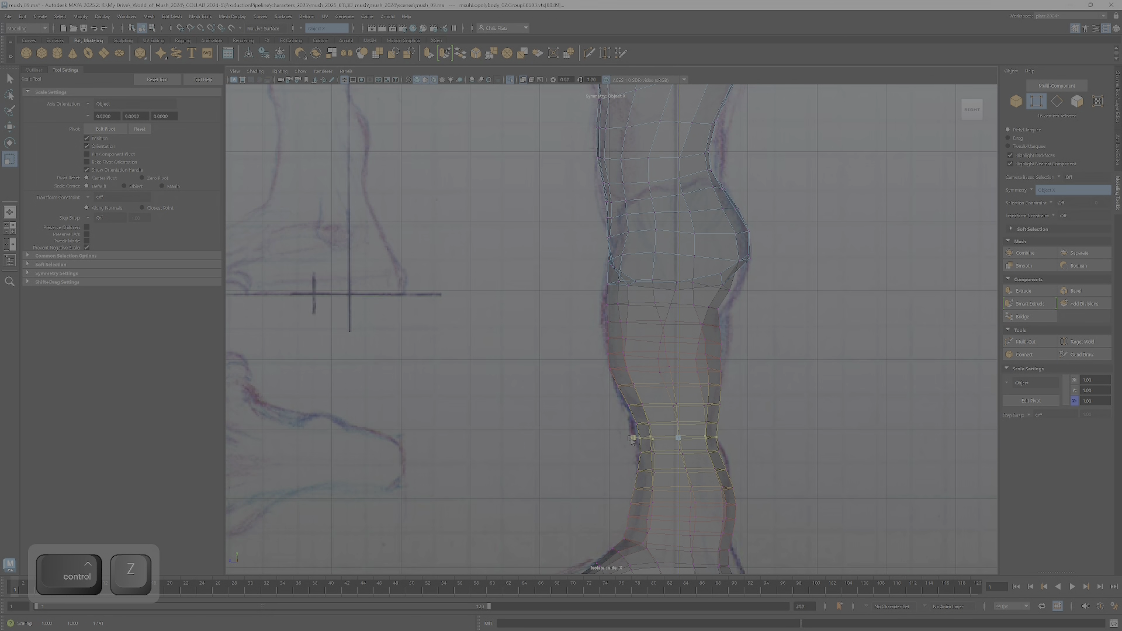
Step: Select the calf vertices, undo the attempted move, and scale them down front to back to slim the calf
alt+middle_drag(746, 519, 771, 388)
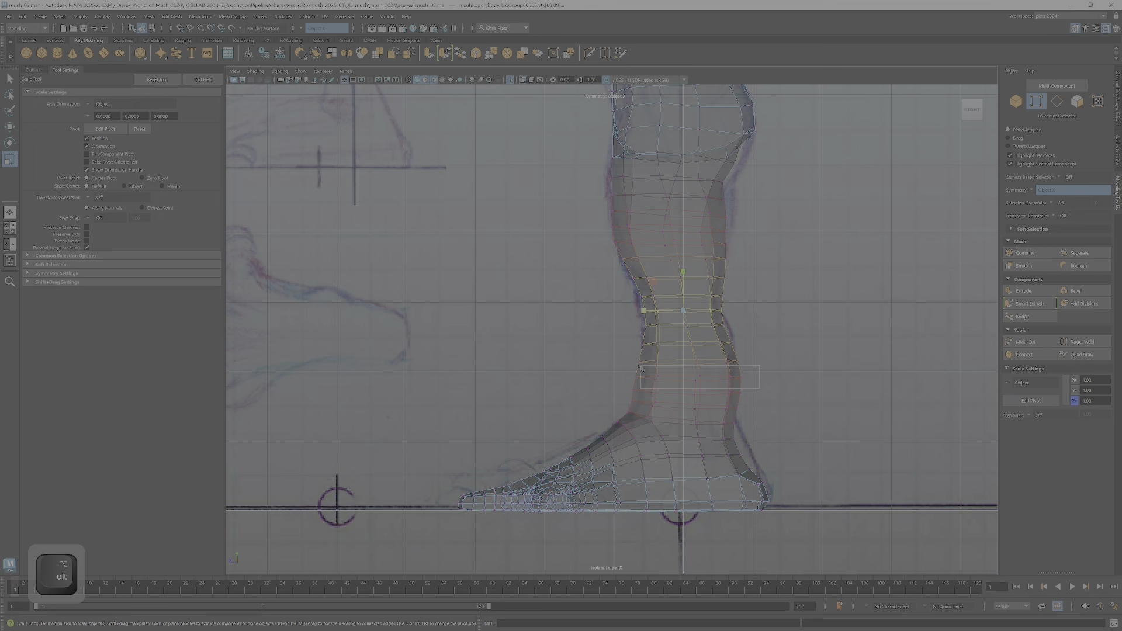
drag(610, 371, 576, 380)
key(w)
key(ctrl+z)
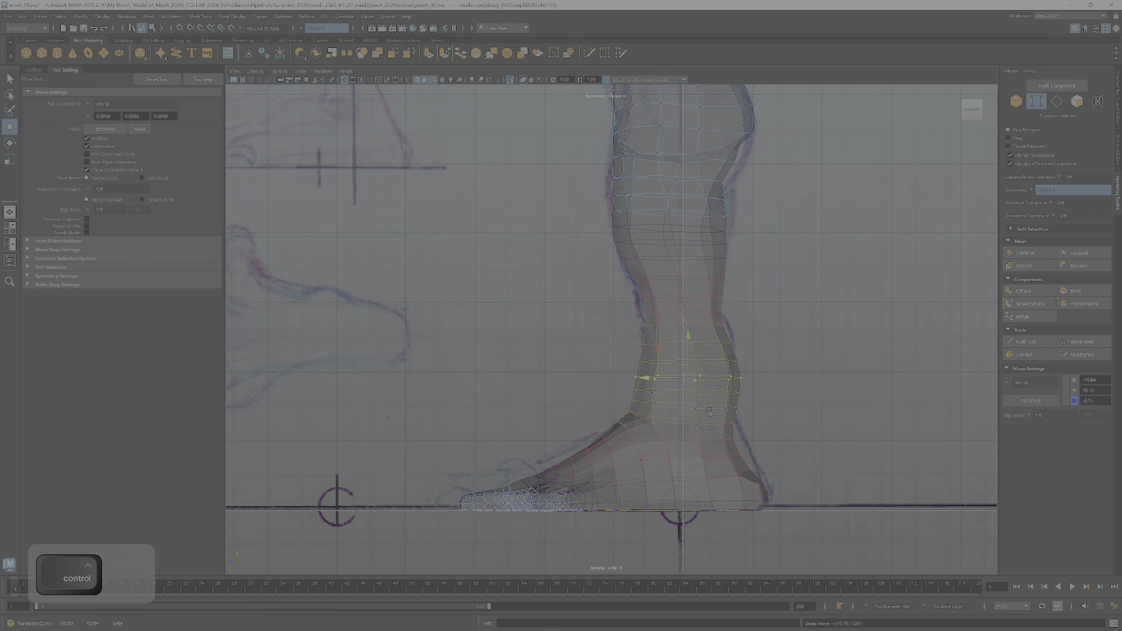
key(r)
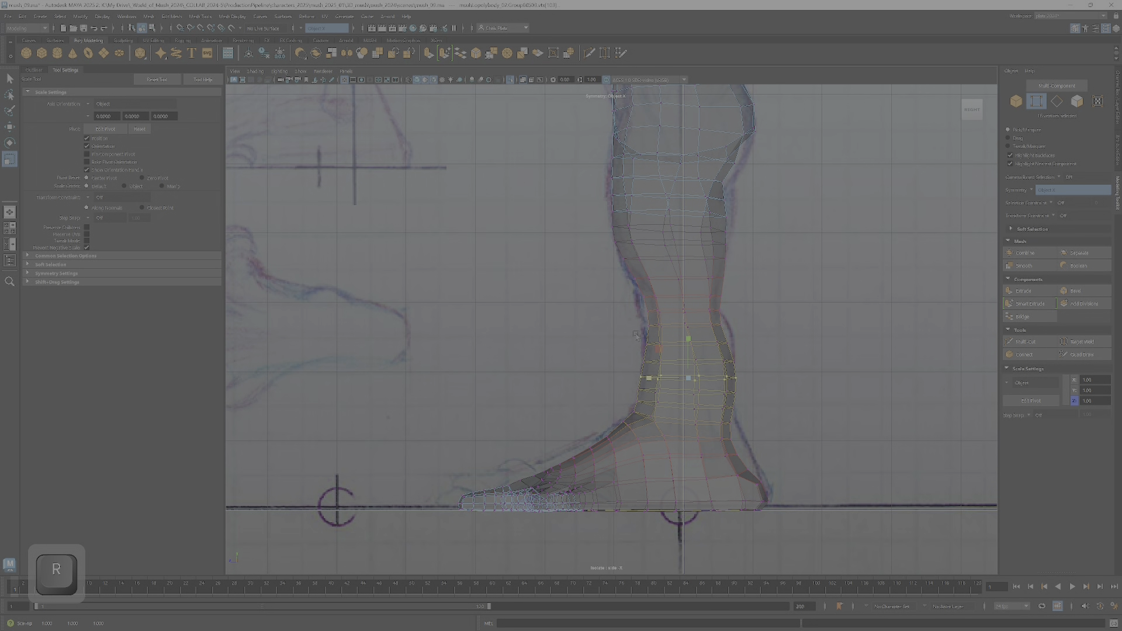
Step: Select the vertices just below the knee, reduce the soft selection radius, and widen them front to back toward the sketch
drag(637, 334, 750, 358)
key(b)
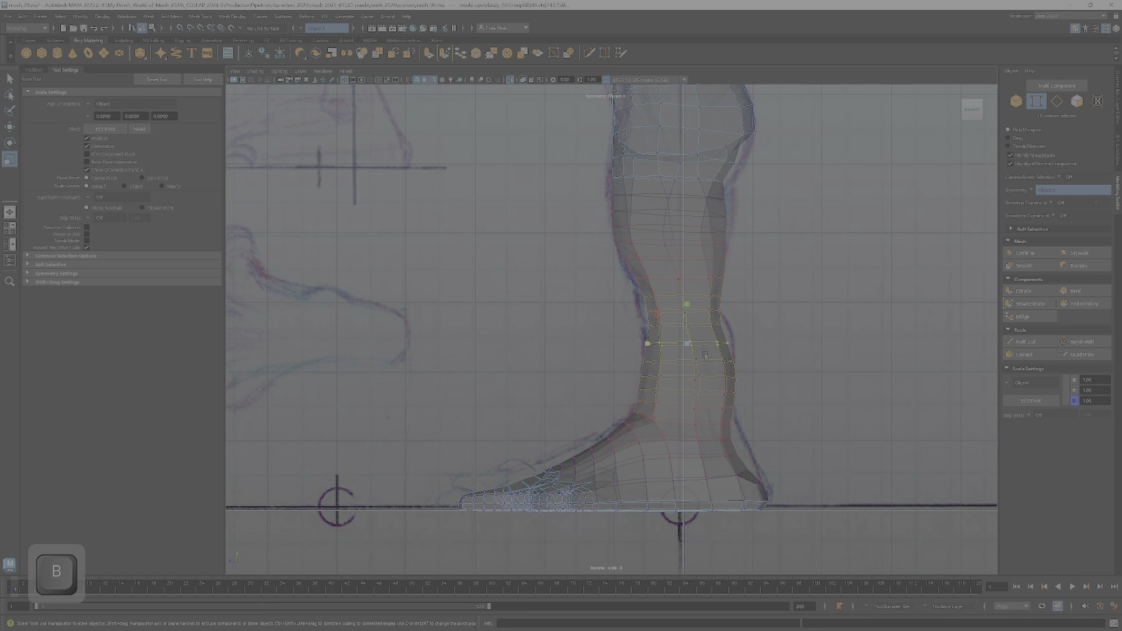
drag(841, 361, 765, 360)
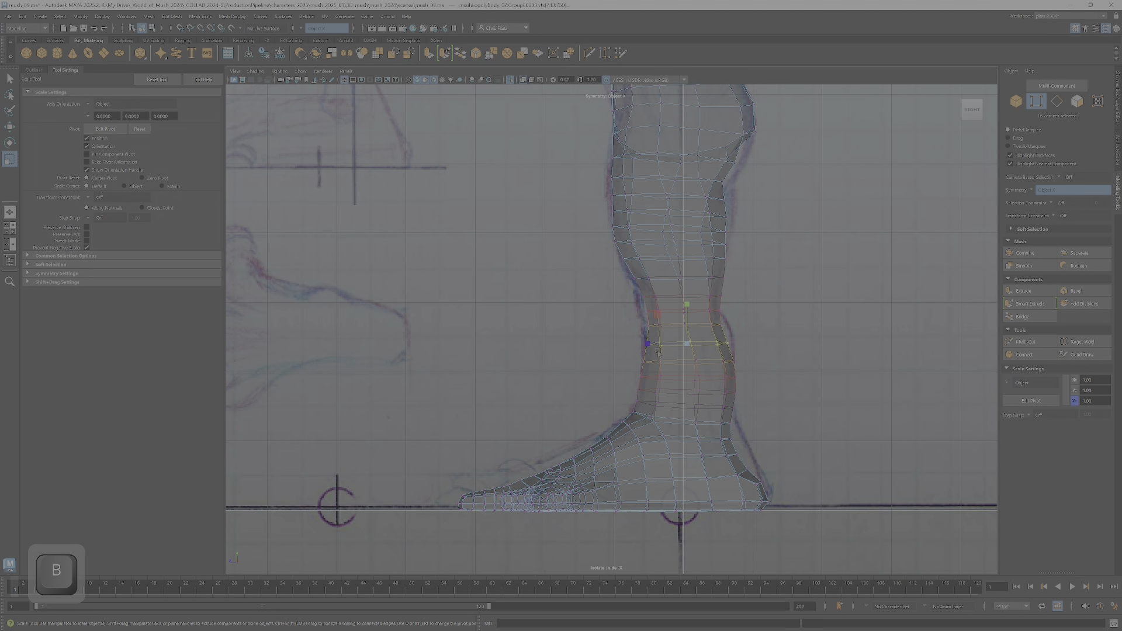
middle_drag(647, 348, 645, 349)
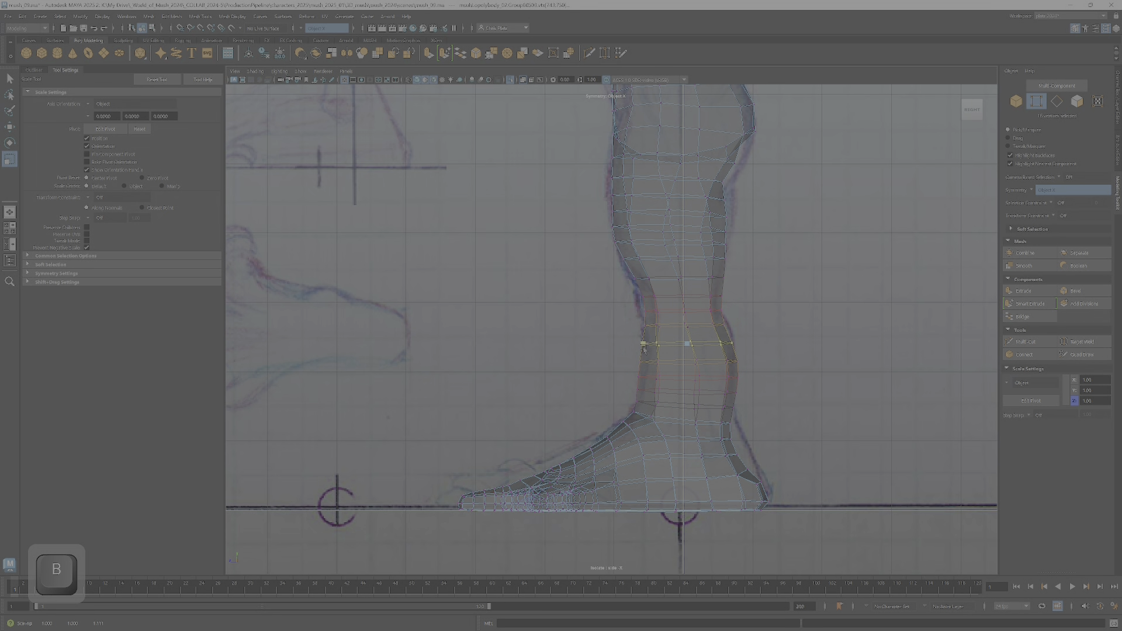
drag(635, 319, 737, 337)
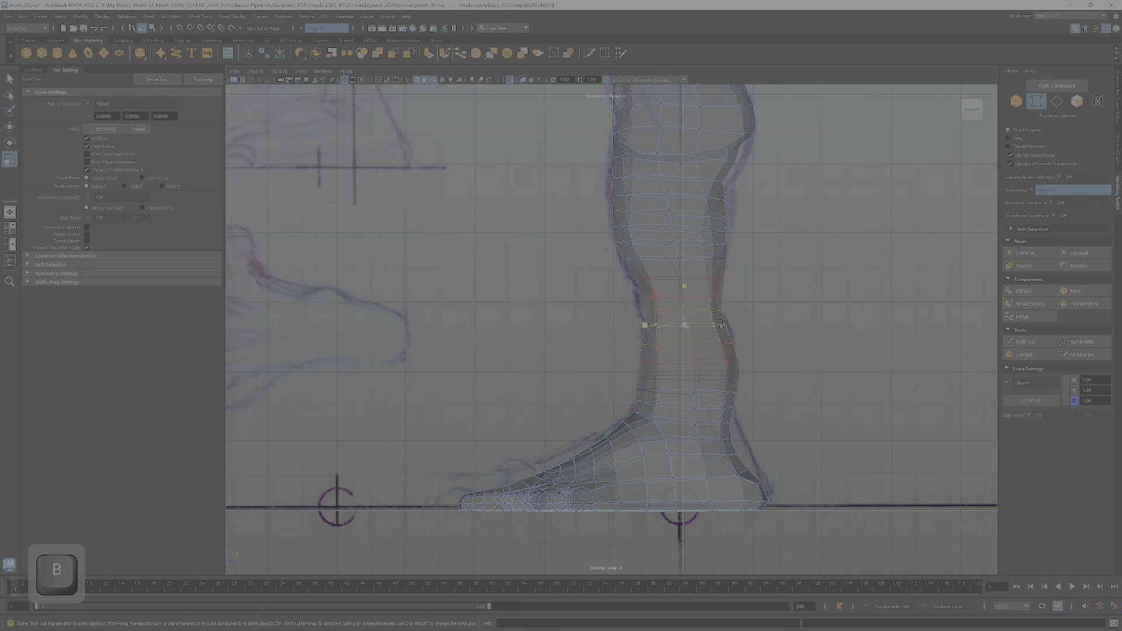
Step: Adjust the vertices at the back of the knee, and move those at the back of the thigh to the reference outline
mouse_move(703, 293)
mouse_down()
mouse_move(702, 273)
mouse_move(693, 287)
mouse_up()
key(w)
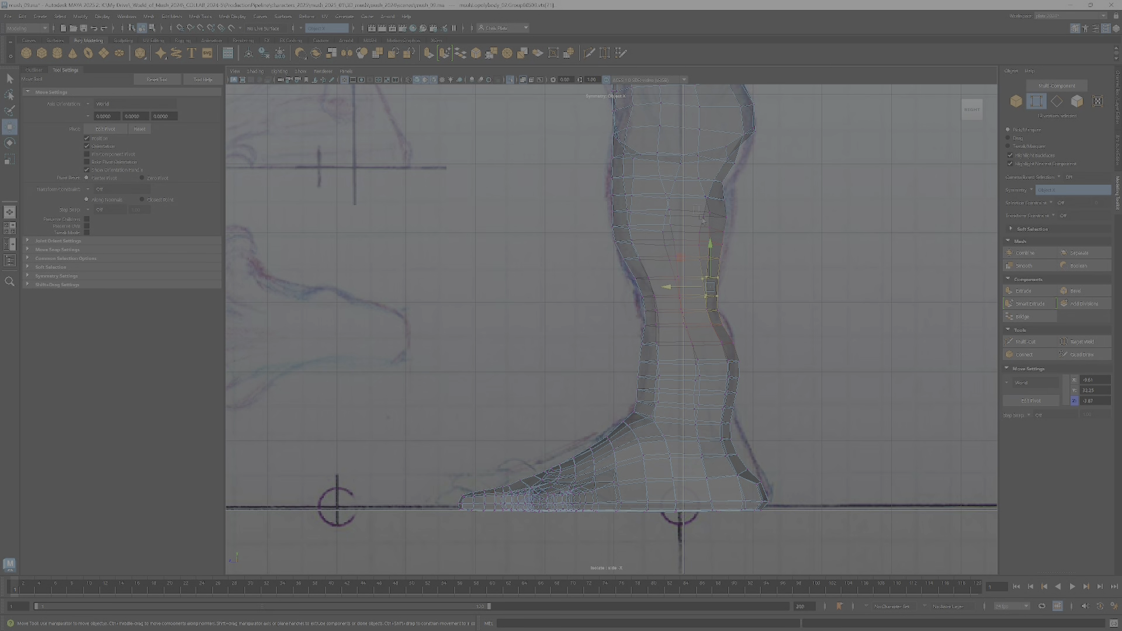
drag(735, 251, 734, 250)
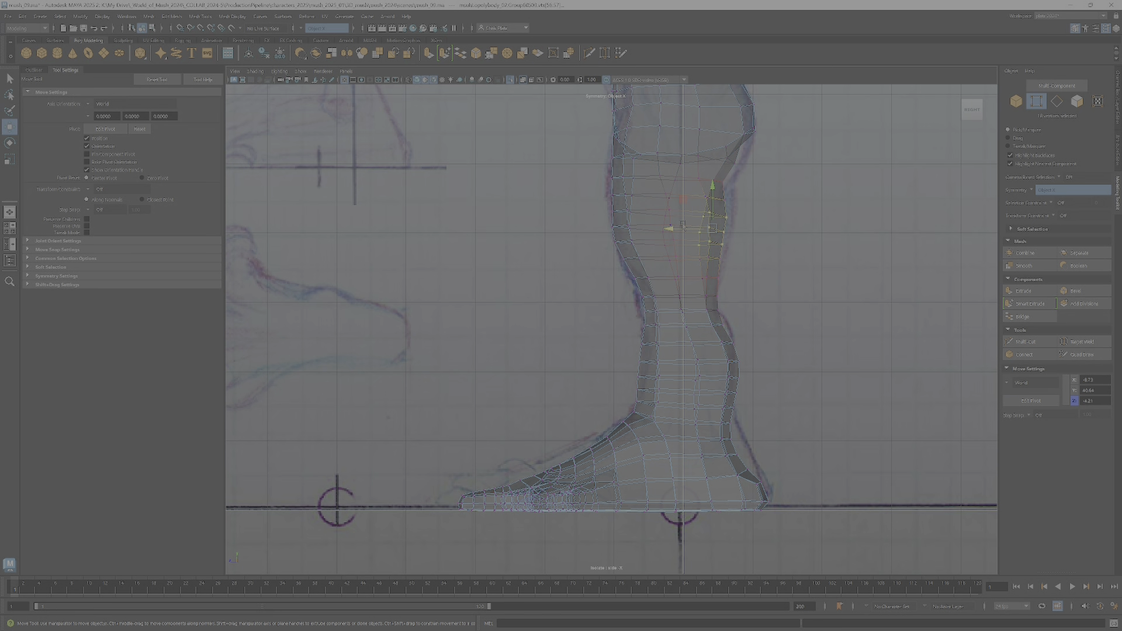
key(ctrl+z)
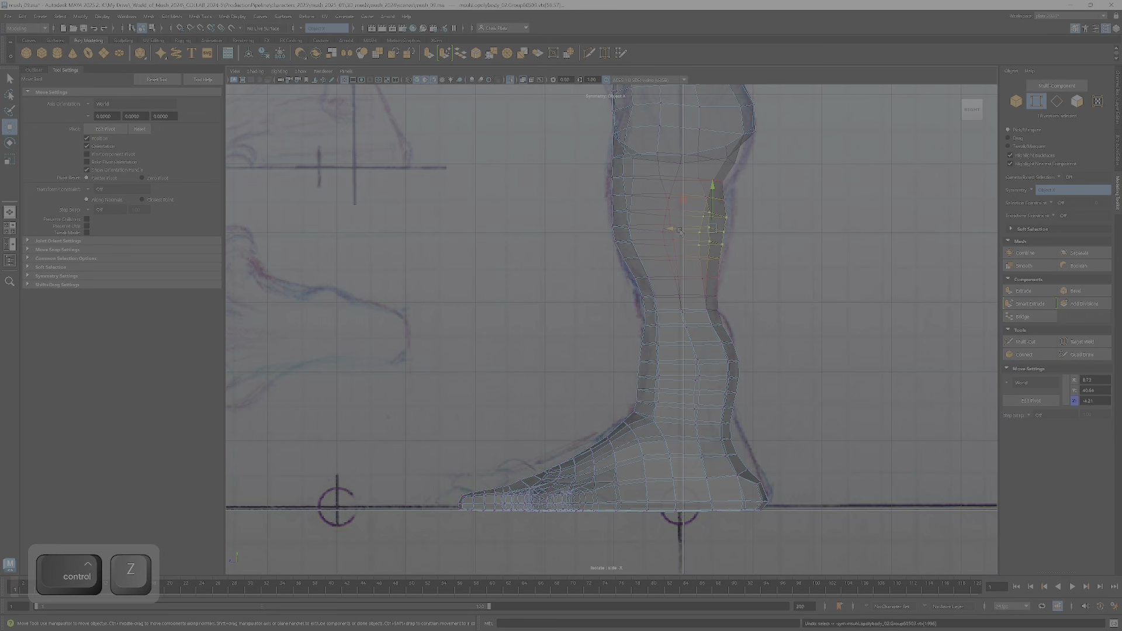
drag(680, 230, 682, 231)
Step: Move the back vertices of the upper thigh backward and adjust the ones under the buttock to the sketched contour
drag(741, 193, 688, 160)
alt+middle_drag(689, 160, 645, 266)
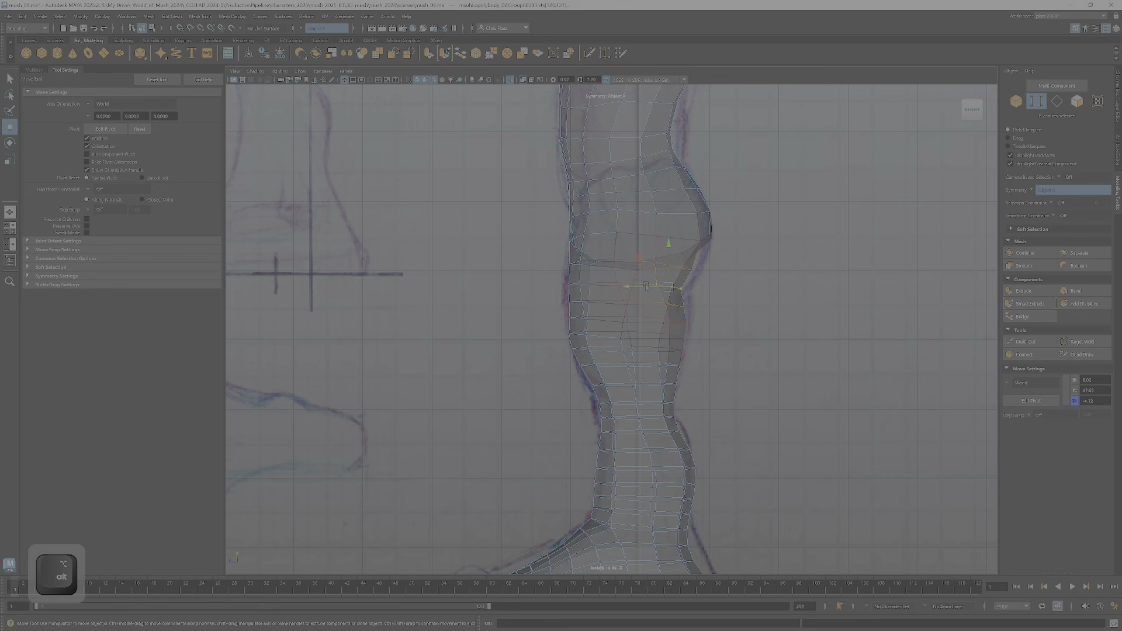
drag(645, 286, 648, 287)
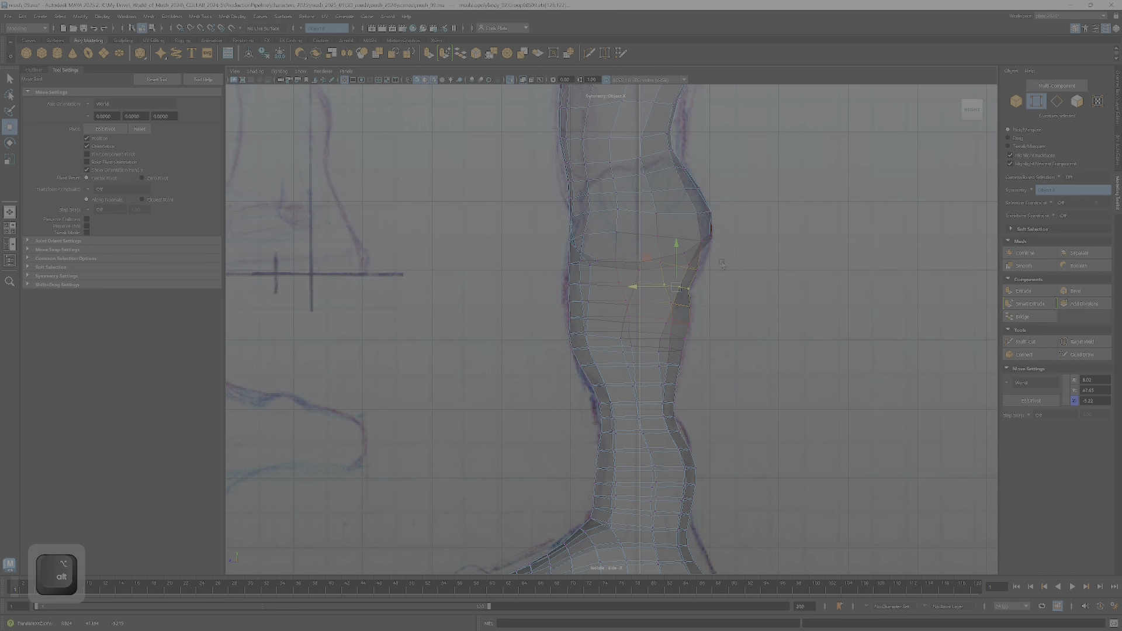
drag(676, 248, 671, 262)
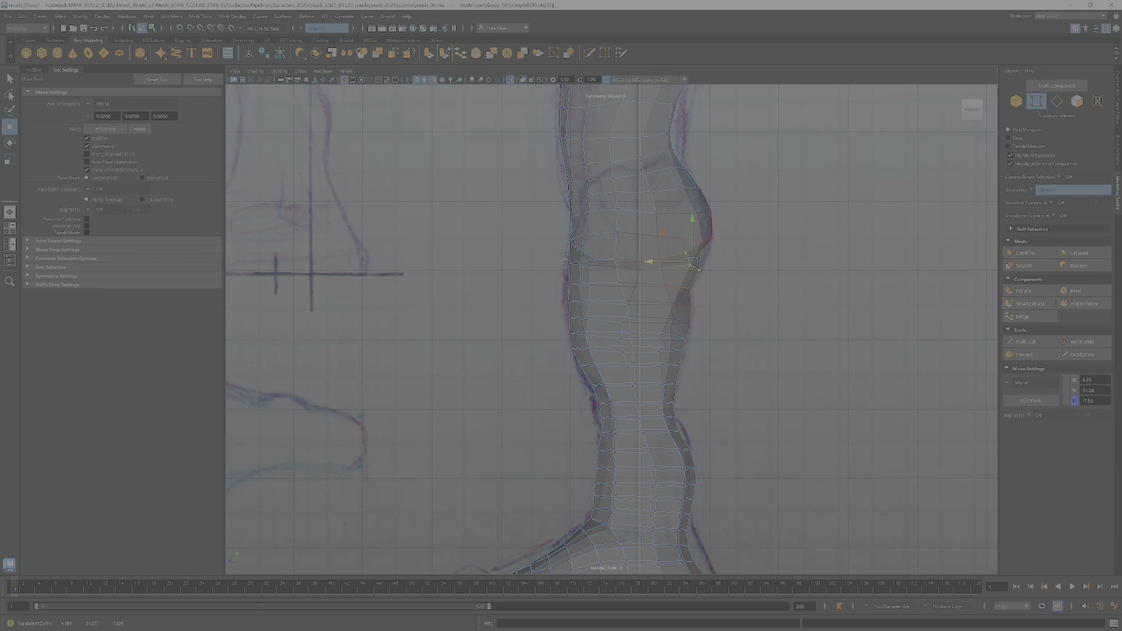
Step: Reduce the soft selection radius, push the front hip crease vertices backward, and adjust the lower belly vertices above them
alt+right_drag(569, 228, 578, 228)
alt+middle_drag(561, 204, 558, 296)
alt+right_drag(526, 281, 545, 281)
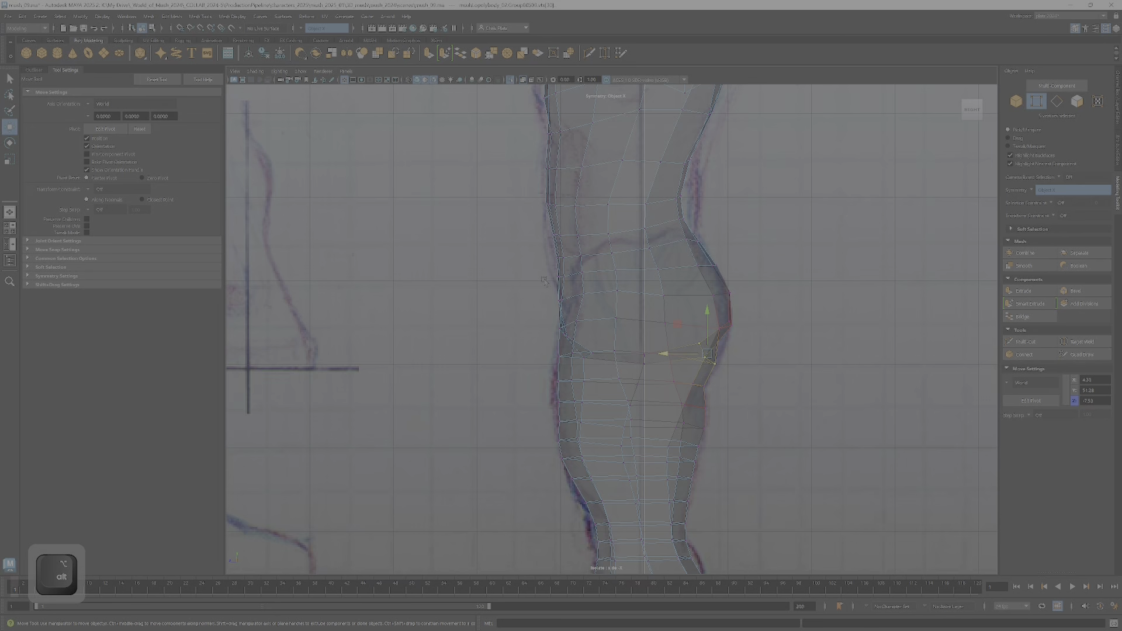
drag(551, 294, 568, 308)
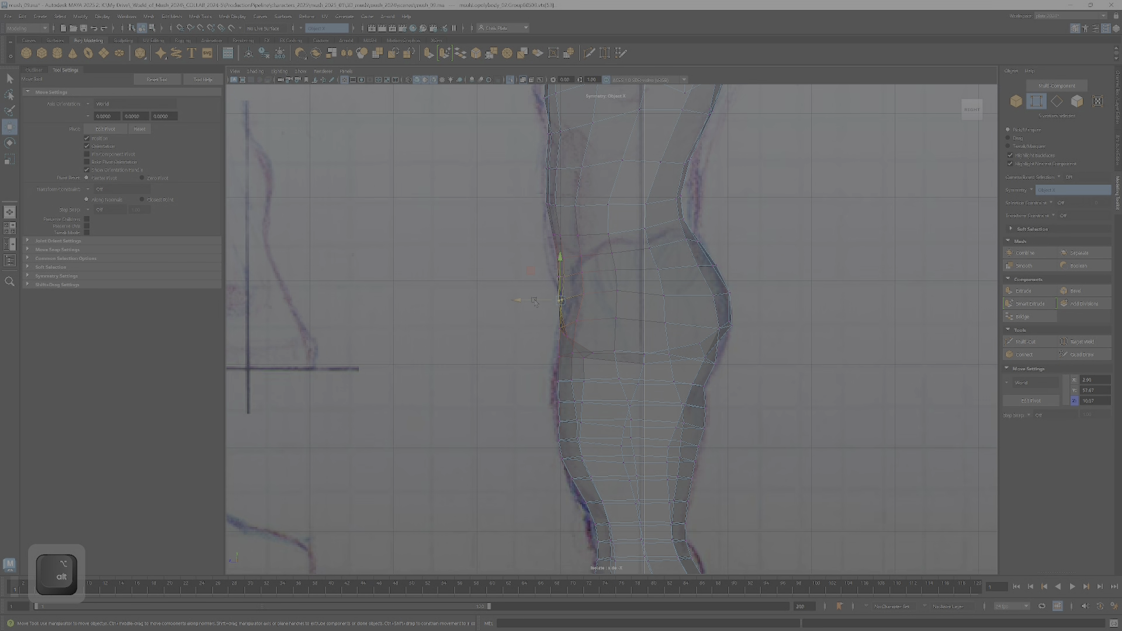
key(b)
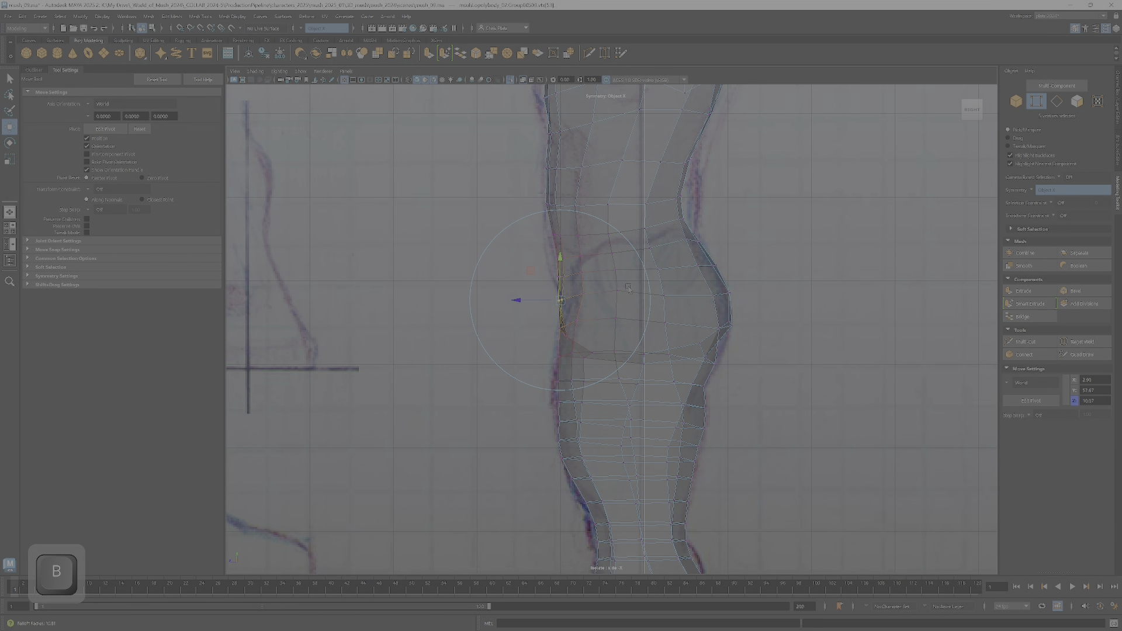
drag(533, 303, 543, 304)
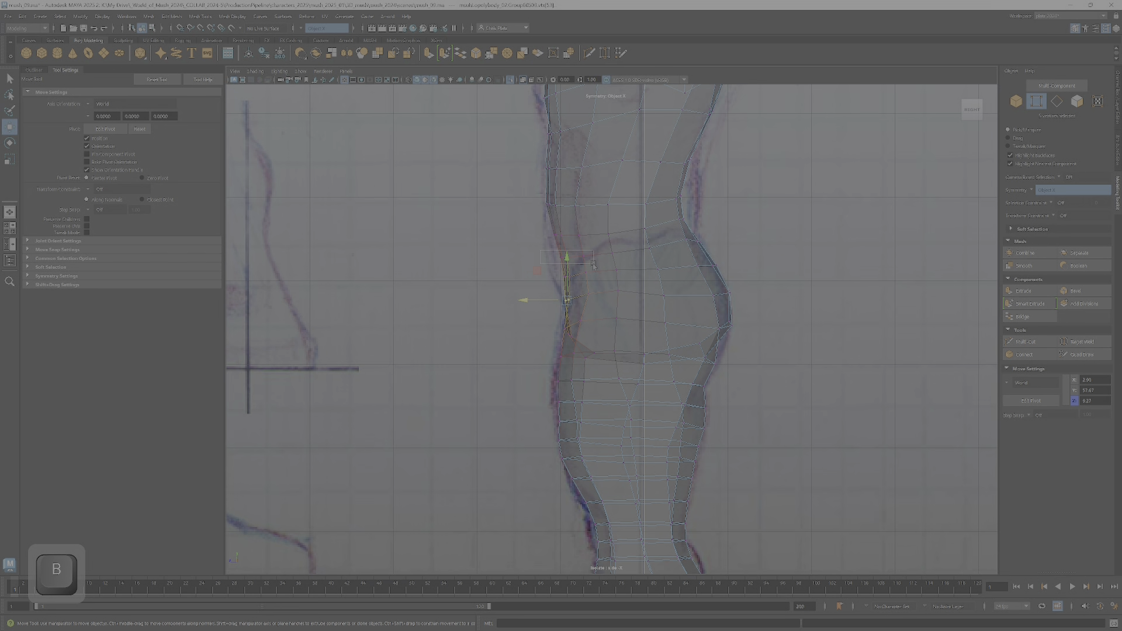
drag(593, 264, 543, 258)
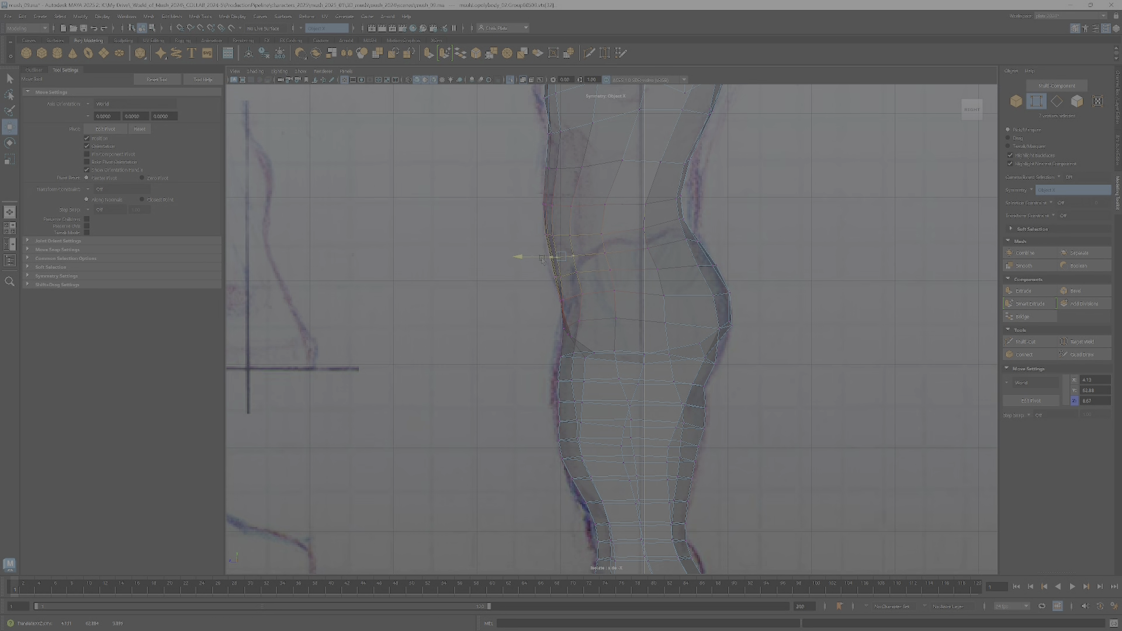
Step: Select the lower back vertices above the buttocks and move them backward toward the sketched back curve
alt+middle_drag(781, 214, 744, 343)
click(663, 331)
key(ctrl+z)
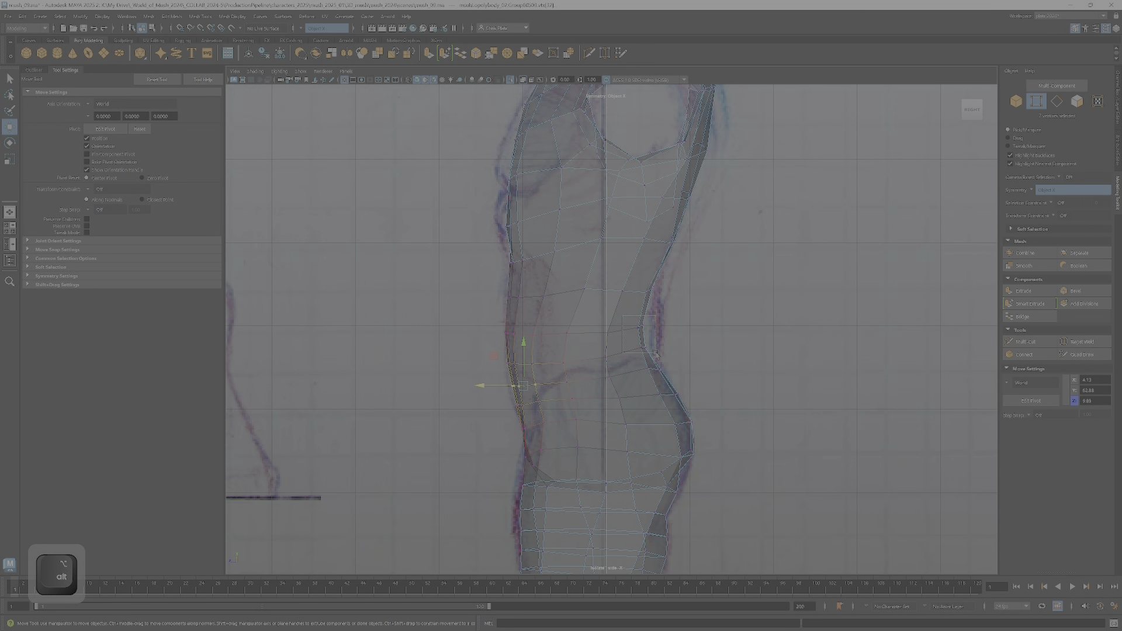
drag(655, 352, 623, 336)
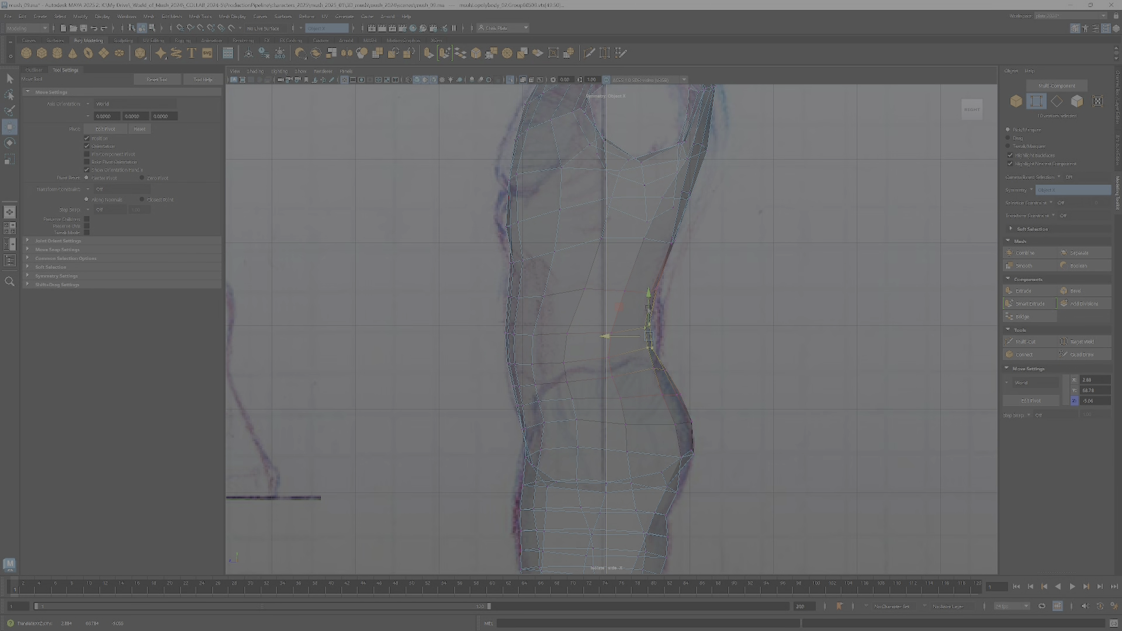
Step: Select the mid-back vertices and the ones behind the arm opening, and move each group to the sketched back line
drag(666, 300, 645, 291)
alt+middle_drag(768, 235, 719, 336)
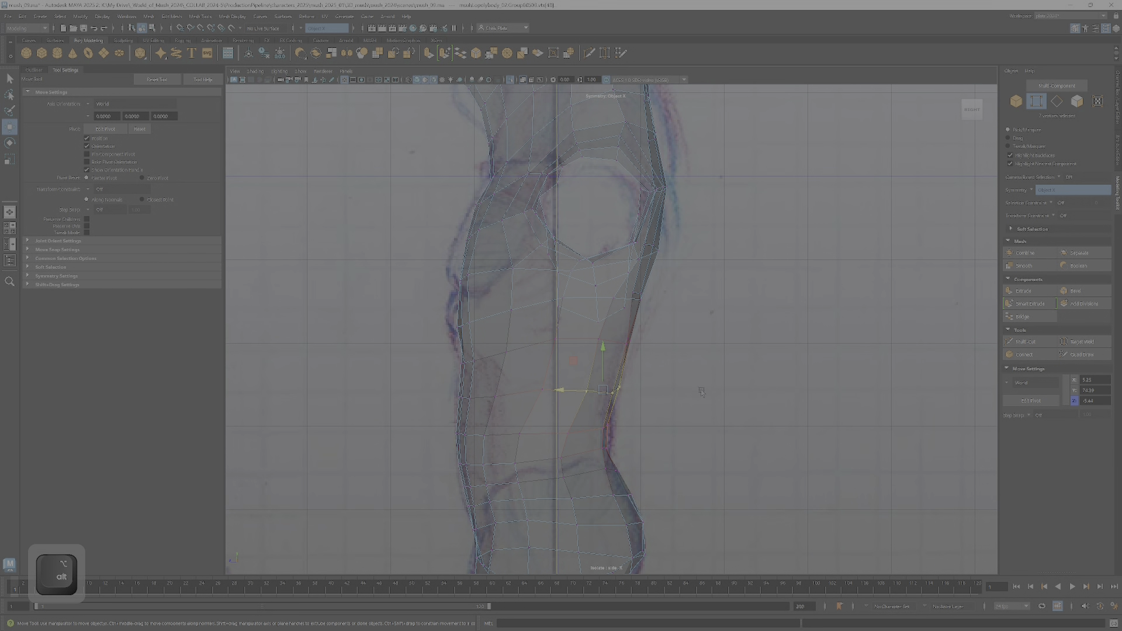
drag(599, 335, 601, 343)
alt+middle_drag(600, 344, 584, 385)
drag(646, 345, 597, 338)
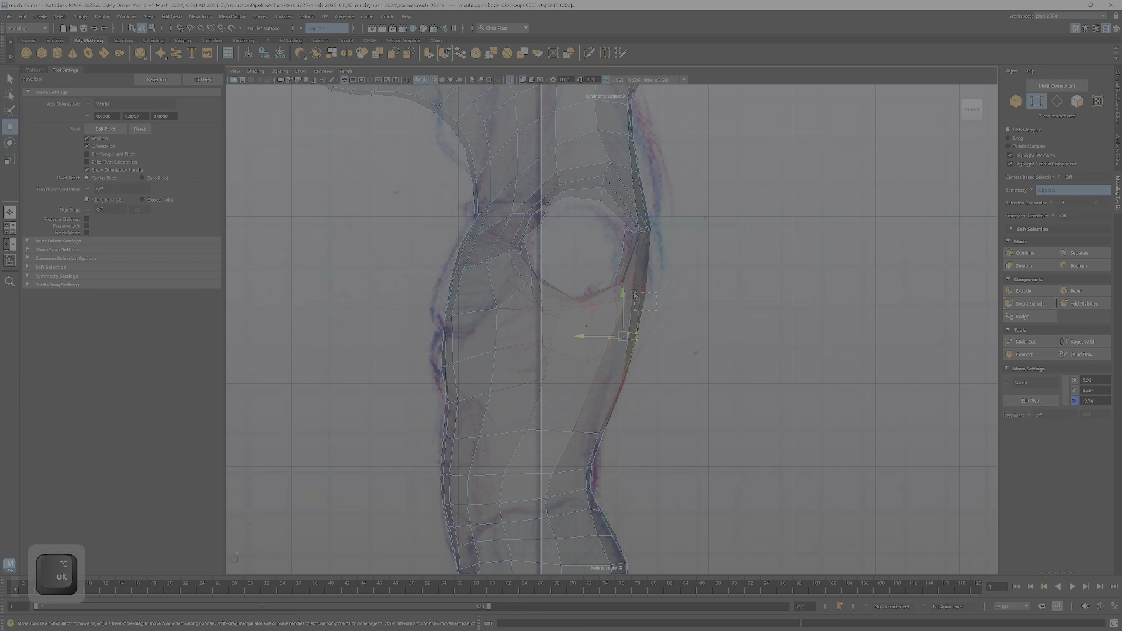
Step: Switch to the four-view layout, frame the torso in perspective, and move the upper back vertices slightly backward in the side view
key(space)
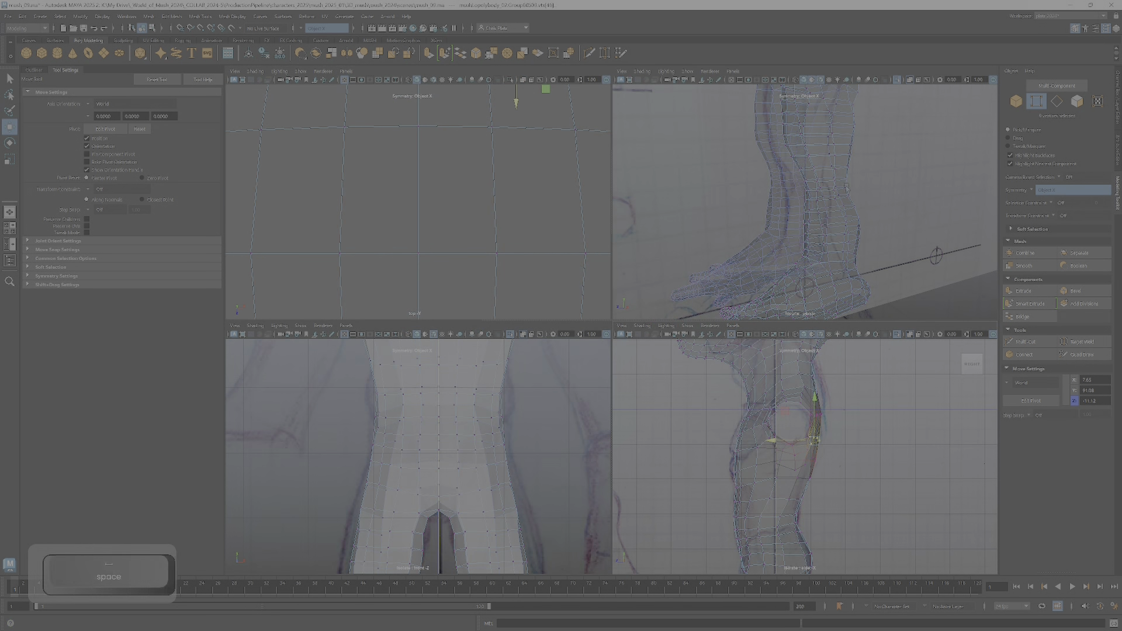
alt+drag(783, 168, 618, 442)
alt+right_drag(618, 443, 784, 444)
drag(776, 439, 780, 440)
drag(784, 441, 785, 441)
Step: Select all the head vertices in the side view, rotate them to level the flat crown with the sketch, and shift them slightly forward
alt+middle_drag(714, 363, 748, 477)
alt+right_drag(748, 476, 730, 415)
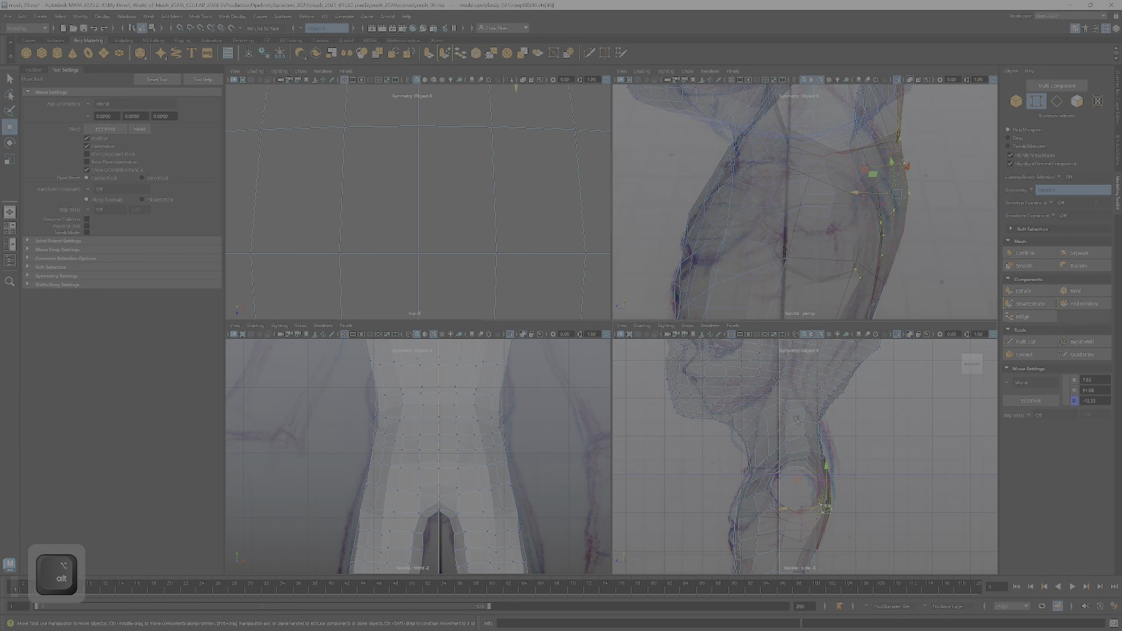
alt+middle_drag(792, 384, 819, 461)
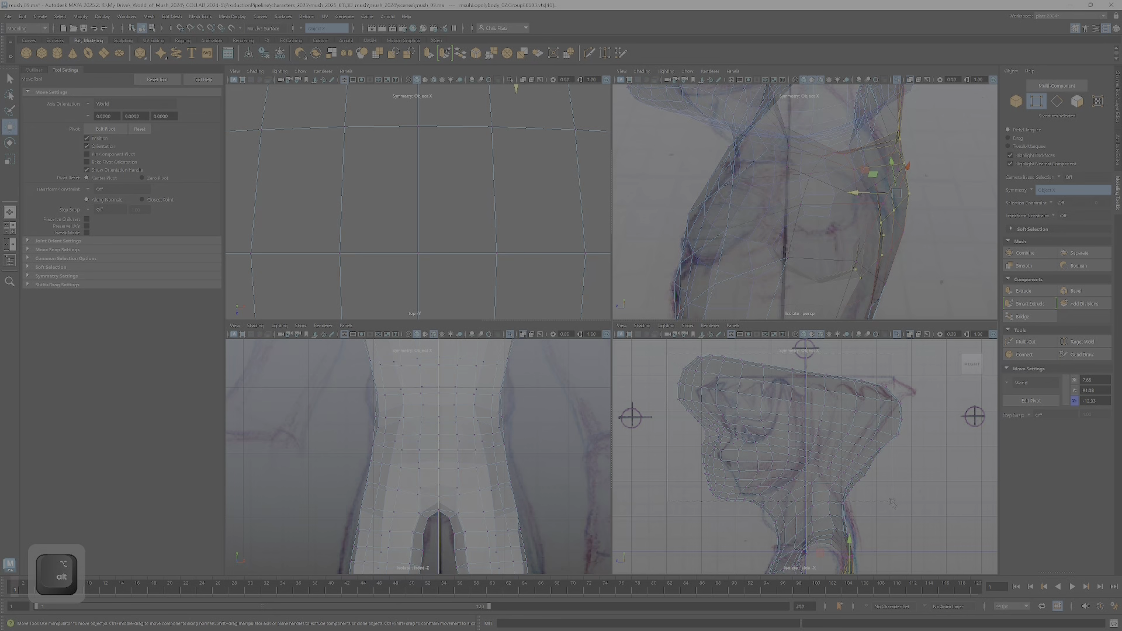
drag(916, 502, 916, 502)
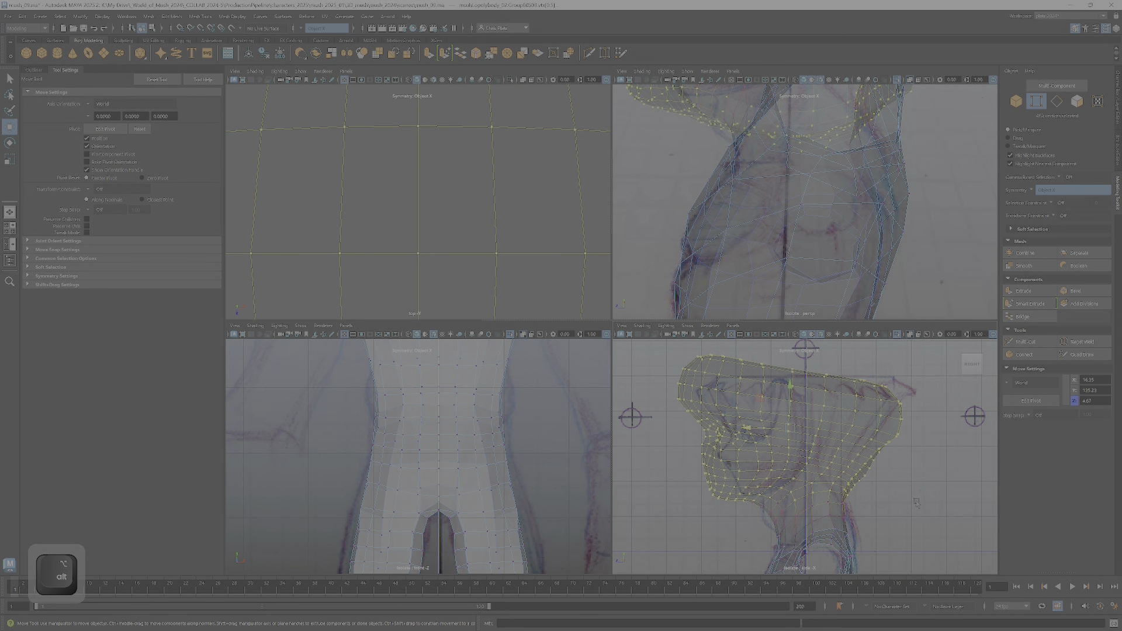
key(e)
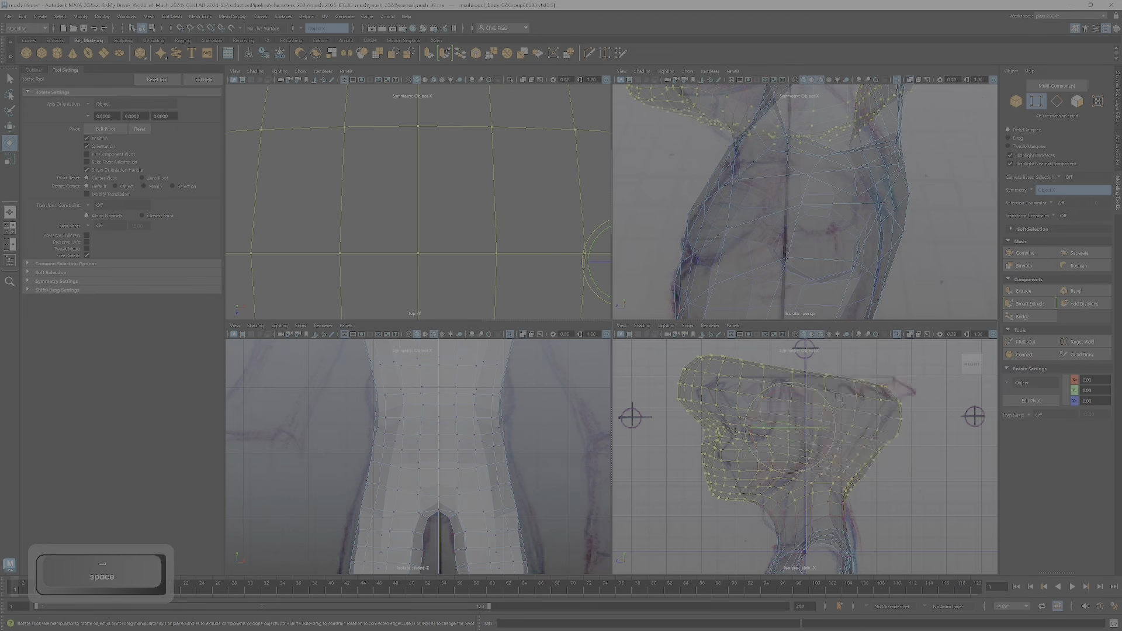
key(space)
alt+middle_drag(589, 158, 734, 258)
drag(684, 307, 669, 276)
key(w)
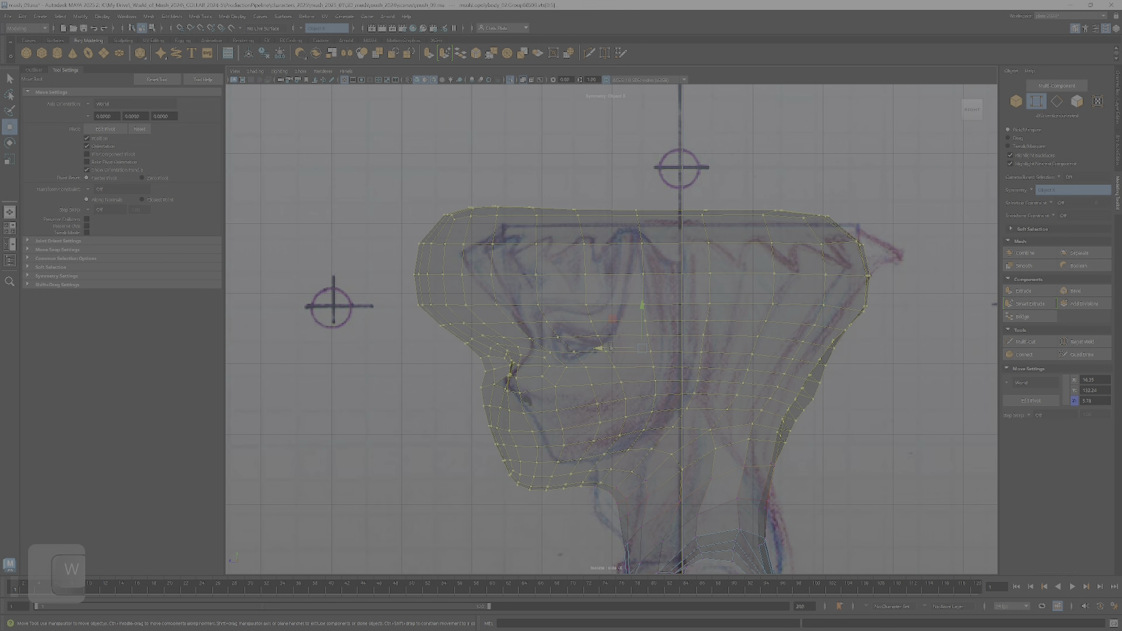
drag(612, 346, 609, 350)
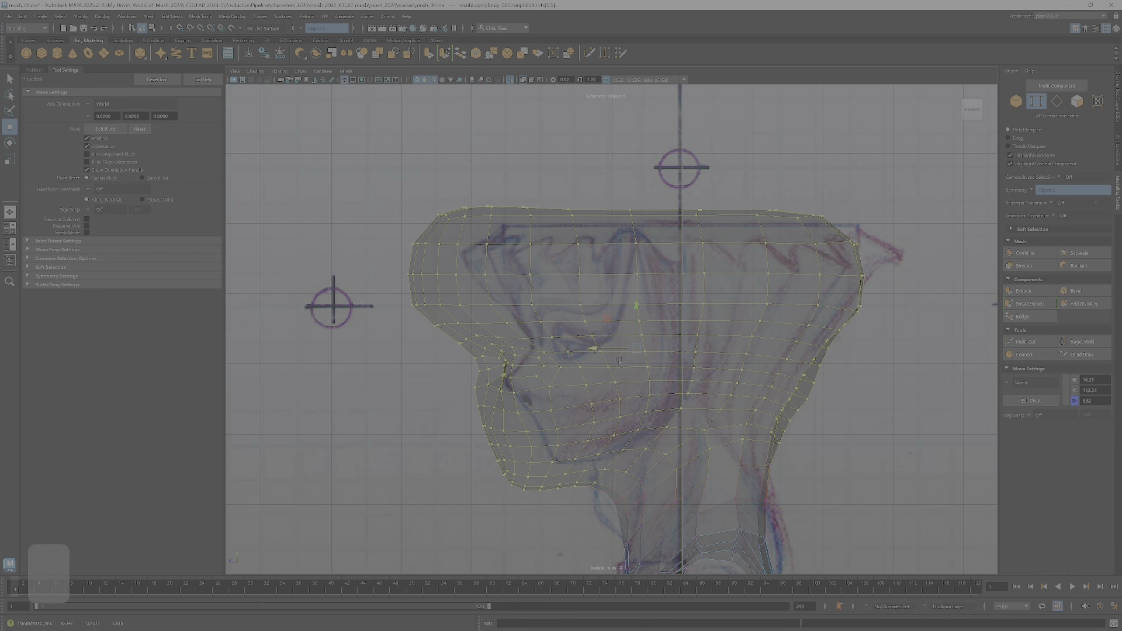
Step: Try to move the vertices at the front of the face and forehead backward toward the sketched profile
drag(347, 164, 522, 487)
drag(557, 536, 557, 532)
scroll(528, 218, up, 2)
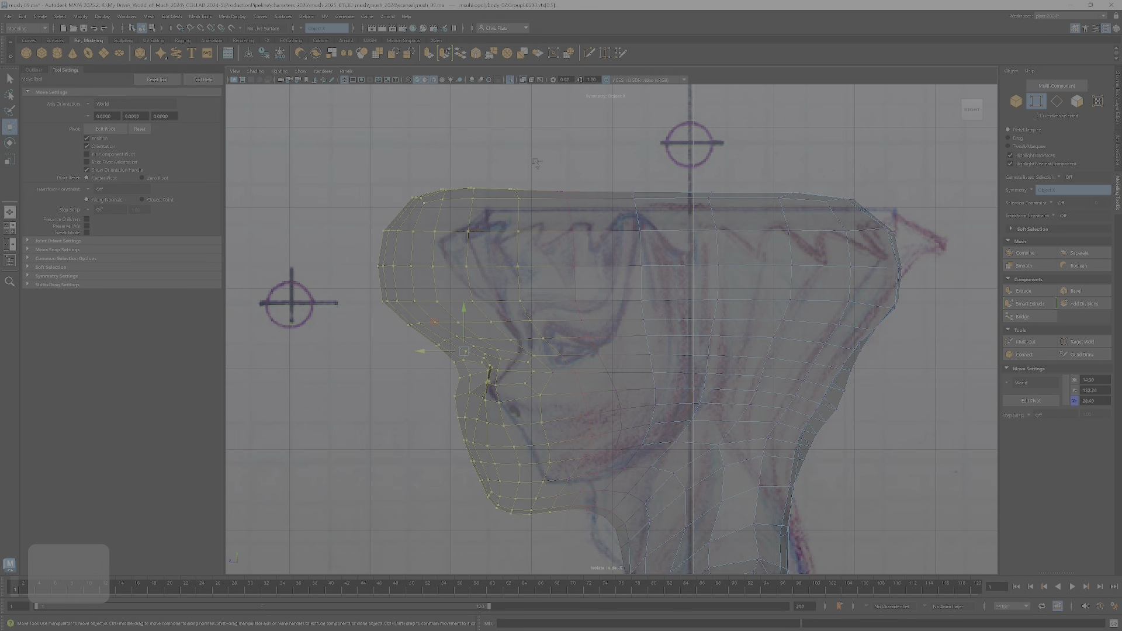
ctrl+drag(531, 320, 555, 341)
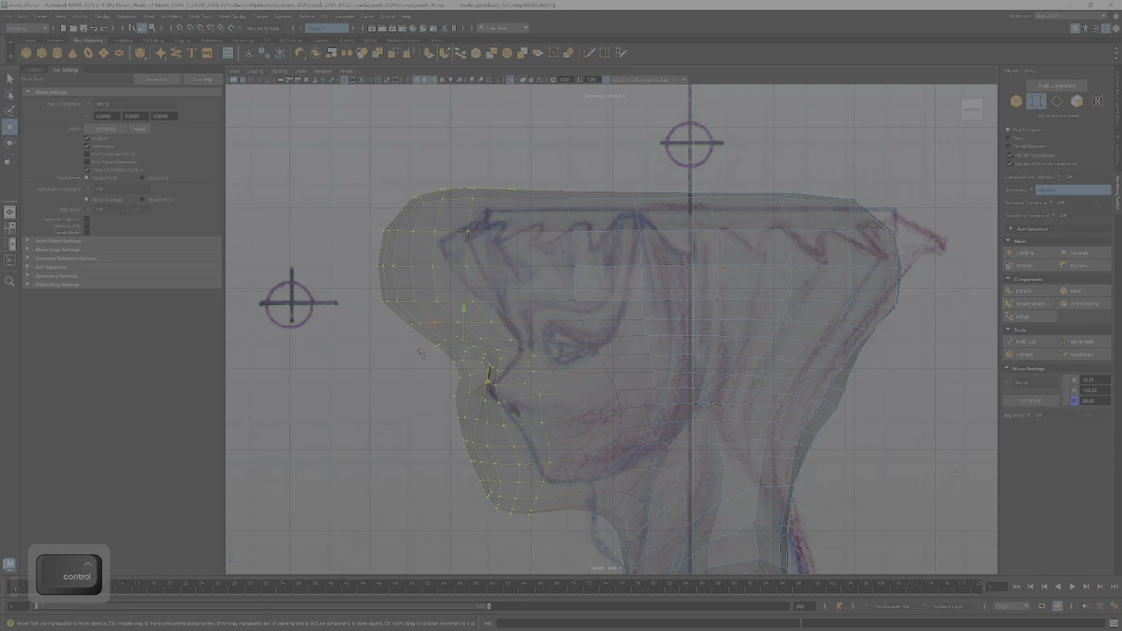
drag(421, 353, 448, 363)
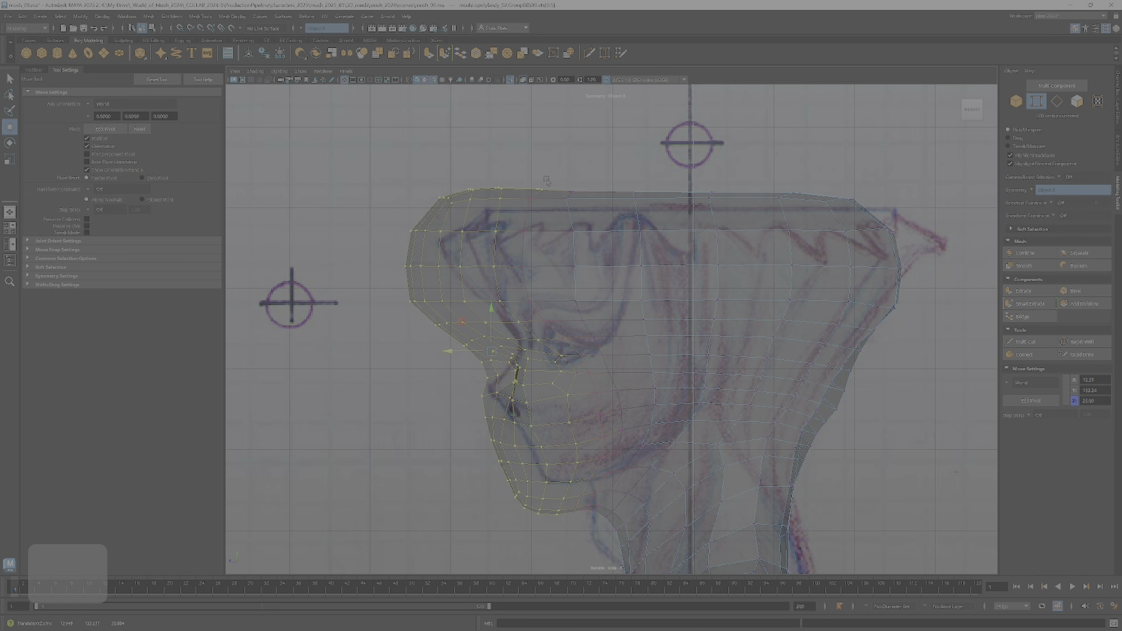
key(ctrl+z)
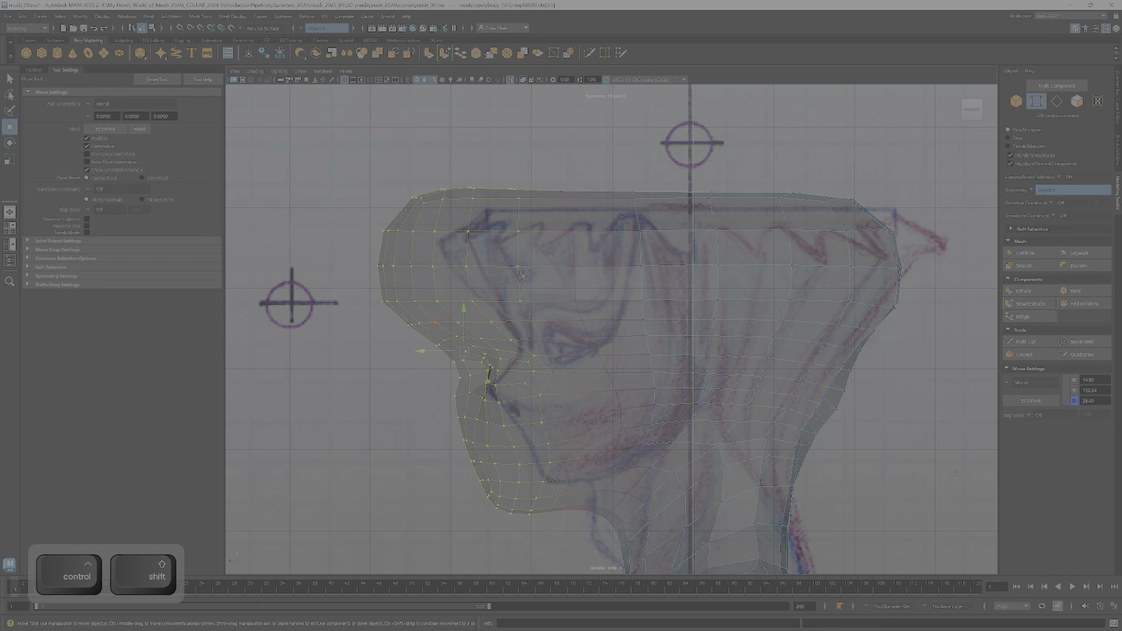
Step: Select successive vertical edge loops through the face near the eye and scale them along the front-to-back axis
right_drag(519, 271, 519, 247)
double_click(518, 247)
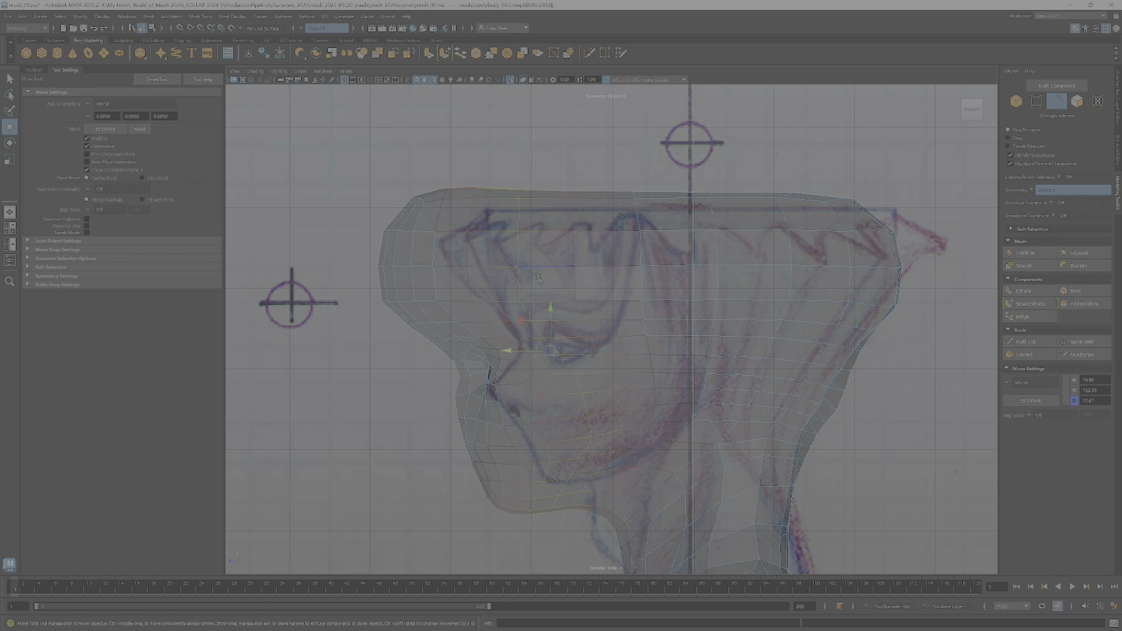
key(r)
drag(510, 351, 533, 365)
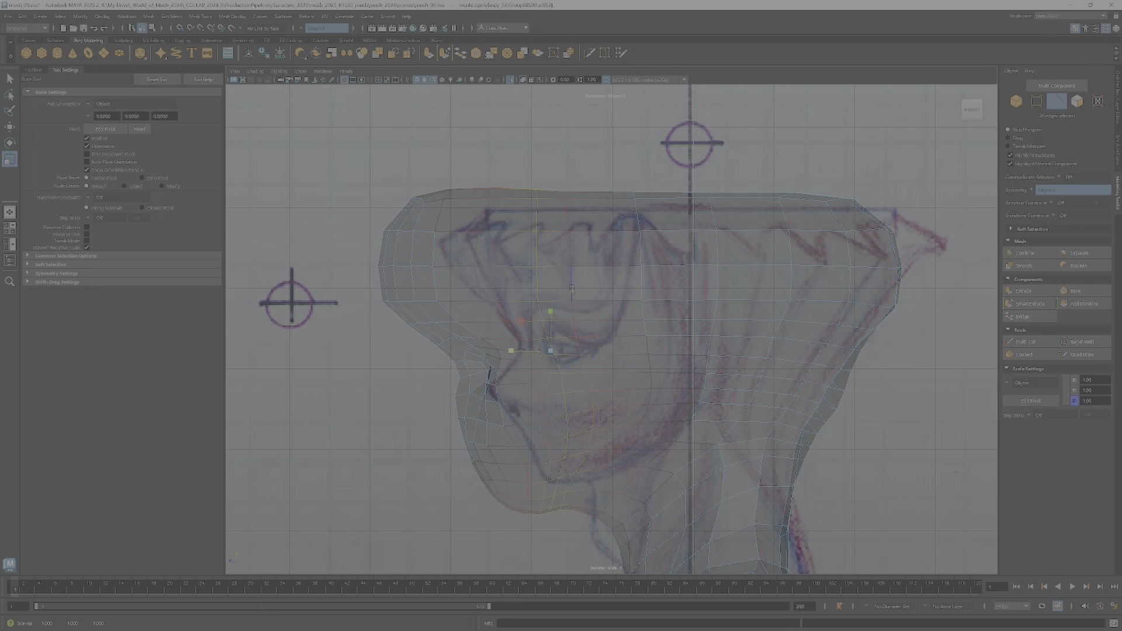
double_click(587, 210)
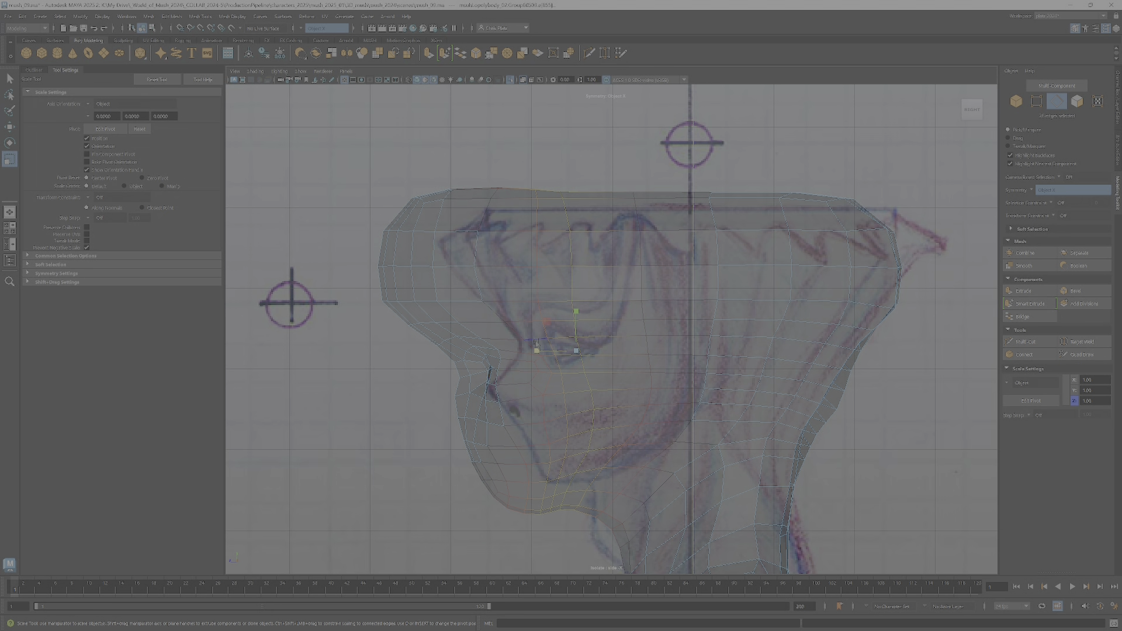
key(w)
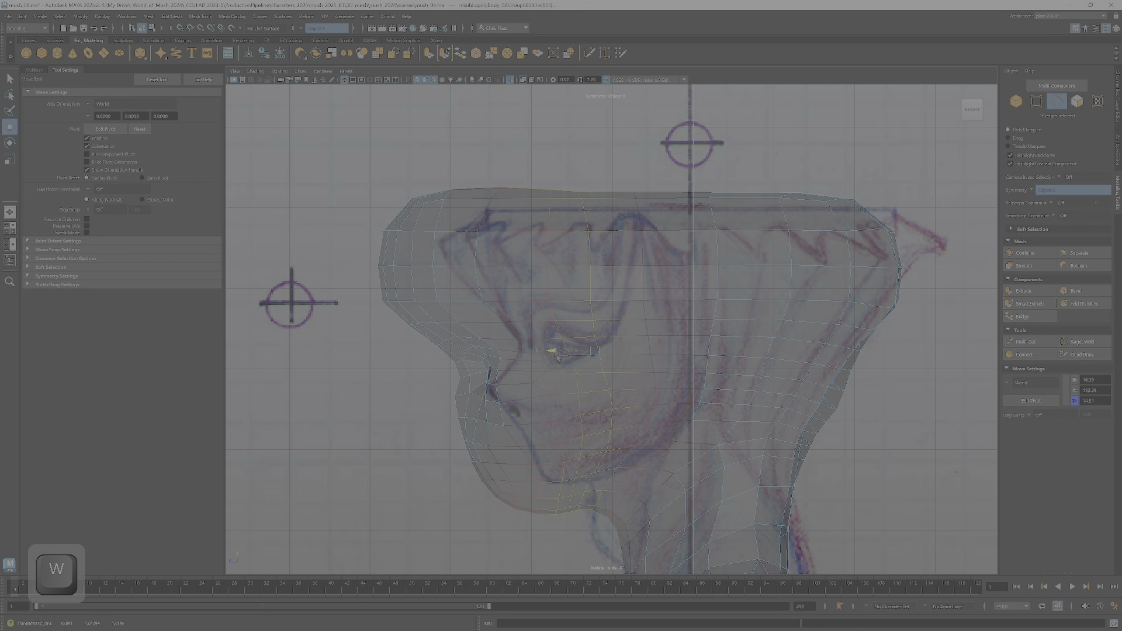
key(r)
drag(556, 350, 557, 351)
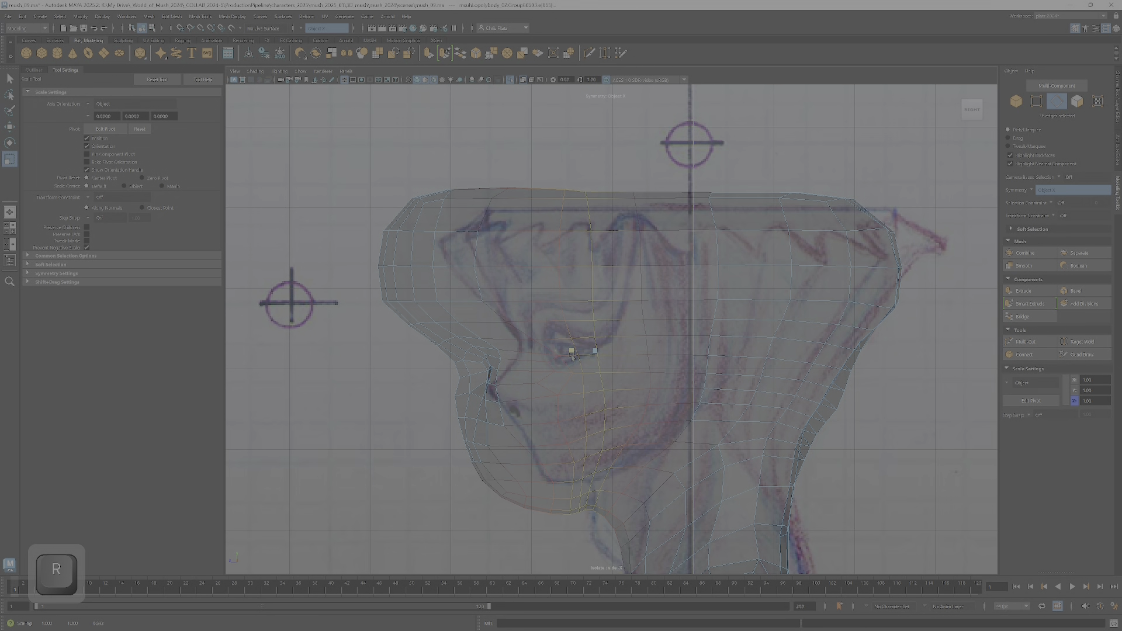
drag(571, 355, 568, 353)
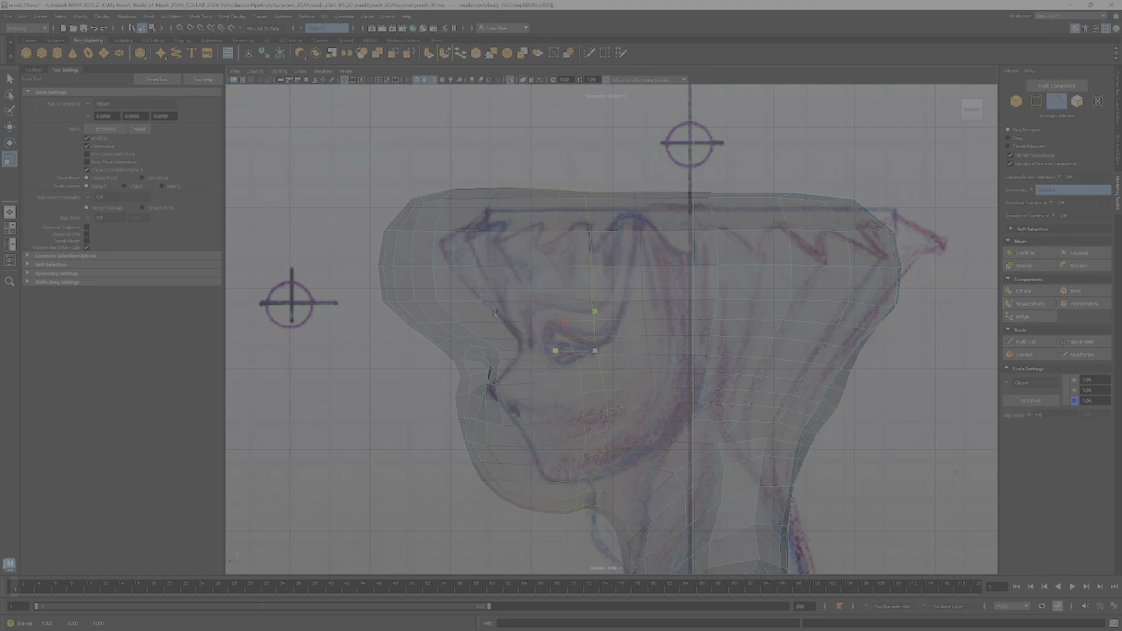
Step: Select the edge loop running down the front of the face, refine its edges around forehead and chin, and toggle soft selection
double_click(495, 313)
scroll(561, 368, up, 2)
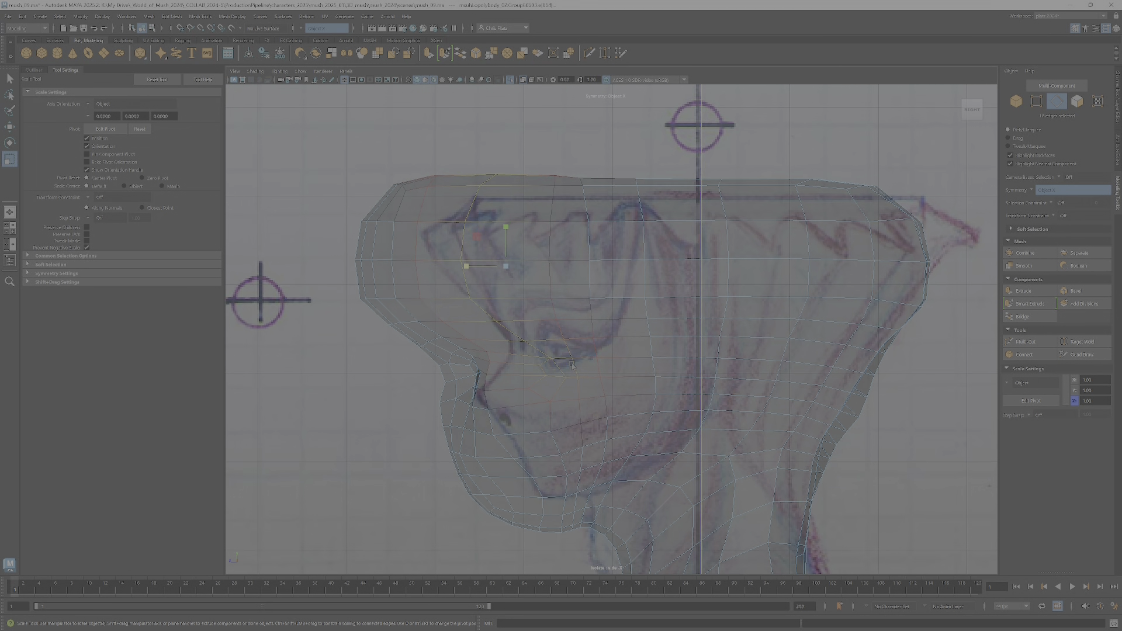
alt+middle_drag(554, 370, 564, 349)
scroll(554, 257, up, 2)
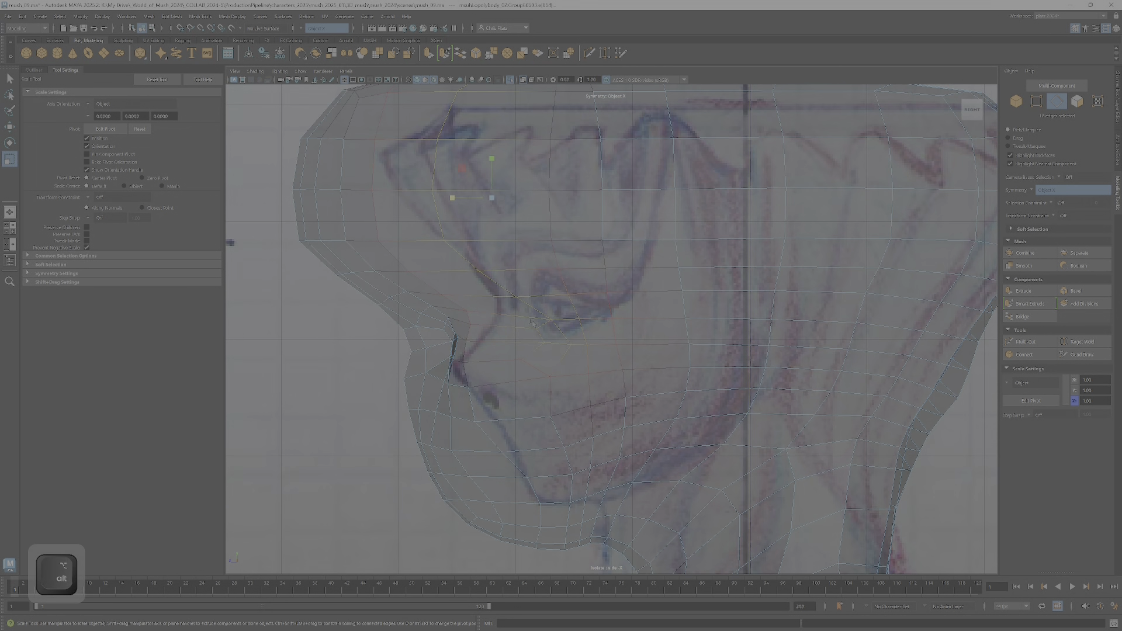
ctrl+shift+click(567, 349)
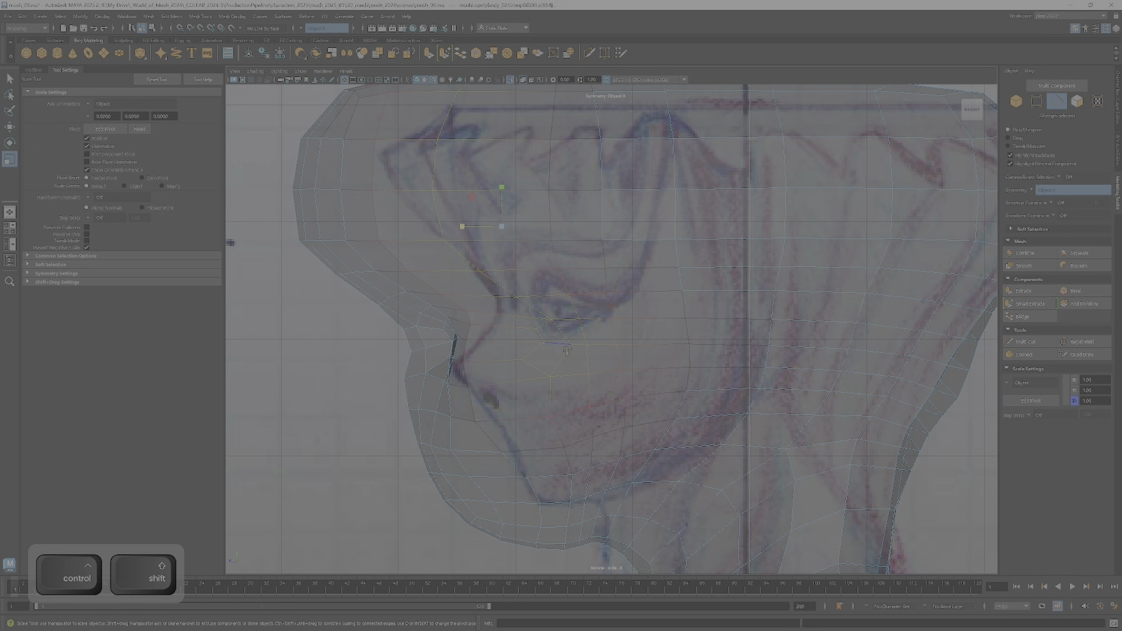
ctrl+shift+double_click(549, 403)
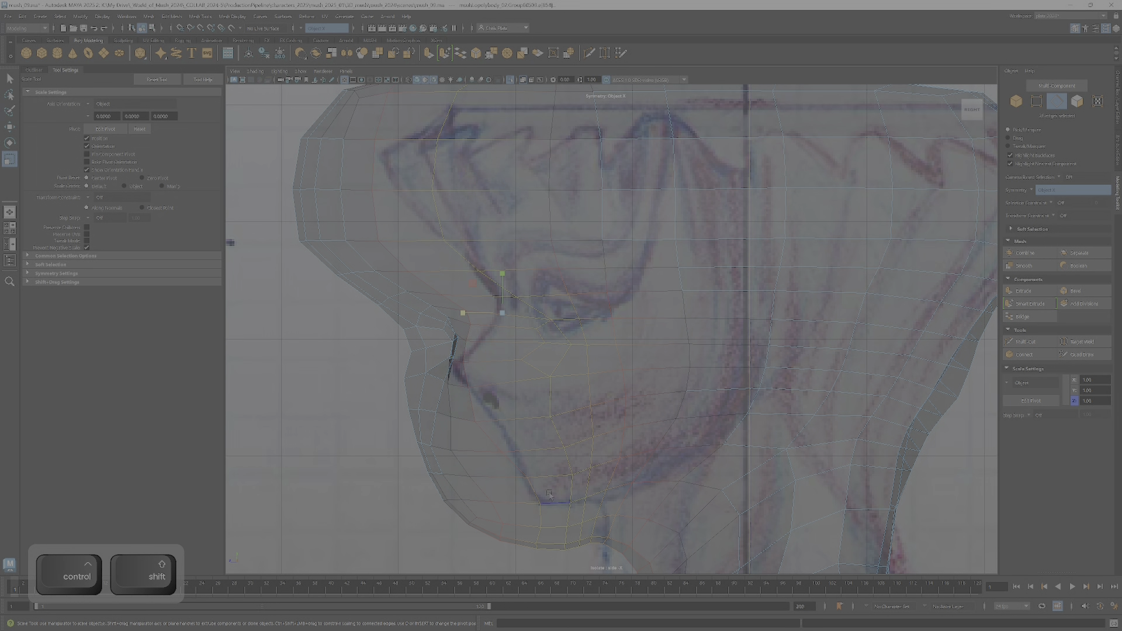
key(b)
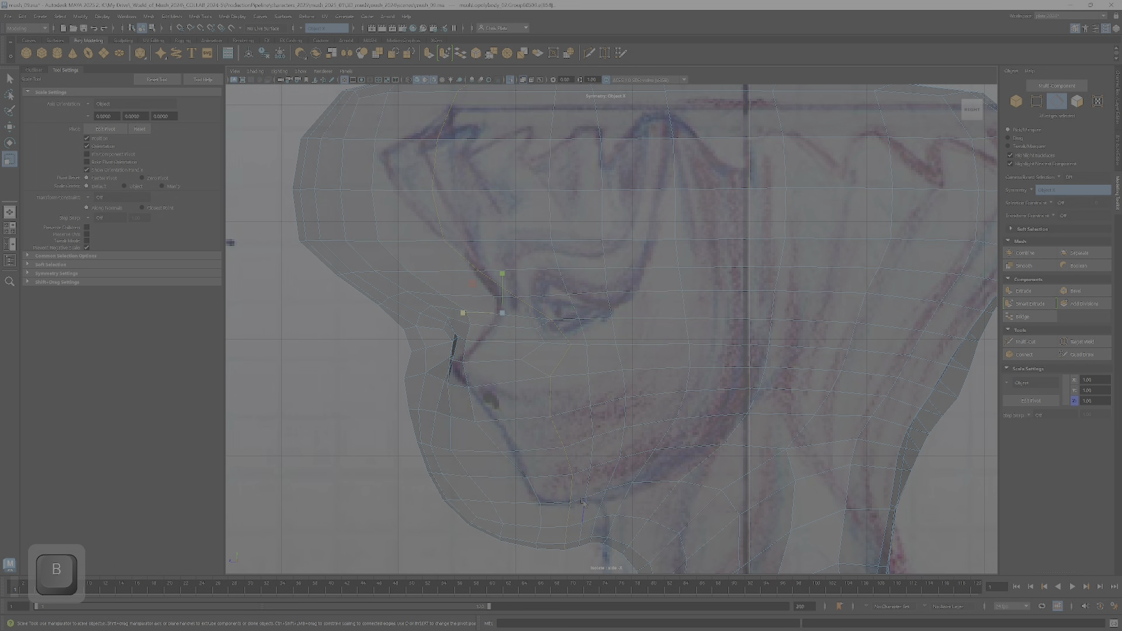
Step: Turn off X-ray shading in the perspective view, enlarge that view around the head, and toggle the default material to check the display
scroll(541, 178, down, 2)
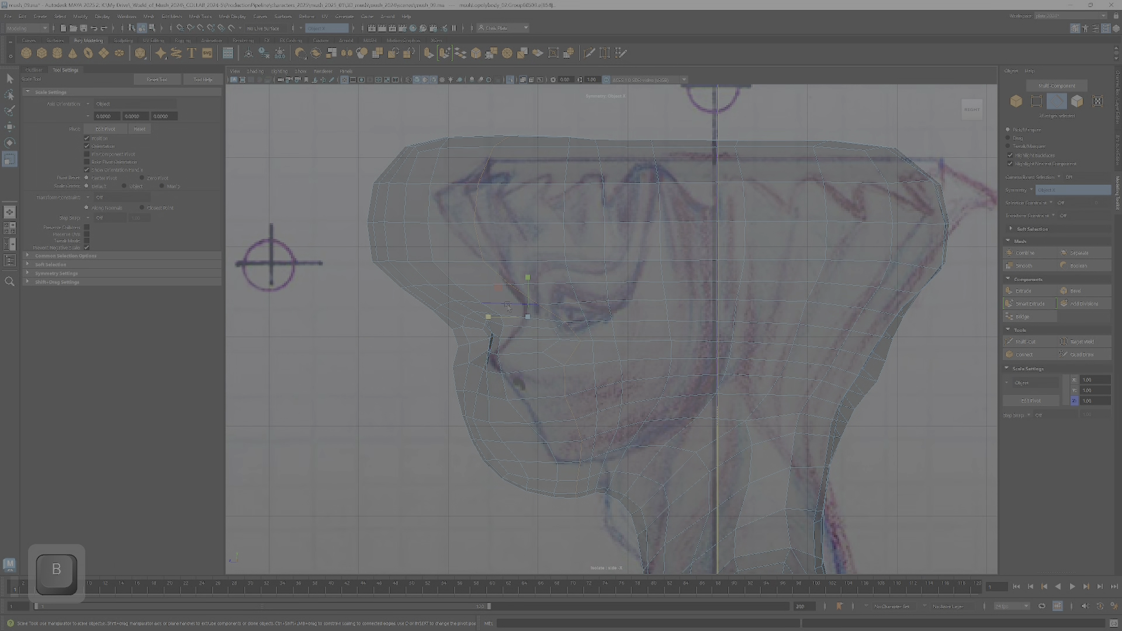
key(space)
alt+drag(644, 293, 817, 211)
alt+right_drag(817, 211, 754, 205)
alt+drag(754, 204, 939, 50)
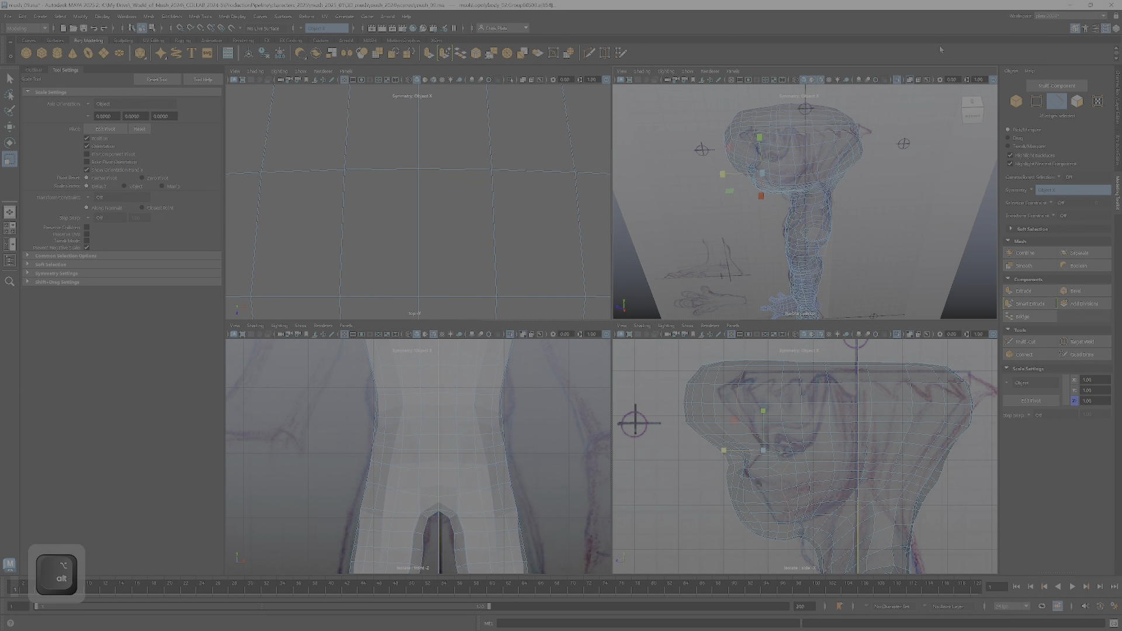
click(912, 80)
key(space)
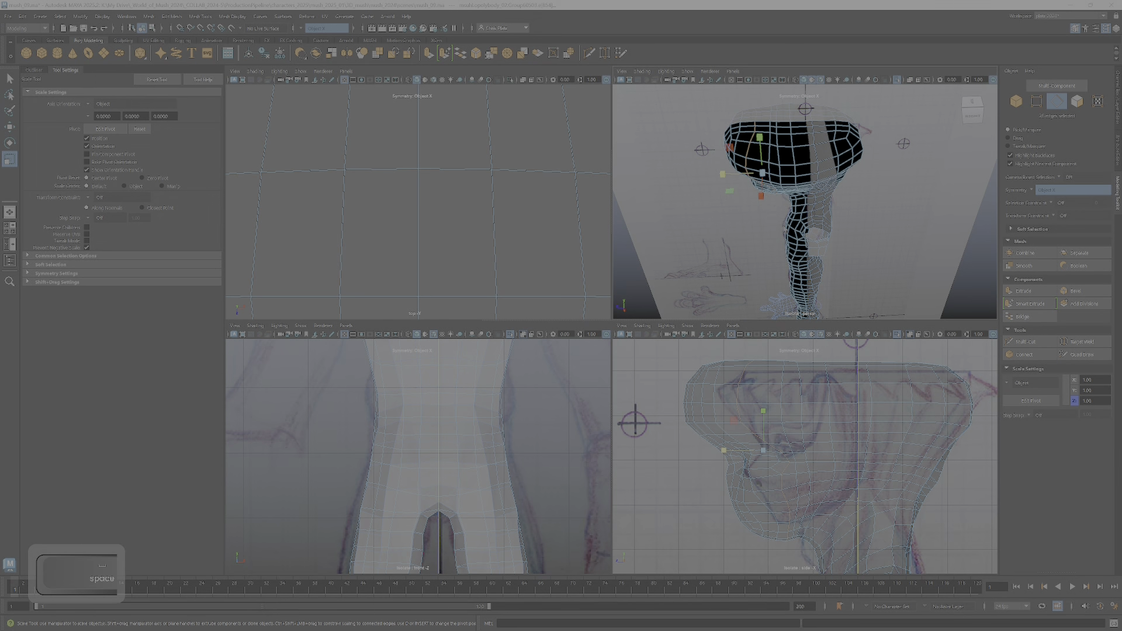
alt+drag(603, 205, 455, 94)
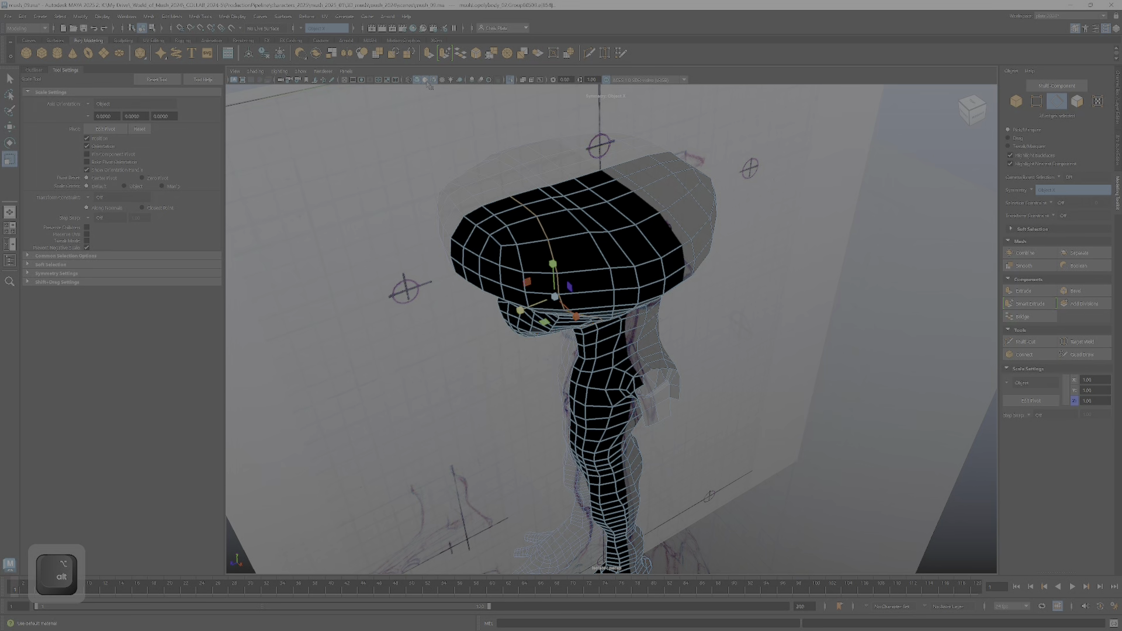
click(426, 81)
click(426, 81)
click(426, 82)
click(426, 81)
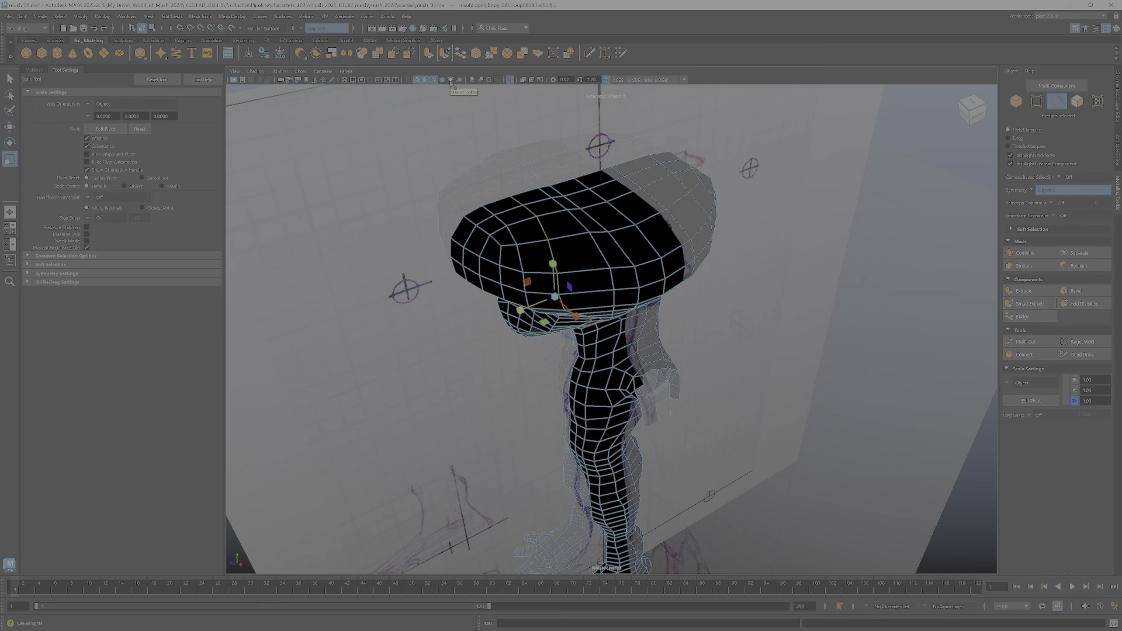
Step: Scale the selected face edge loop along the front-to-back axis and move it slightly backward
alt+drag(601, 284, 575, 274)
drag(492, 234, 503, 235)
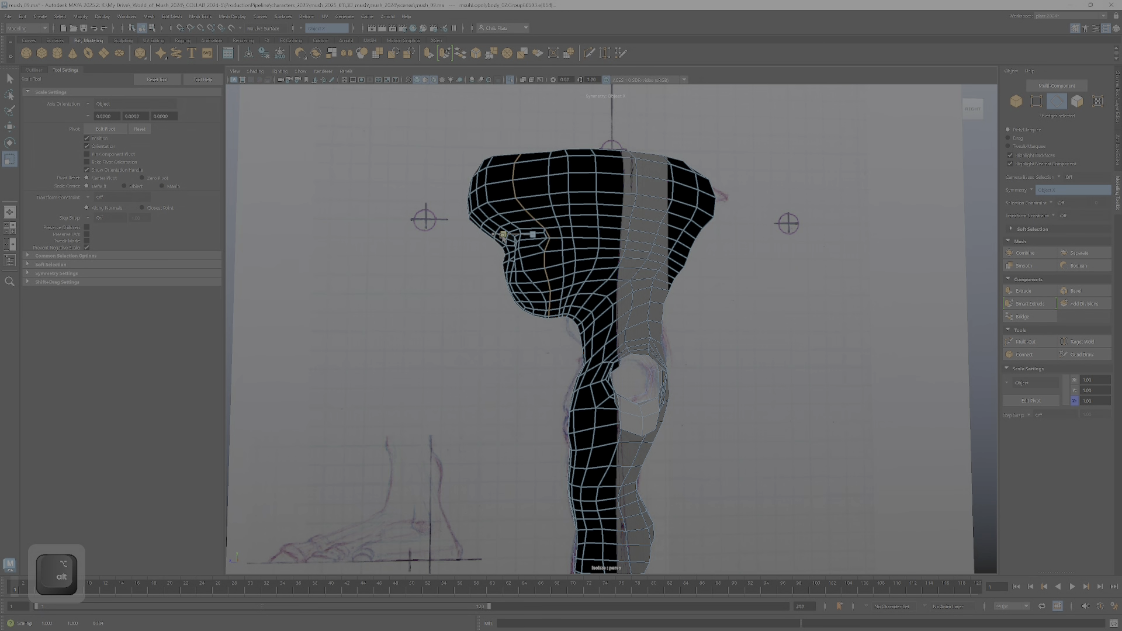
scroll(503, 235, up, 2)
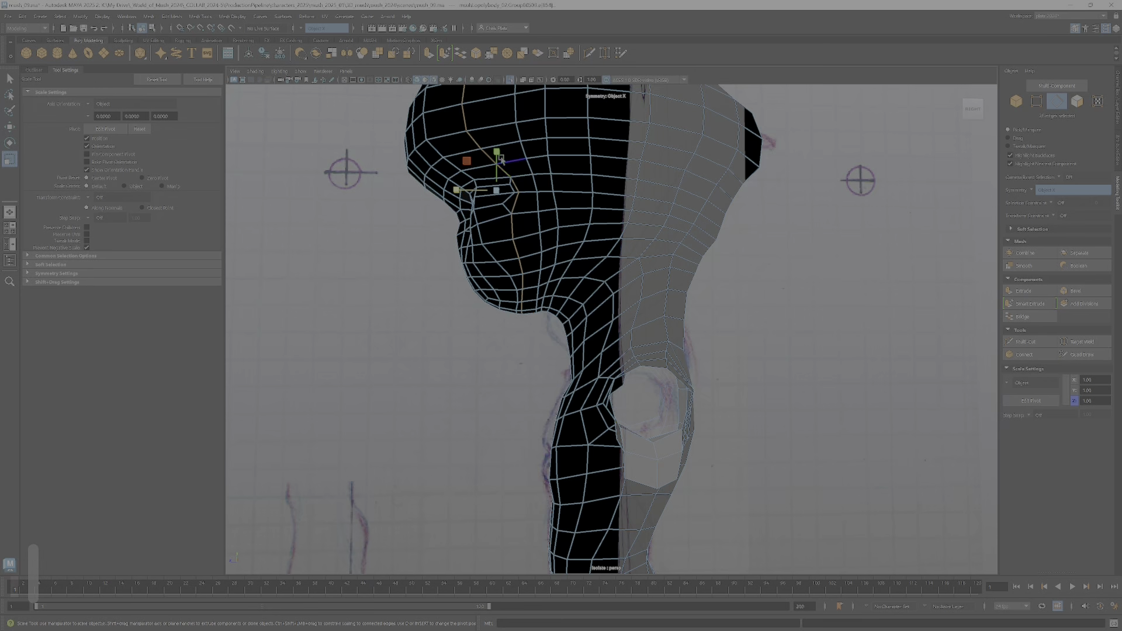
key(w)
drag(462, 191, 472, 191)
Step: Reduce the selection to the forehead edges in the side view and move them backward with soft selection
key(space)
scroll(816, 450, up, 3)
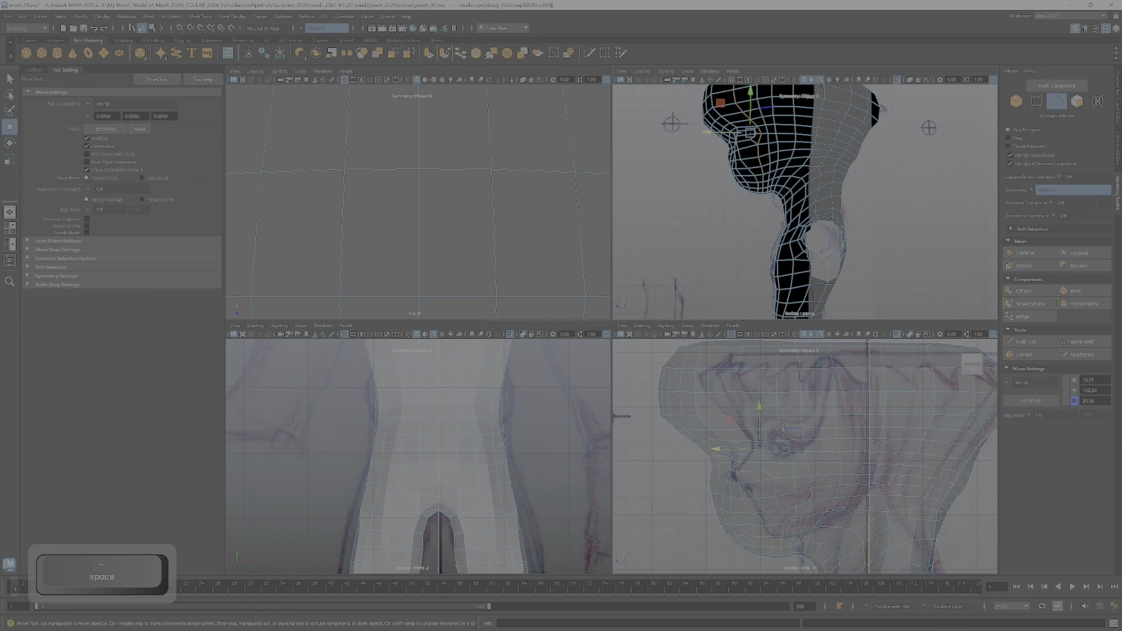
scroll(816, 450, down, 2)
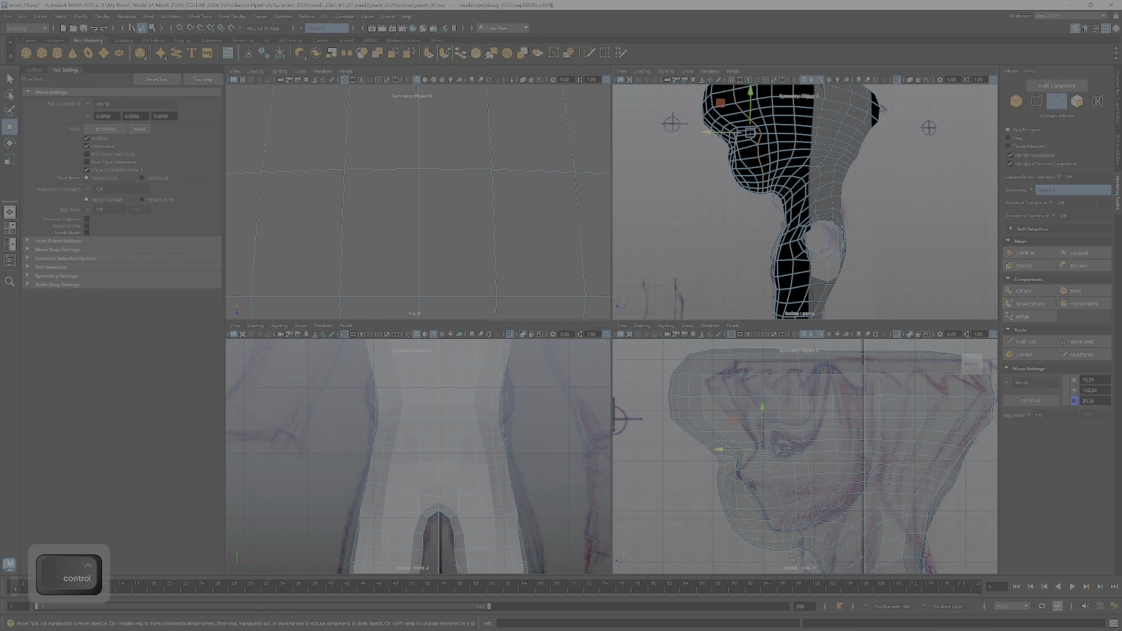
ctrl+drag(746, 426, 744, 423)
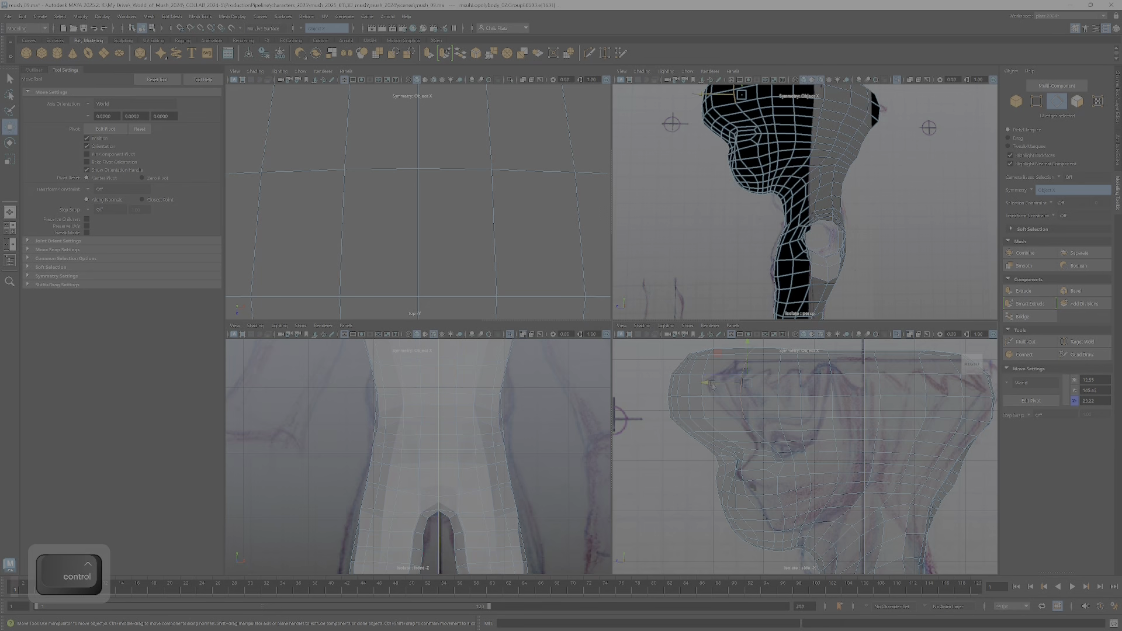
key(r)
key(w)
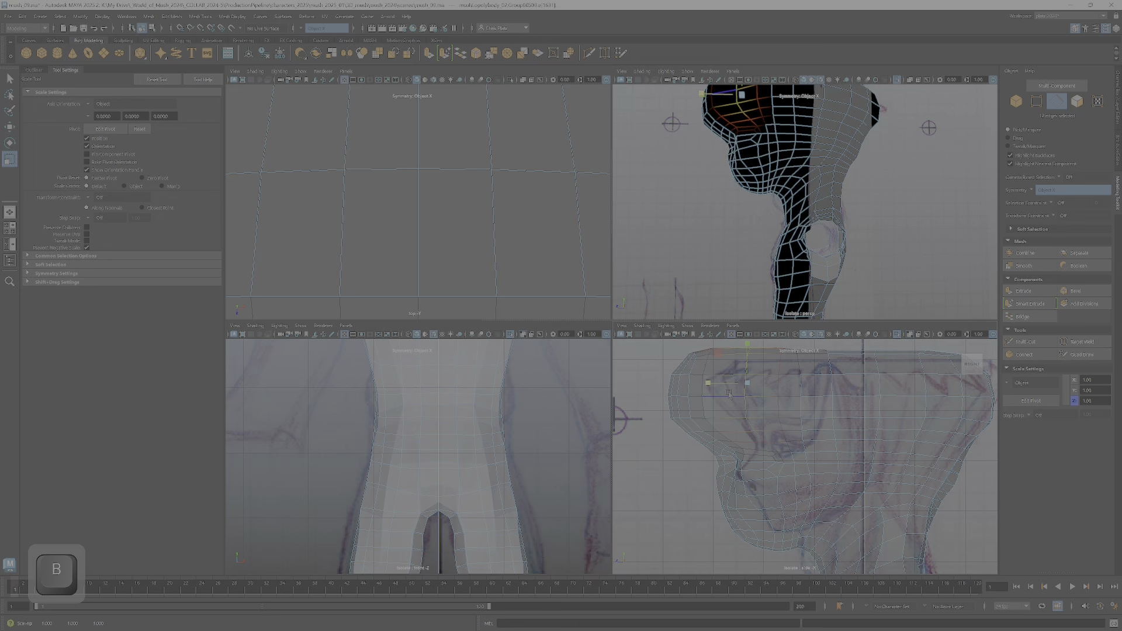
drag(720, 386, 733, 389)
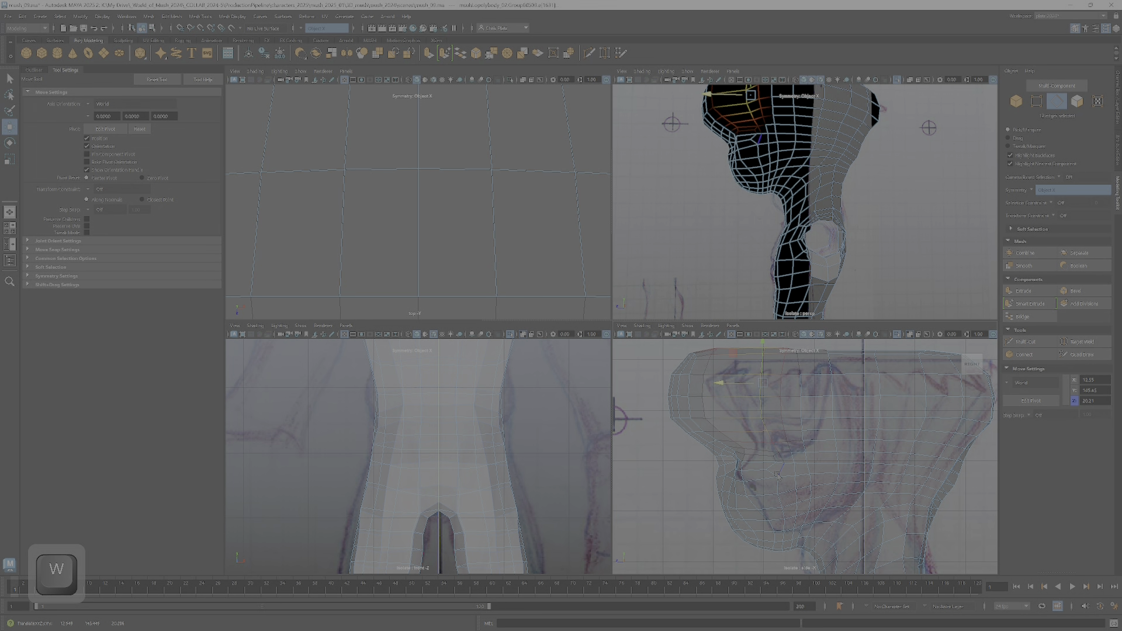
scroll(818, 466, down, 2)
alt+middle_drag(817, 466, 788, 481)
key(space)
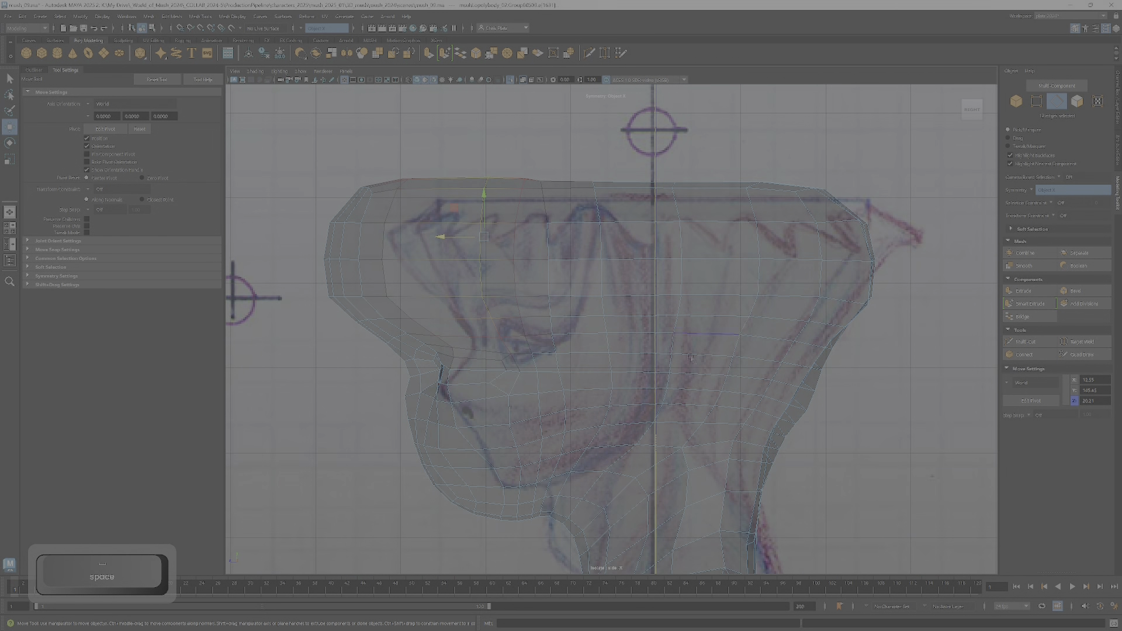
alt+middle_drag(684, 456, 711, 285)
scroll(711, 286, down, 6)
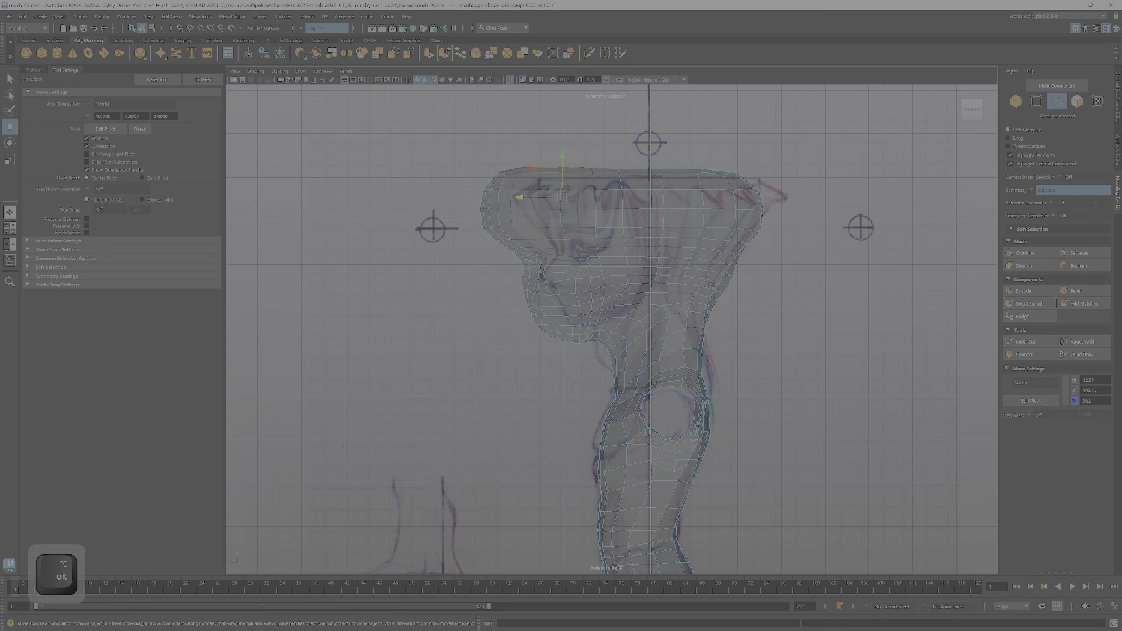
Step: Switch to vertex editing in the side view and move the vertices above the heel backward to the reference outline with soft selection
alt+right_drag(714, 229, 690, 431)
alt+middle_drag(689, 431, 672, 276)
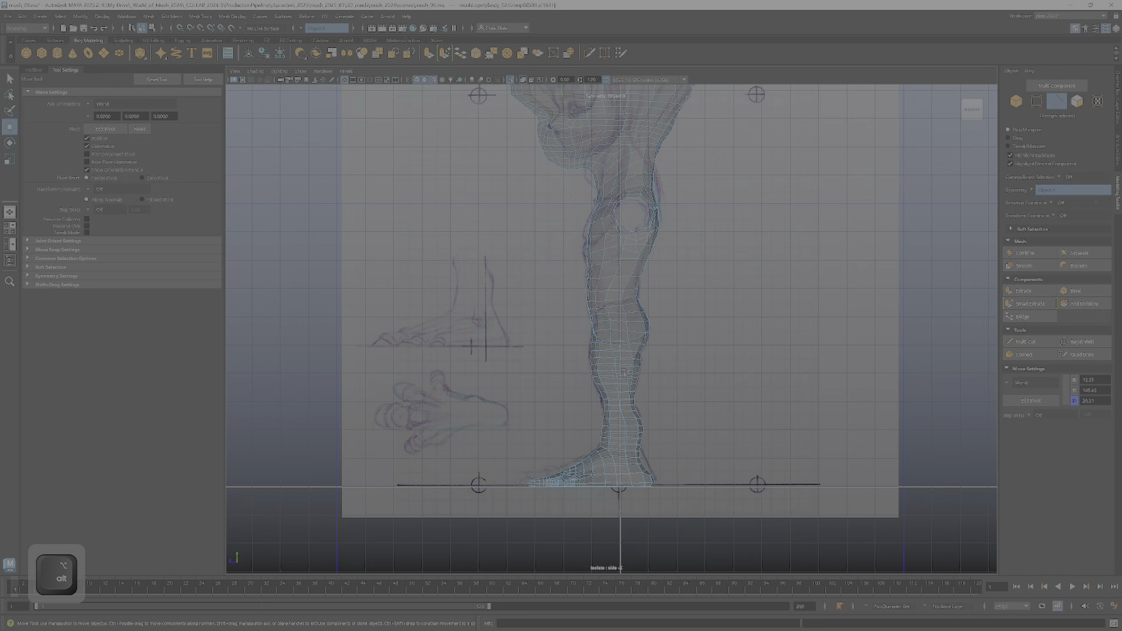
alt+middle_drag(673, 277, 670, 160)
alt+right_drag(670, 160, 737, 412)
alt+middle_drag(737, 411, 655, 411)
alt+right_drag(655, 411, 675, 438)
right_drag(603, 362, 577, 364)
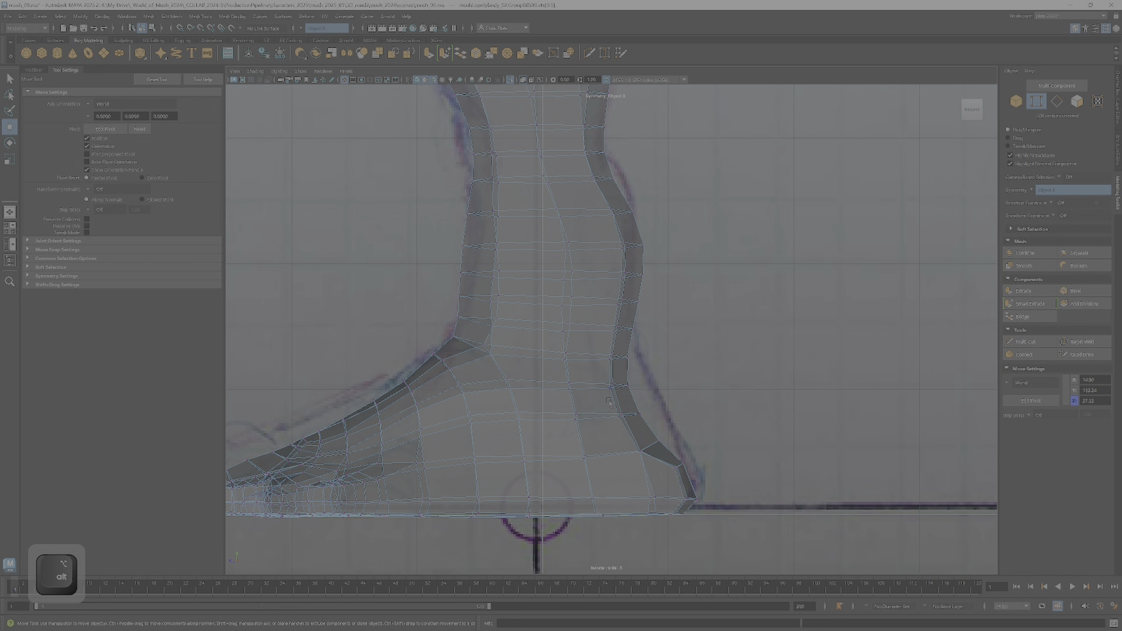
drag(622, 400, 653, 422)
drag(592, 400, 613, 402)
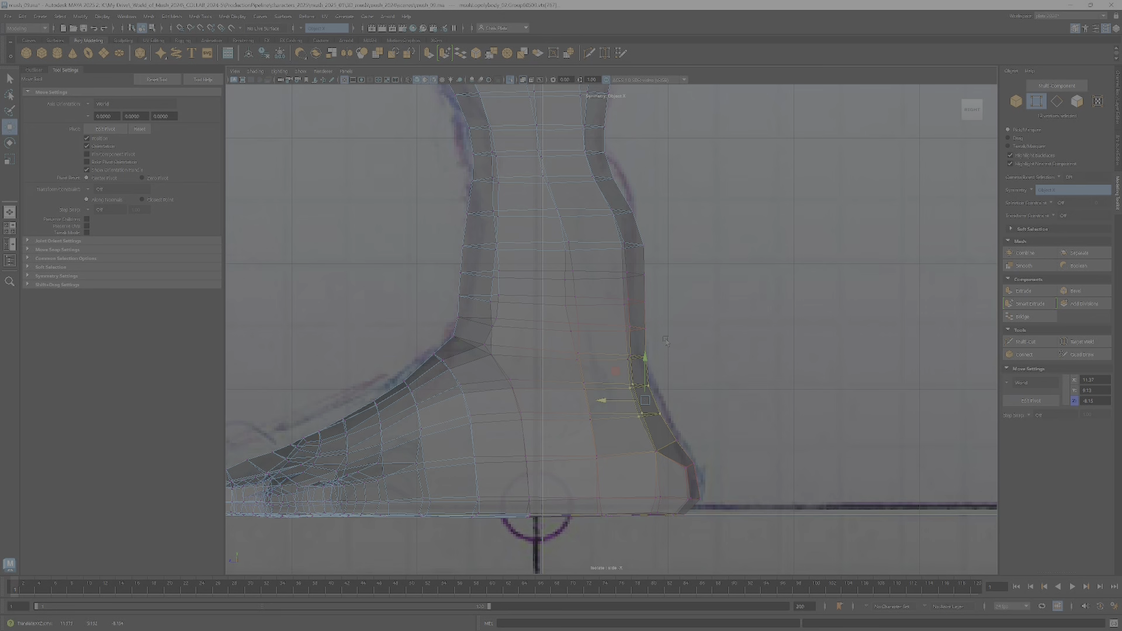
Step: Smooth the back of the ankle by adjusting its vertex rows between heel and lower calf along the reference line
drag(664, 340, 610, 329)
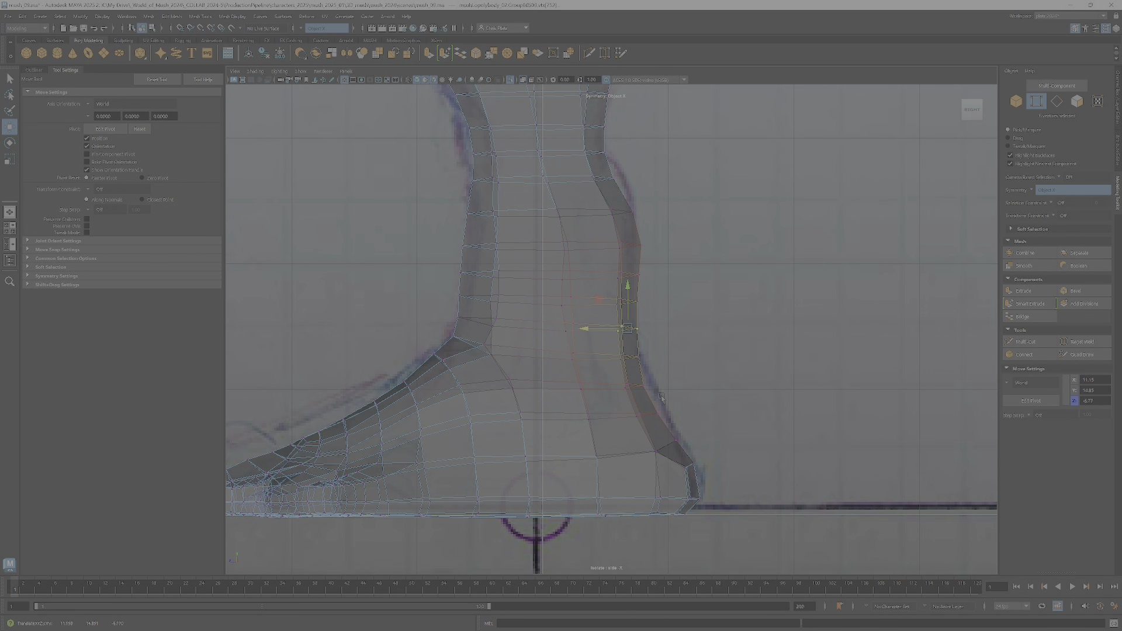
drag(661, 398, 625, 391)
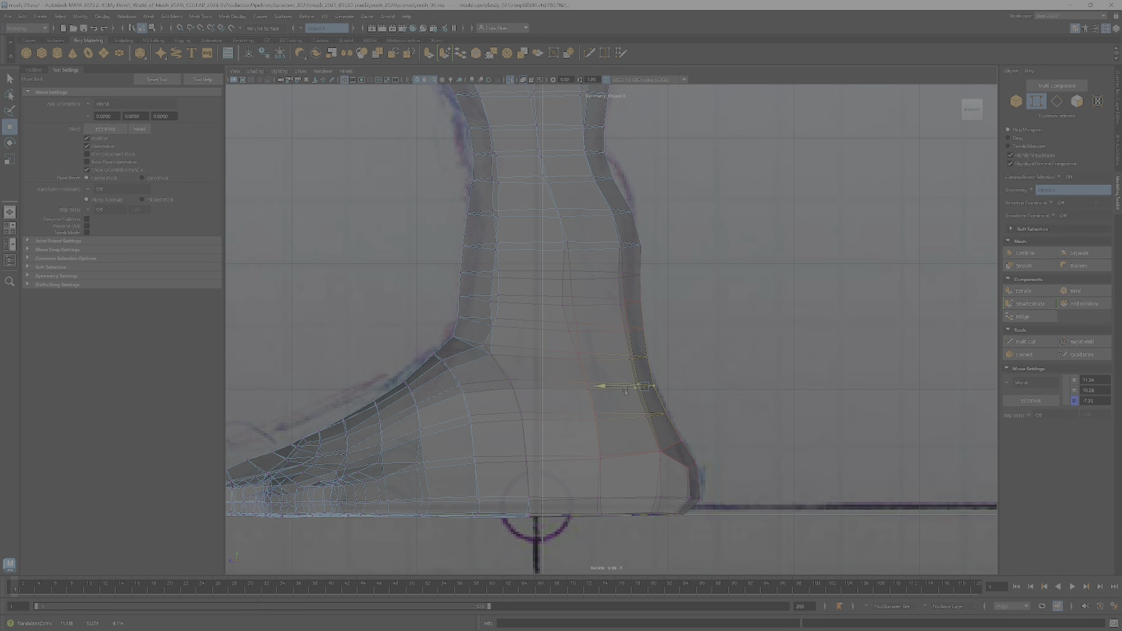
drag(666, 341, 586, 315)
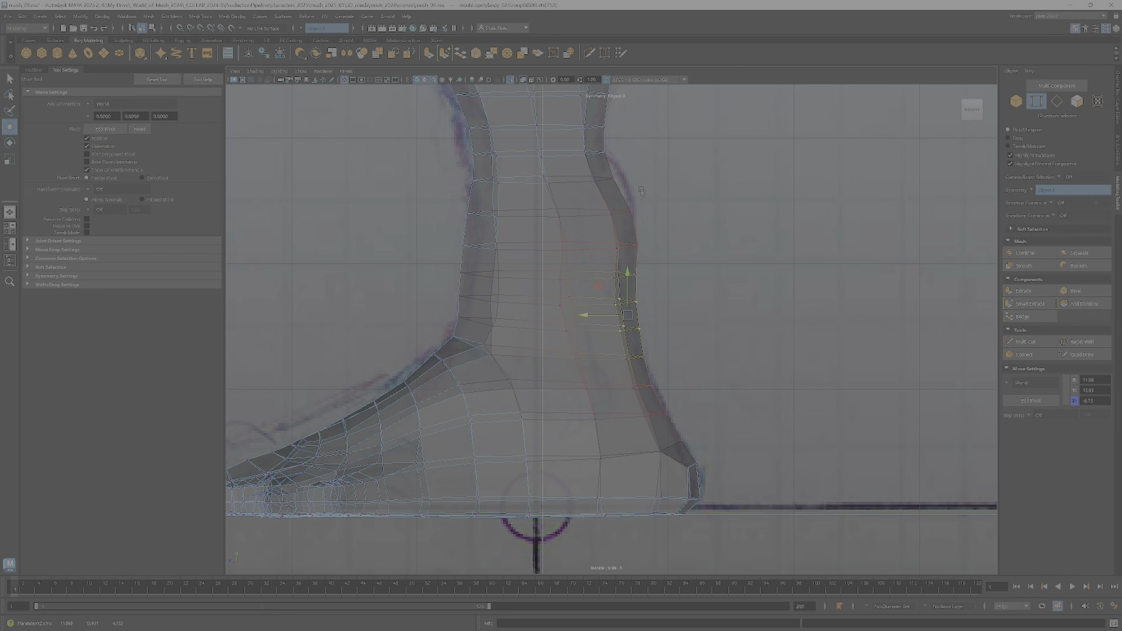
Step: Move the vertices on the upper calf and behind the knee backward toward the drawn outline in the side view
drag(635, 204, 576, 143)
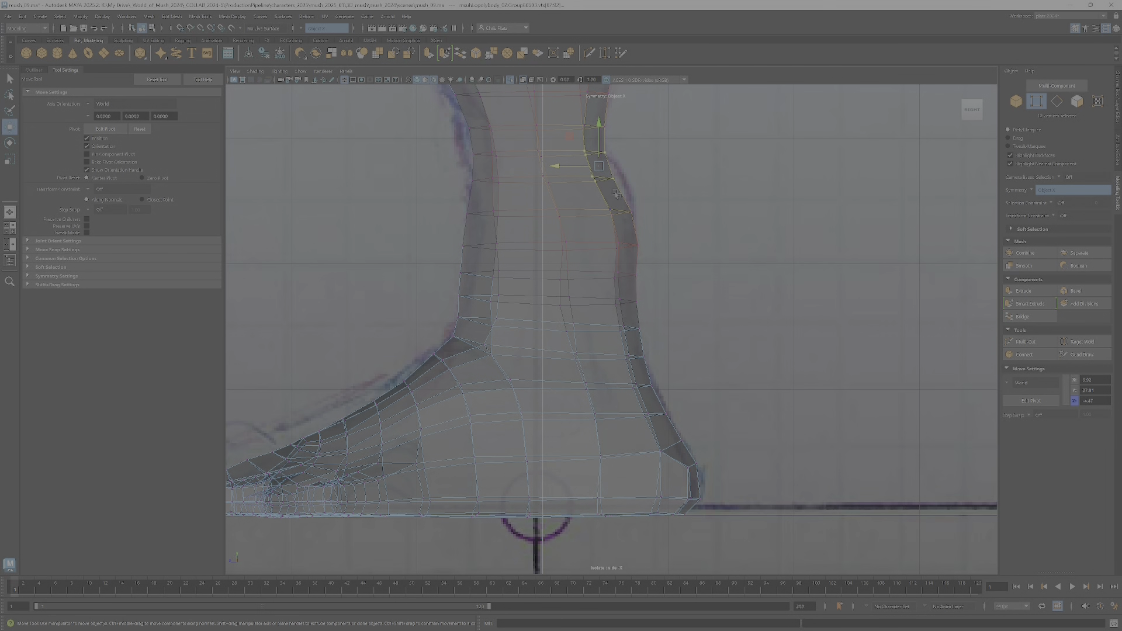
drag(616, 193, 586, 182)
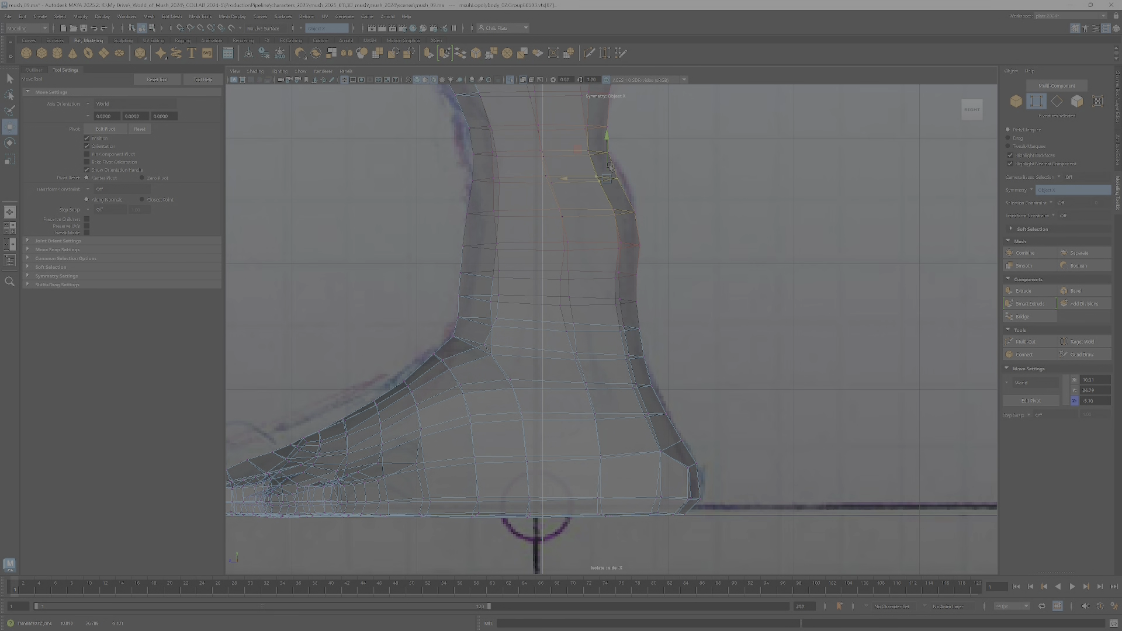
alt+middle_drag(615, 166, 638, 262)
scroll(640, 260, up, 1)
mouse_move(599, 272)
mouse_down()
mouse_move(576, 286)
mouse_move(586, 272)
mouse_up()
Step: Toggle soft selection and adjust the vertices along the back of the lower thigh to follow the reference drawing
alt+middle_drag(586, 272, 670, 327)
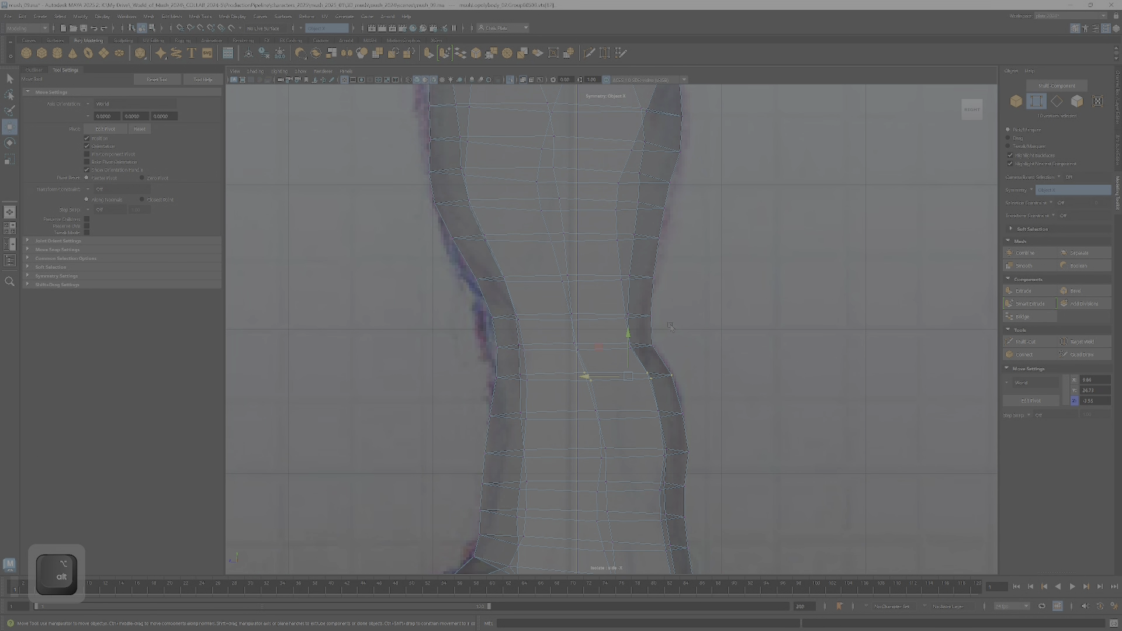
key(b)
mouse_move(632, 215)
mouse_down()
mouse_move(630, 166)
mouse_move(630, 205)
mouse_up()
alt+middle_drag(634, 208, 741, 391)
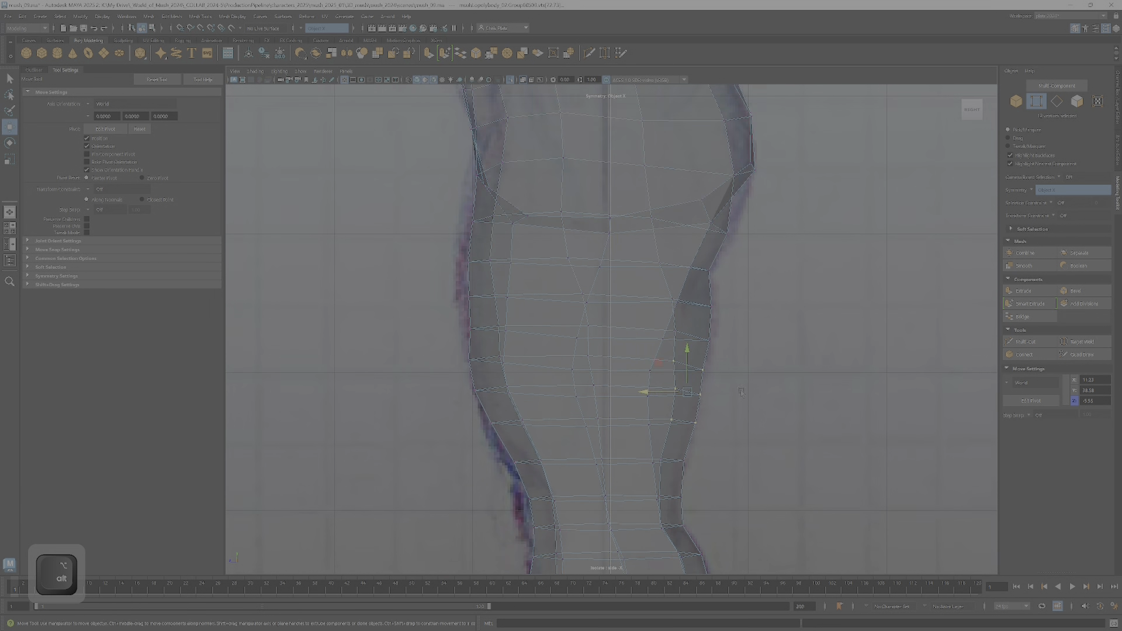
drag(653, 320, 711, 345)
Step: Refine the vertex selection on the back of the thigh and move the chosen row slightly backward to the drawn outline
alt+right_drag(712, 352, 764, 349)
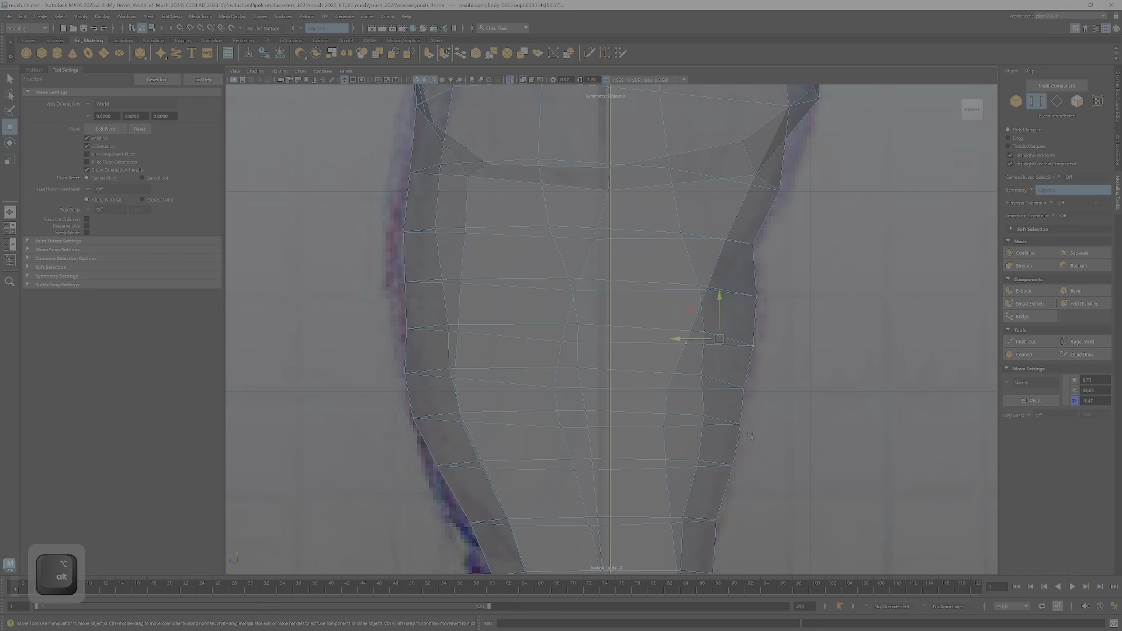
drag(755, 398, 692, 366)
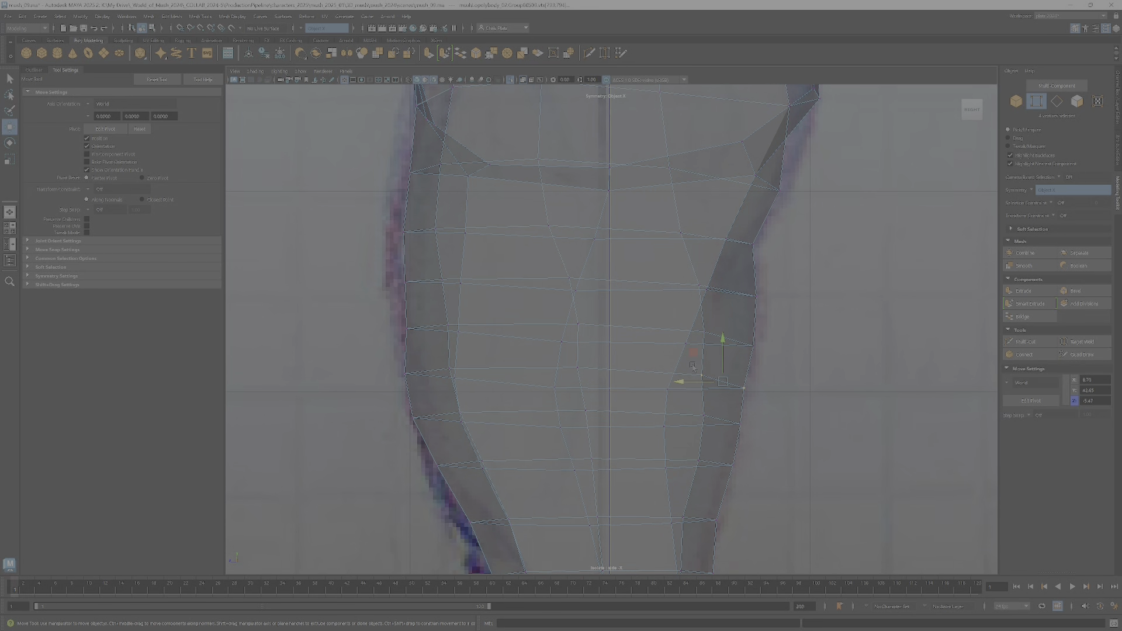
key(ctrl+z)
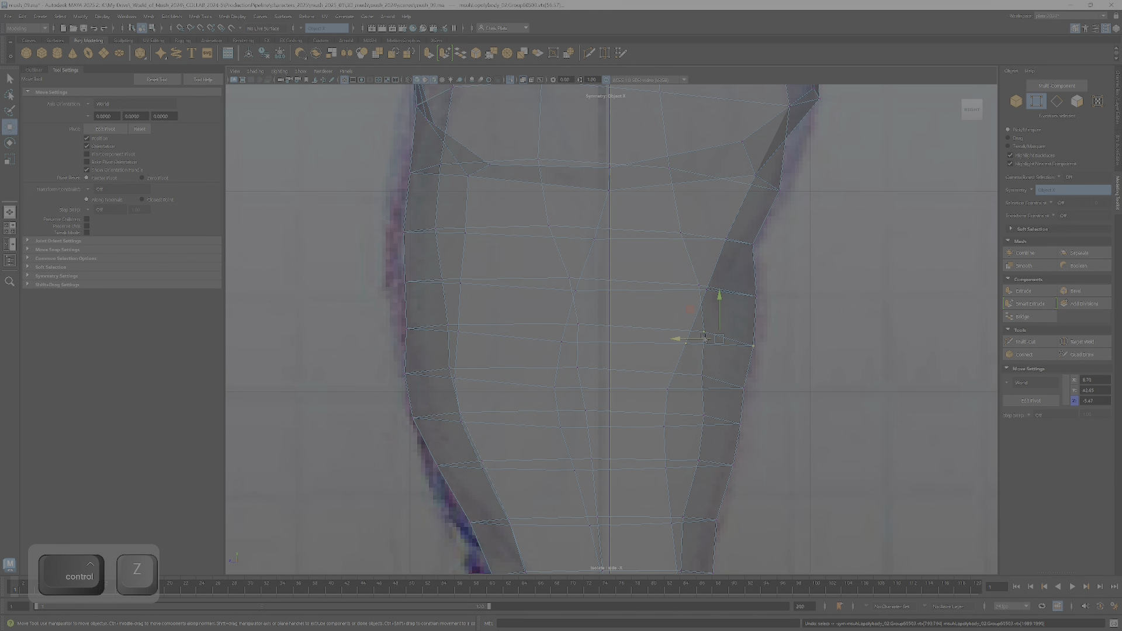
ctrl+drag(762, 401, 679, 383)
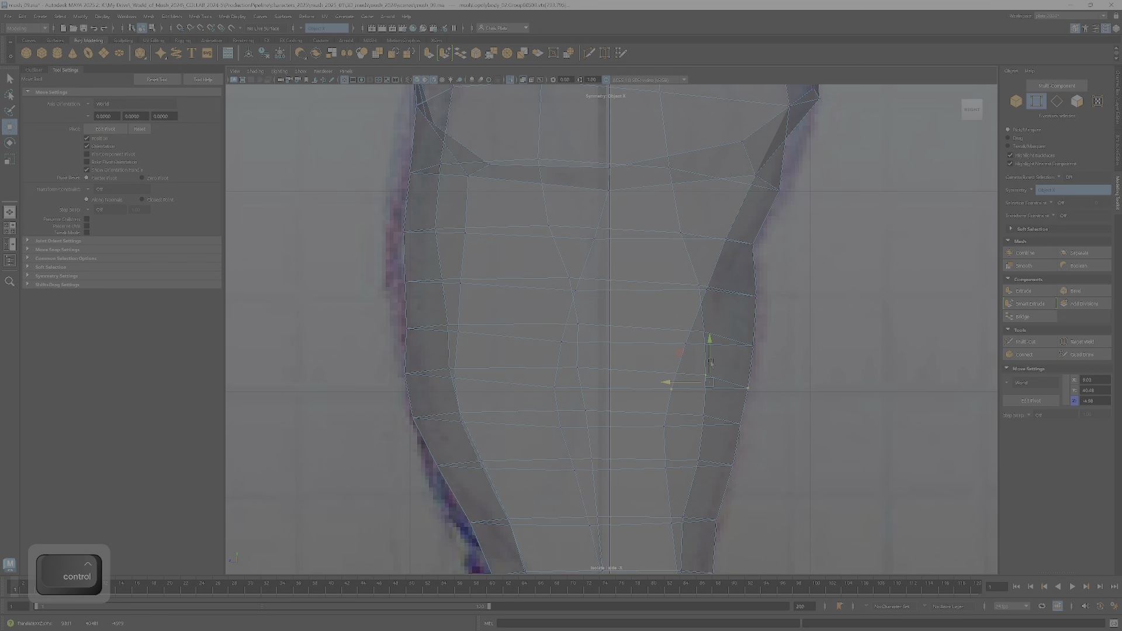
Step: Turn off X-ray shading in the side view and move two vertices in the middle of the thigh's side forward
alt+middle_drag(753, 351, 747, 242)
alt+right_drag(747, 242, 563, 64)
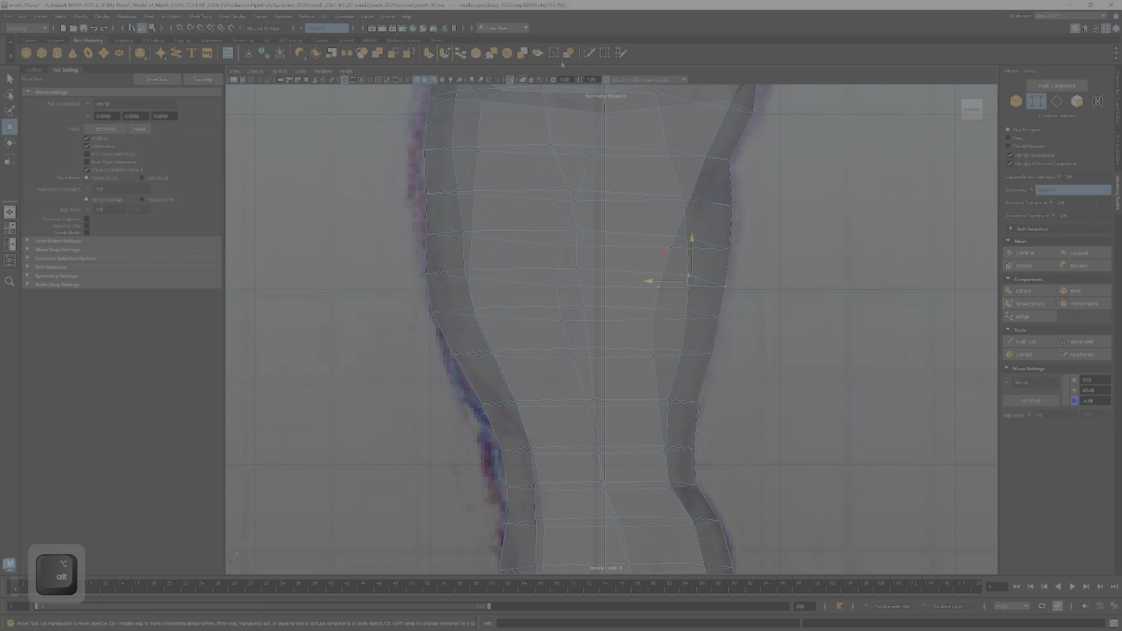
click(524, 81)
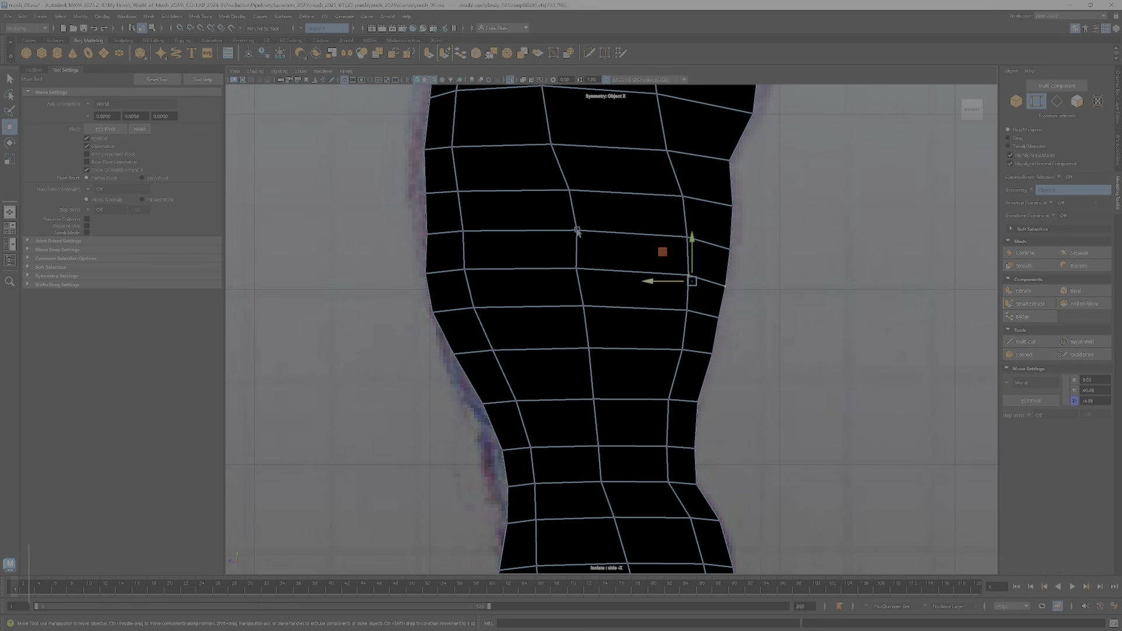
click(568, 189)
ctrl+shift+click(579, 224)
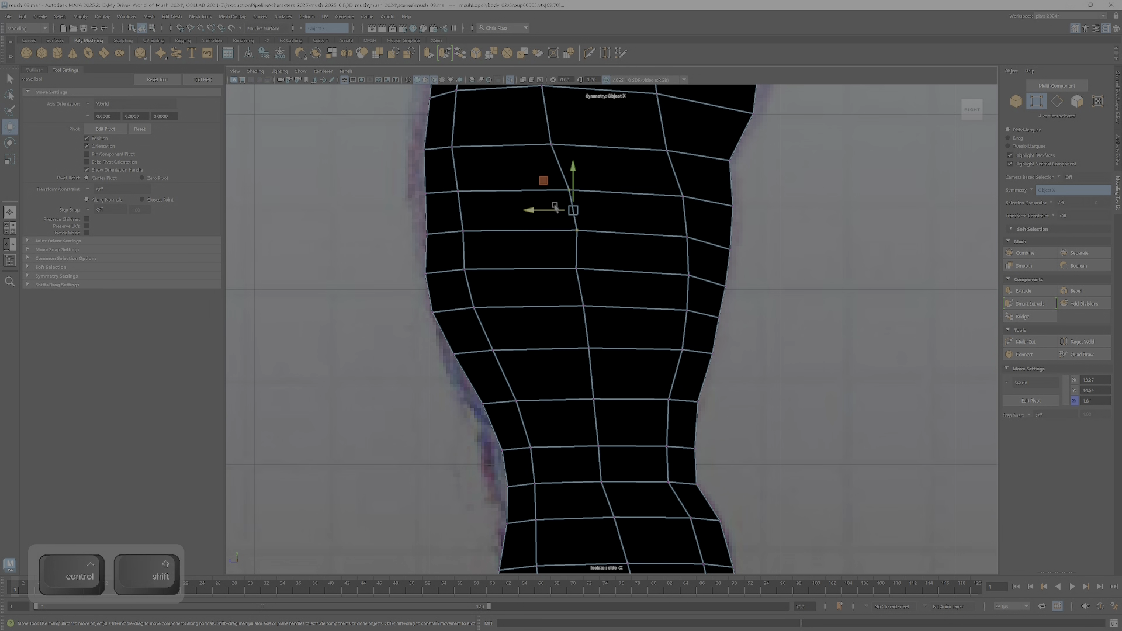
ctrl+shift+drag(556, 211, 542, 214)
Step: Move the vertices along the front of the thigh forward one by one to even out the edge flow and fill the outline
click(463, 232)
ctrl+shift+drag(463, 233, 457, 231)
click(462, 190)
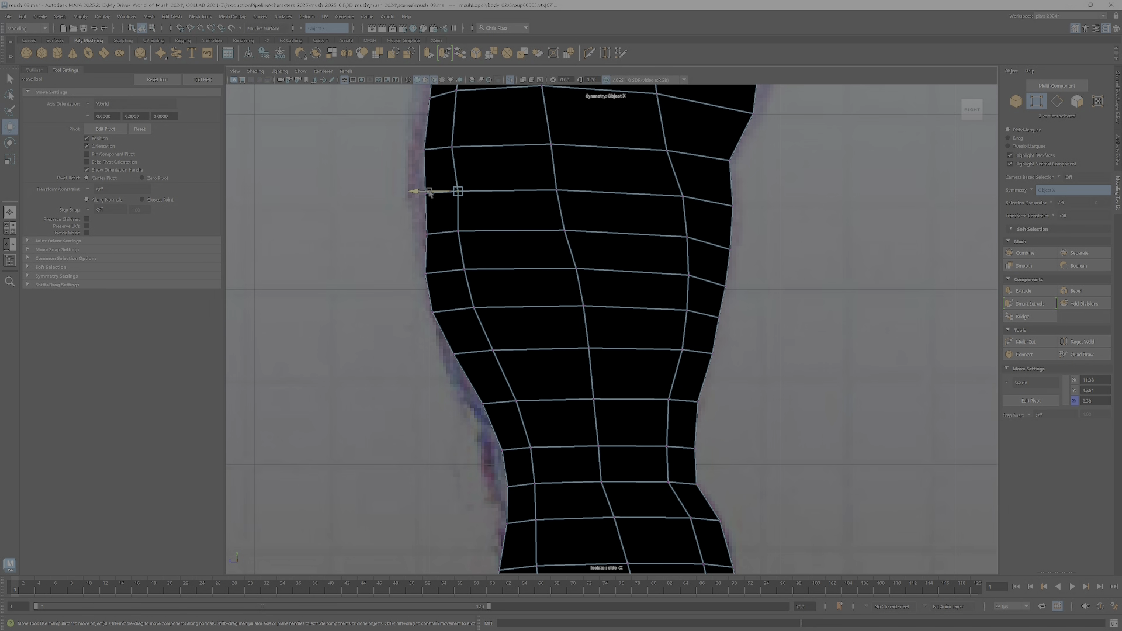
click(416, 225)
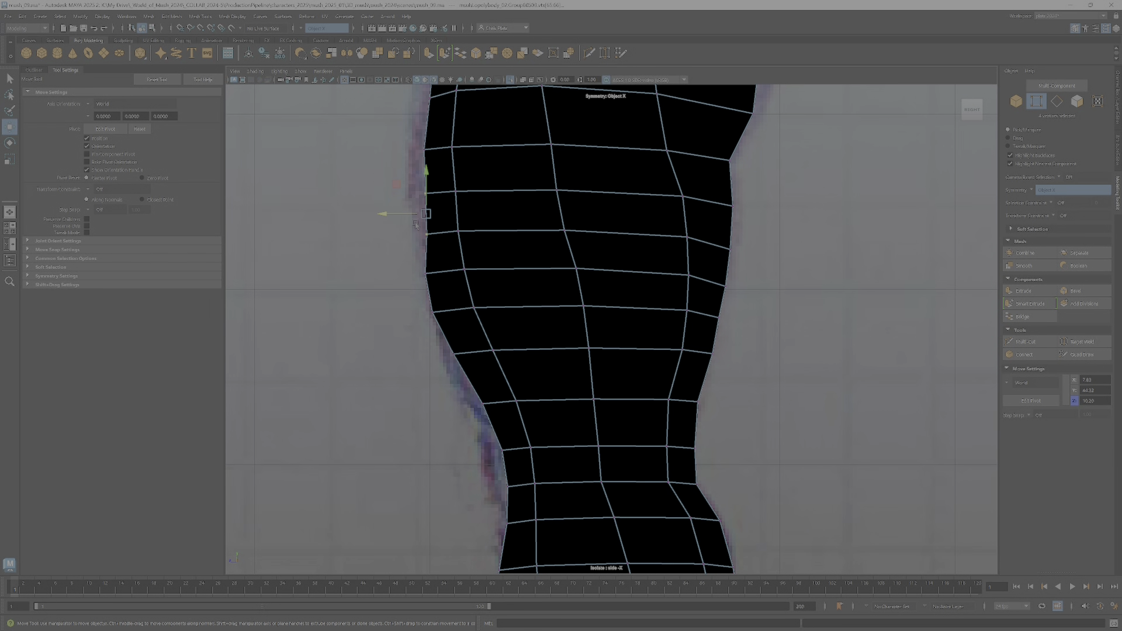
drag(411, 216, 408, 217)
click(451, 200)
ctrl+shift+drag(440, 212, 437, 211)
Step: Move the vertex rows at the front of the knee slightly forward toward the reference outline
scroll(554, 335, down, 4)
alt+middle_drag(558, 389, 578, 225)
scroll(571, 265, up, 4)
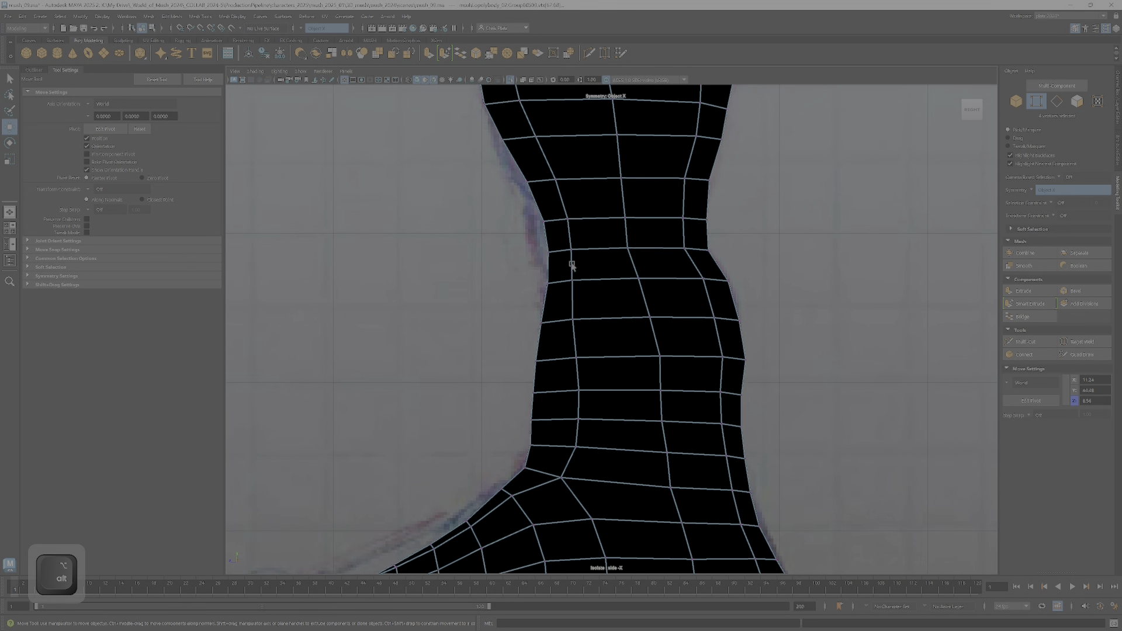
drag(538, 201, 581, 259)
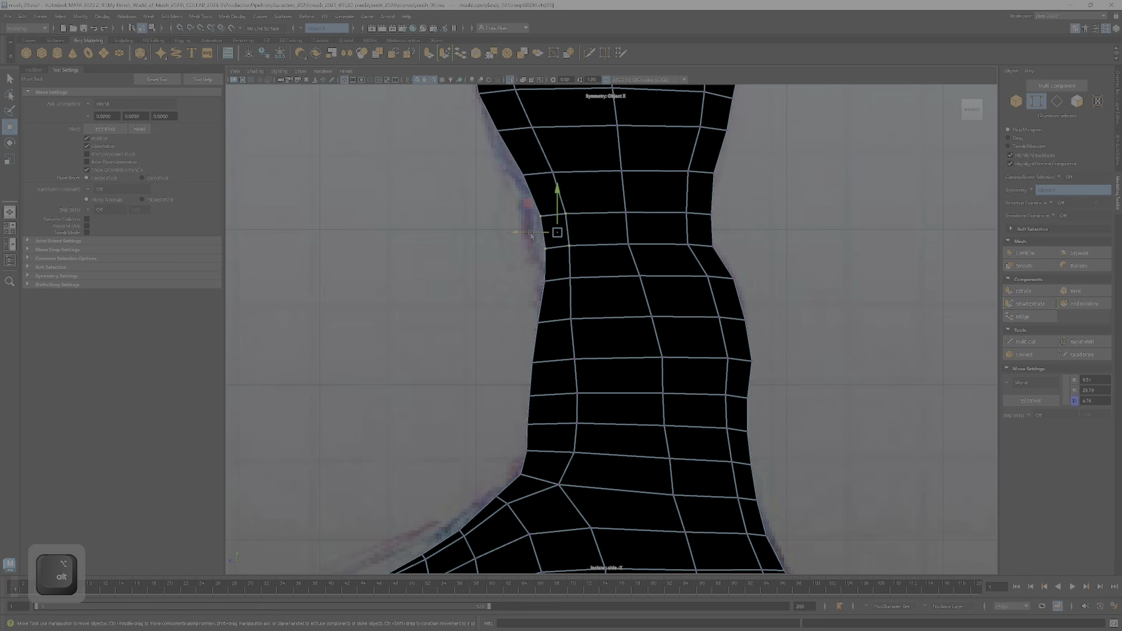
drag(528, 232, 526, 233)
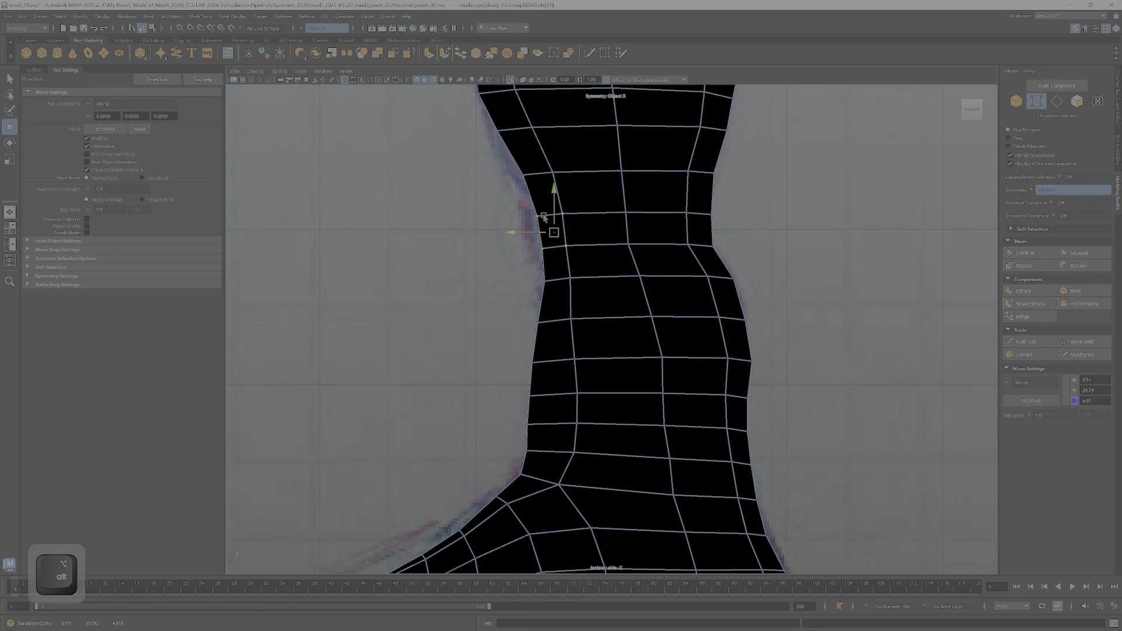
Step: Move the vertices above the front of the knee forward to the drawing, and select the row just below the knee
scroll(541, 236, down, 3)
alt+middle_drag(606, 309, 648, 372)
scroll(587, 274, up, 2)
drag(546, 219, 647, 355)
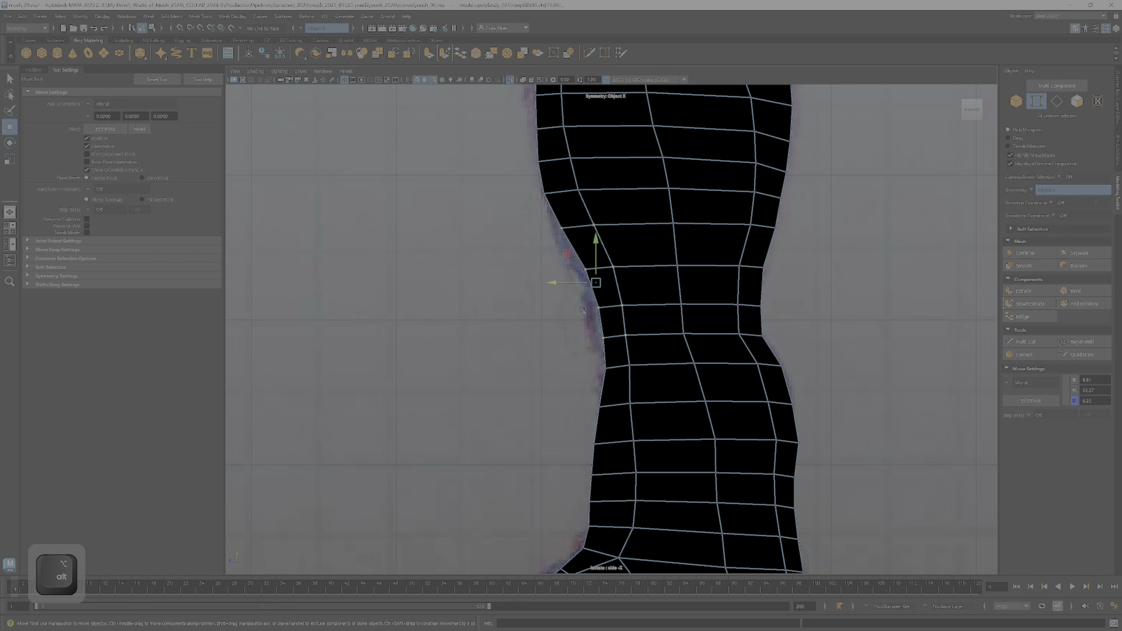
drag(570, 283, 563, 284)
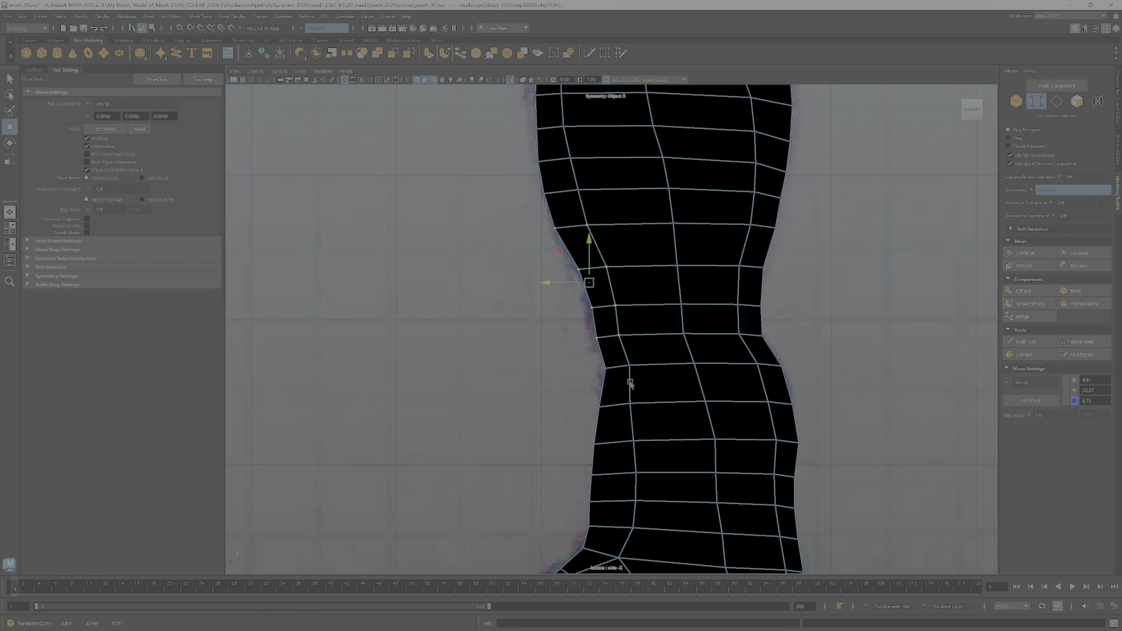
drag(643, 386, 592, 369)
Step: Examine the reshaped leg from several angles in the perspective view and compare the whole body in the side view
alt+right_drag(753, 414, 708, 415)
key(space)
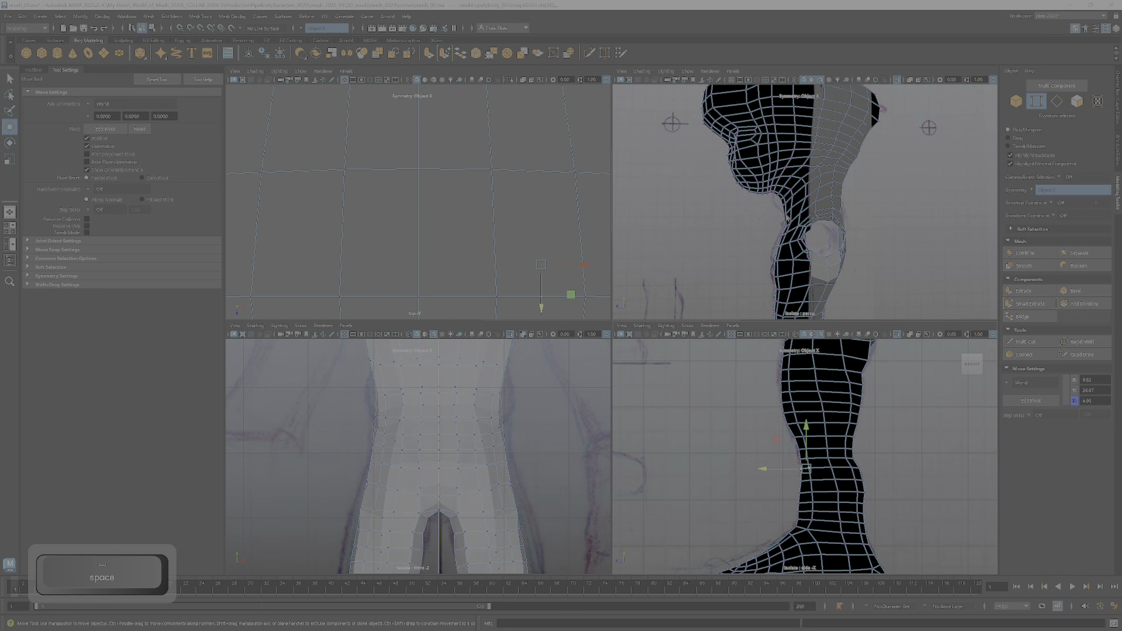
key(space)
alt+right_drag(779, 213, 709, 221)
alt+drag(708, 220, 789, 228)
alt+middle_drag(818, 526, 927, 342)
alt+drag(926, 342, 577, 265)
alt+middle_drag(577, 264, 578, 456)
alt+right_drag(619, 286, 694, 287)
alt+middle_drag(694, 286, 637, 129)
alt+right_drag(538, 270, 638, 271)
key(space)
key(space)
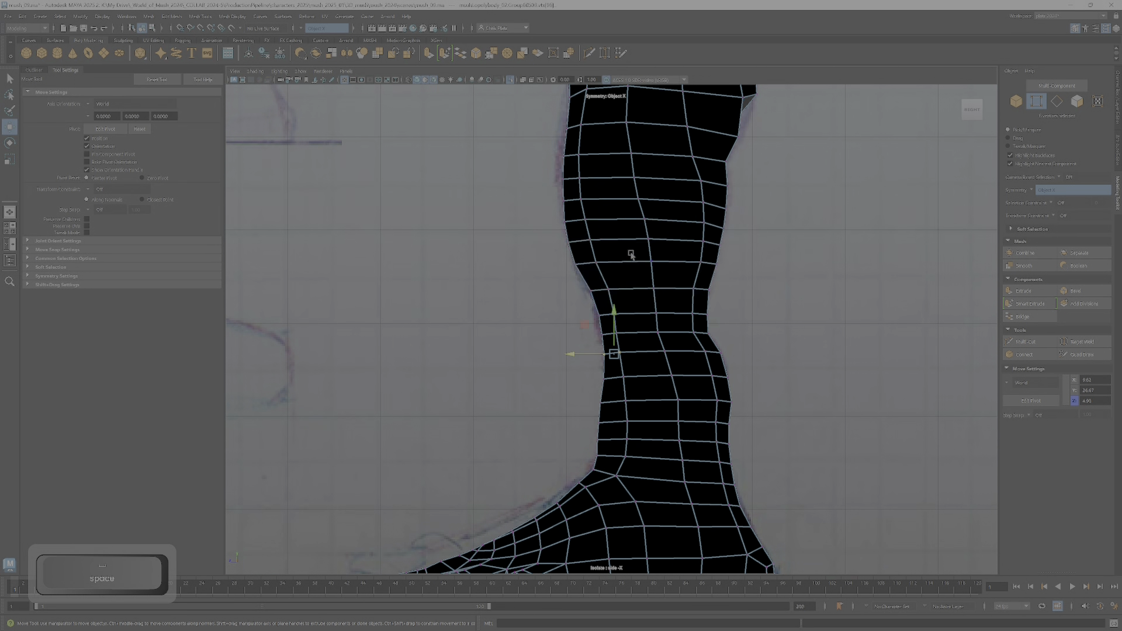
key(space)
key(space)
alt+right_drag(661, 316, 607, 317)
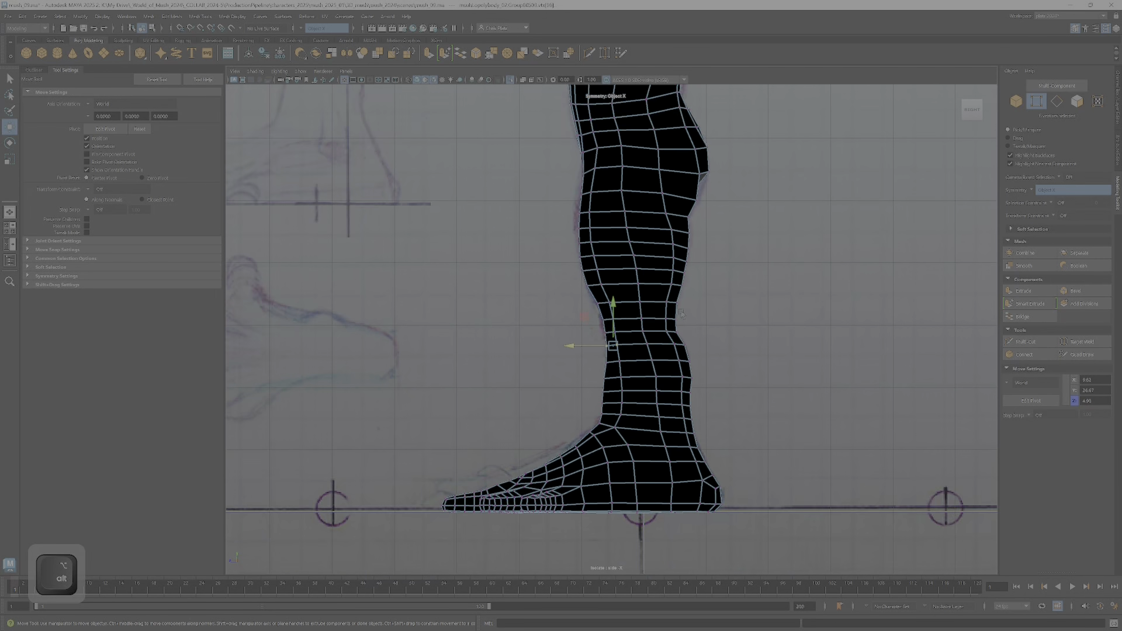
alt+middle_drag(607, 274, 720, 496)
alt+middle_drag(721, 235, 741, 500)
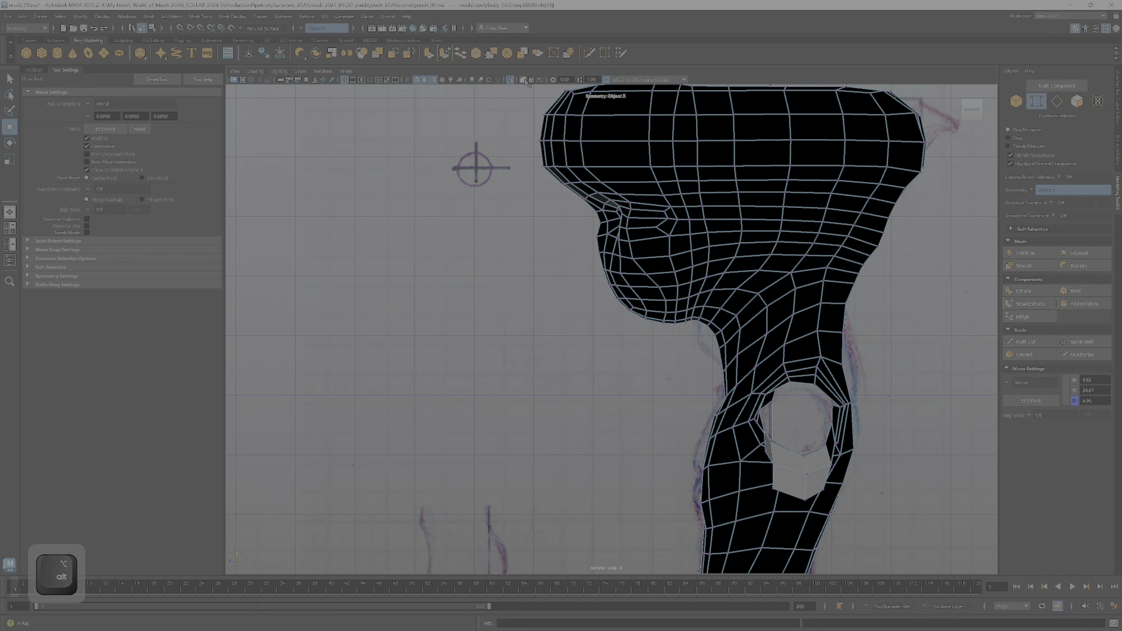
Step: Turn X-ray shading back on in the side and perspective views so the mesh shows over the reference drawings
key(alt+x)
key(space)
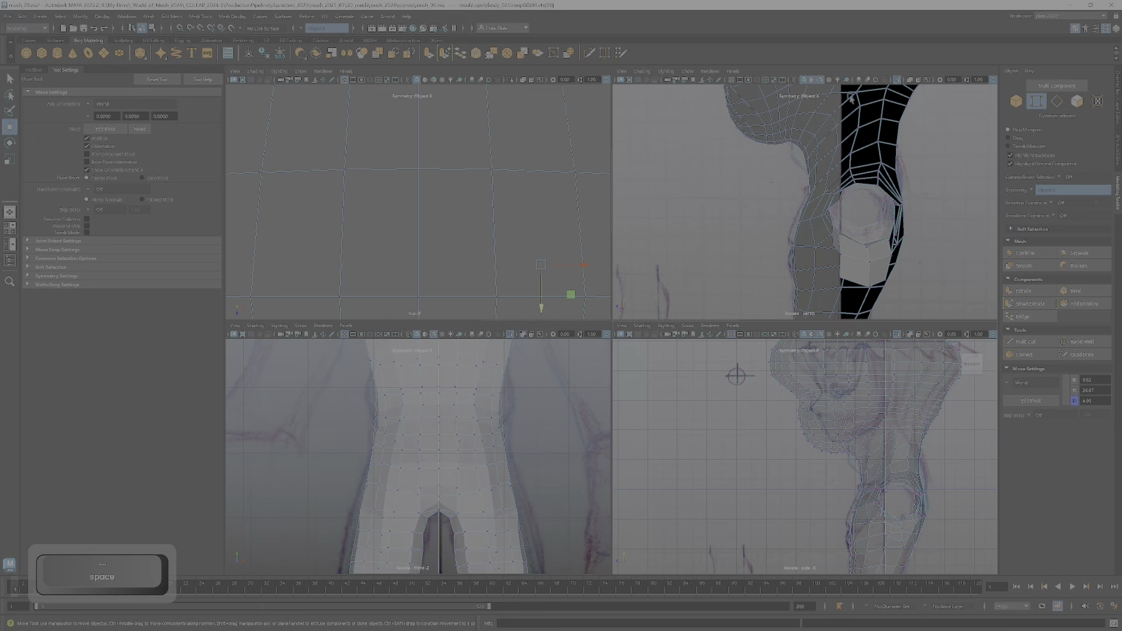
click(914, 83)
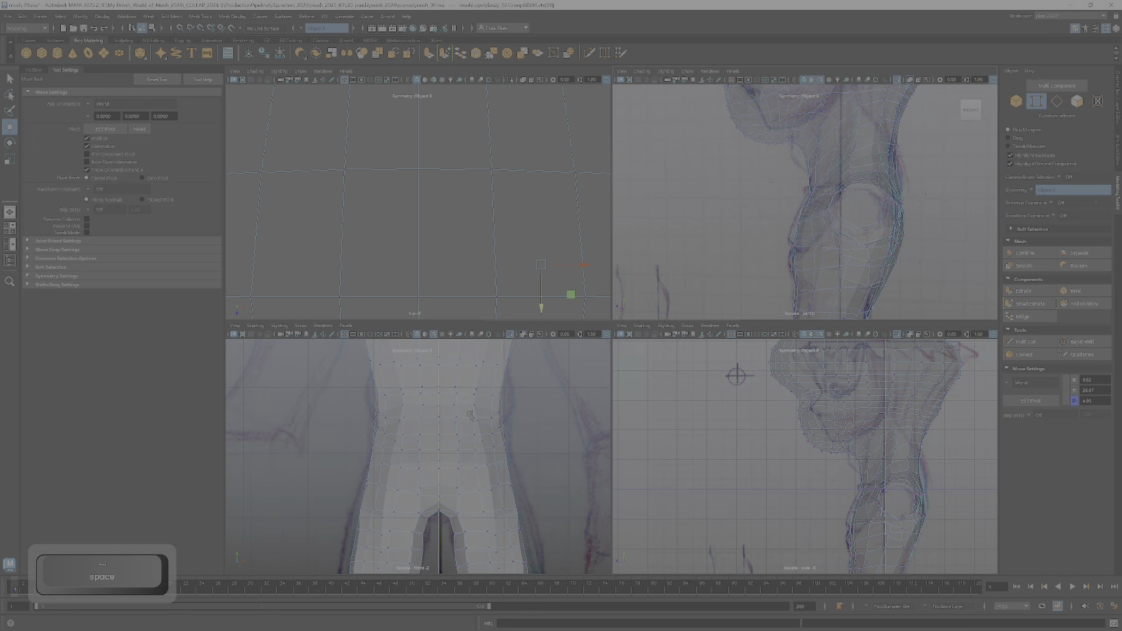
scroll(471, 416, down, 5)
key(space)
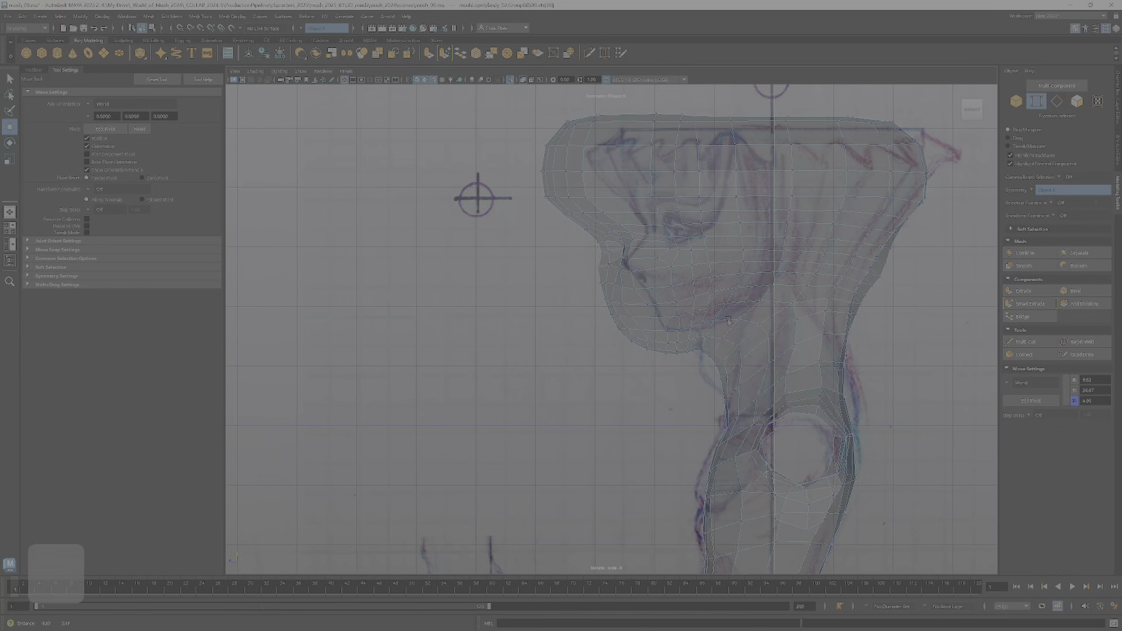
Step: Examine the head, neck and torso against the reference drawings in the perspective and side views
alt+right_drag(728, 321, 745, 354)
key(space)
alt+middle_drag(843, 451, 740, 503)
alt+right_drag(841, 245, 783, 222)
alt+drag(783, 222, 818, 245)
alt+right_drag(818, 245, 842, 268)
alt+middle_drag(841, 269, 798, 204)
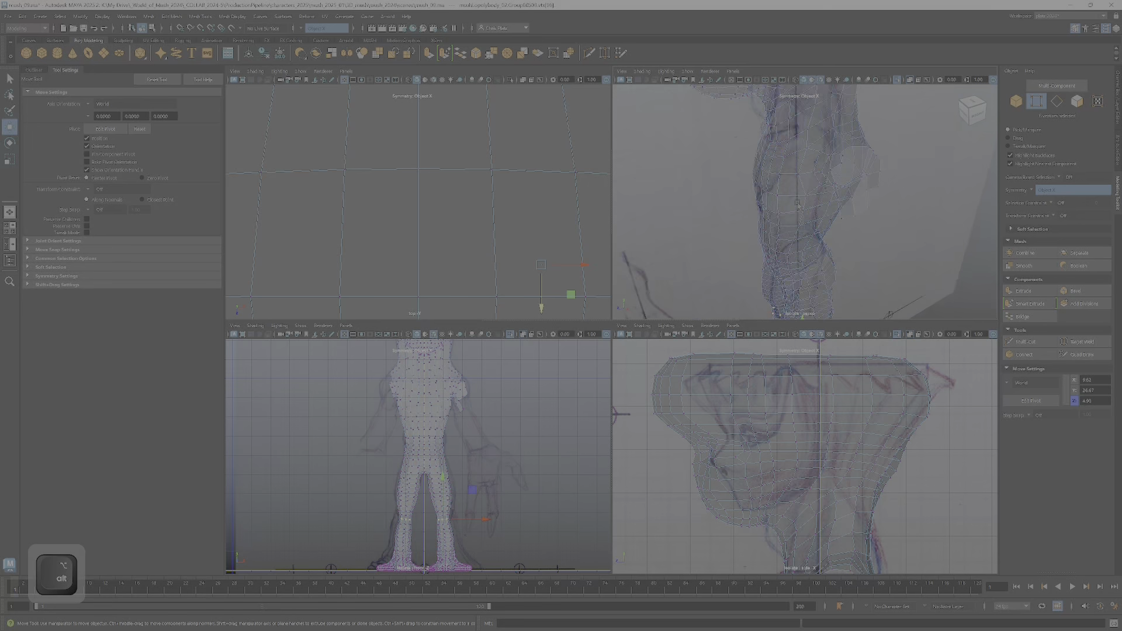
alt+drag(798, 204, 906, 181)
alt+middle_drag(907, 181, 830, 246)
alt+drag(830, 246, 841, 263)
alt+right_drag(832, 476, 800, 427)
alt+middle_drag(800, 428, 806, 509)
alt+right_drag(806, 510, 792, 447)
alt+middle_drag(793, 447, 752, 370)
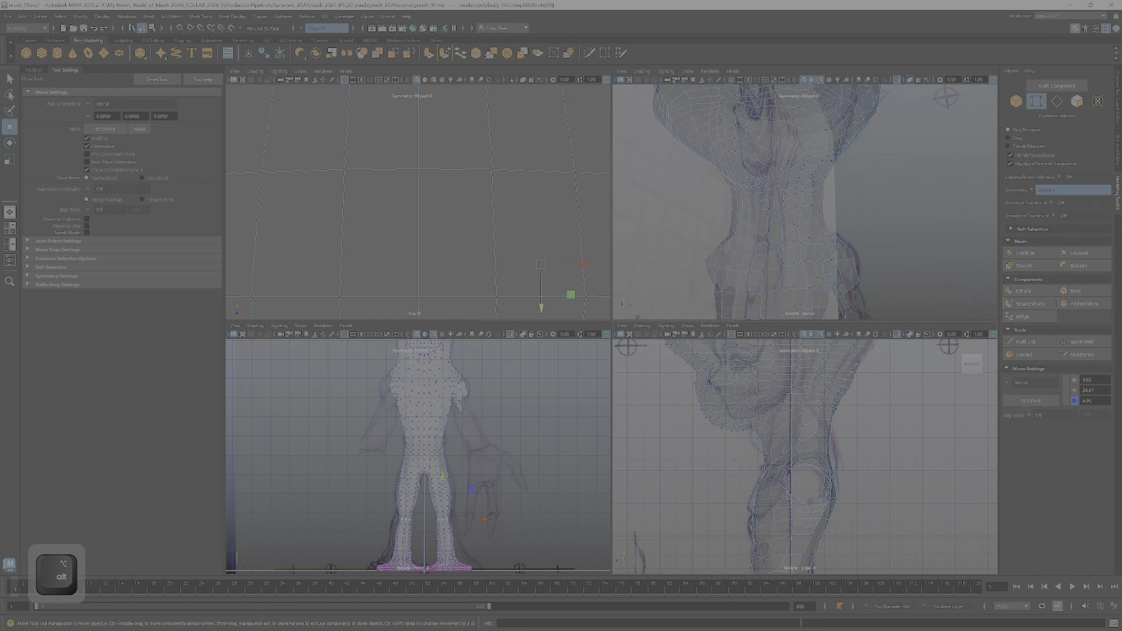
Step: In the enlarged side view, select the vertices along the front of the head and face down to the chin and move them back toward the drawing
key(space)
alt+middle_drag(383, 254, 549, 383)
alt+right_drag(549, 383, 602, 399)
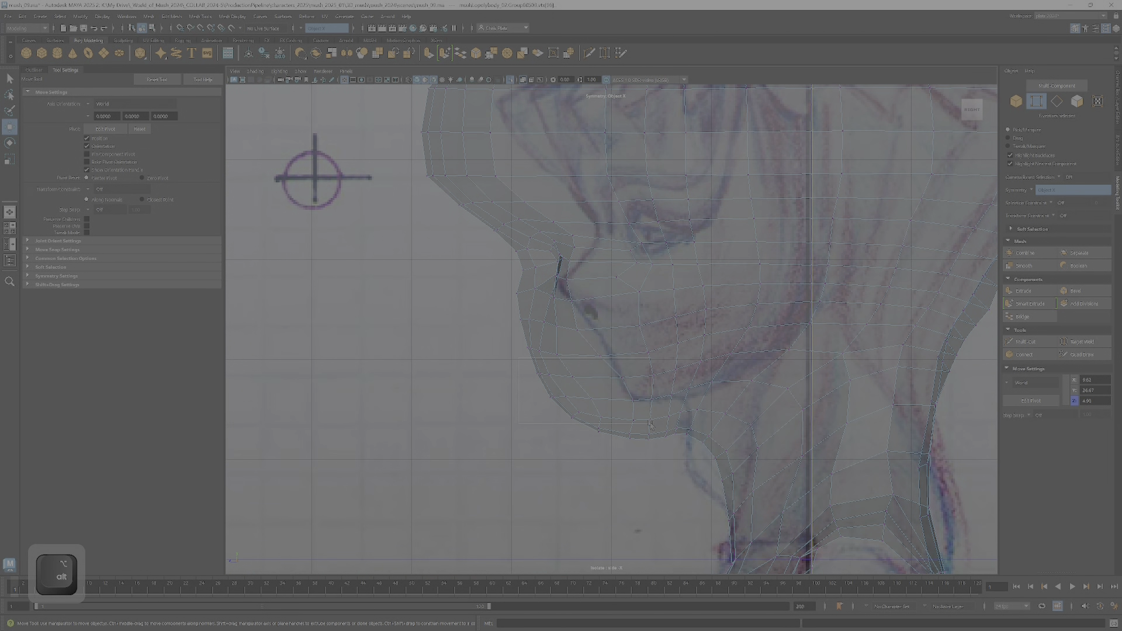
drag(701, 445, 701, 445)
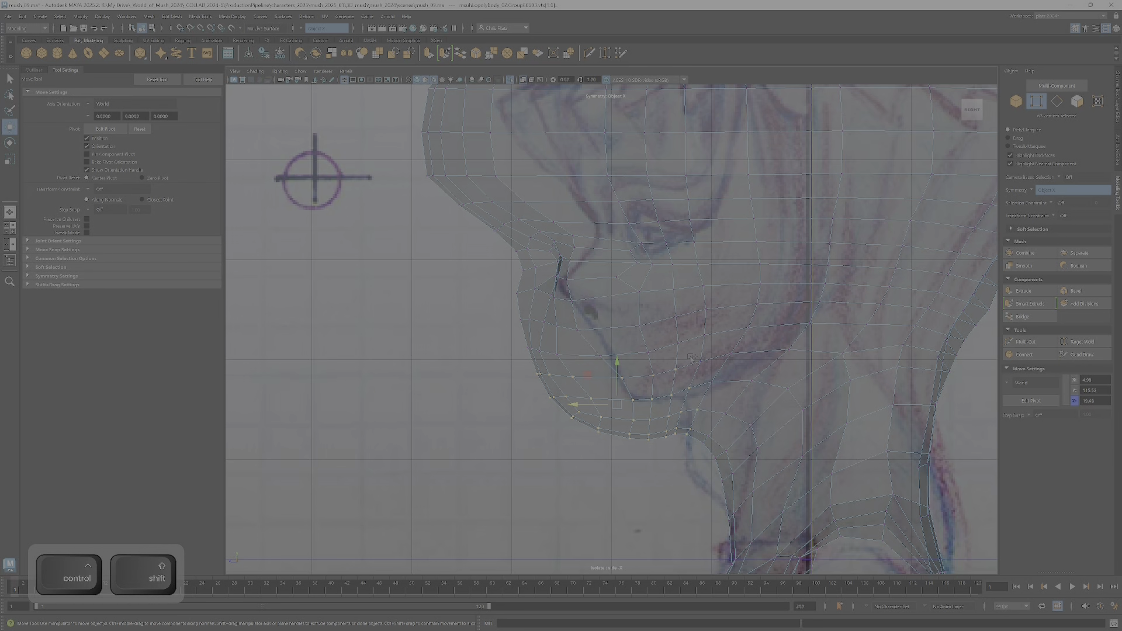
ctrl+shift+drag(727, 394, 719, 347)
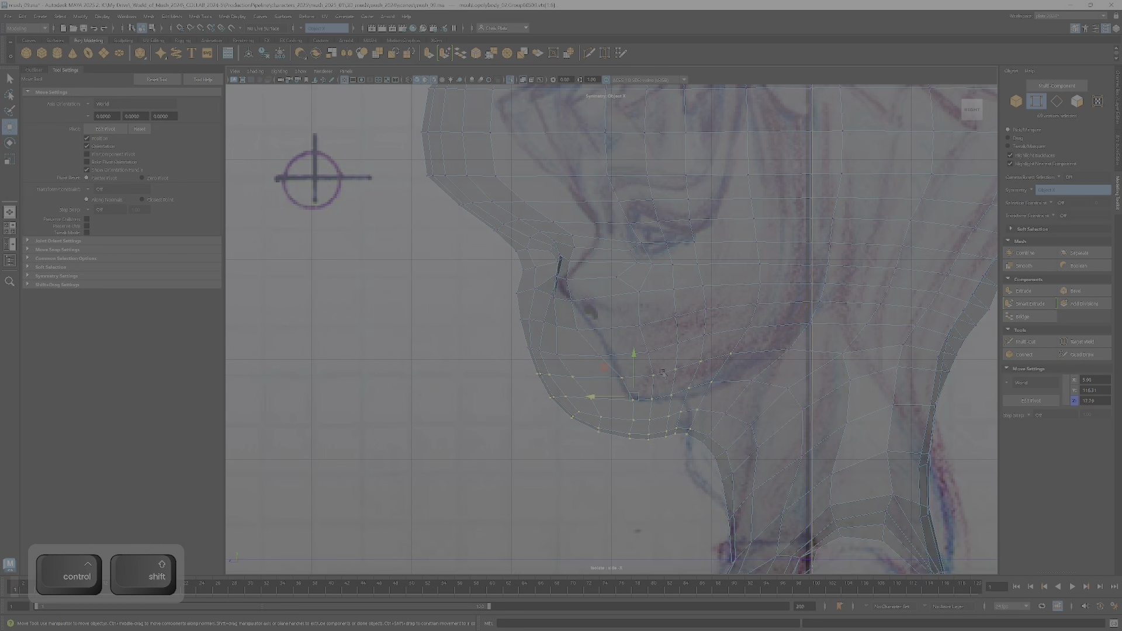
scroll(647, 351, down, 3)
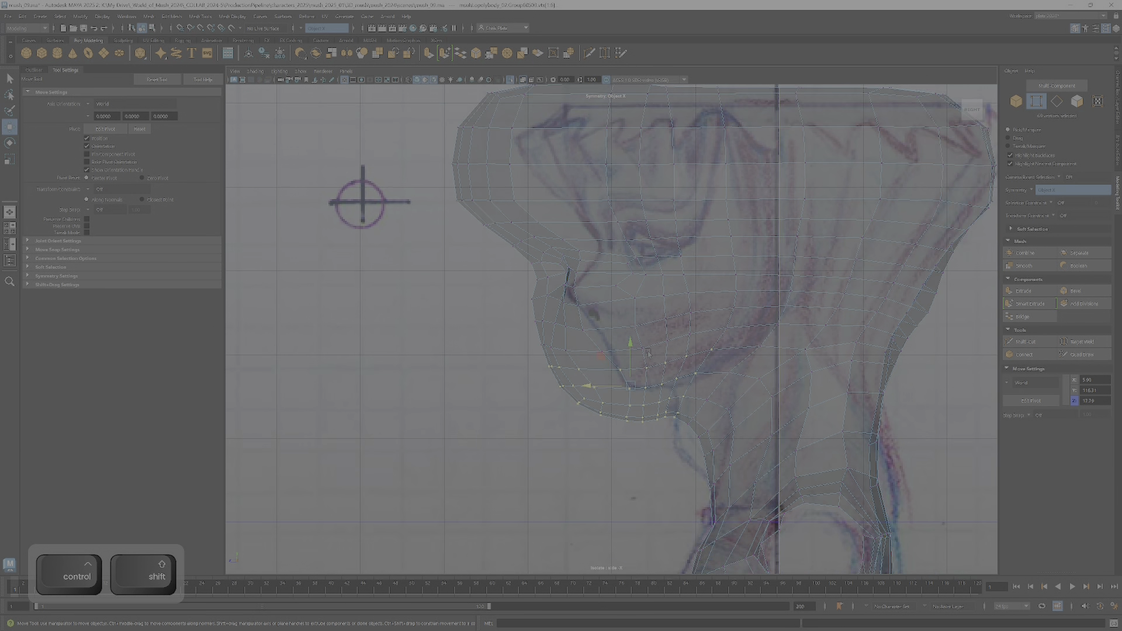
drag(597, 305, 597, 306)
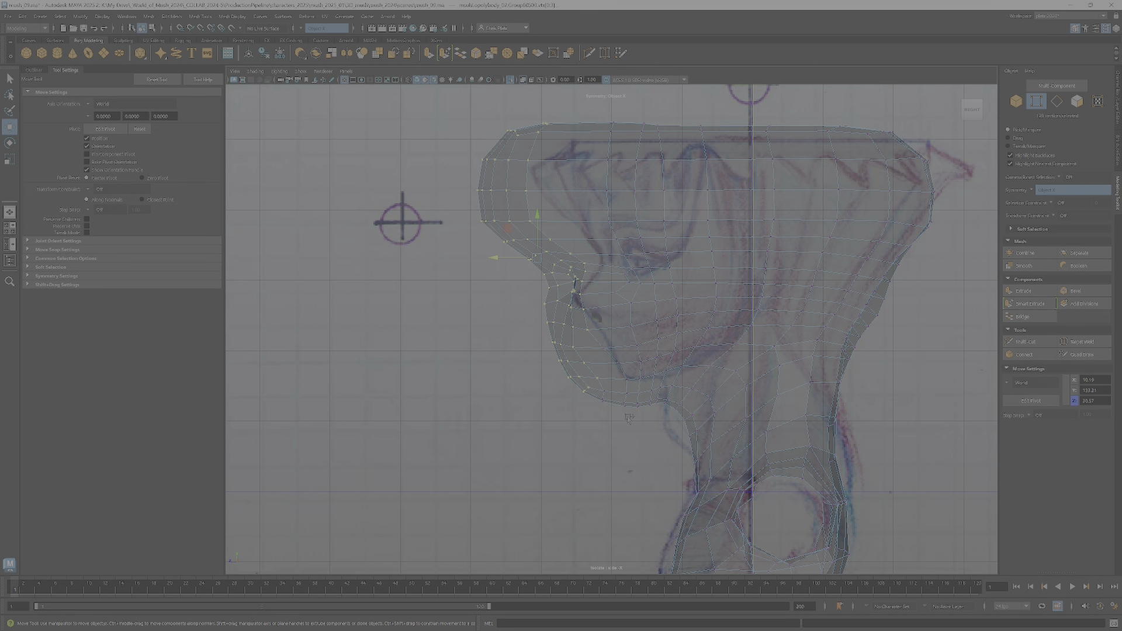
ctrl+shift+drag(601, 405, 530, 309)
drag(515, 261, 524, 267)
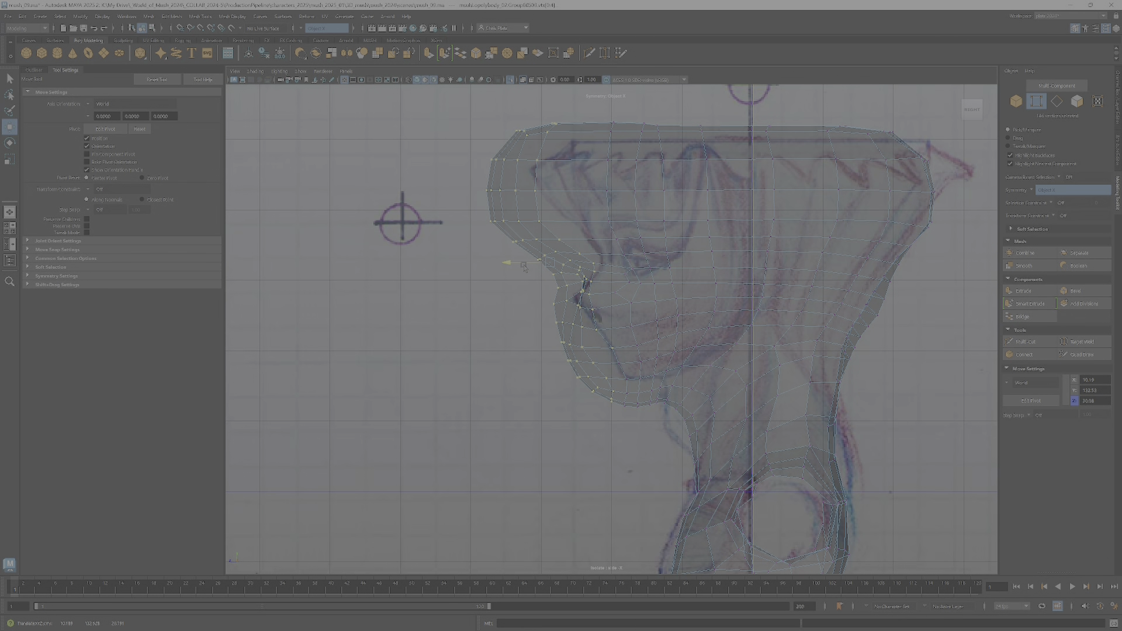
Step: Add further vertices around the chin to the face selection in stages and shift the whole front of the head farther back
ctrl+shift+click(619, 362)
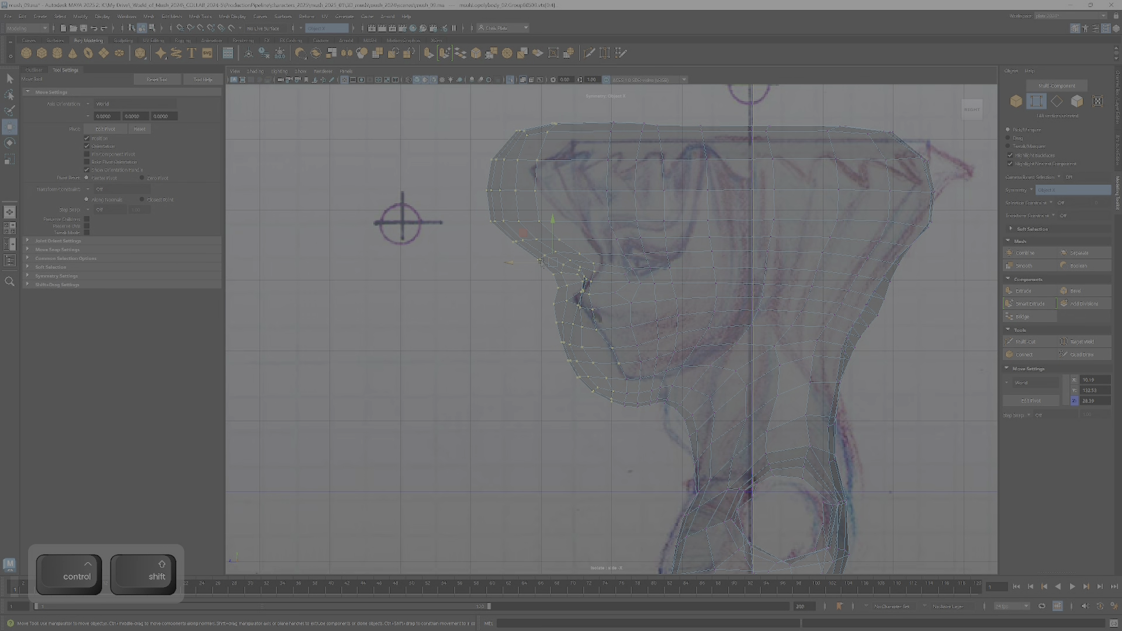
drag(536, 264, 537, 265)
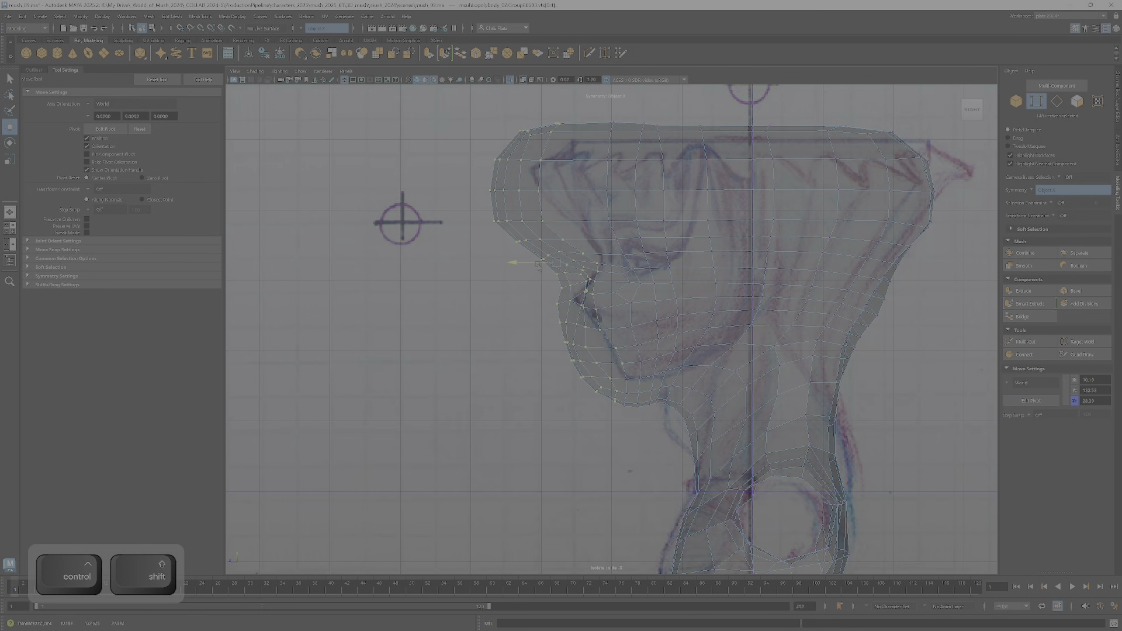
ctrl+shift+drag(629, 427, 607, 383)
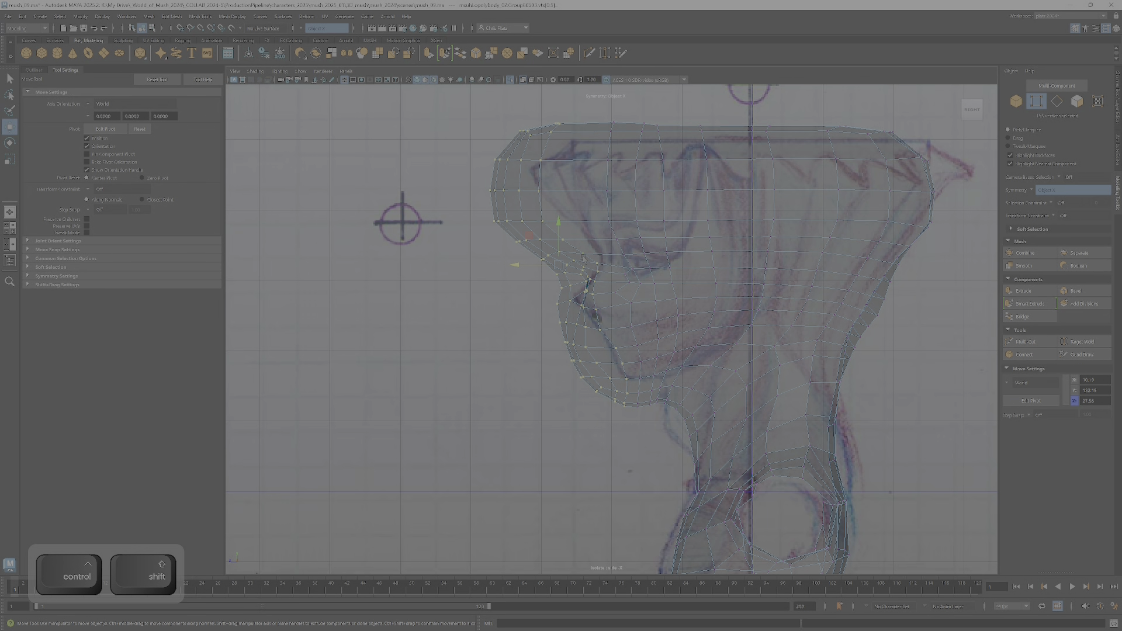
drag(541, 264, 544, 268)
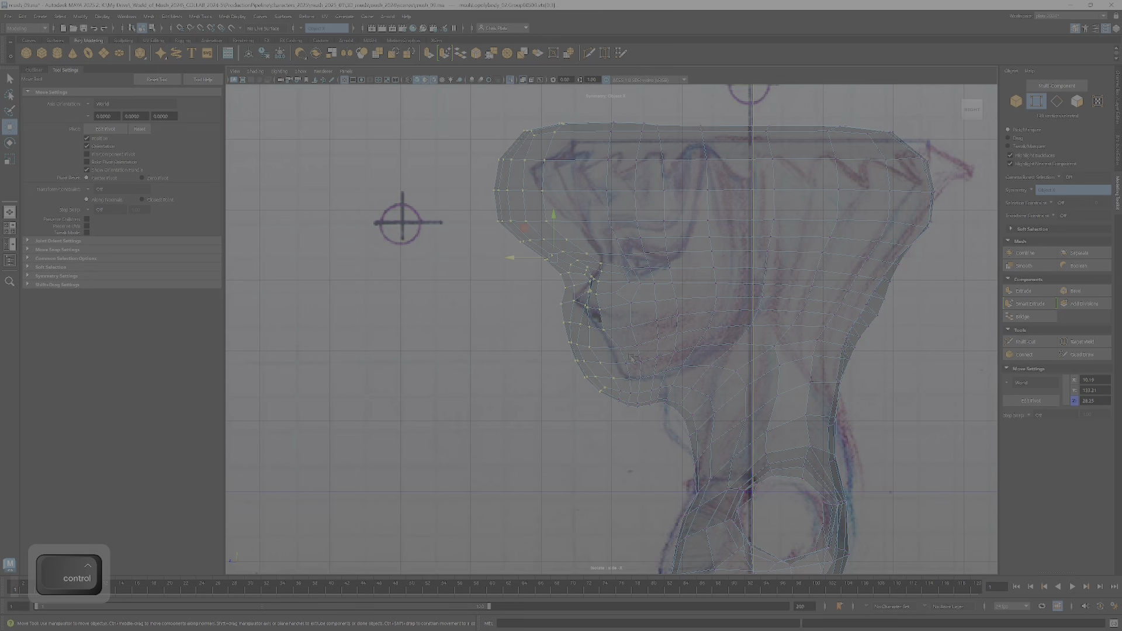
Step: Refine the face selection near the jaw and cheek, moving it back in small amounts until the nose meets the drawn profile
scroll(632, 358, up, 4)
alt+middle_drag(576, 281, 560, 402)
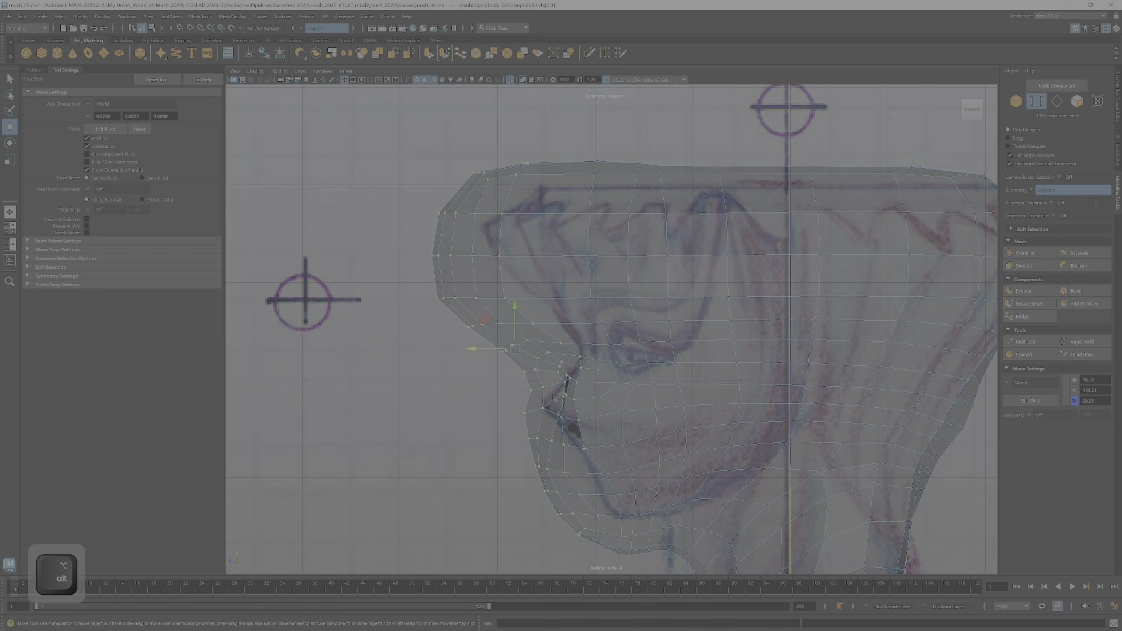
drag(482, 350, 490, 353)
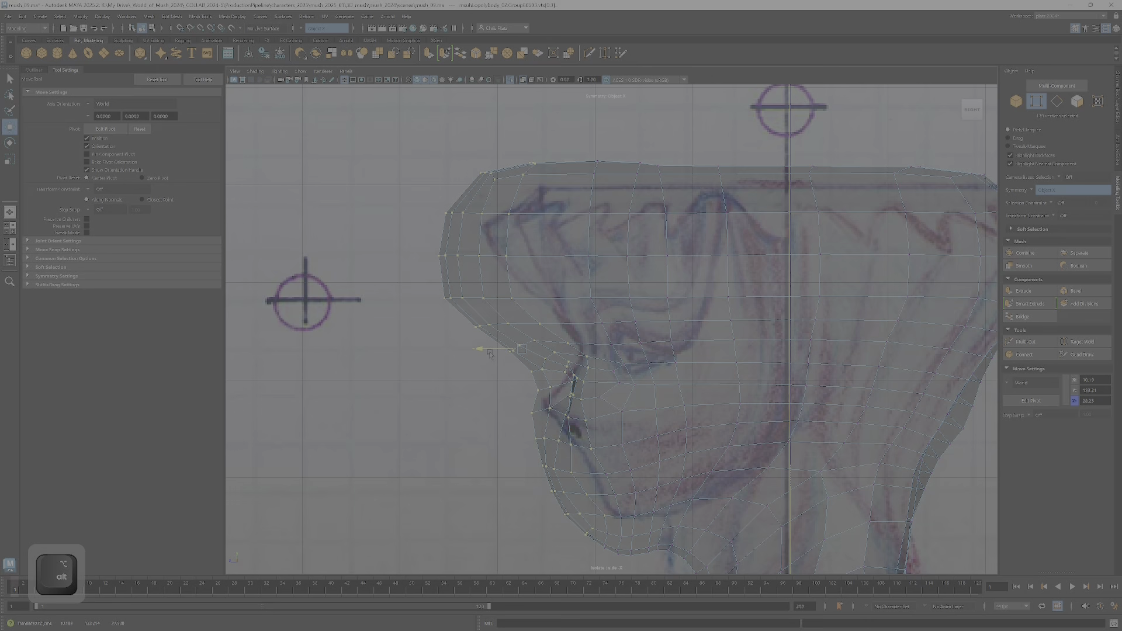
ctrl+click(603, 514)
ctrl+shift+drag(494, 349, 497, 351)
ctrl+shift+click(608, 395)
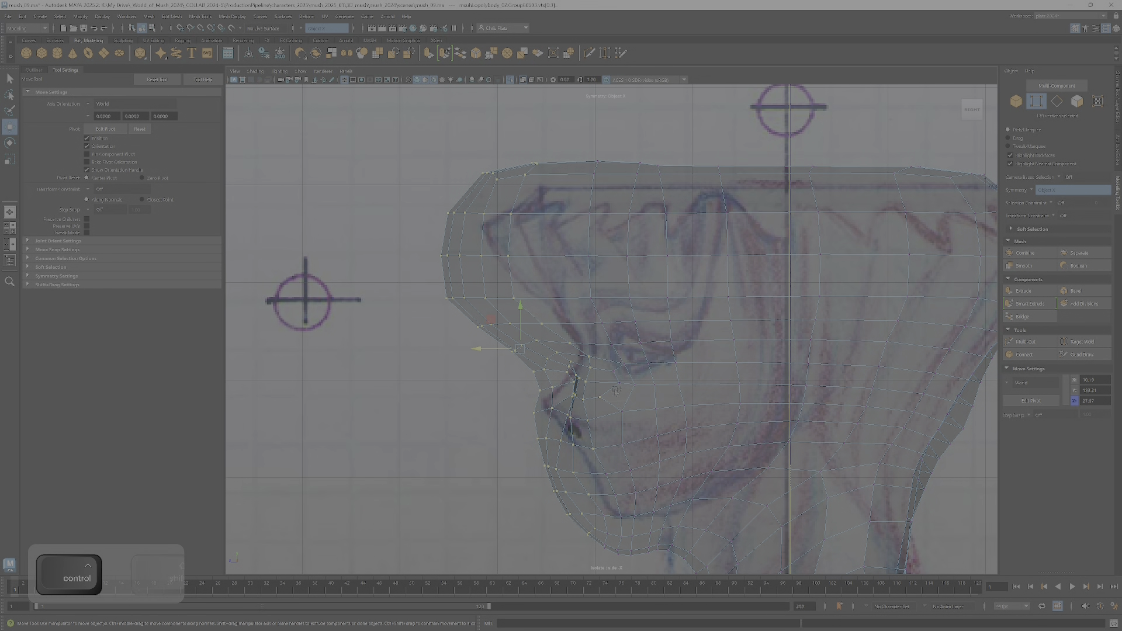
ctrl+shift+drag(509, 348, 513, 351)
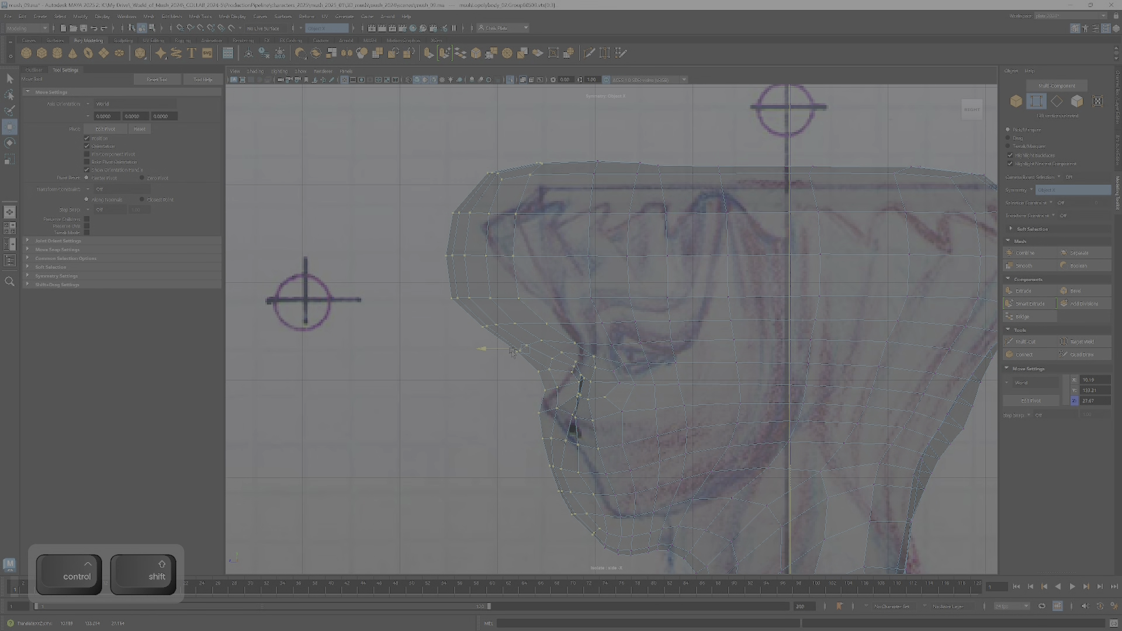
Step: Adjust the individual vertices along the front of the chin and lower jaw to smooth the profile
mouse_move(587, 525)
mouse_down()
mouse_move(603, 539)
mouse_move(577, 533)
mouse_up()
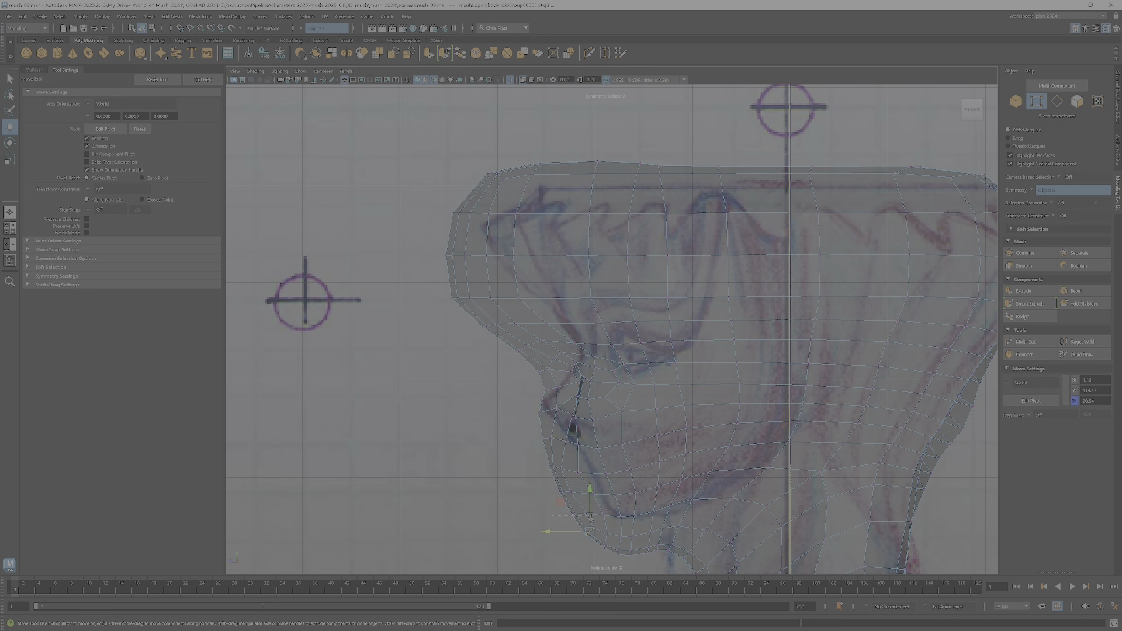
drag(567, 515, 590, 517)
drag(600, 499, 577, 496)
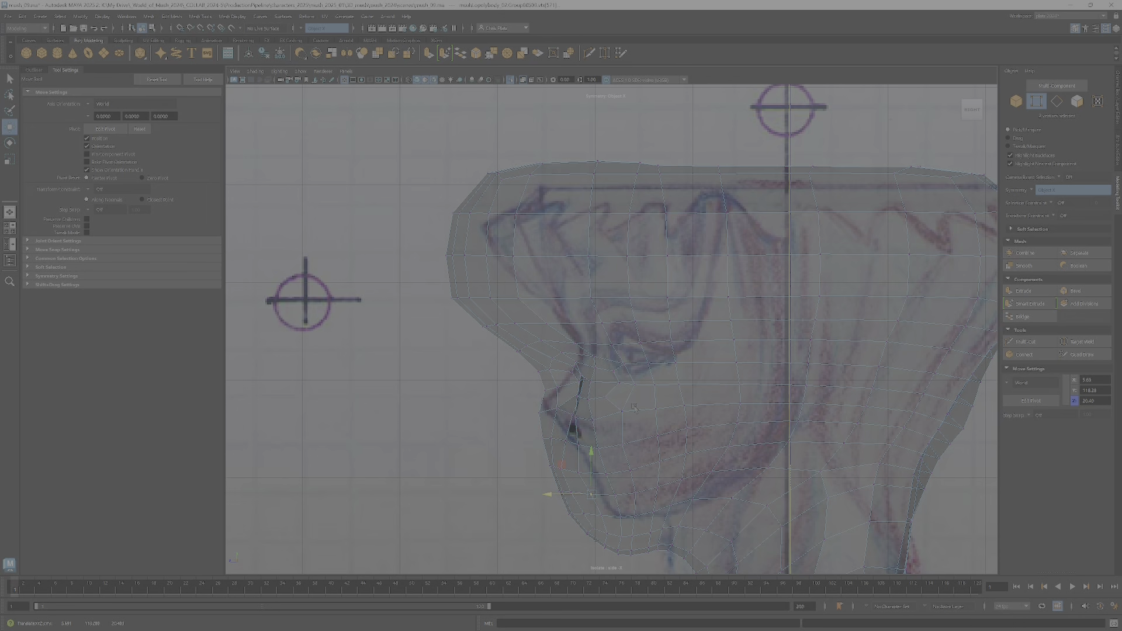
Step: Select the vertical column of vertices running from the head's top edge behind the eye to under the jaw and move it back
scroll(638, 387, down, 3)
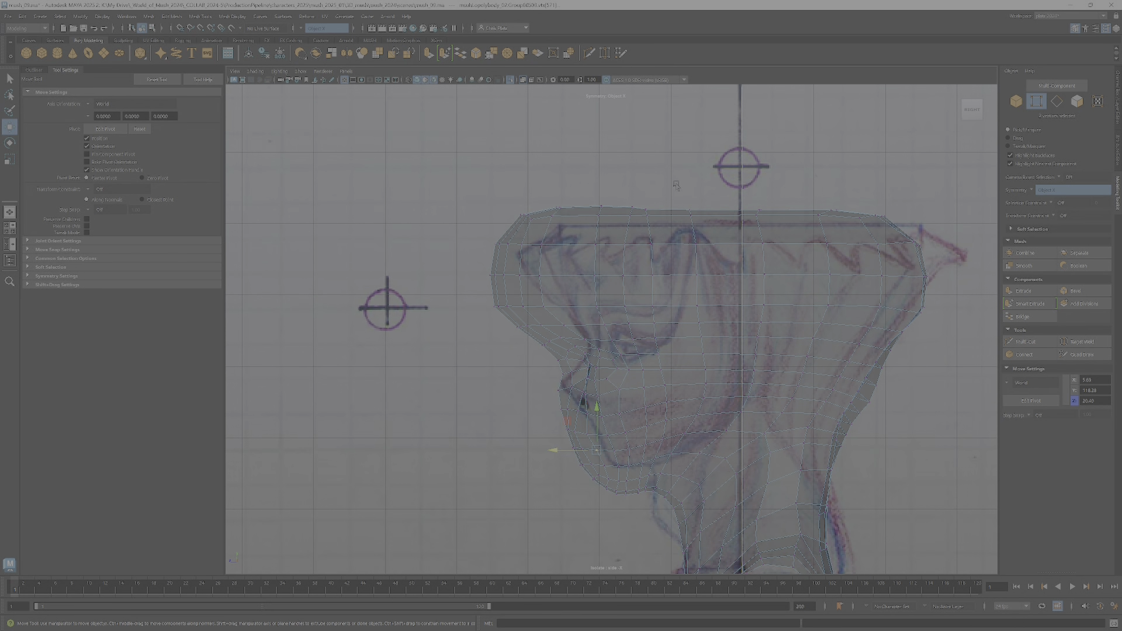
drag(675, 302, 666, 389)
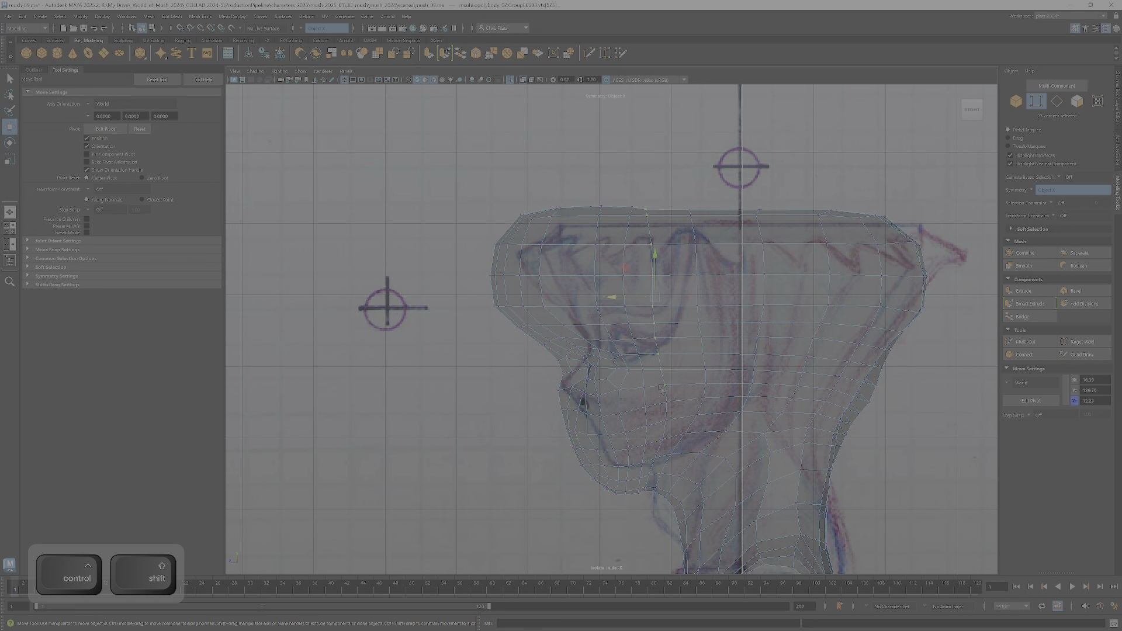
ctrl+shift+drag(667, 453, 641, 489)
ctrl+shift+drag(630, 353, 632, 353)
ctrl+shift+drag(637, 350, 641, 353)
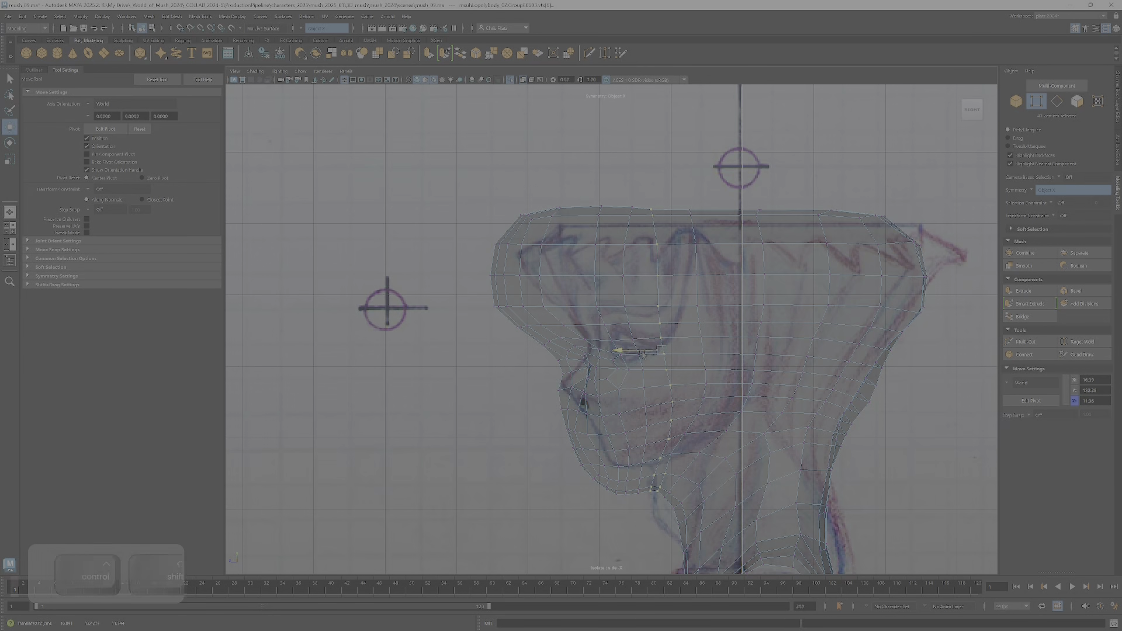
Step: Reduce the column selection to its upper vertices and move them farther back to space the edge loops above the cheek
ctrl+drag(693, 510, 637, 416)
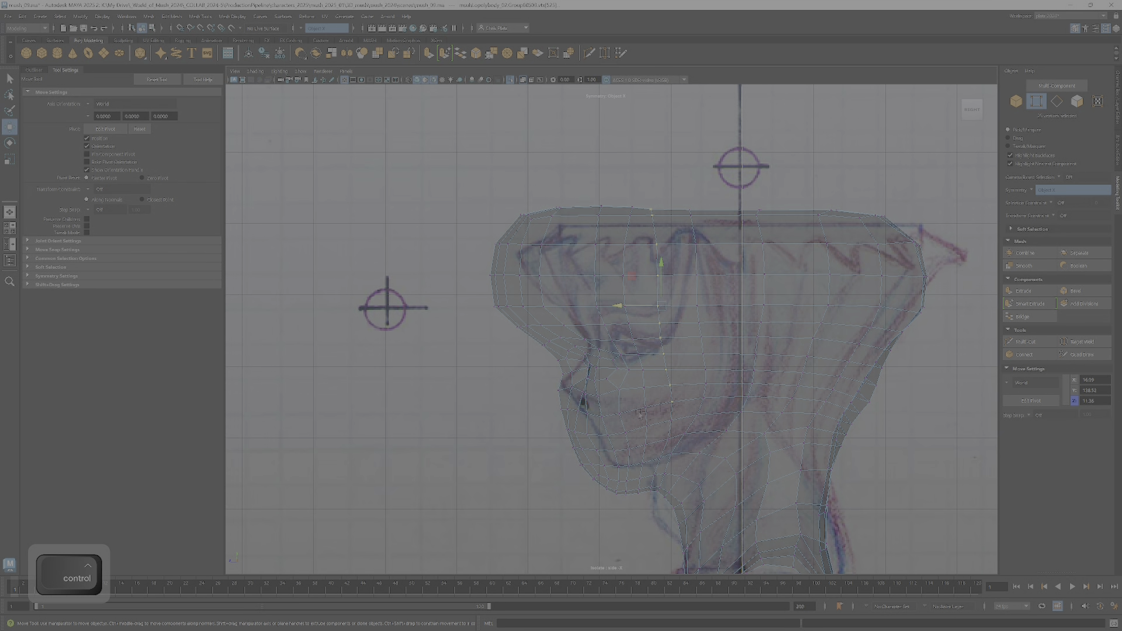
drag(630, 307, 646, 297)
ctrl+click(672, 402)
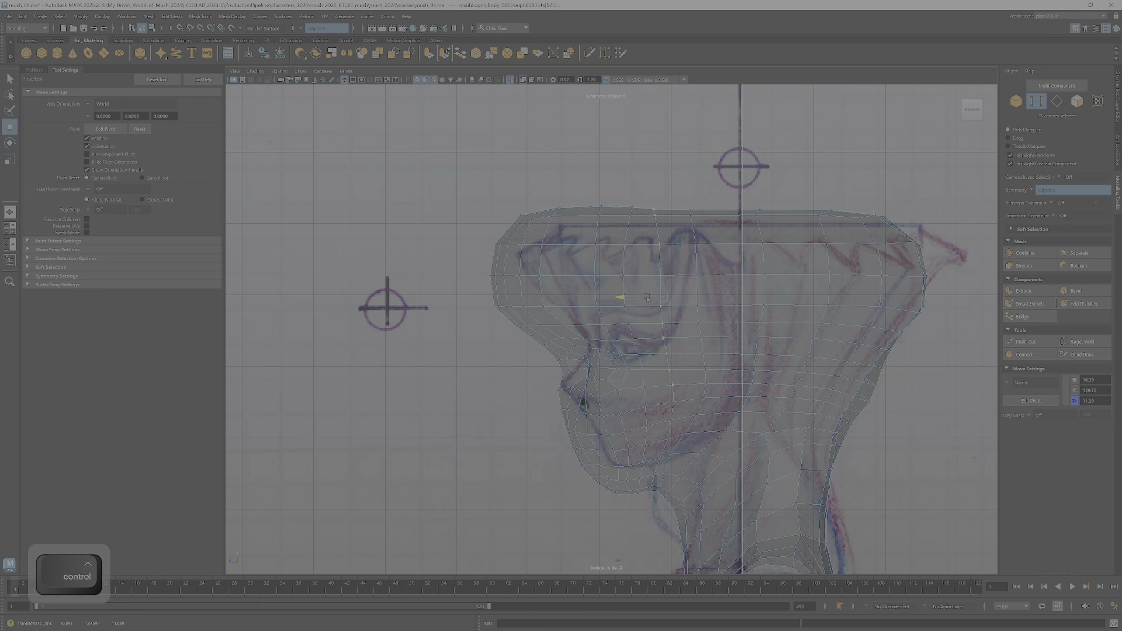
alt+right_drag(647, 298, 685, 330)
alt+middle_drag(685, 330, 608, 296)
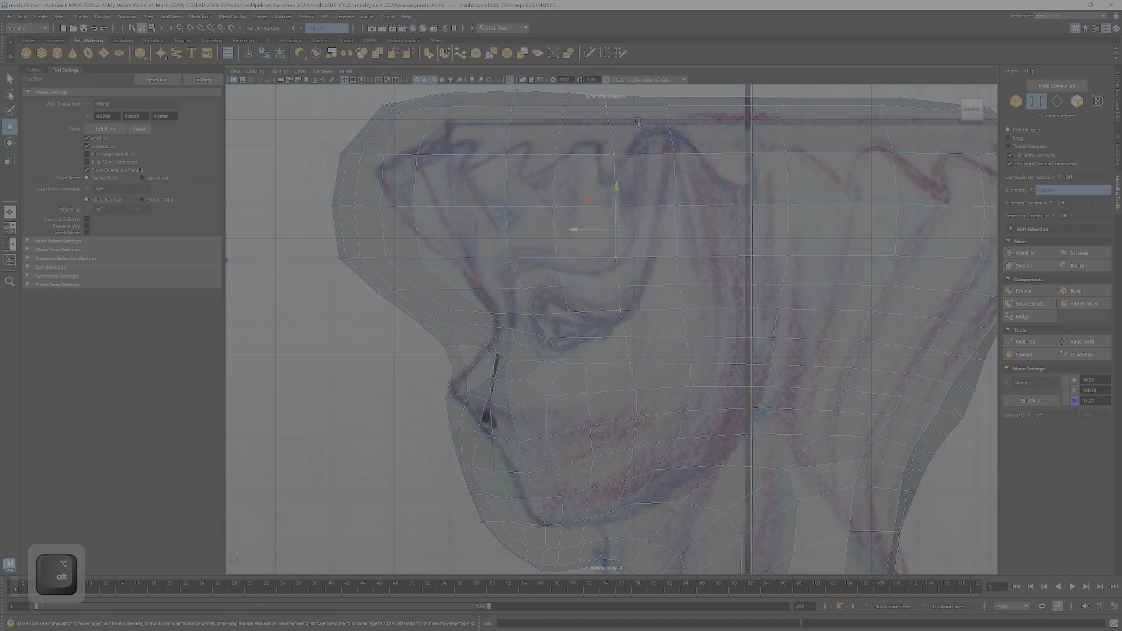
alt+right_drag(637, 121, 624, 150)
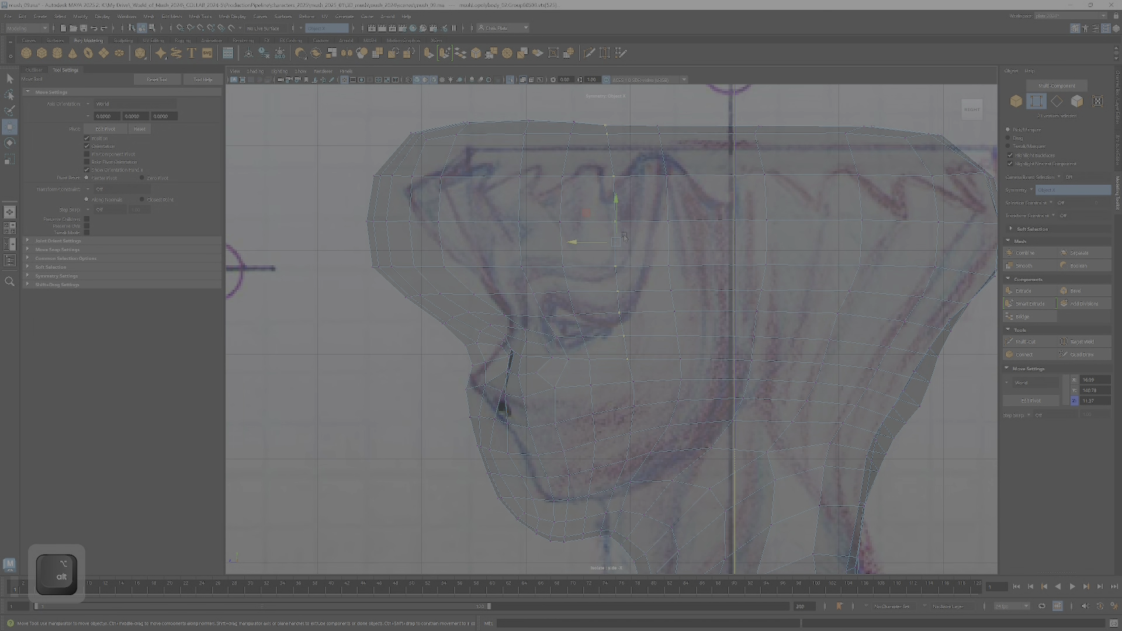
key(r)
drag(577, 240, 600, 246)
key(w)
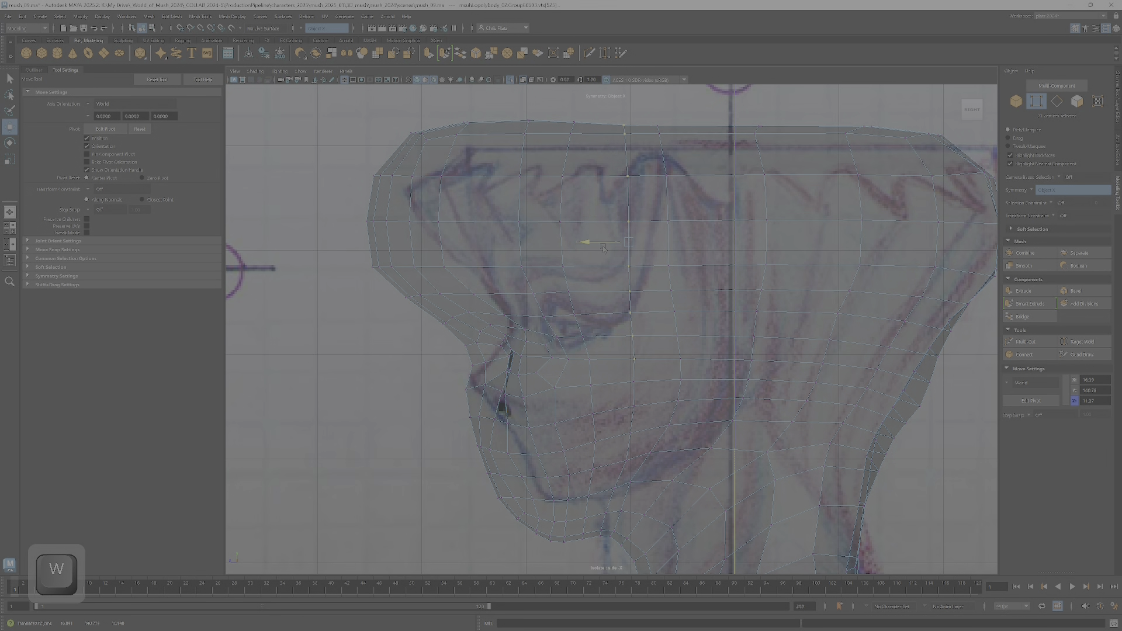
Step: Select the upper part of the next vertex column toward the back of the head, scale it into a straight vertical line and move it back
drag(645, 118, 680, 292)
drag(695, 337, 696, 341)
key(r)
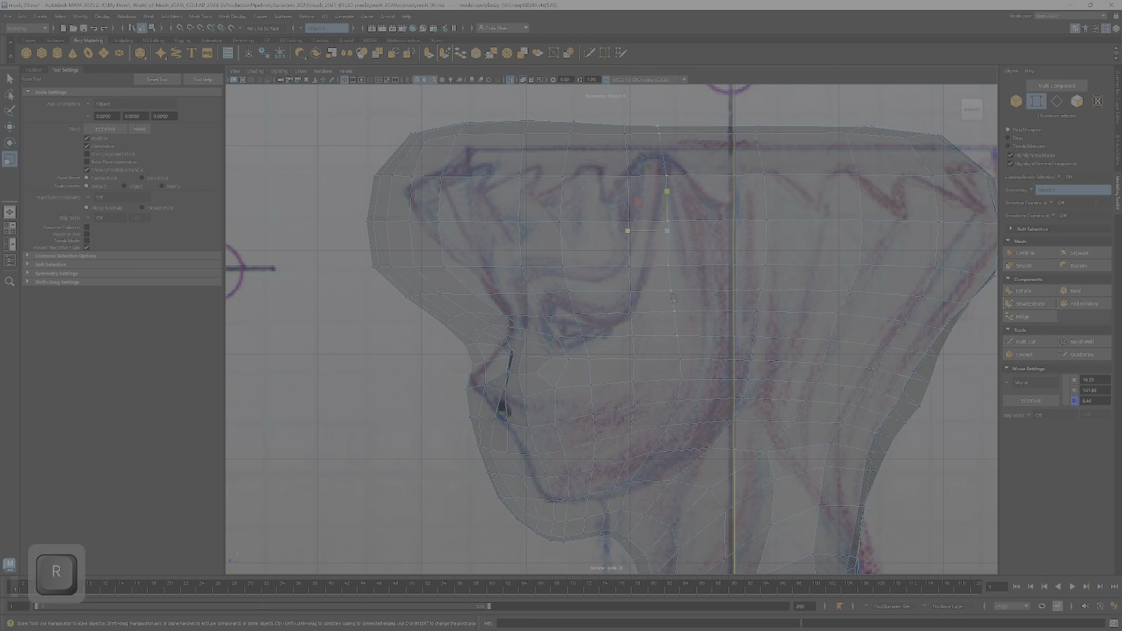
drag(628, 231, 641, 232)
key(w)
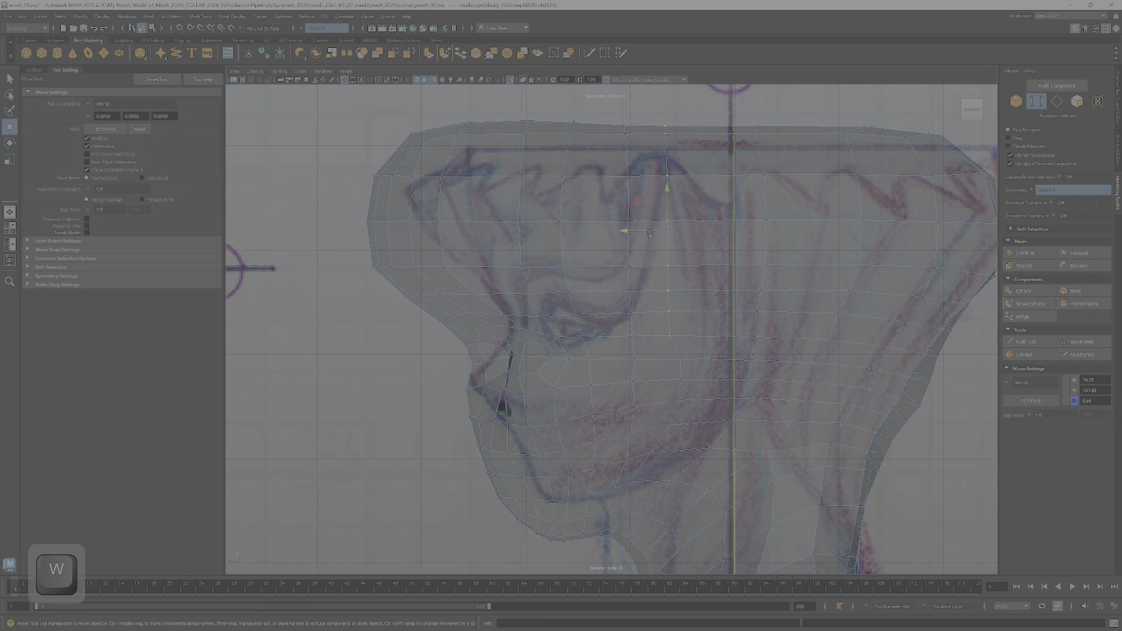
key(ctrl+z)
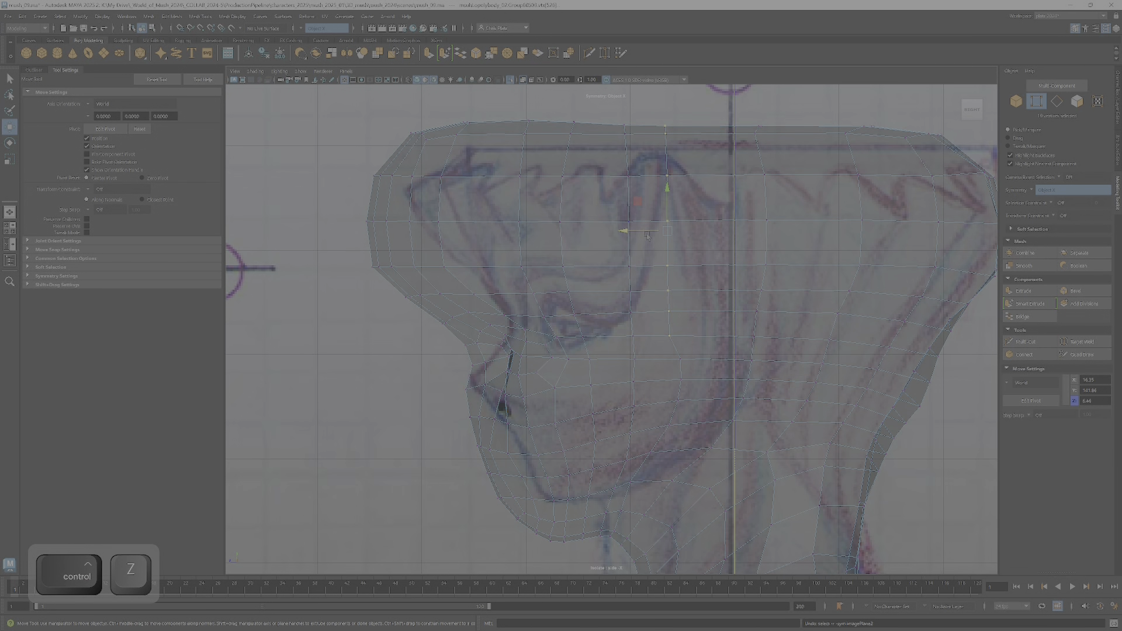
drag(647, 231, 656, 233)
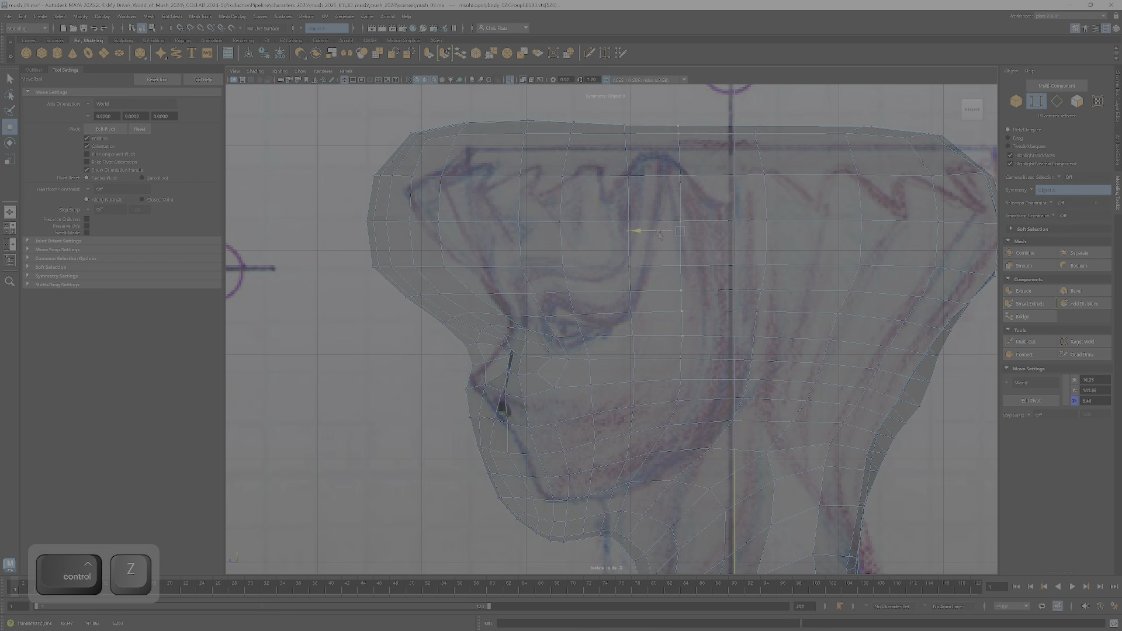
Step: Flatten the vertices along the top of the head into a straight horizontal row and lower them onto the drawing's top line
scroll(658, 233, down, 1)
alt+middle_drag(634, 356, 668, 295)
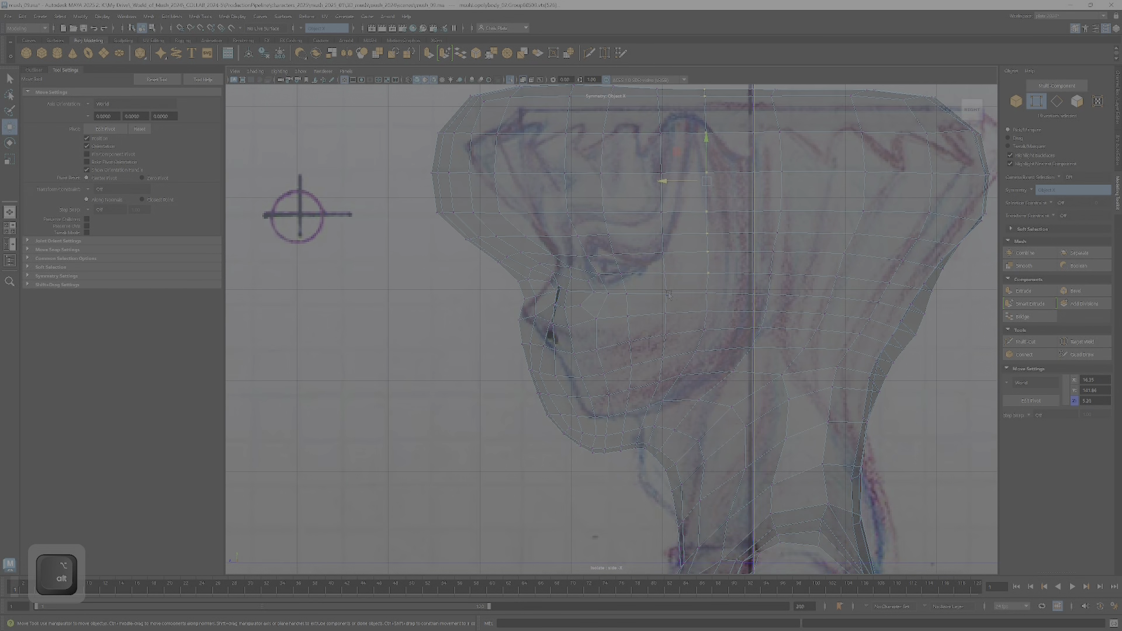
scroll(656, 352, down, 3)
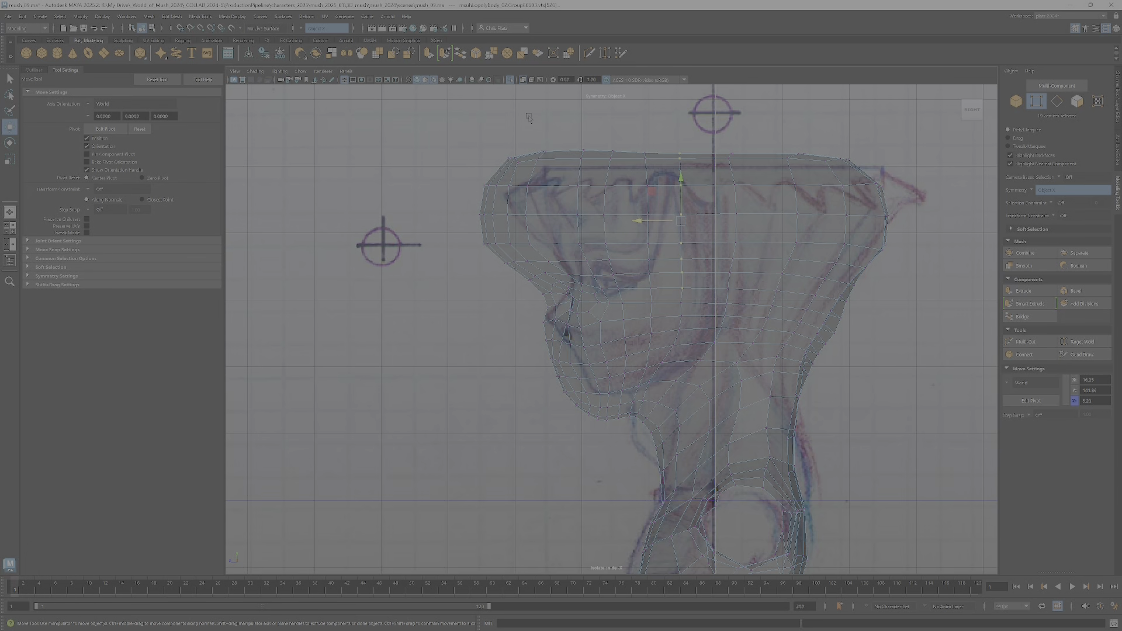
scroll(501, 129, up, 1)
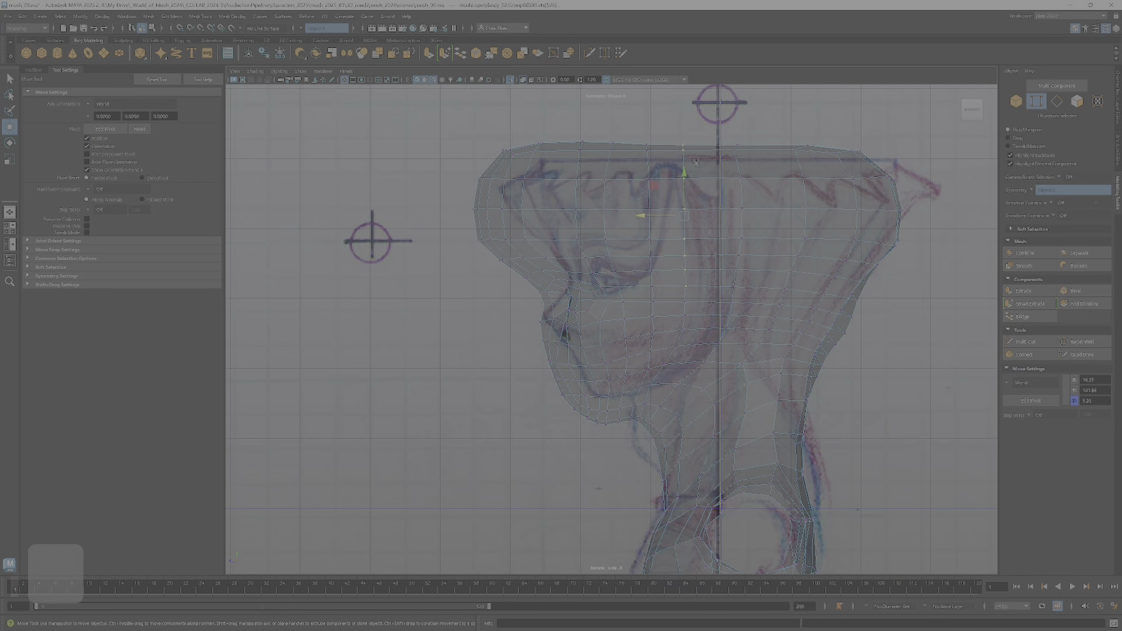
alt+middle_drag(497, 121, 483, 199)
scroll(483, 199, up, 2)
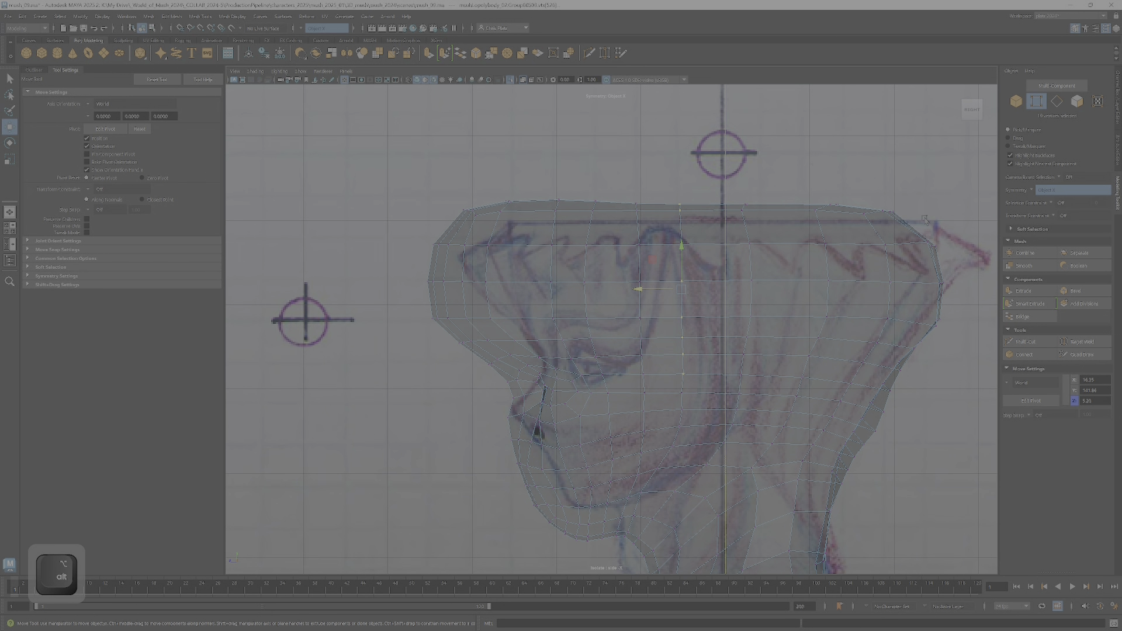
drag(434, 185, 958, 229)
key(r)
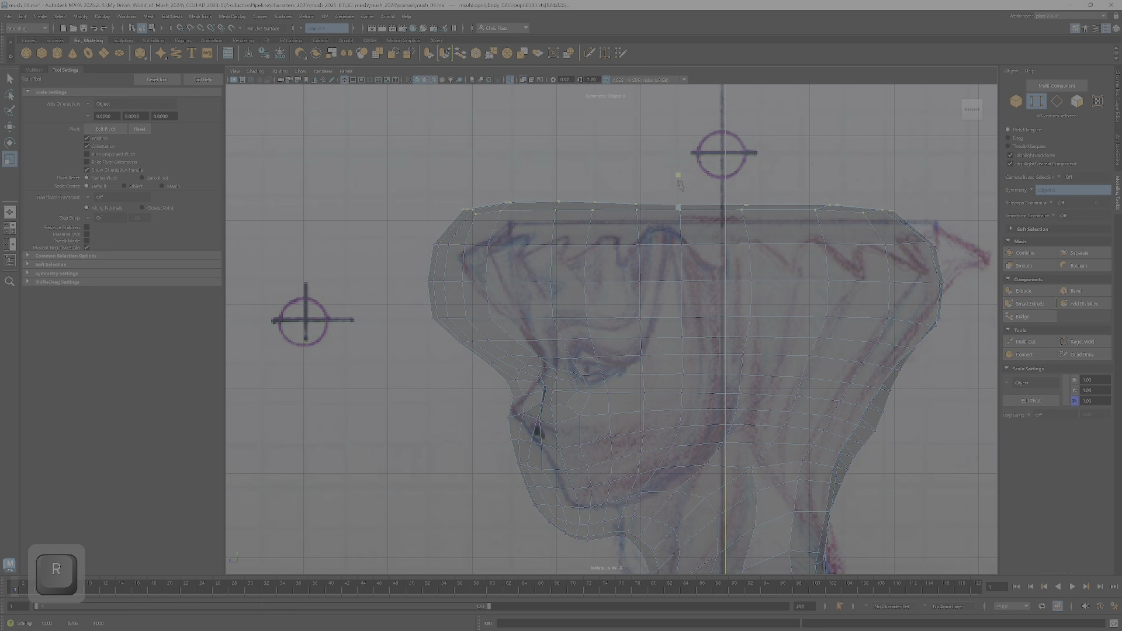
drag(678, 170, 677, 206)
key(w)
drag(681, 168, 677, 180)
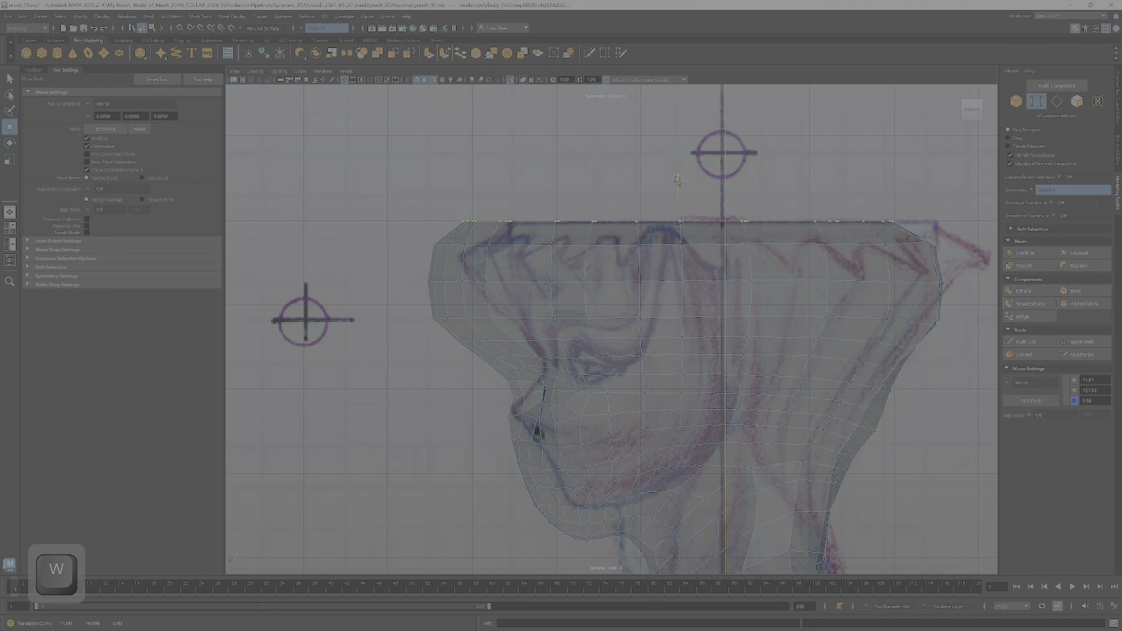
scroll(671, 209, down, 1)
alt+middle_drag(670, 209, 535, 123)
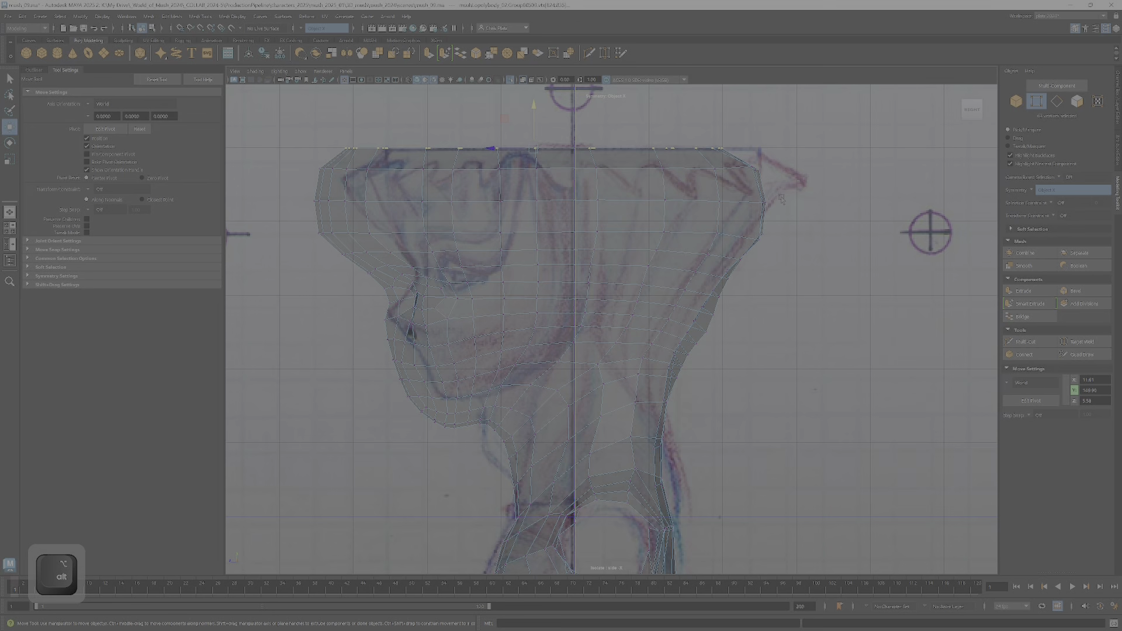
Step: Examine the whole character against its reference drawings, then the feet beside the side-view and top-view foot sketches
alt+right_drag(664, 214, 700, 198)
alt+right_drag(640, 249, 724, 319)
scroll(724, 320, down, 5)
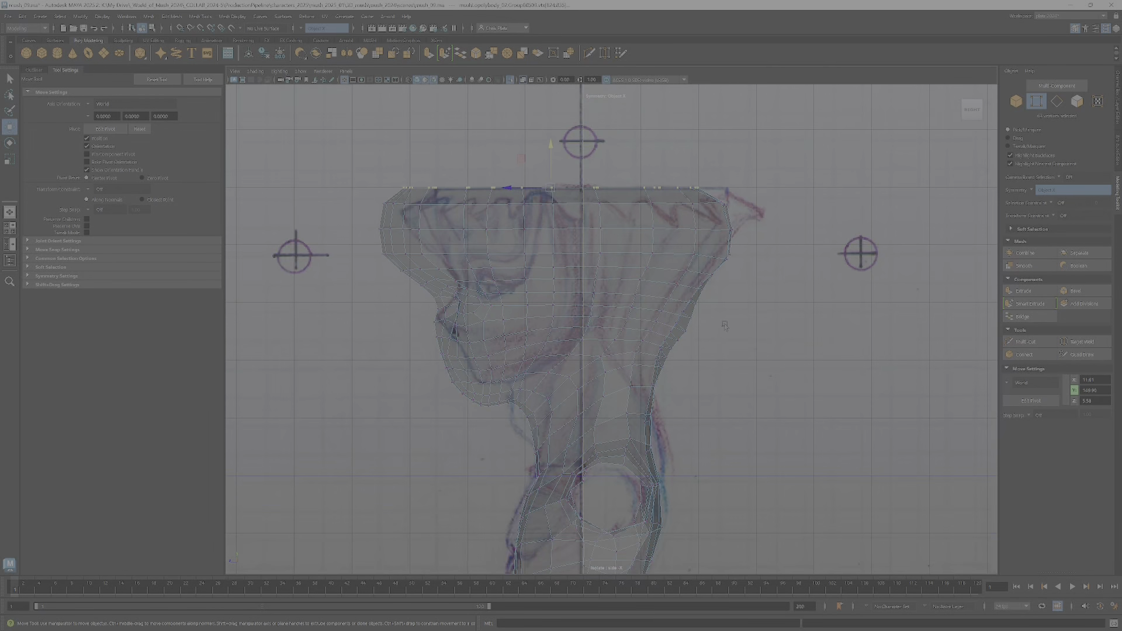
key(space)
key(space)
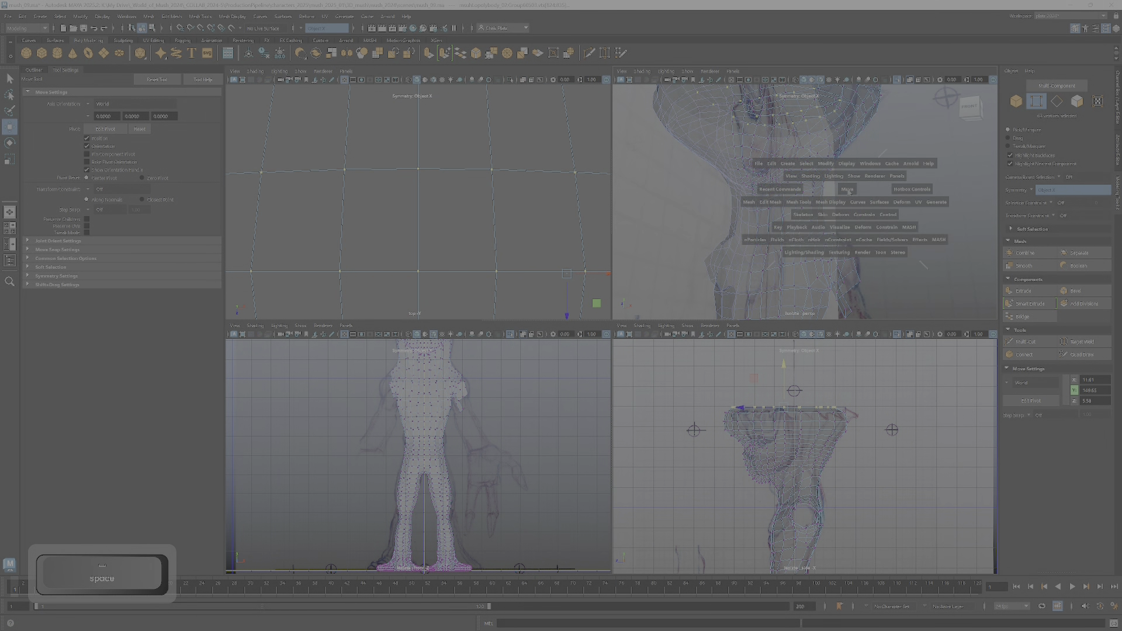
alt+drag(830, 204, 737, 245)
alt+right_drag(736, 245, 643, 318)
alt+drag(643, 319, 742, 322)
alt+drag(609, 318, 701, 321)
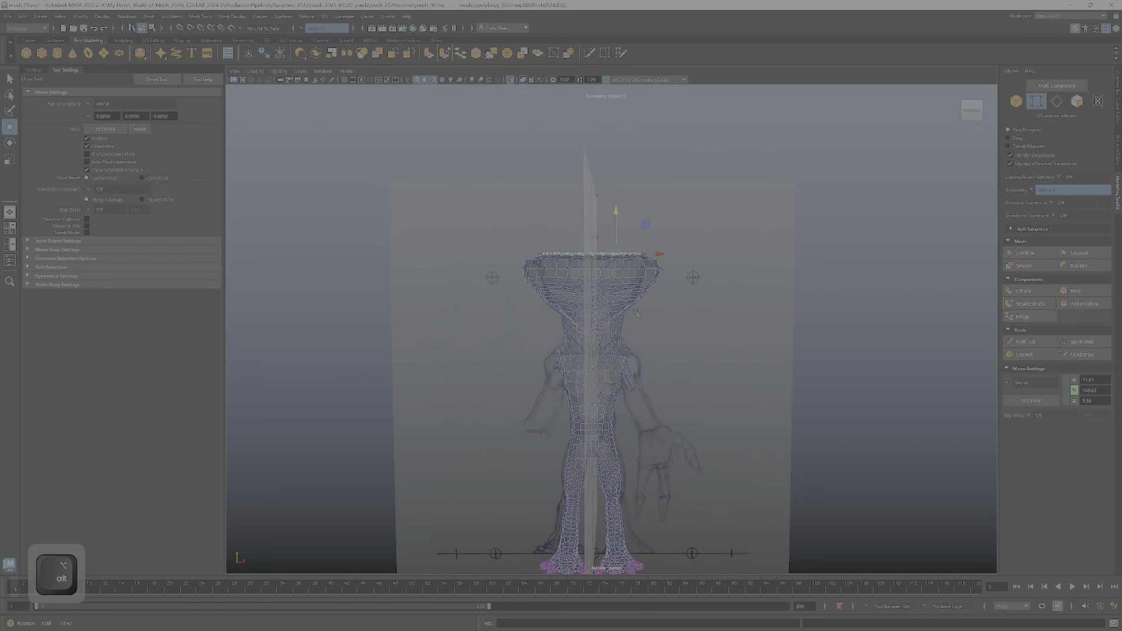
alt+middle_drag(701, 389, 806, 170)
mouse_move(807, 169)
alt+mouse_down()
mouse_move(748, 292)
mouse_move(707, 249)
mouse_move(813, 416)
alt+mouse_up()
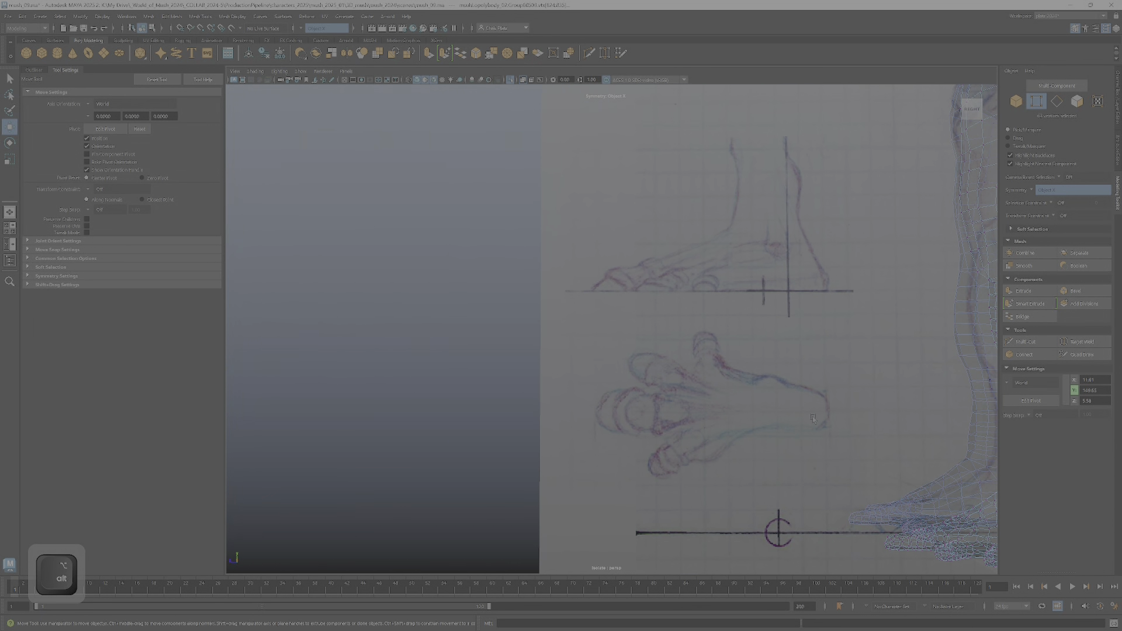
alt+middle_drag(812, 416, 636, 305)
alt+right_drag(636, 305, 555, 348)
alt+drag(555, 348, 628, 372)
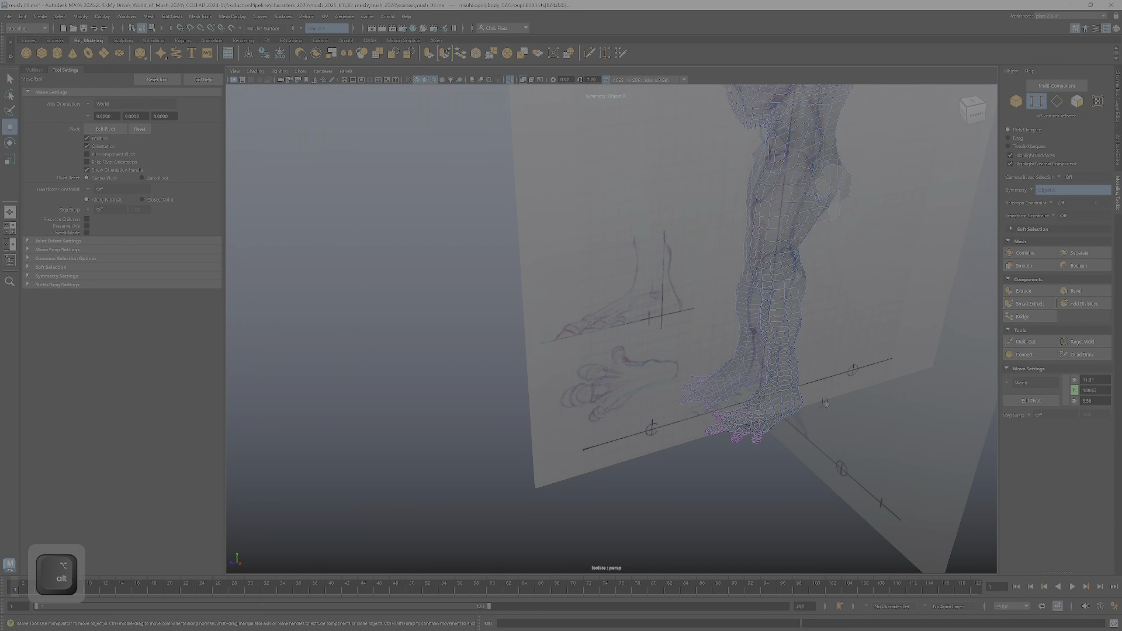
alt+right_drag(824, 403, 678, 299)
Step: Import mush_imgpln_foot_2024.jpg as an image plane in the top view
key(space)
key(space)
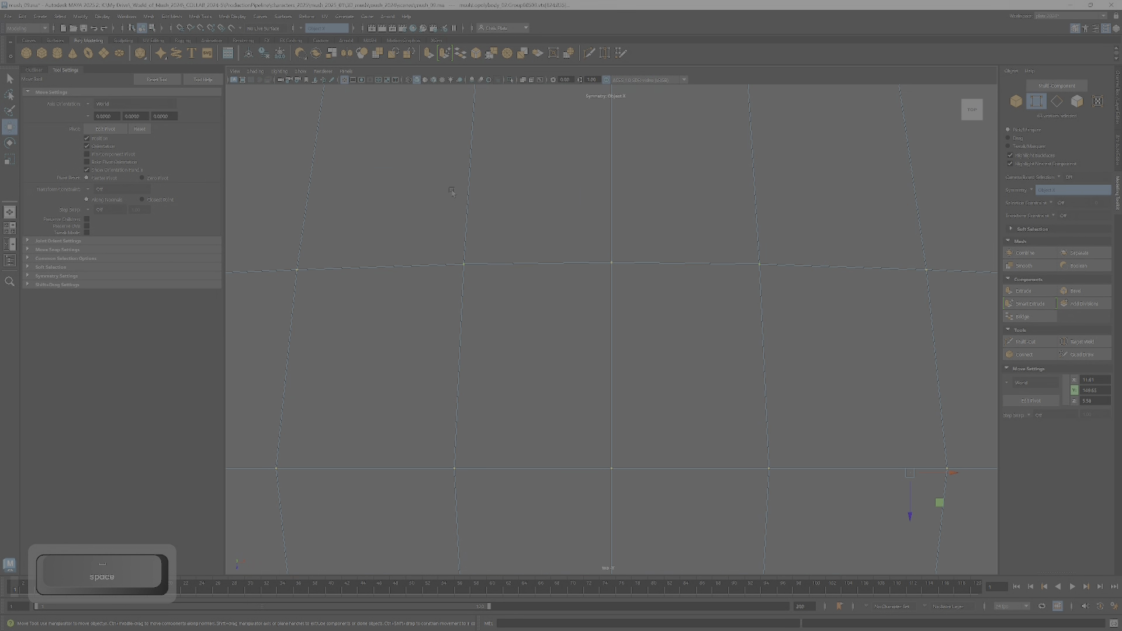
key(f)
alt+right_drag(579, 271, 310, 82)
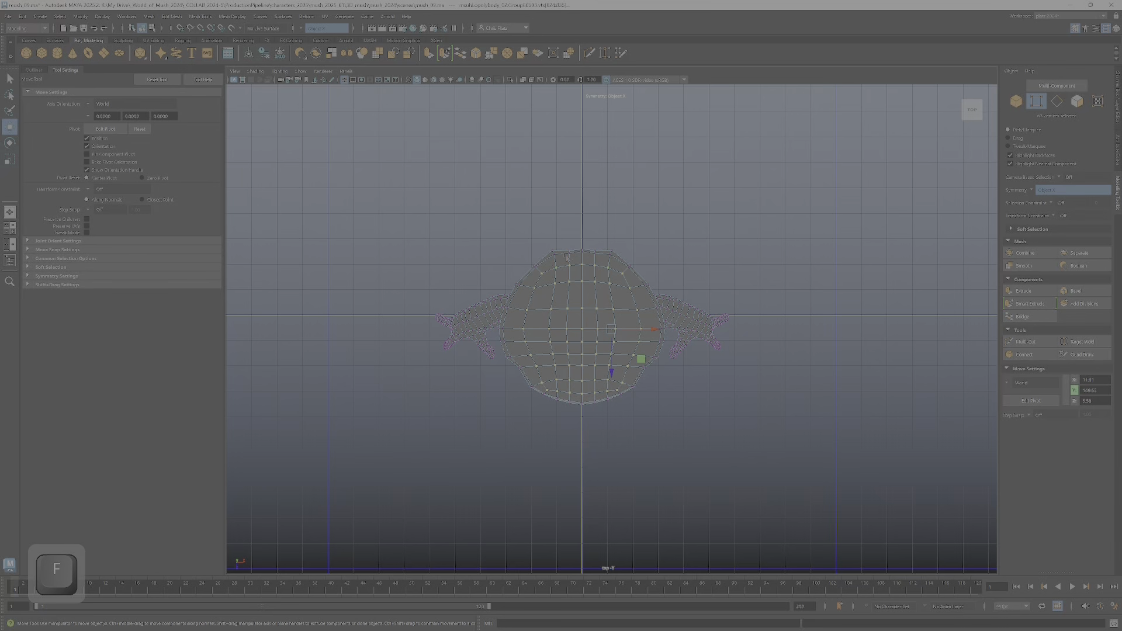
click(234, 71)
mouse_move(328, 266)
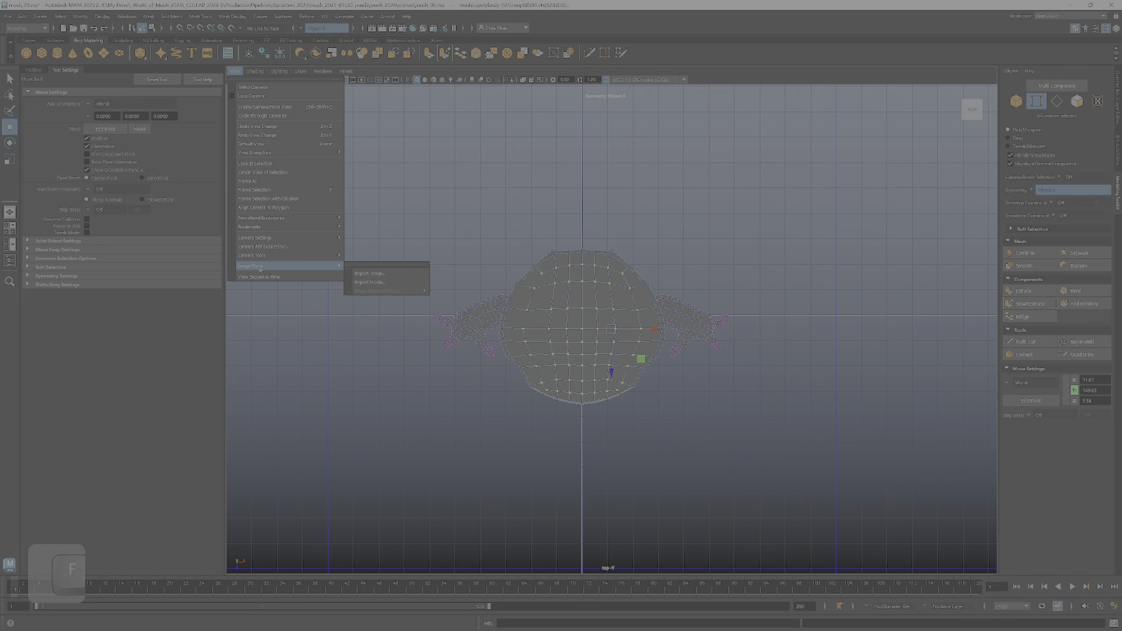
click(391, 272)
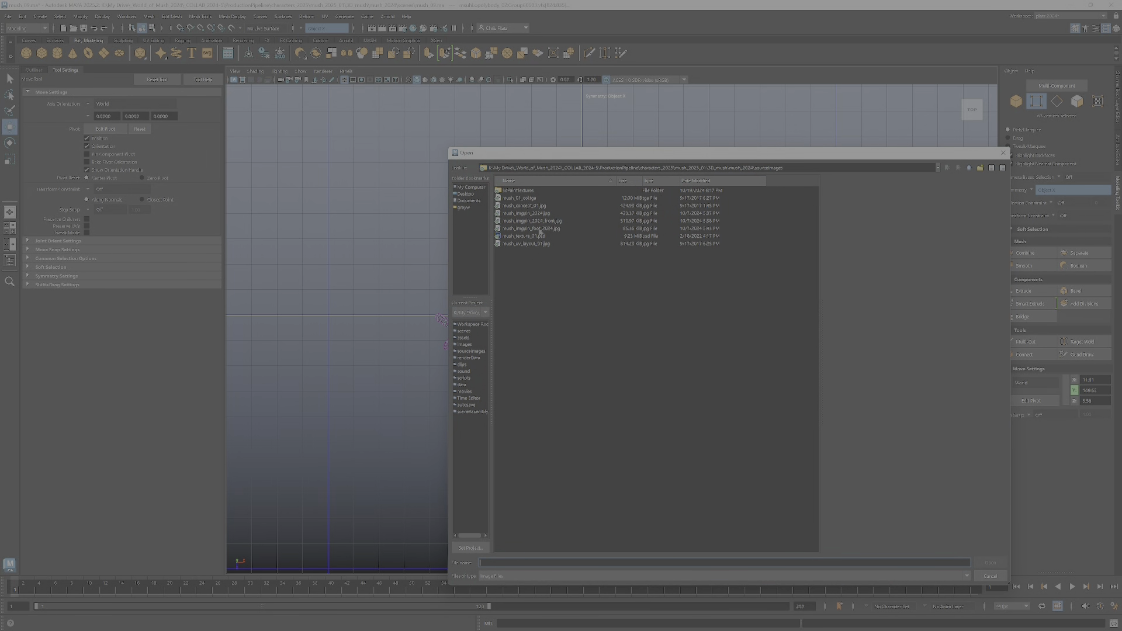
click(539, 229)
click(990, 563)
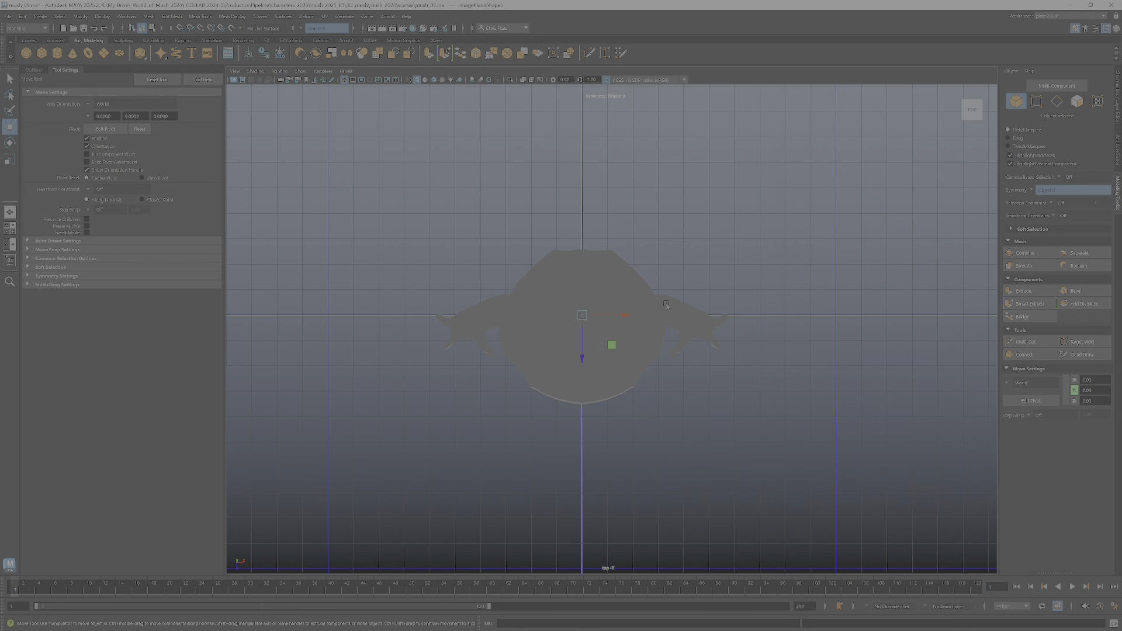
Step: Move the foot image plane along X to the side of the character and scale it up until the sketches are readable
drag(623, 316, 719, 320)
scroll(771, 335, up, 3)
scroll(770, 335, up, 3)
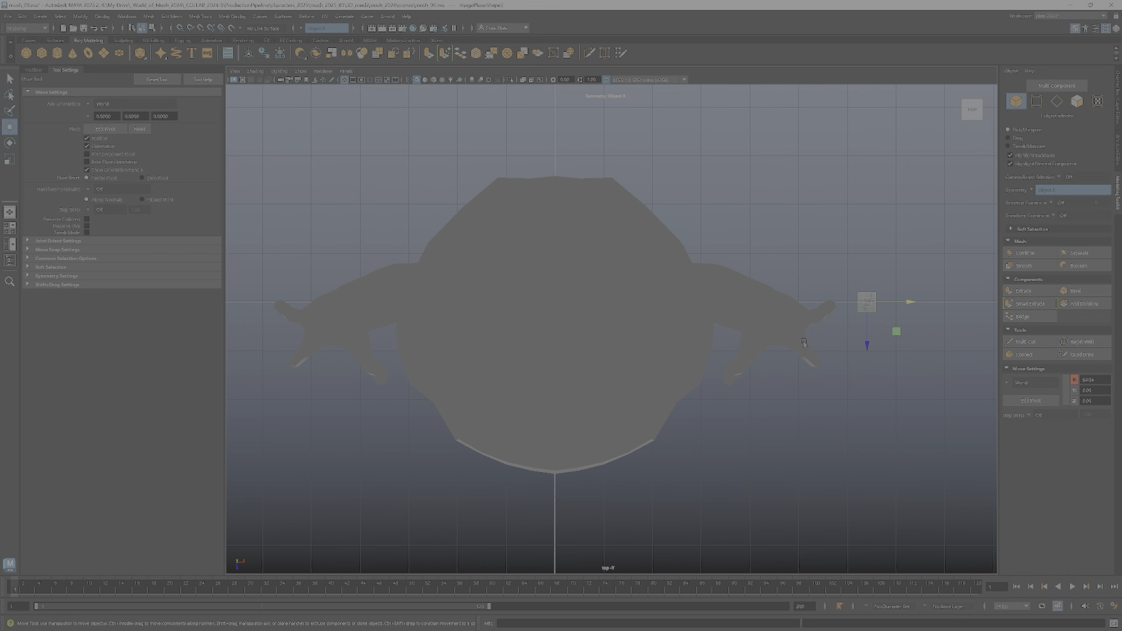
key(r)
drag(897, 273, 935, 275)
alt+middle_drag(923, 363, 757, 346)
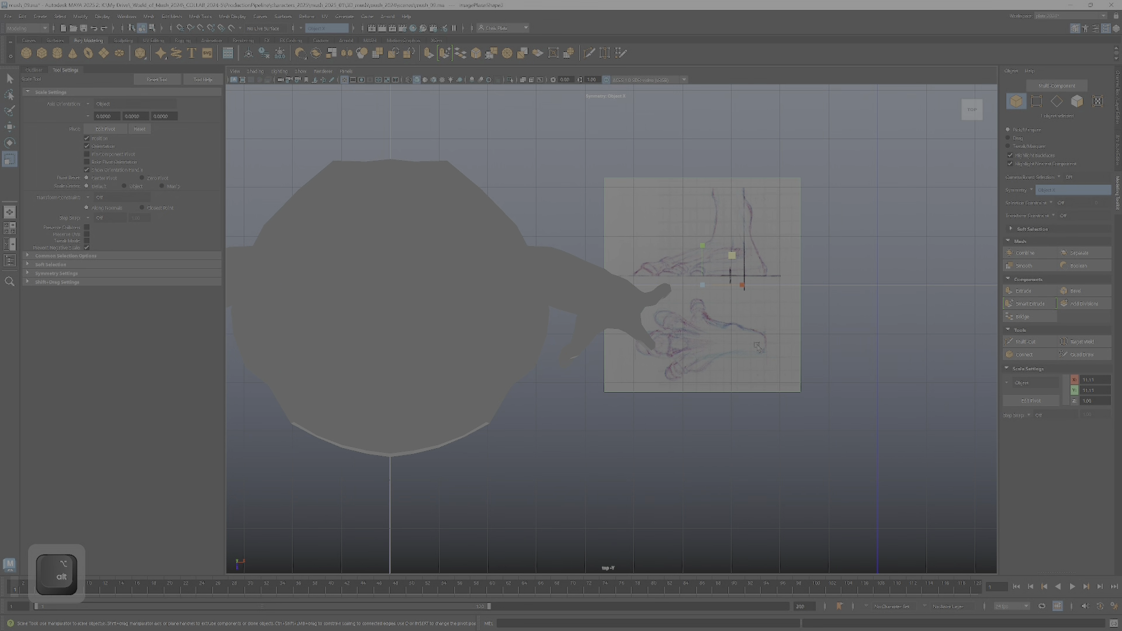
Step: Rotate the foot image plane a quarter turn about the vertical axis so the toes point toward the character's front
key(e)
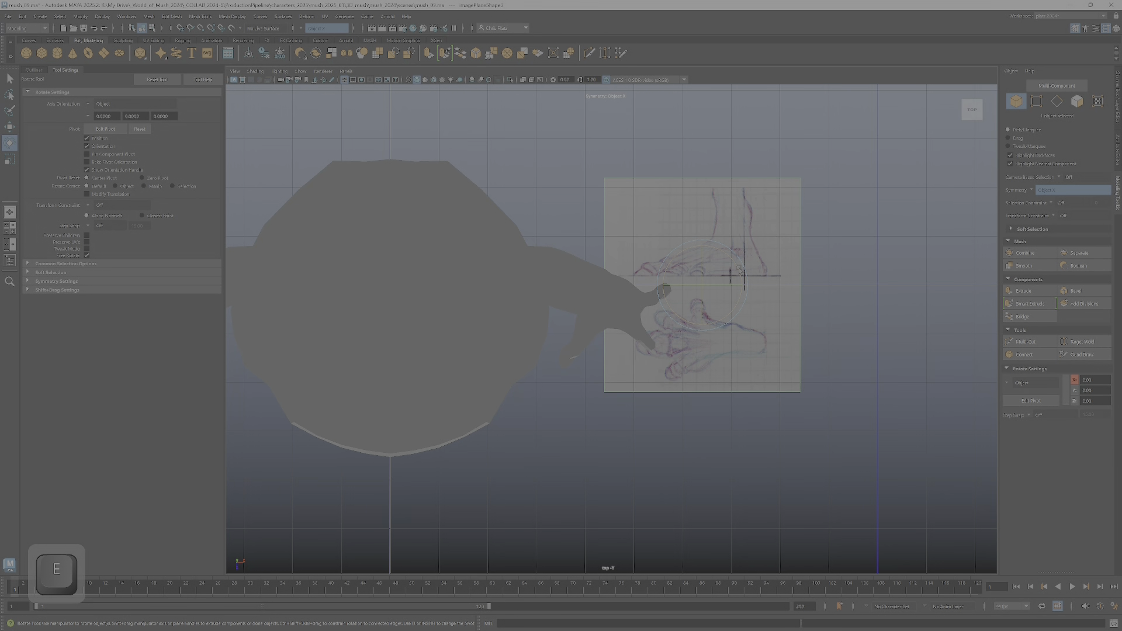
drag(739, 276, 676, 187)
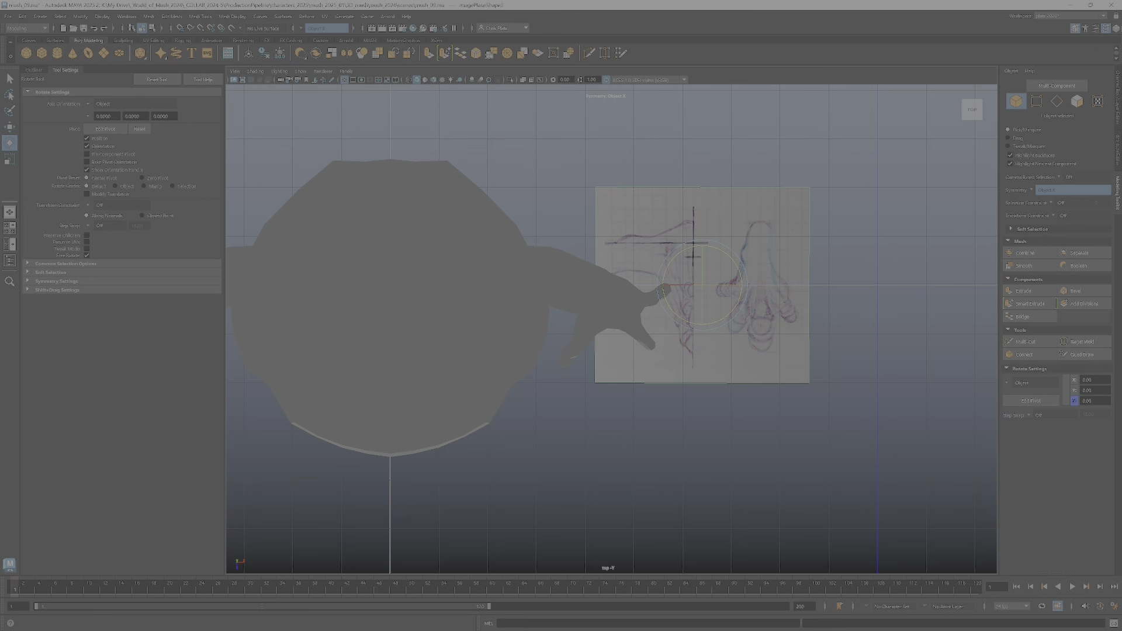
click(1116, 29)
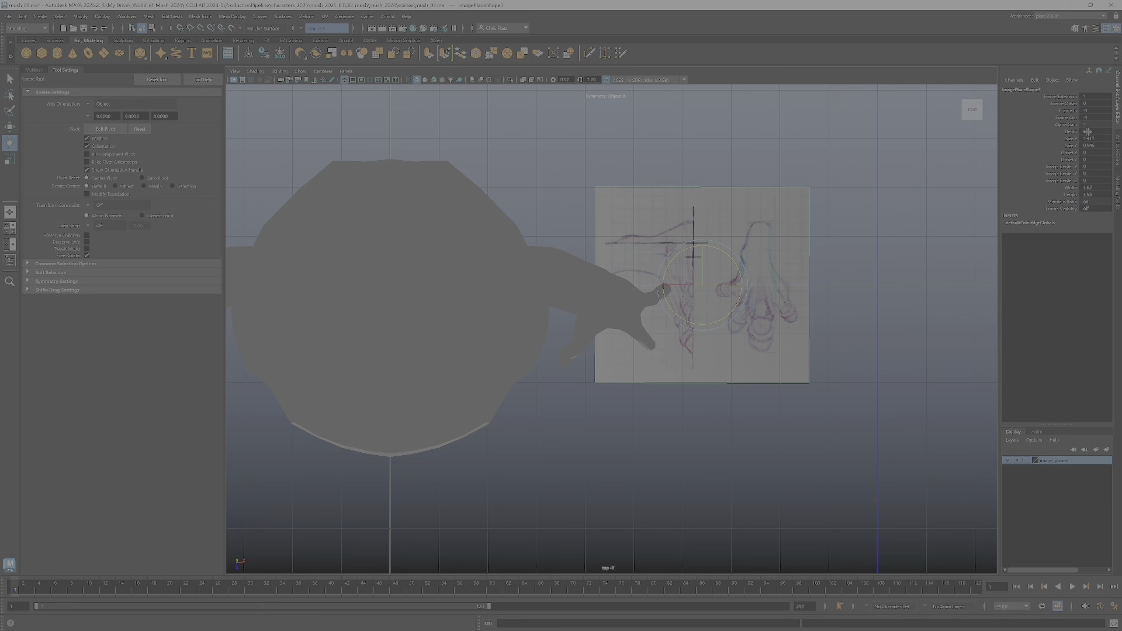
key(w)
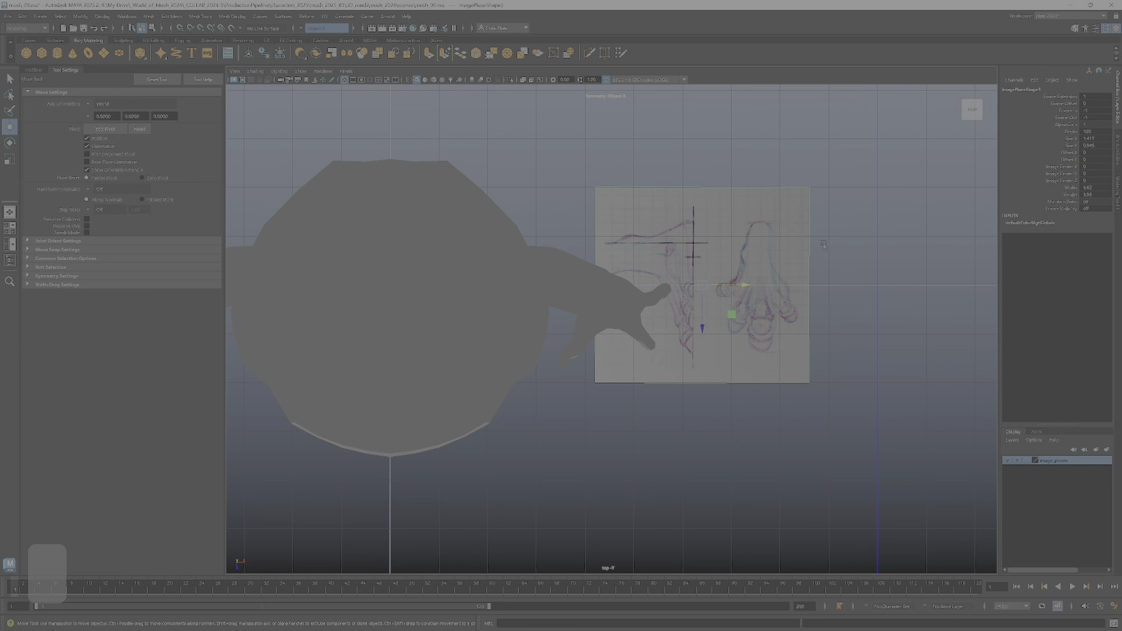
key(e)
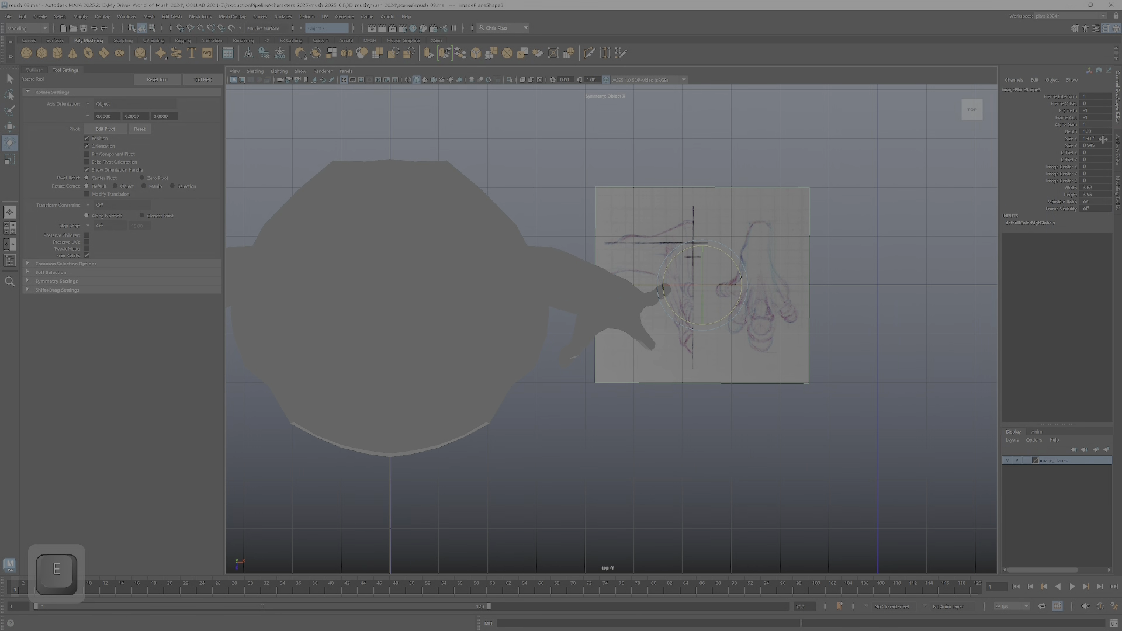
click(938, 161)
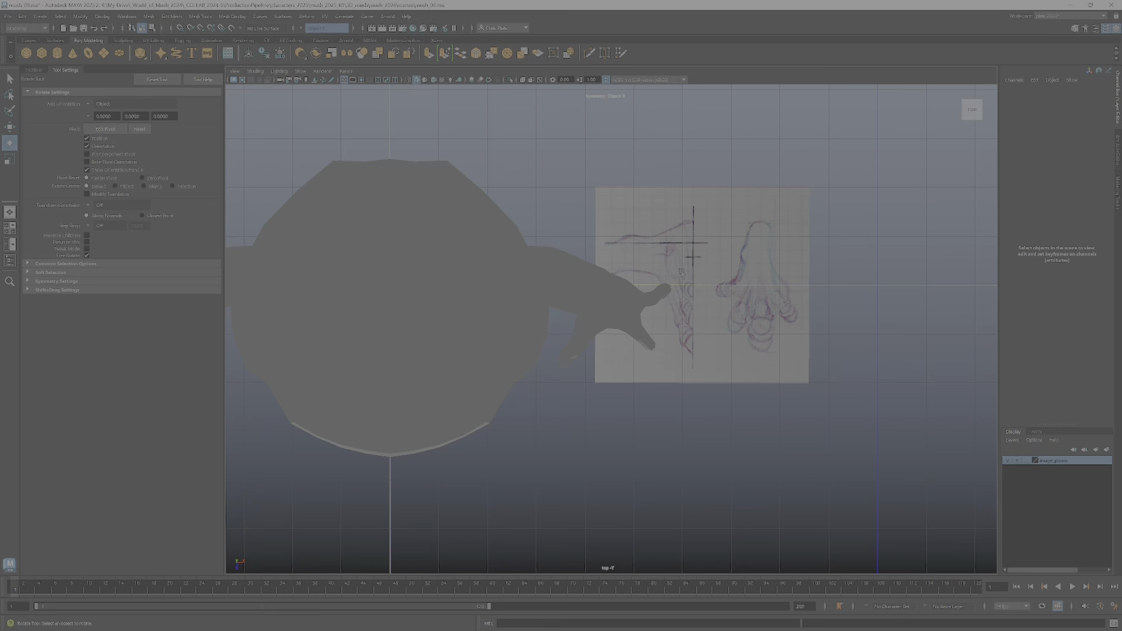
click(680, 269)
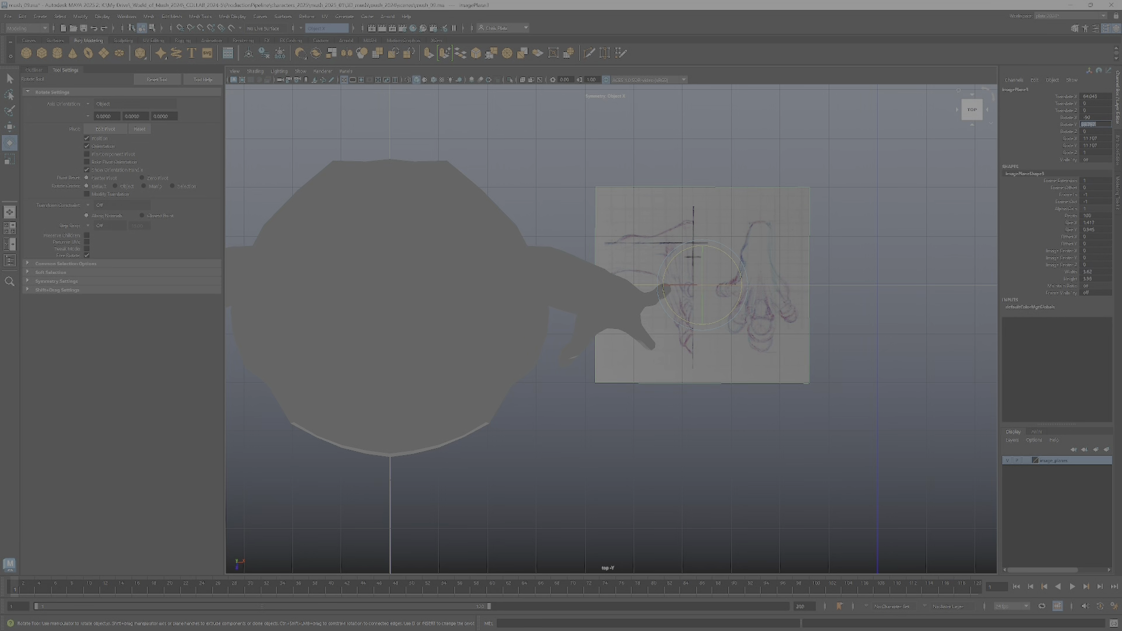
key(Return)
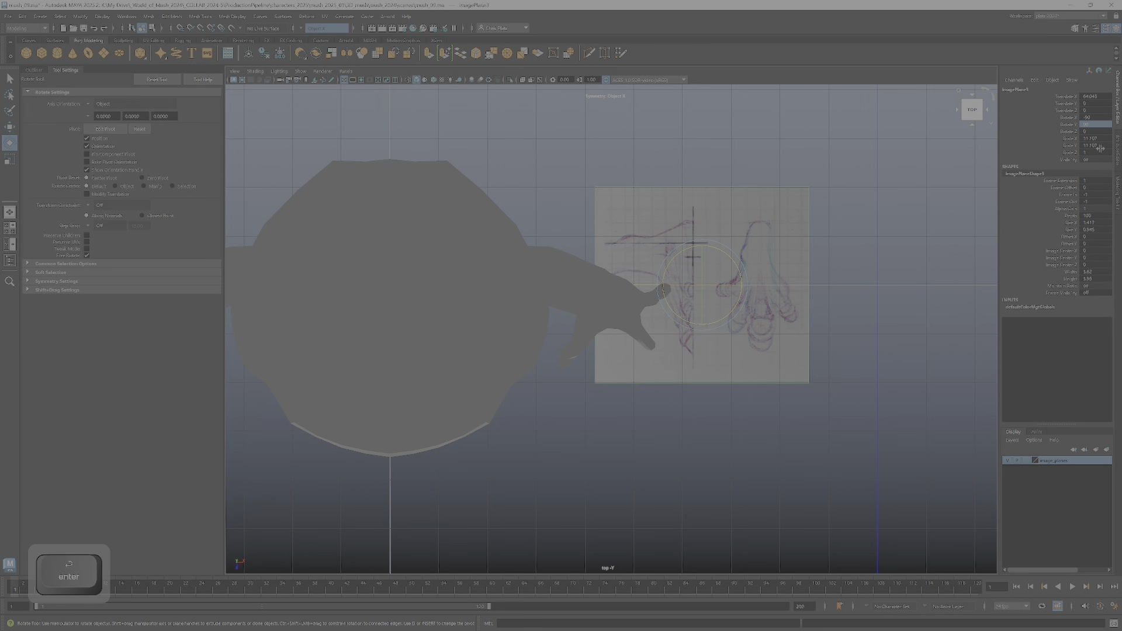
alt+middle_drag(807, 310, 802, 292)
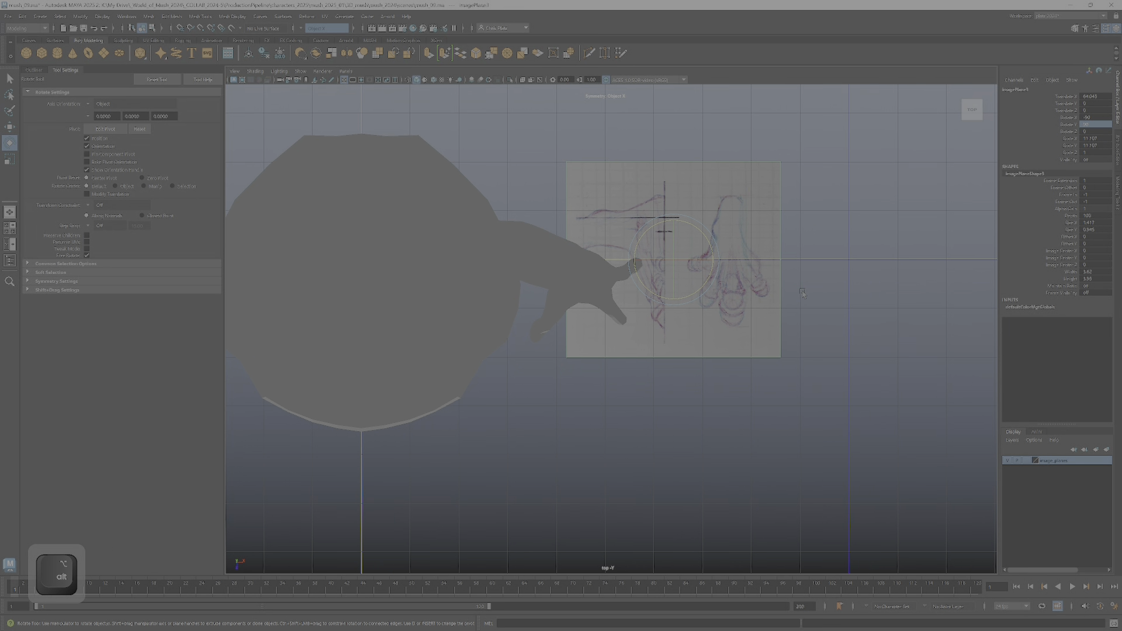
Step: Move the foot image plane horizontally to the foot sketches on the side reference drawing
key(w)
drag(703, 289, 611, 383)
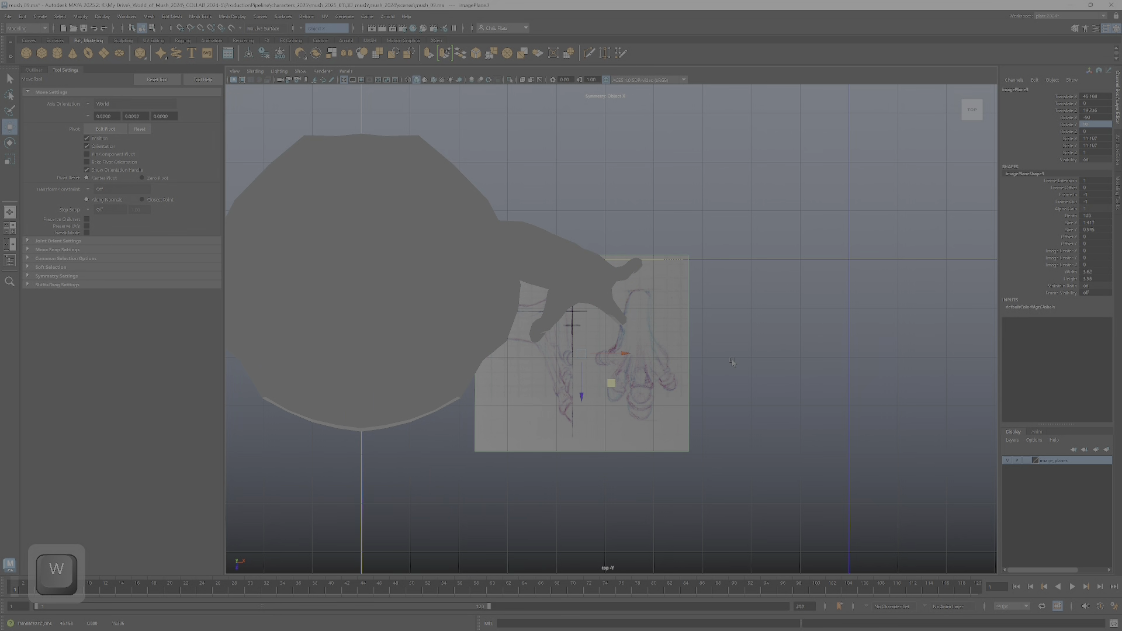
key(space)
key(space)
alt+drag(759, 257, 599, 386)
alt+right_drag(599, 386, 704, 433)
alt+middle_drag(704, 432, 632, 429)
alt+scroll(728, 231, up, 5)
alt+drag(690, 412, 524, 285)
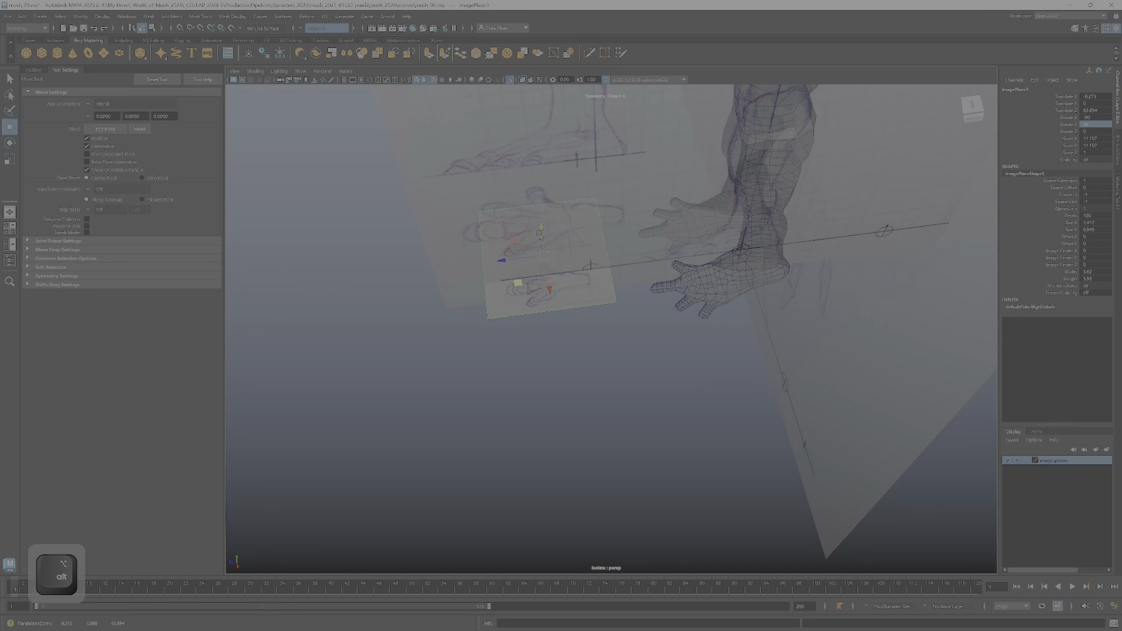
Step: Raise the foot image plane to the top-view foot sketch and enlarge it toward the size of the side drawing's foot
drag(540, 237, 538, 120)
scroll(538, 120, up, 2)
alt+middle_drag(538, 120, 597, 367)
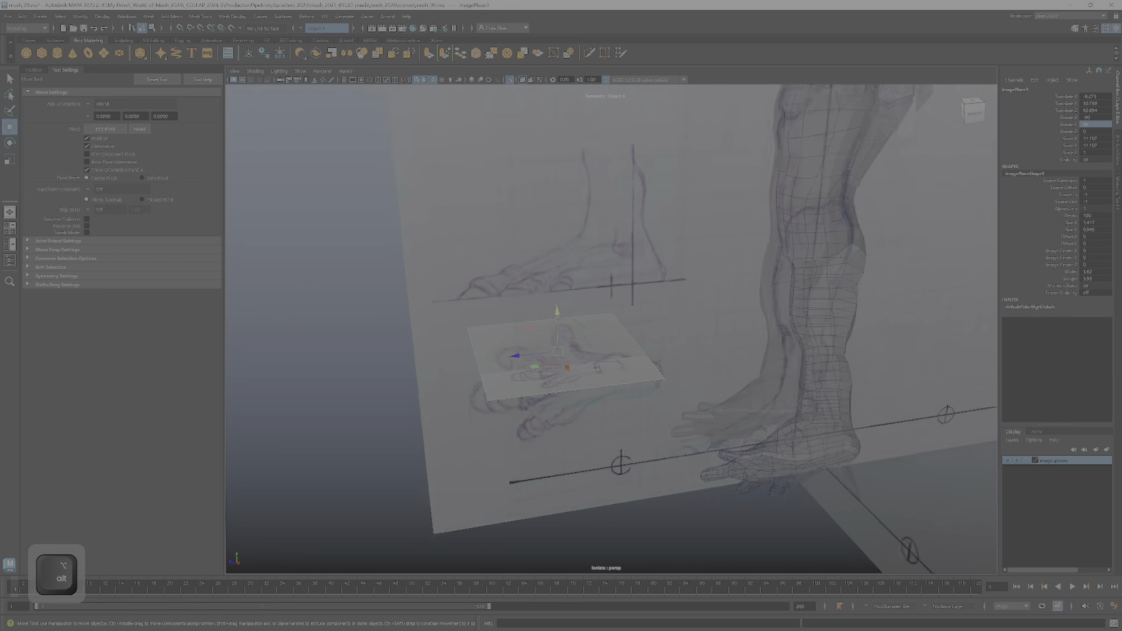
alt+drag(597, 367, 622, 371)
key(r)
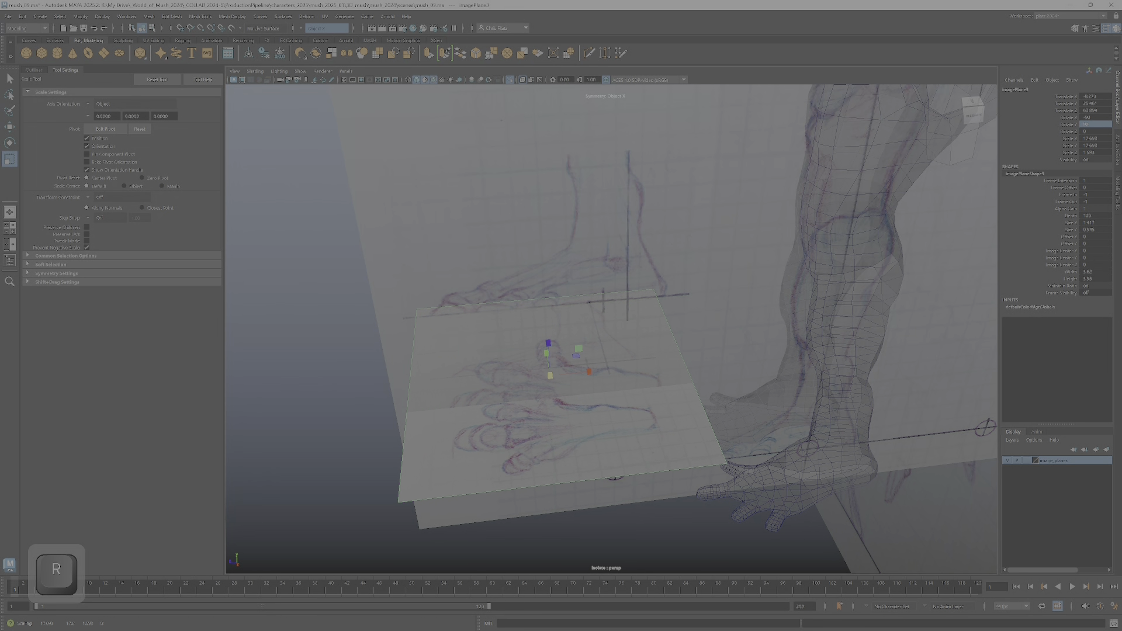
Step: Make the foot image plane semi-transparent with an Alpha Gain of about 0.675 and darken it by lowering its Color Gain
click(1099, 29)
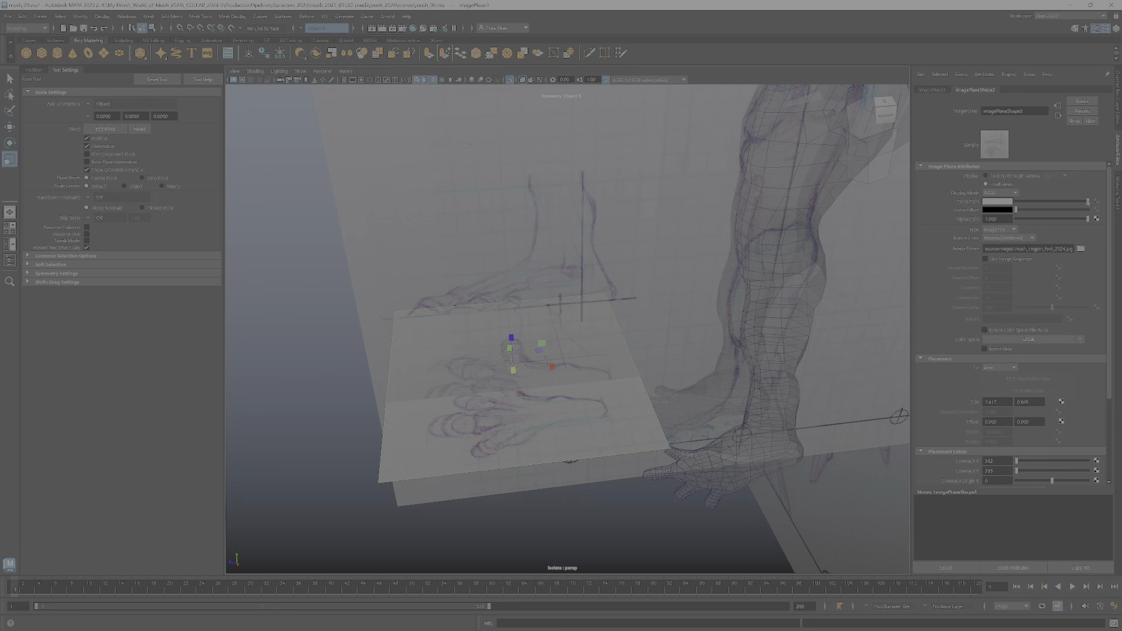
drag(1080, 203, 1074, 225)
mouse_move(571, 406)
alt+mouse_down()
mouse_move(574, 320)
mouse_move(561, 427)
mouse_move(563, 413)
alt+mouse_up()
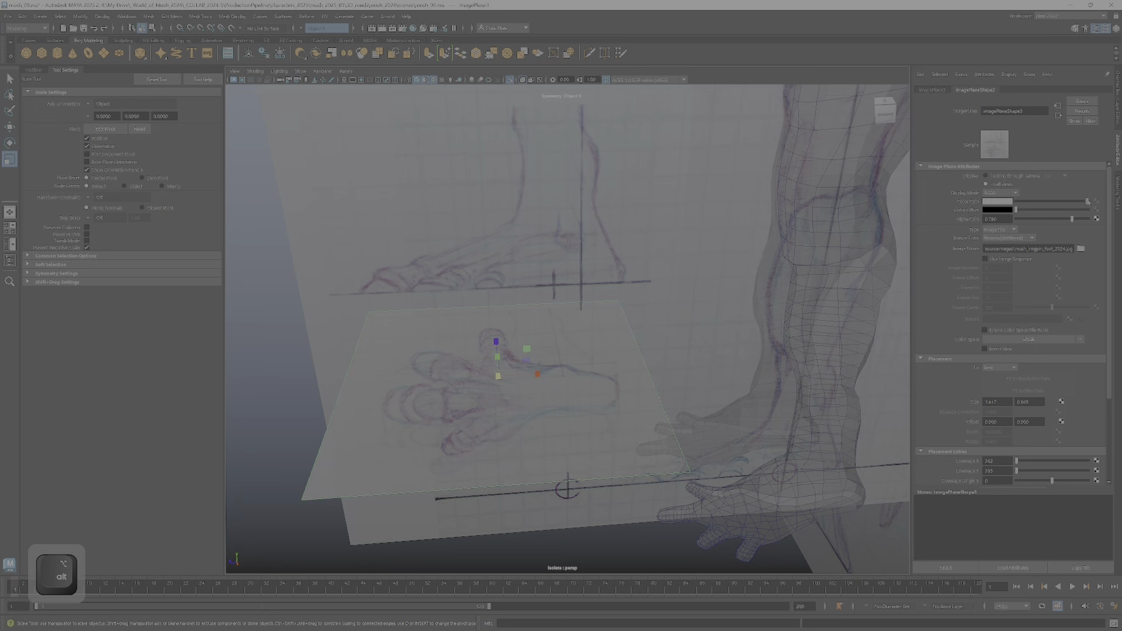
drag(1086, 201, 1077, 201)
alt+drag(663, 343, 695, 389)
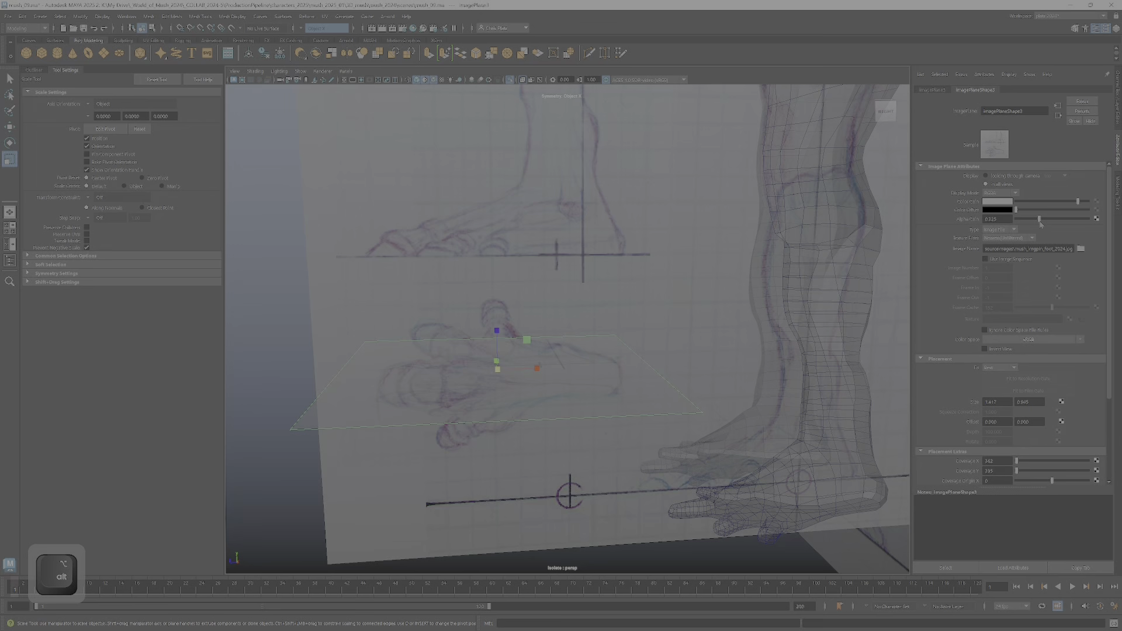
alt+drag(686, 345, 678, 416)
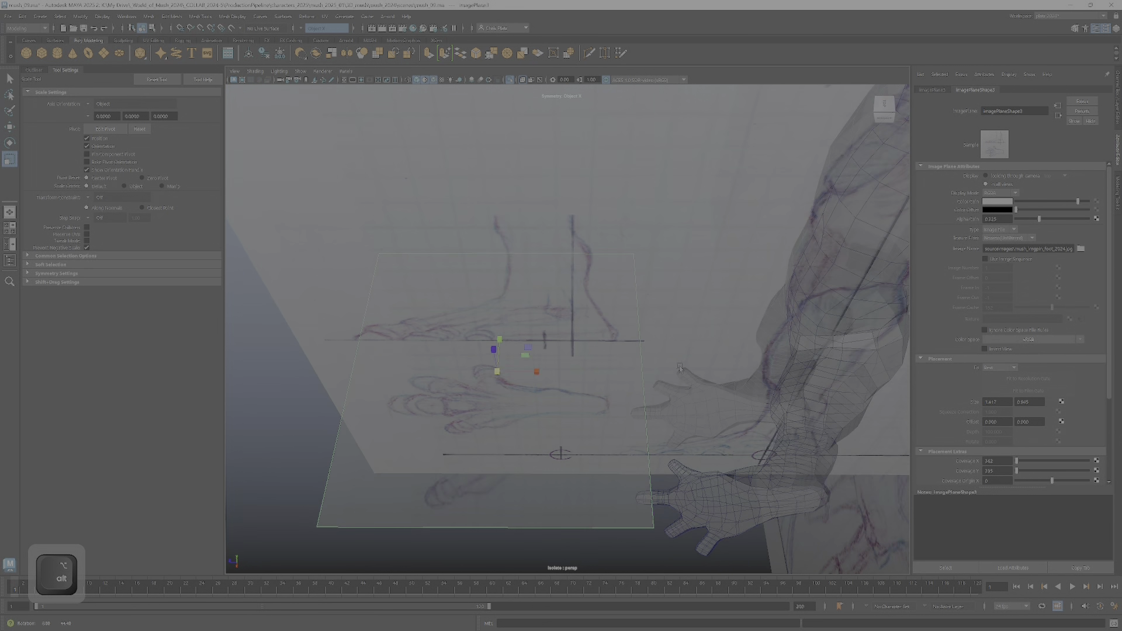
alt+drag(999, 305, 1005, 273)
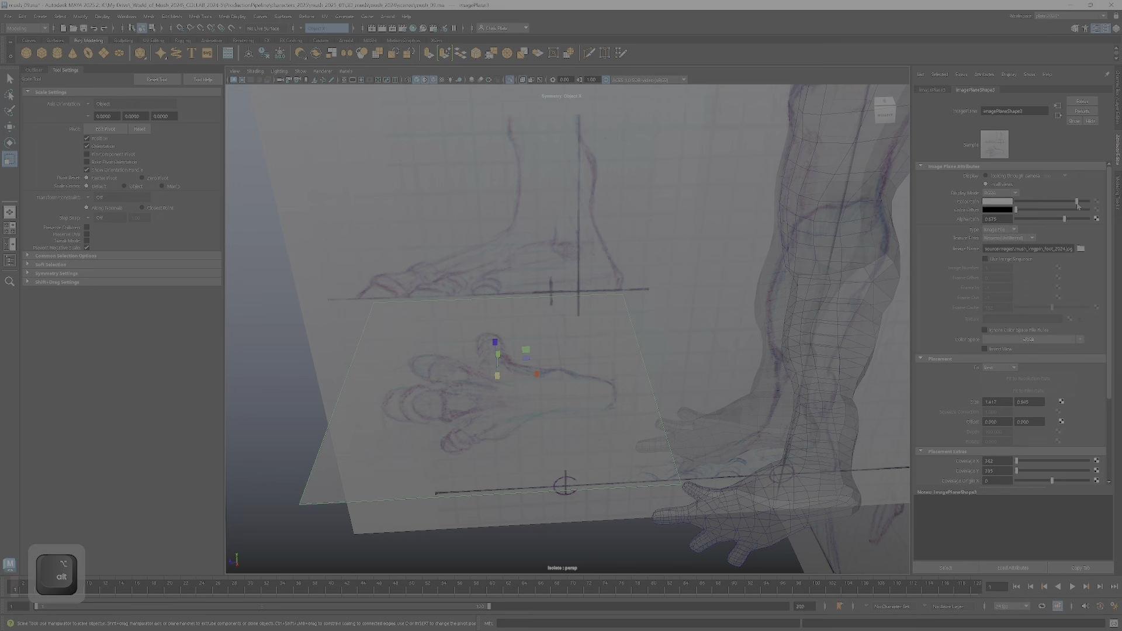
drag(1078, 202, 1061, 202)
alt+drag(612, 298, 657, 439)
alt+drag(634, 483, 630, 458)
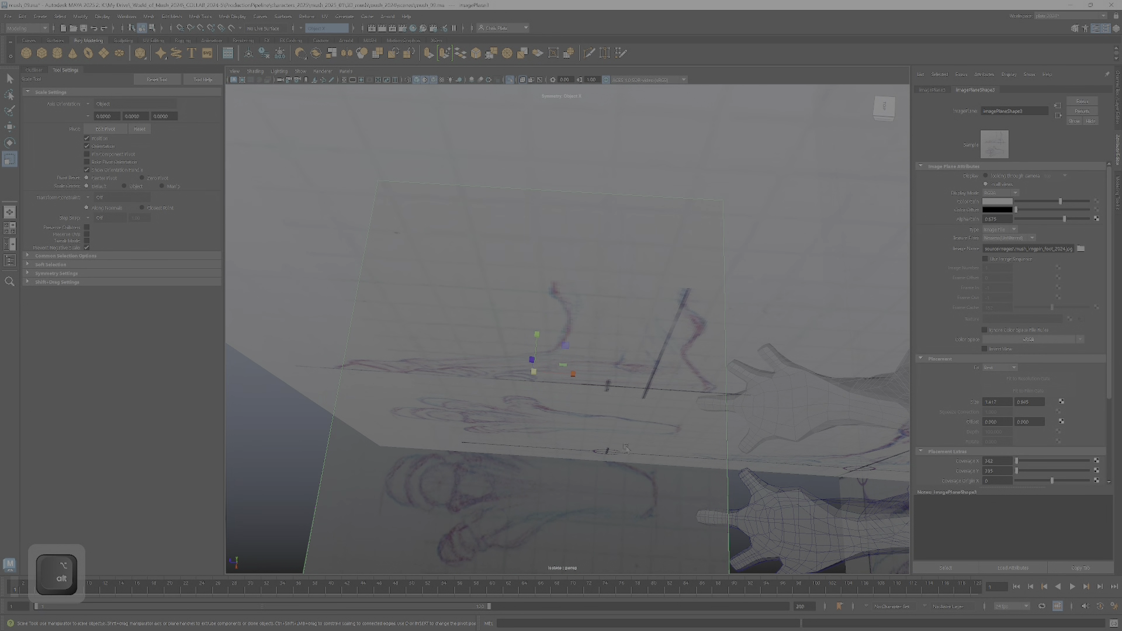
Step: Shift and rescale the foot image plane to align with the side drawing's foot sketches, and undo the last move
key(w)
drag(499, 410, 597, 294)
key(r)
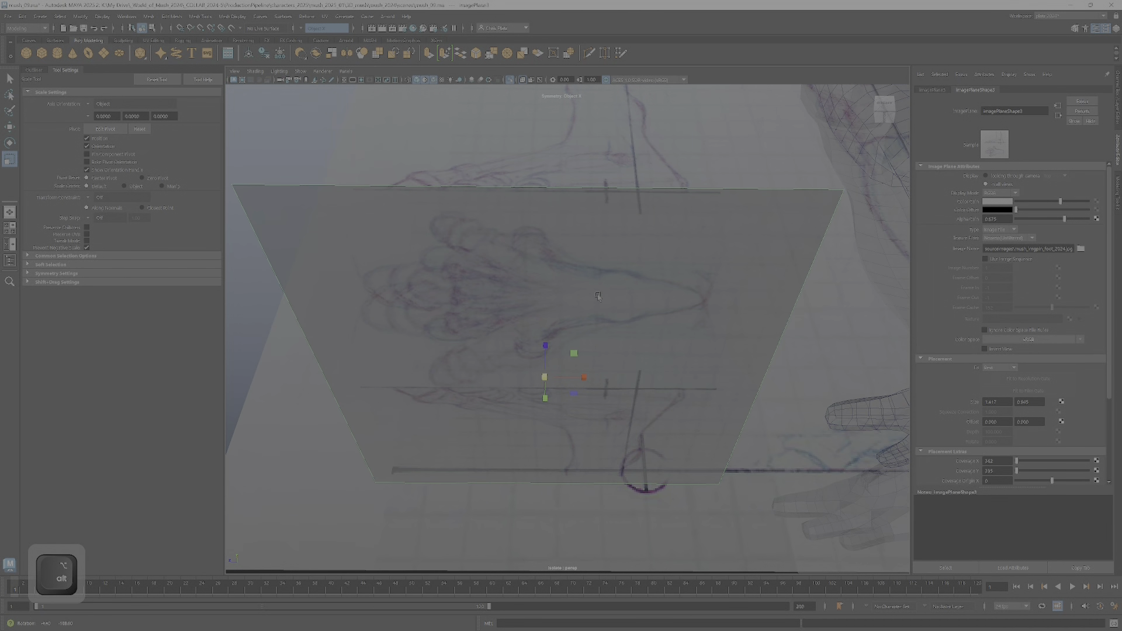
key(w)
mouse_move(500, 379)
mouse_down()
mouse_move(511, 378)
mouse_move(502, 376)
mouse_up()
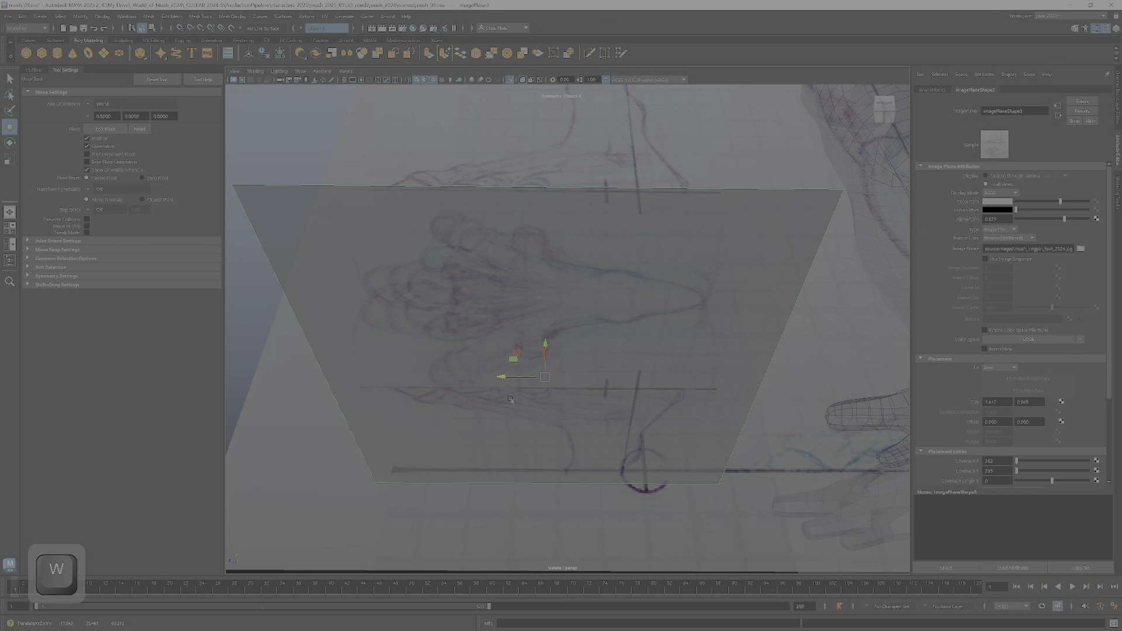
drag(545, 345, 543, 351)
key(ctrl+z)
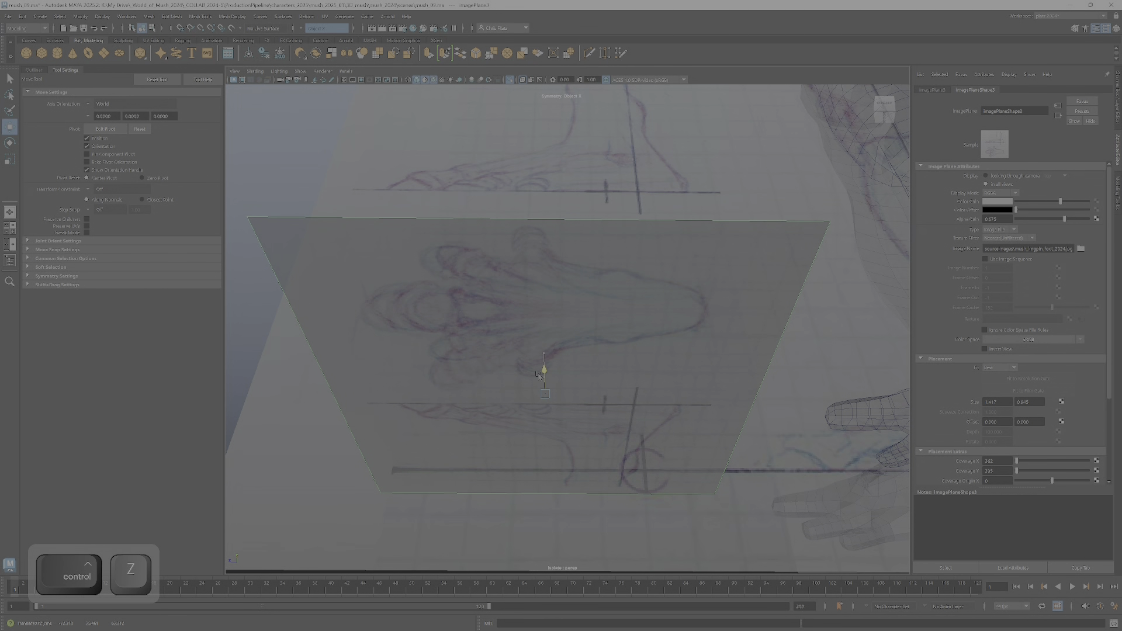
Step: Nudge the foot image plane along the foot's length to line up its heel and toes with the side drawing
mouse_move(544, 374)
alt+mouse_down()
mouse_move(549, 451)
mouse_move(543, 390)
mouse_move(584, 380)
mouse_move(579, 444)
mouse_move(580, 415)
alt+mouse_up()
key(r)
key(w)
drag(507, 281, 506, 282)
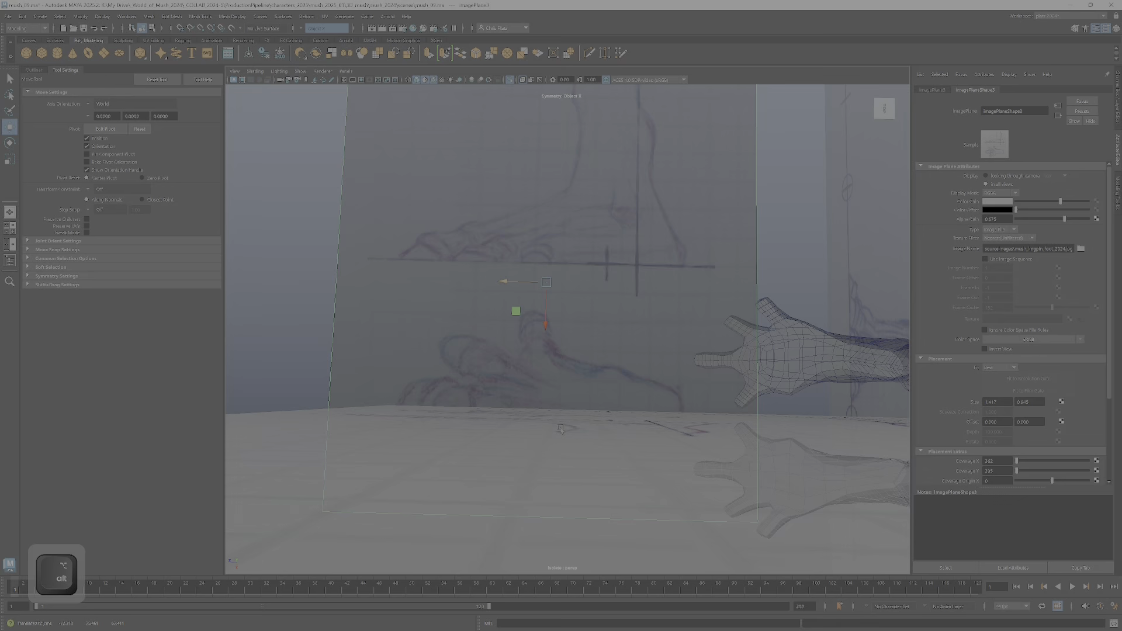
Step: Move the foot image plane sideways out of the side drawing, and set its Translate X to 0
mouse_move(560, 429)
alt+mouse_down()
mouse_move(577, 436)
mouse_move(570, 429)
alt+mouse_up()
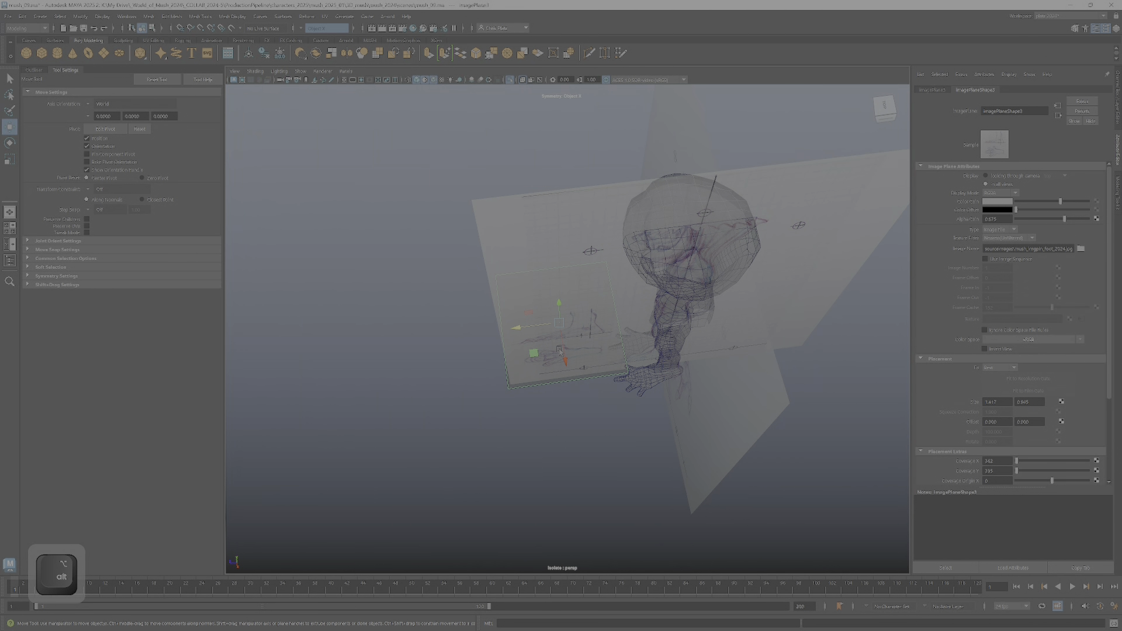
drag(559, 350, 564, 360)
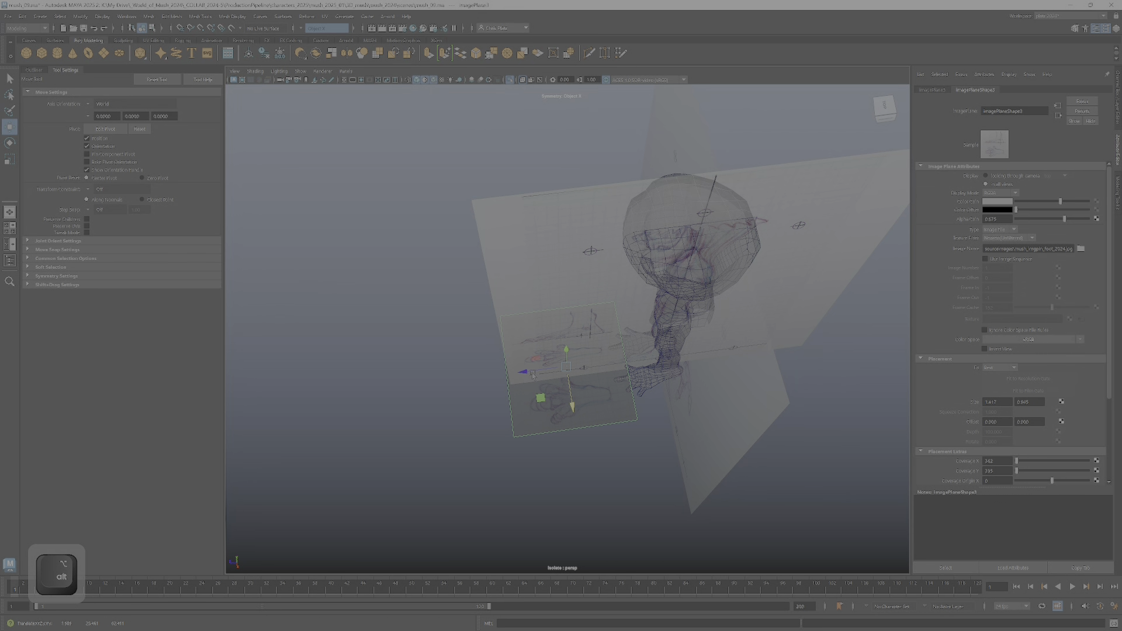
alt+drag(620, 380, 695, 394)
drag(603, 299, 603, 300)
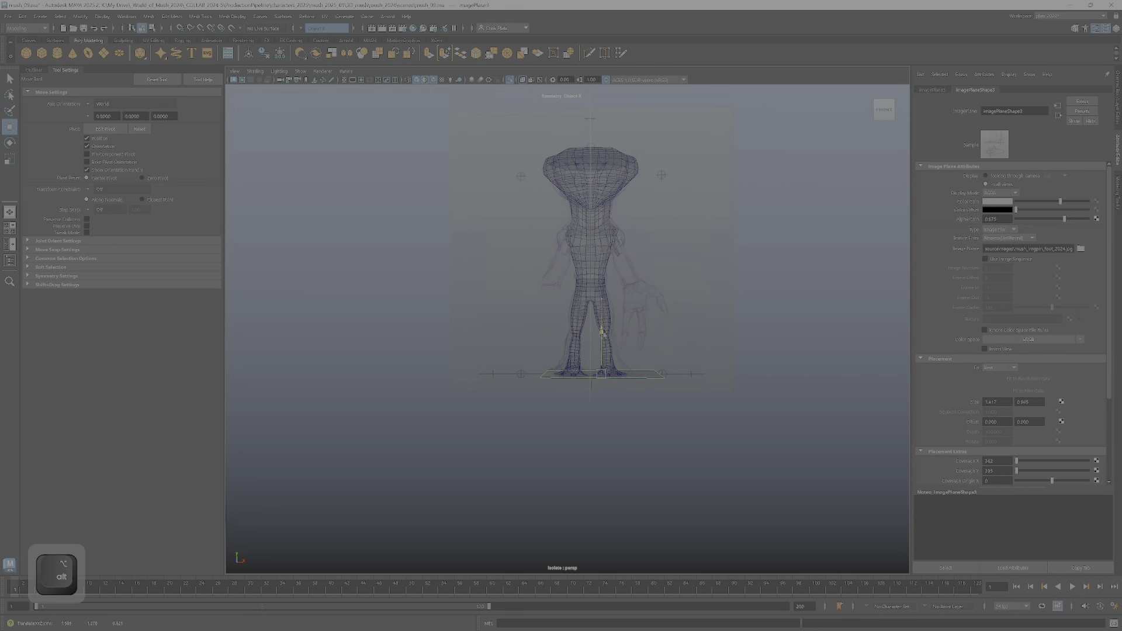
click(1119, 82)
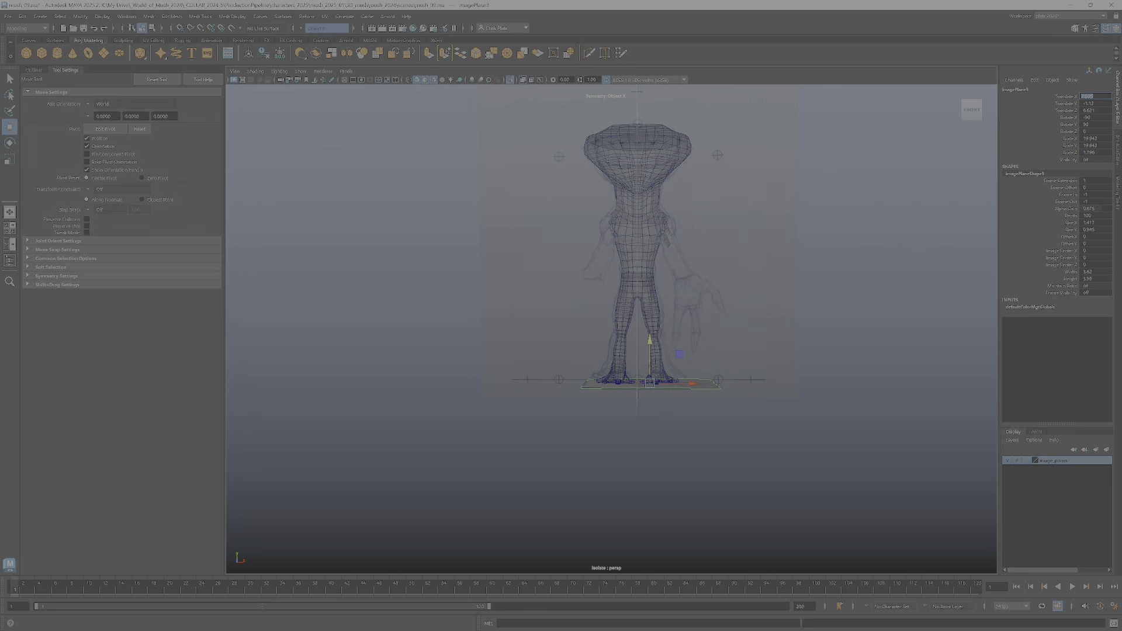
text(0)
key(Return)
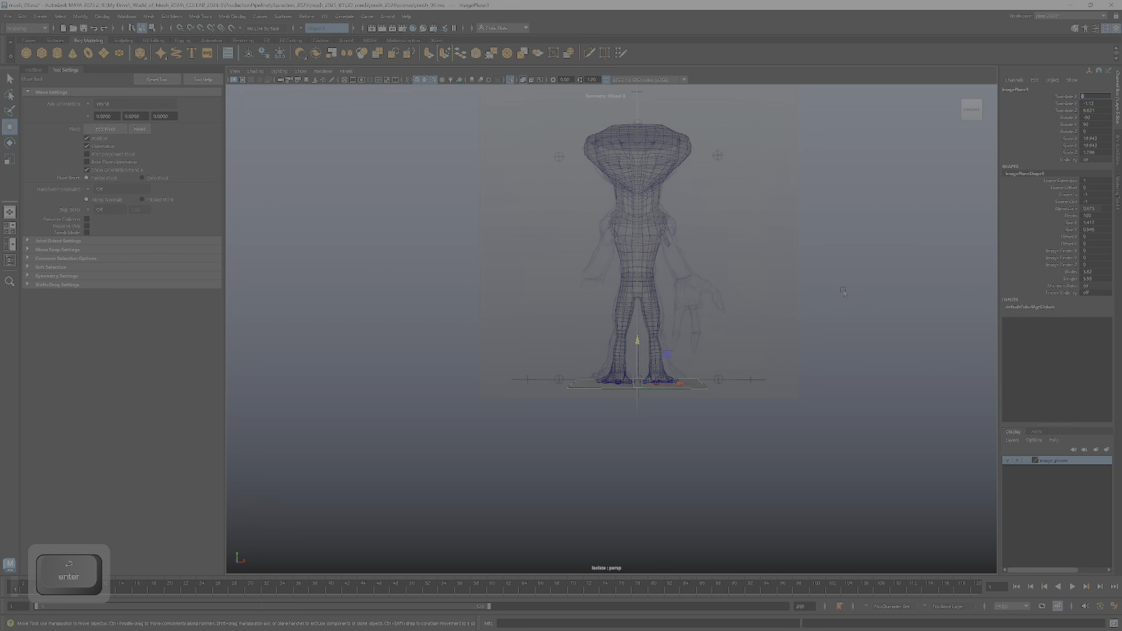
Step: Set the foot image plane's Translate Y to 0 so it lies on the ground line of the front drawing
alt+drag(756, 288, 662, 388)
key(space)
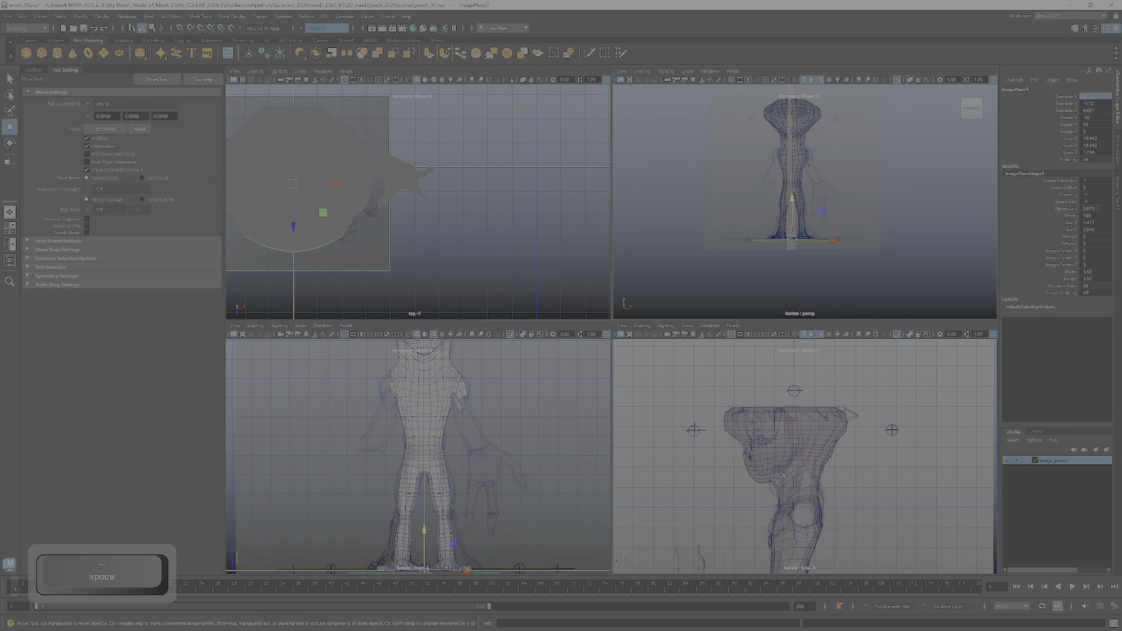
key(space)
alt+middle_drag(752, 483, 764, 386)
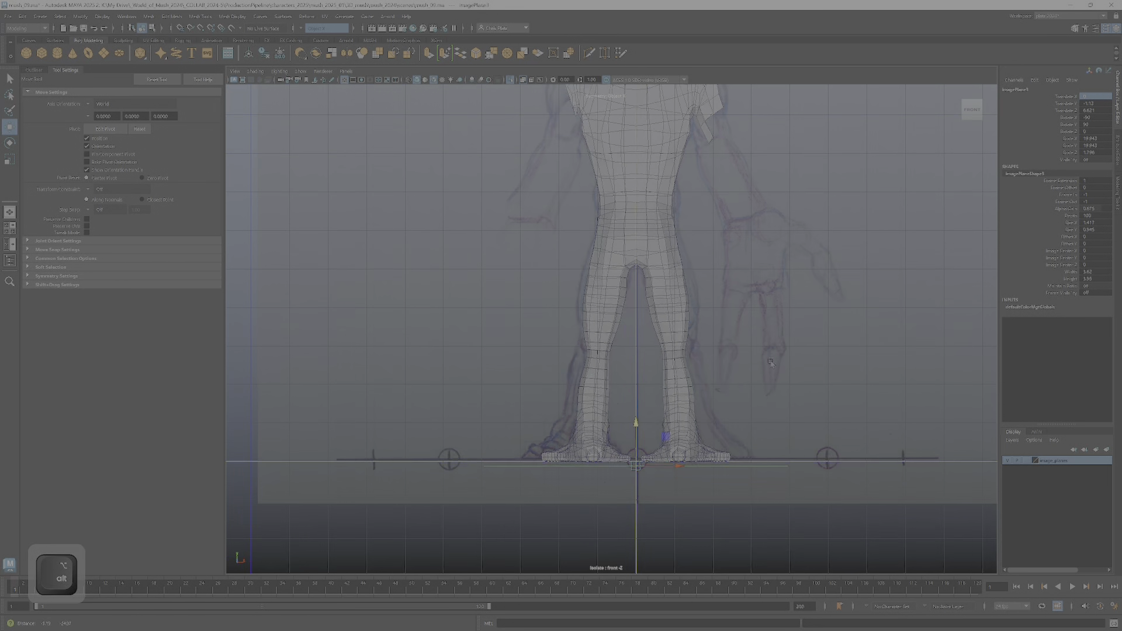
click(636, 423)
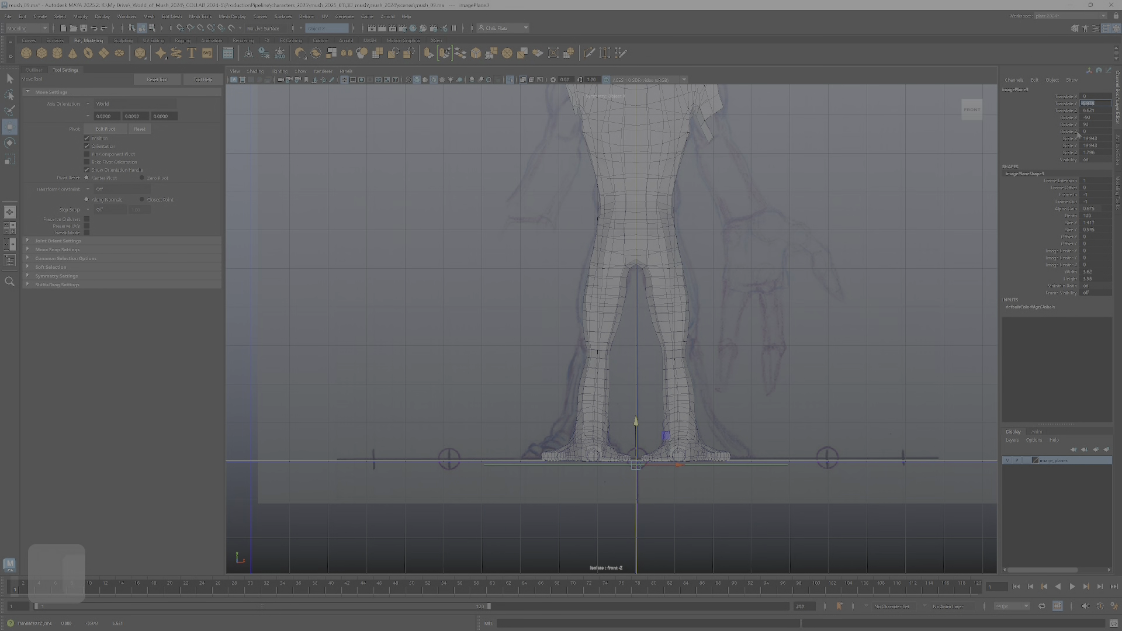
text(0)
key(Return)
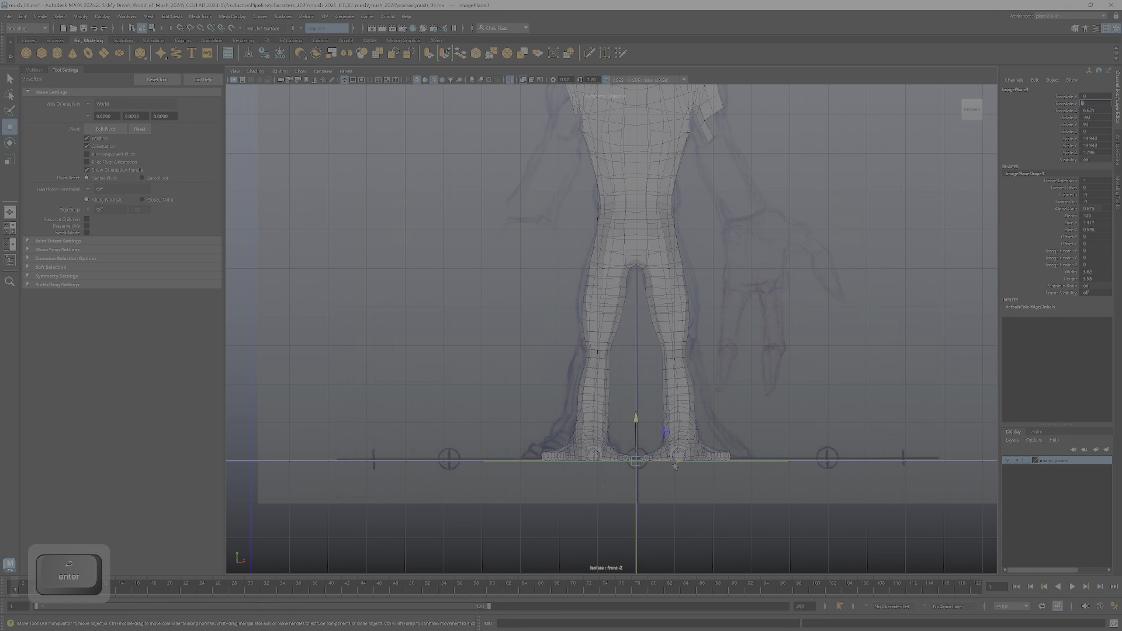
Step: Slide the foot image plane along X from the centre line toward one of the character's feet
drag(675, 465, 681, 462)
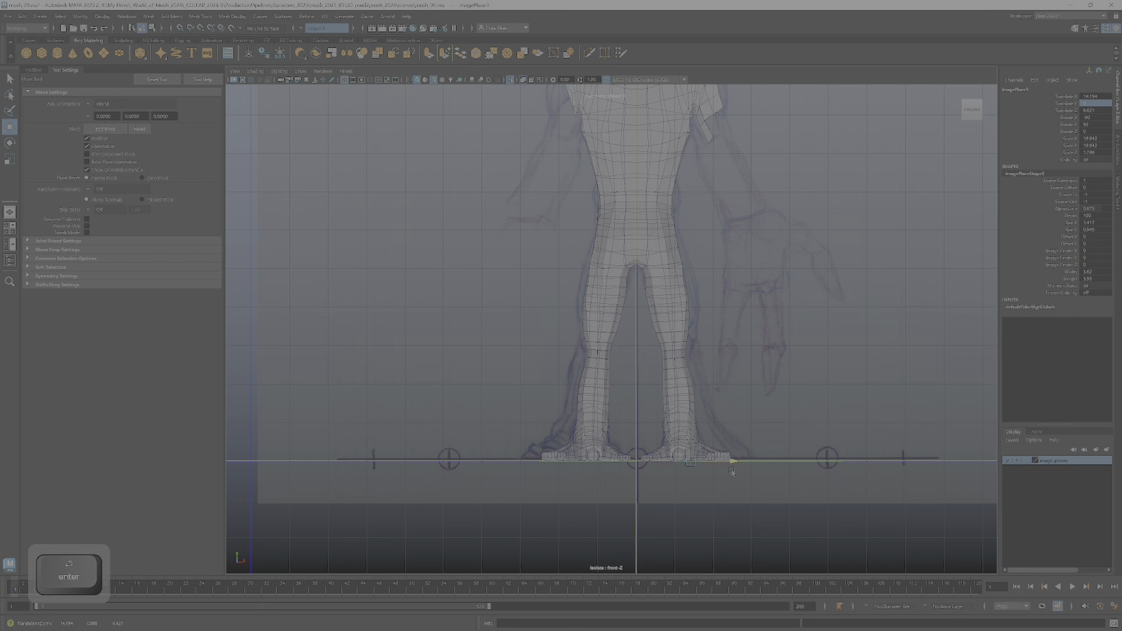
key(space)
key(space)
alt+drag(724, 327, 745, 336)
alt+drag(737, 369, 563, 451)
key(space)
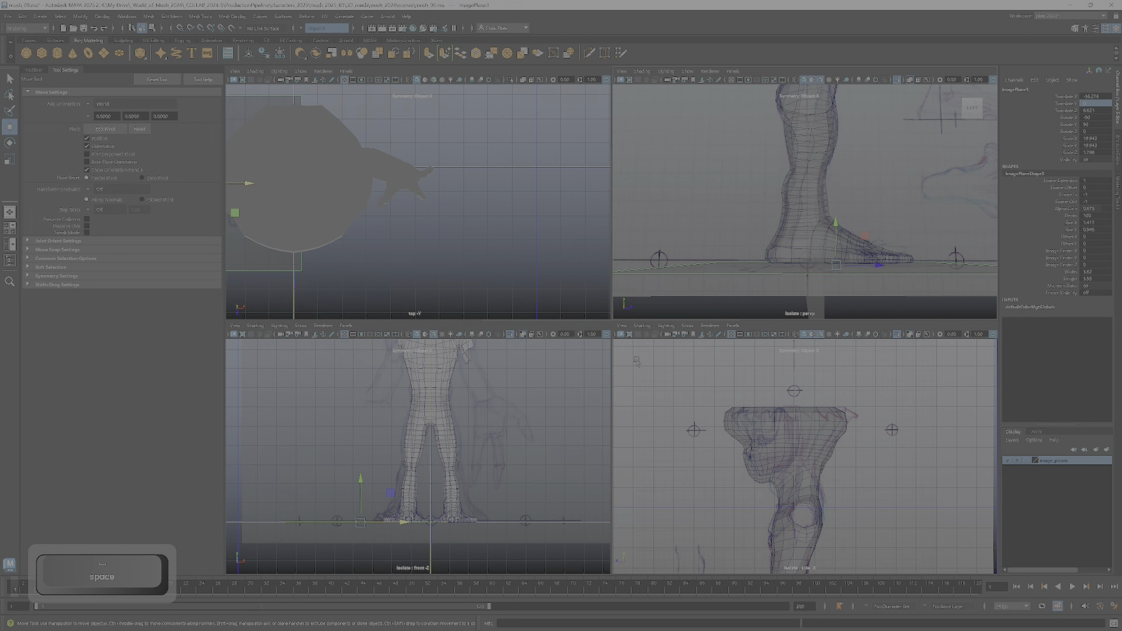
Step: Shift the foot image plane along Z to line up the heel of its top-view sketch with the model's heel
key(space)
alt+right_drag(770, 498, 718, 425)
alt+middle_drag(719, 425, 754, 206)
key(space)
mouse_move(753, 205)
alt+mouse_down()
mouse_move(705, 215)
mouse_move(714, 132)
alt+mouse_up()
alt+middle_drag(713, 131, 799, 286)
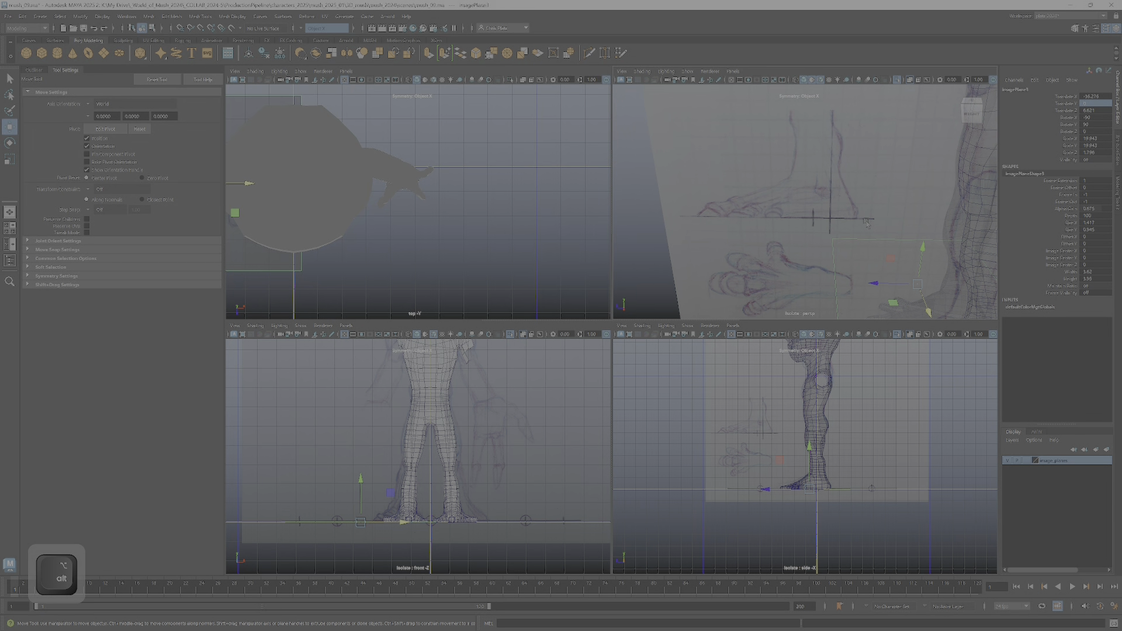
mouse_move(939, 246)
alt+mouse_down()
mouse_move(830, 227)
mouse_move(860, 238)
mouse_move(958, 224)
alt+mouse_up()
alt+drag(813, 212, 800, 185)
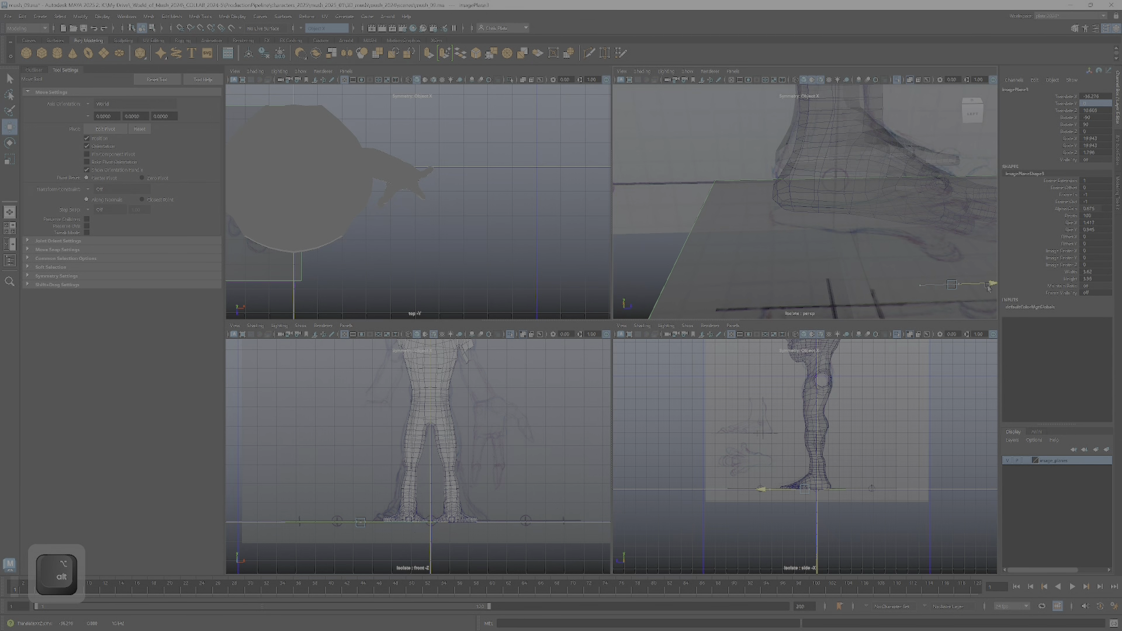
mouse_move(937, 287)
alt+mouse_down()
mouse_move(951, 304)
mouse_move(937, 281)
mouse_move(940, 290)
alt+mouse_up()
alt+drag(754, 161, 770, 218)
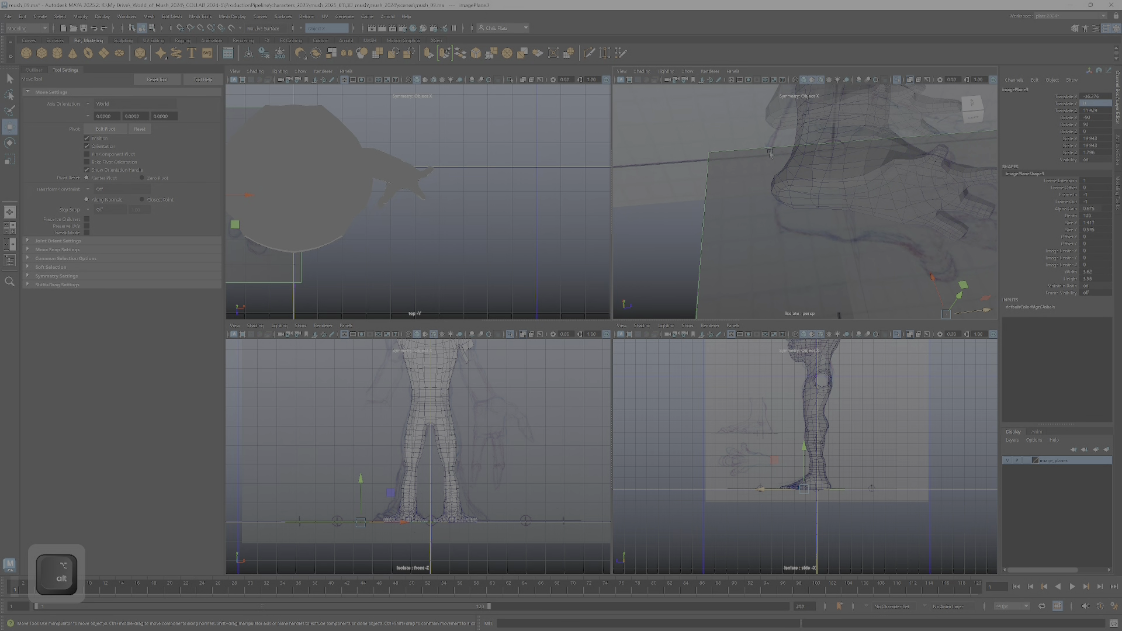
Step: Fine-tune the foot image plane's Z position against the toes of the model and the side drawing
alt+drag(768, 150, 828, 199)
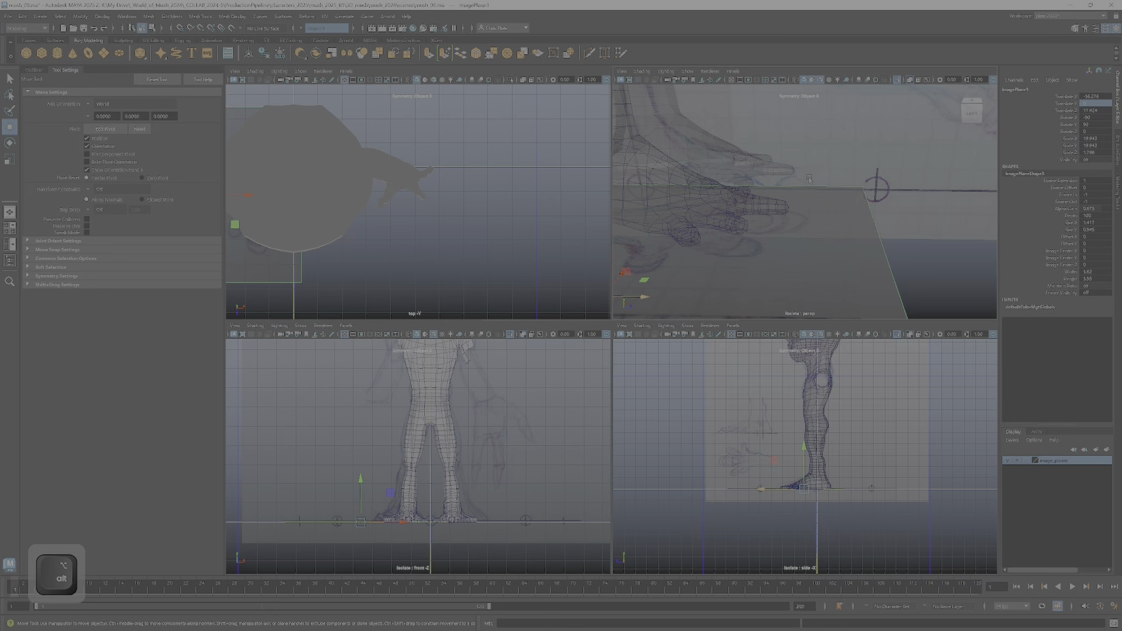
alt+right_drag(808, 220, 859, 158)
alt+middle_drag(859, 158, 854, 129)
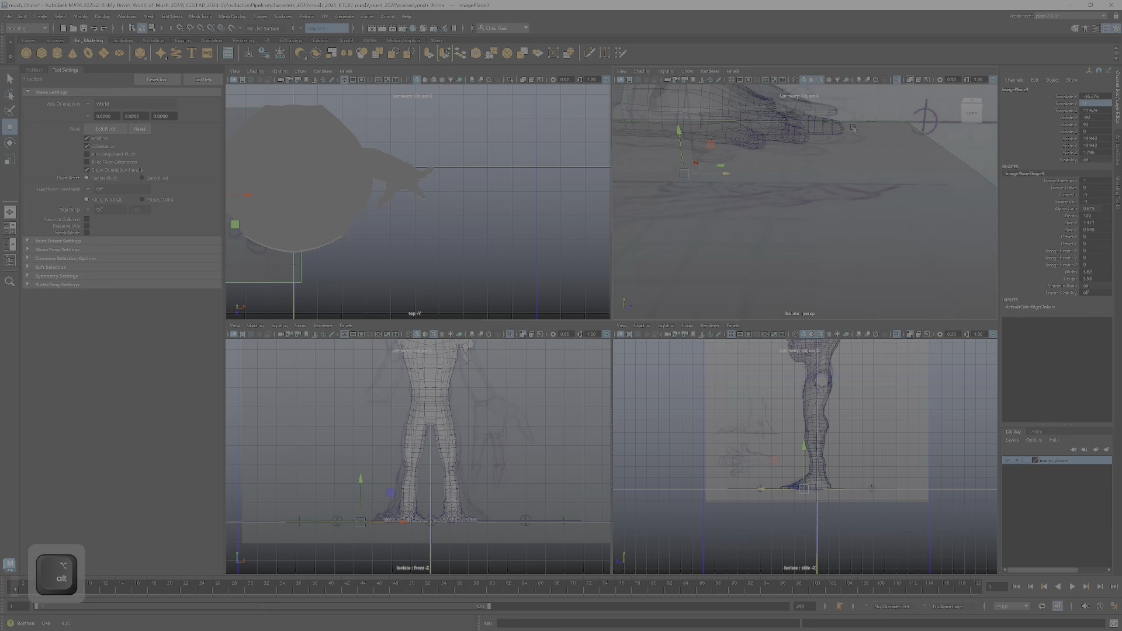
alt+drag(732, 174, 679, 395)
key(space)
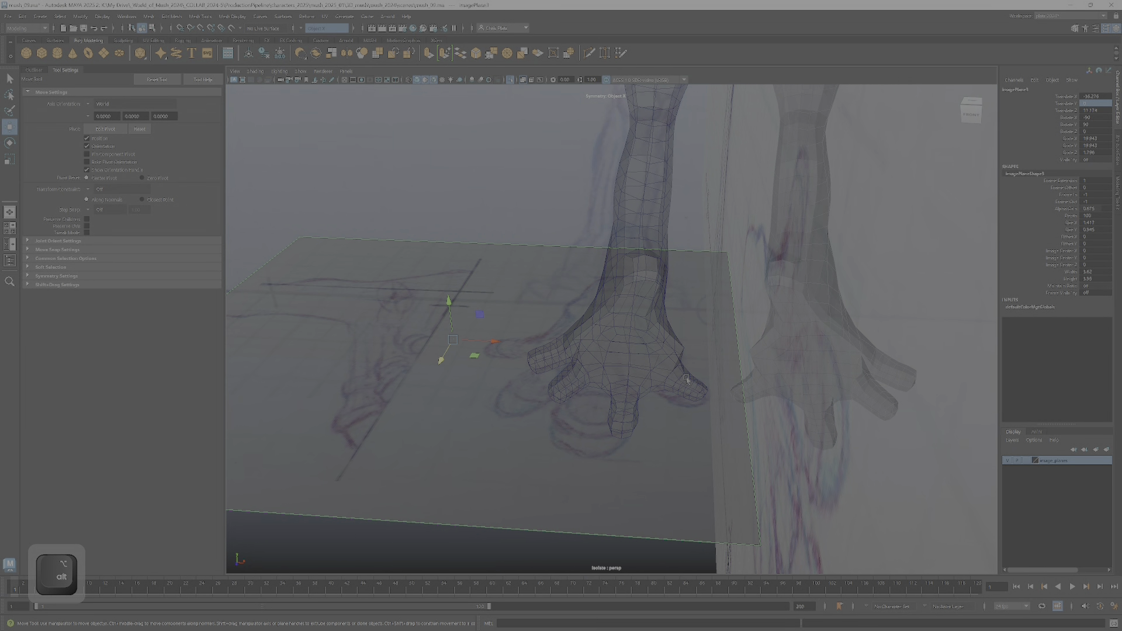
Step: Nudge the foot image plane along X to position the top-view foot sketch beneath the model's foot
alt+drag(687, 381, 595, 404)
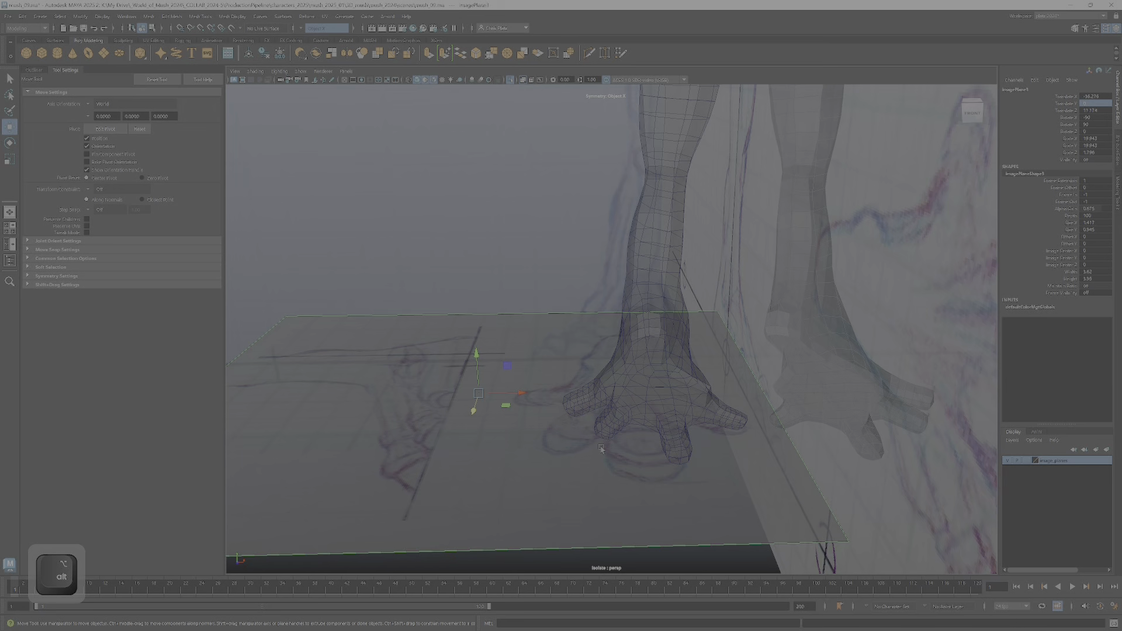
alt+drag(601, 448, 618, 461)
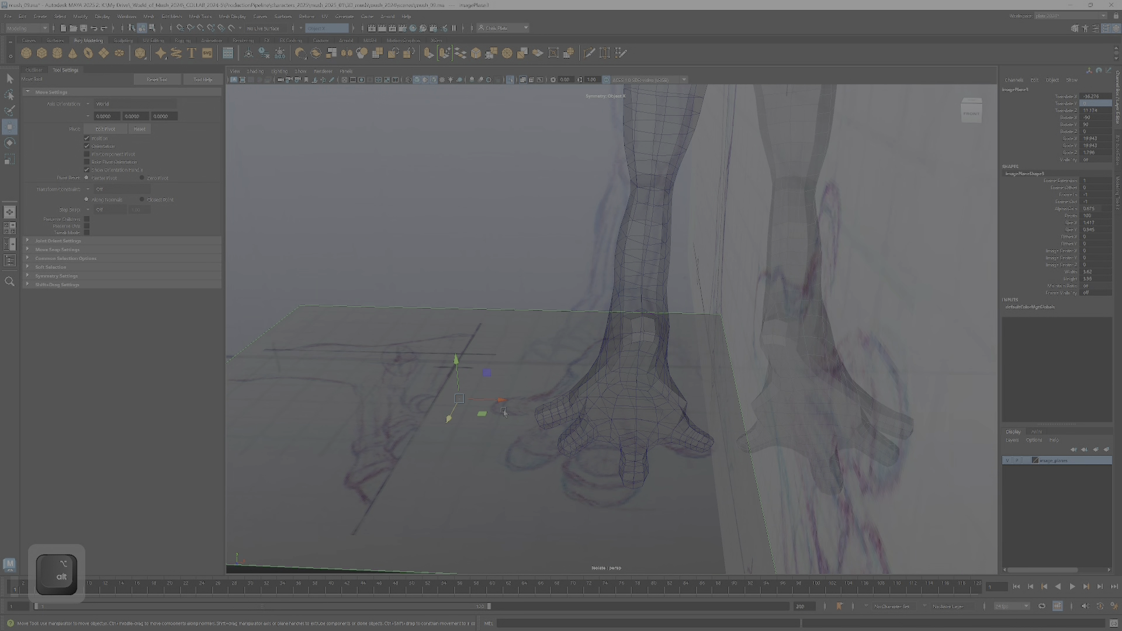
alt+drag(504, 412, 534, 407)
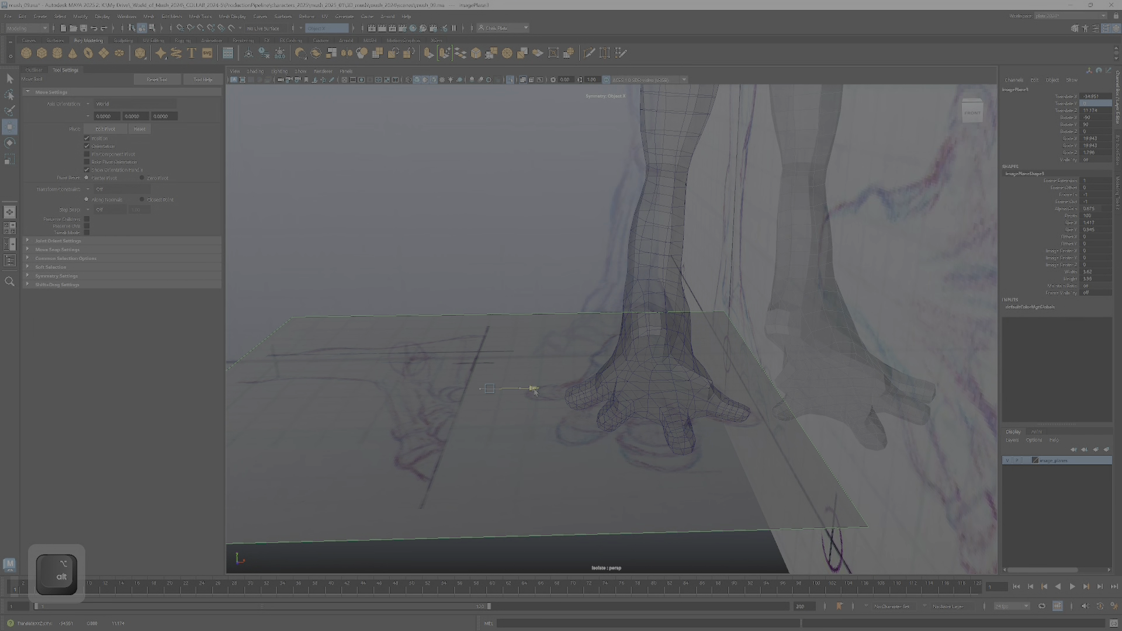
mouse_move(532, 391)
alt+mouse_down()
mouse_move(715, 412)
mouse_move(713, 457)
mouse_move(725, 474)
mouse_move(715, 450)
alt+mouse_up()
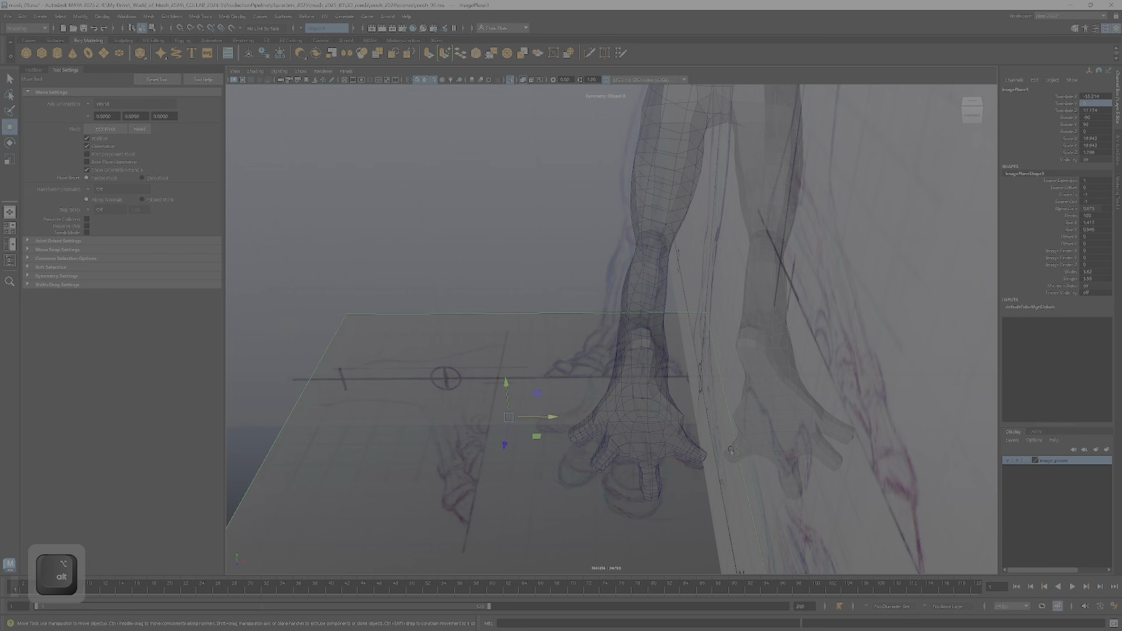
Step: Examine the foot image plane's placement against the model's foot and the front and side drawings from several angles
scroll(759, 338, down, 4)
scroll(708, 305, up, 4)
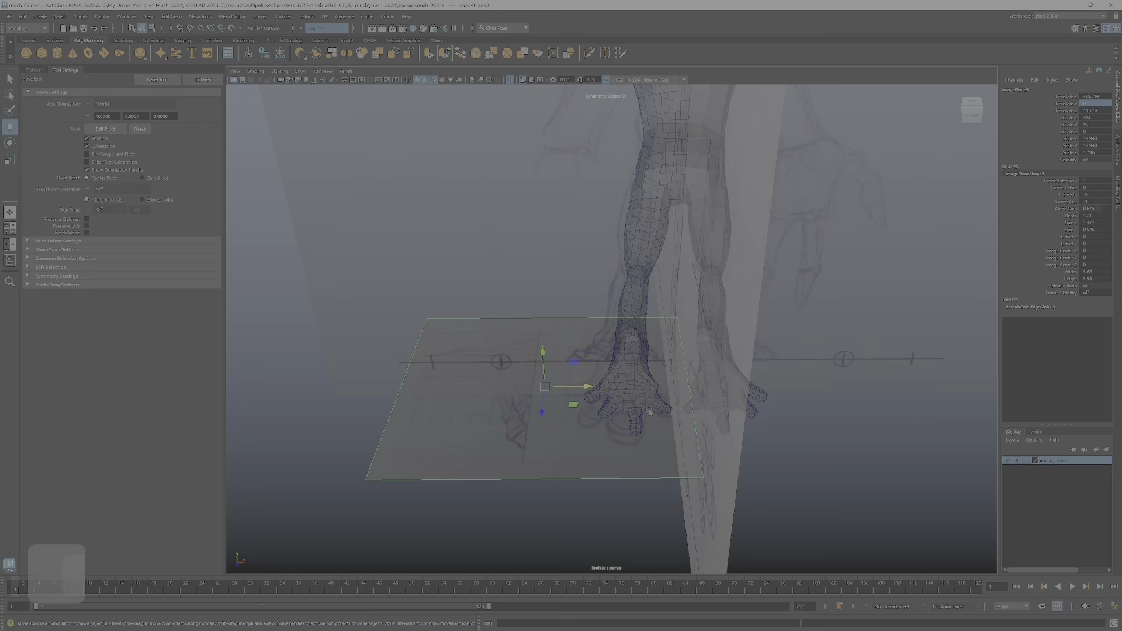
scroll(725, 359, down, 5)
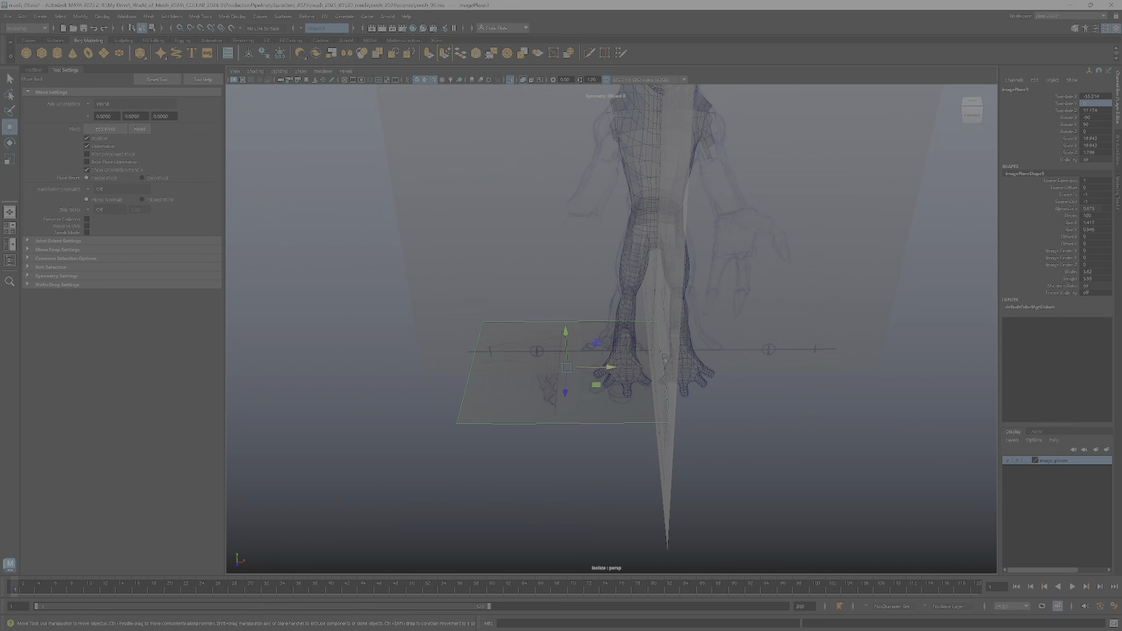
alt+drag(701, 262, 687, 242)
alt+middle_drag(687, 241, 704, 407)
alt+drag(705, 407, 763, 378)
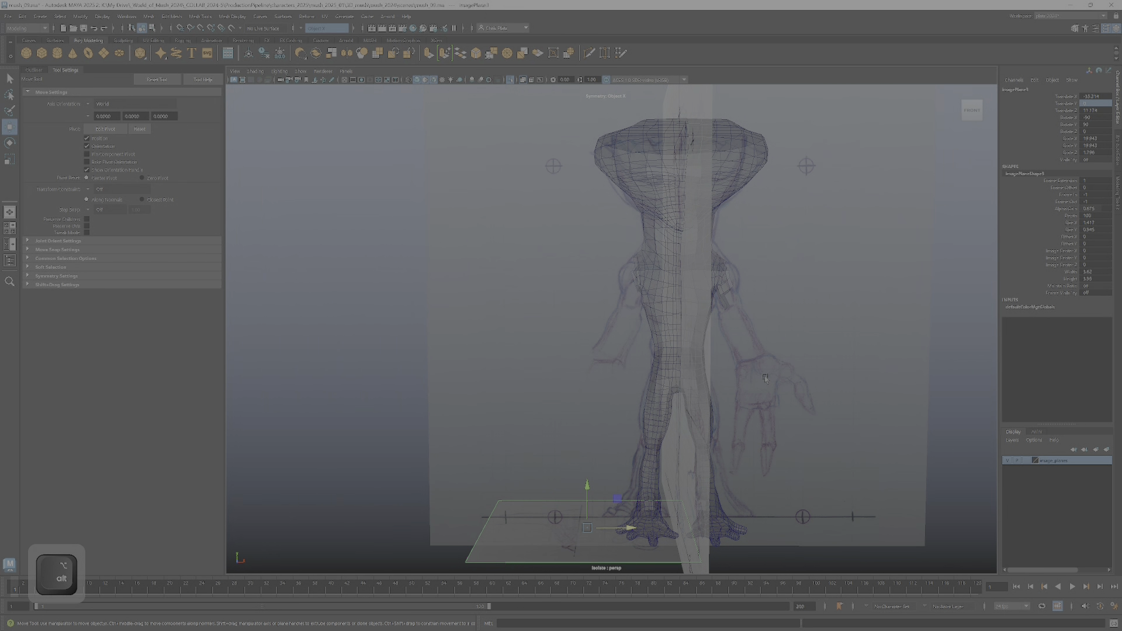
alt+middle_drag(586, 454, 596, 378)
alt+drag(596, 378, 591, 467)
alt+right_drag(592, 467, 693, 435)
alt+drag(693, 437, 702, 342)
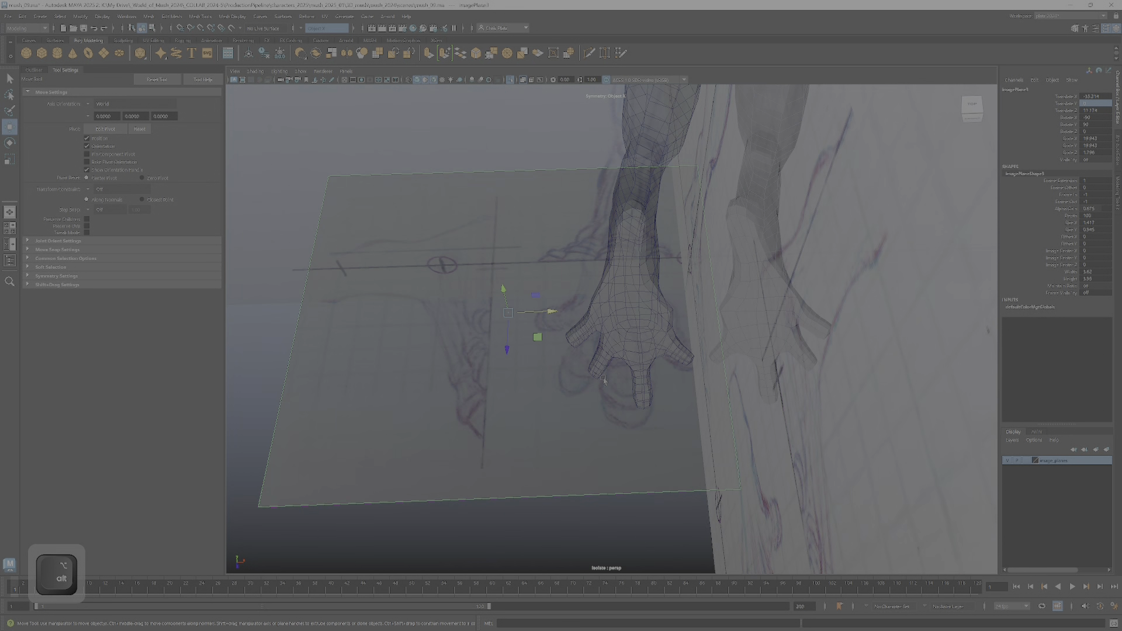
alt+drag(603, 379, 619, 336)
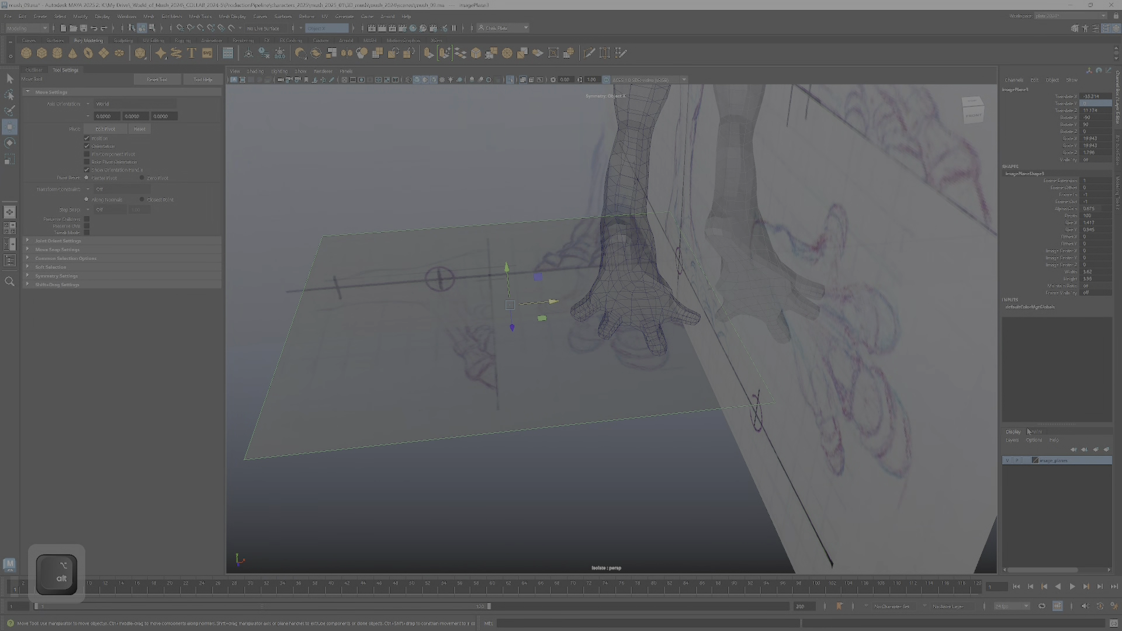
Step: Add the foot image plane to the image_planes display layer and toggle the layer's visibility off and on
right_click(1086, 464)
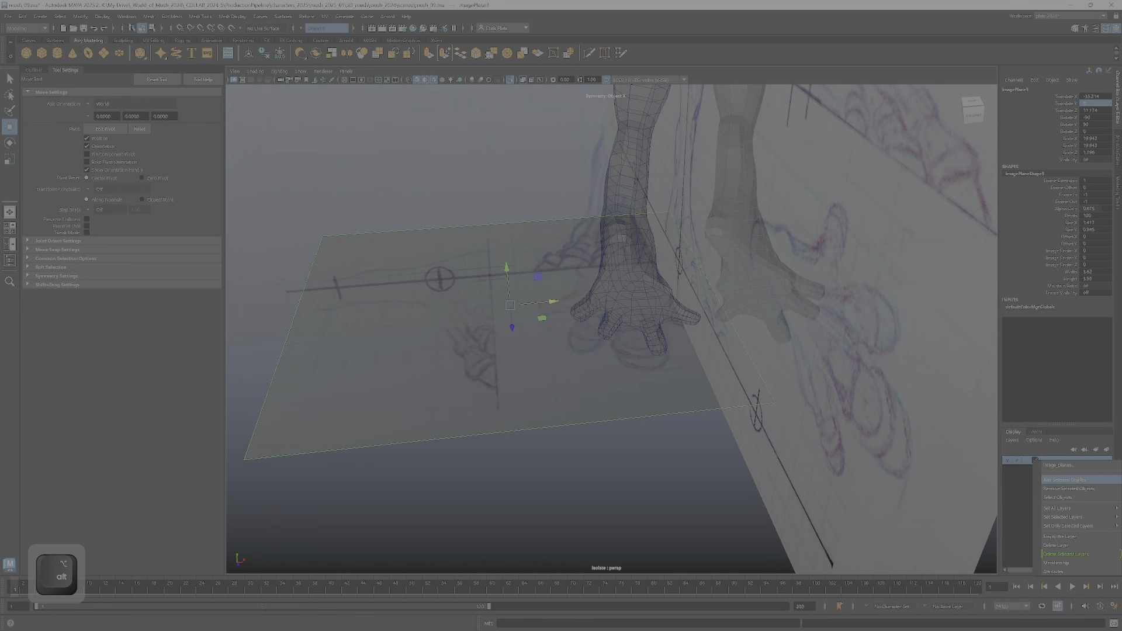
click(1080, 479)
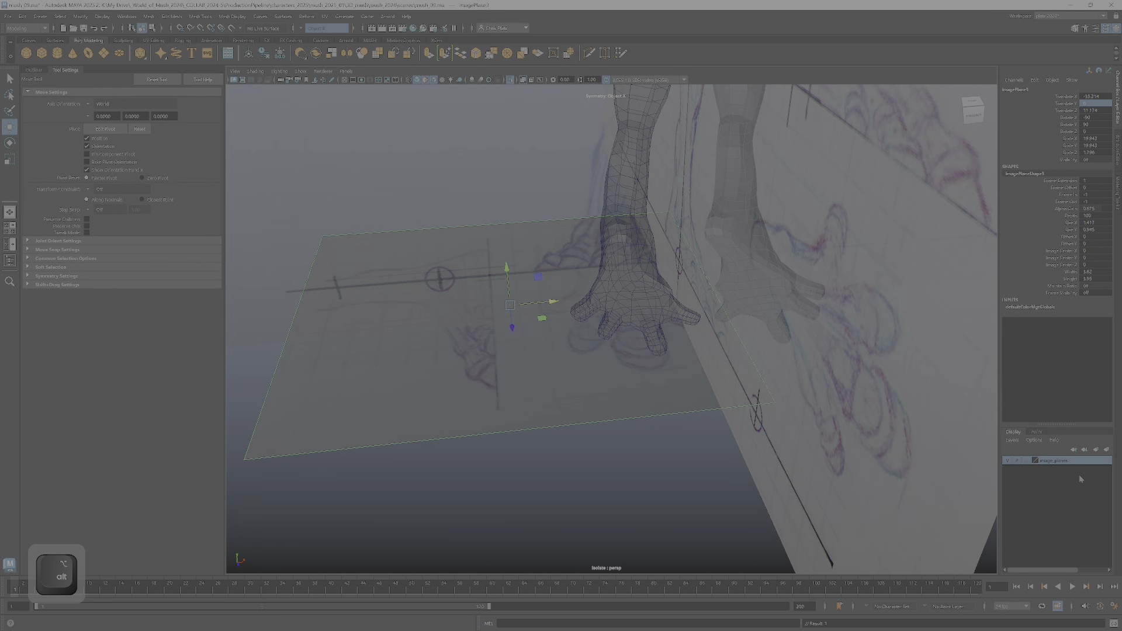
click(1007, 461)
click(1007, 461)
Step: Toggle the viewport's X-Ray and default-material display to inspect the character as a solid shaded model among the image planes
alt+drag(760, 385, 587, 321)
alt+right_drag(587, 321, 599, 339)
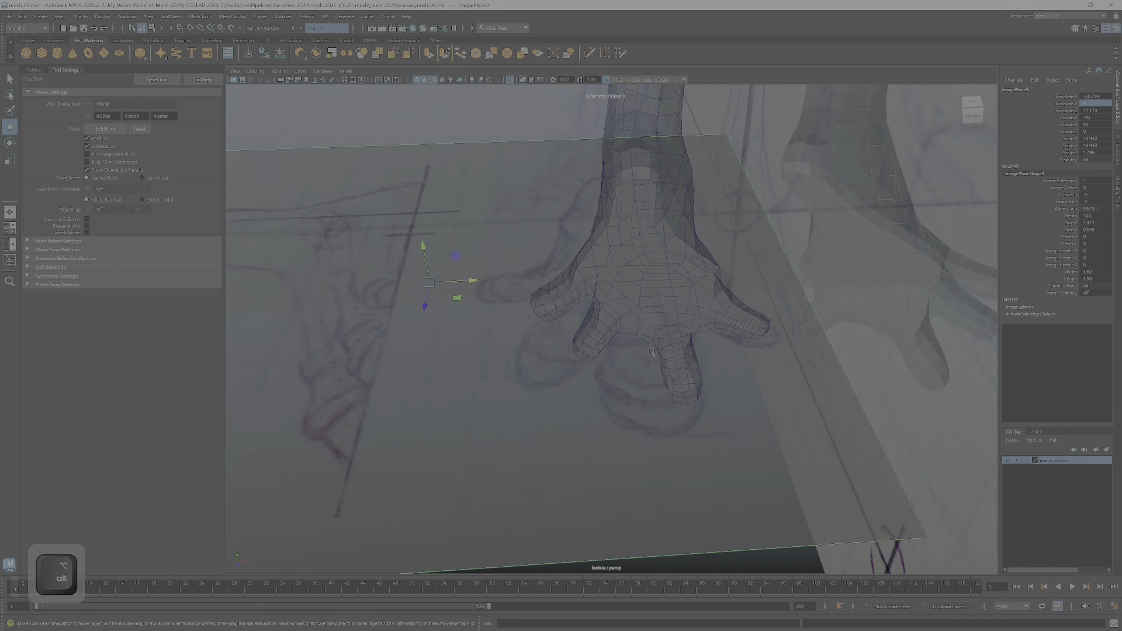
alt+drag(652, 353, 725, 292)
alt+right_drag(724, 292, 710, 280)
alt+middle_drag(710, 280, 733, 362)
alt+drag(732, 362, 710, 275)
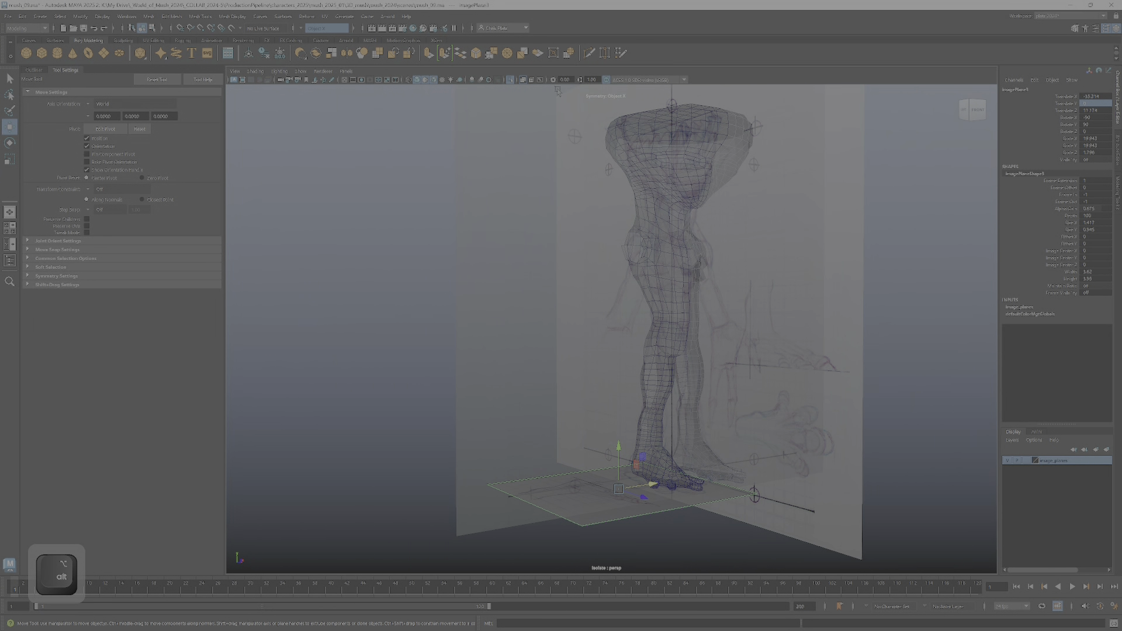
click(524, 80)
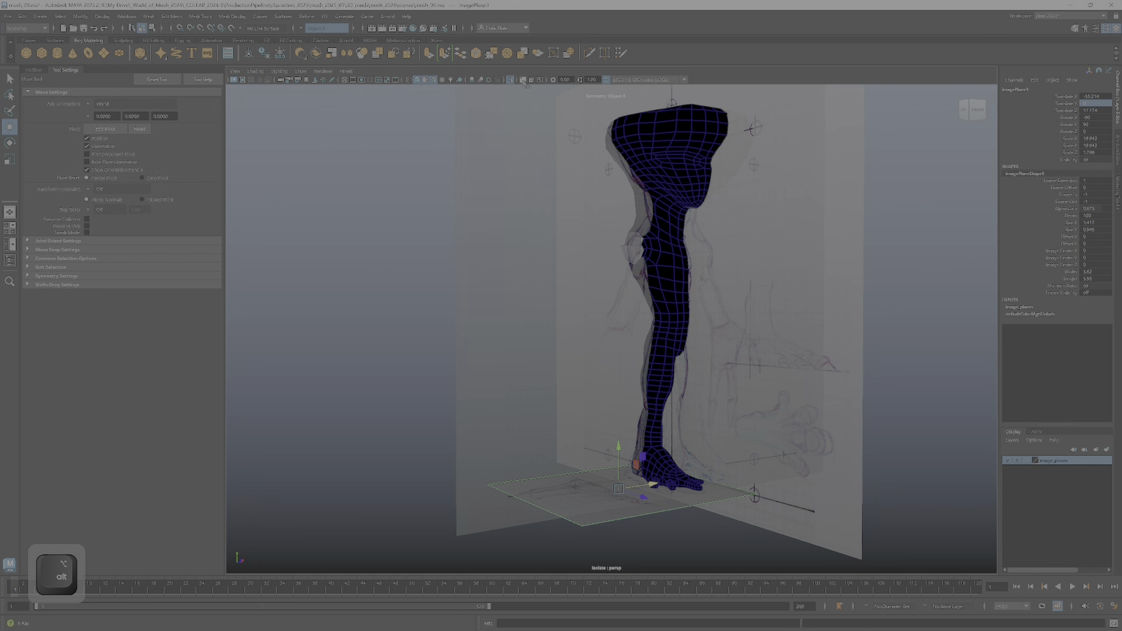
mouse_move(637, 153)
alt+mouse_down()
mouse_move(577, 149)
mouse_move(589, 153)
alt+mouse_up()
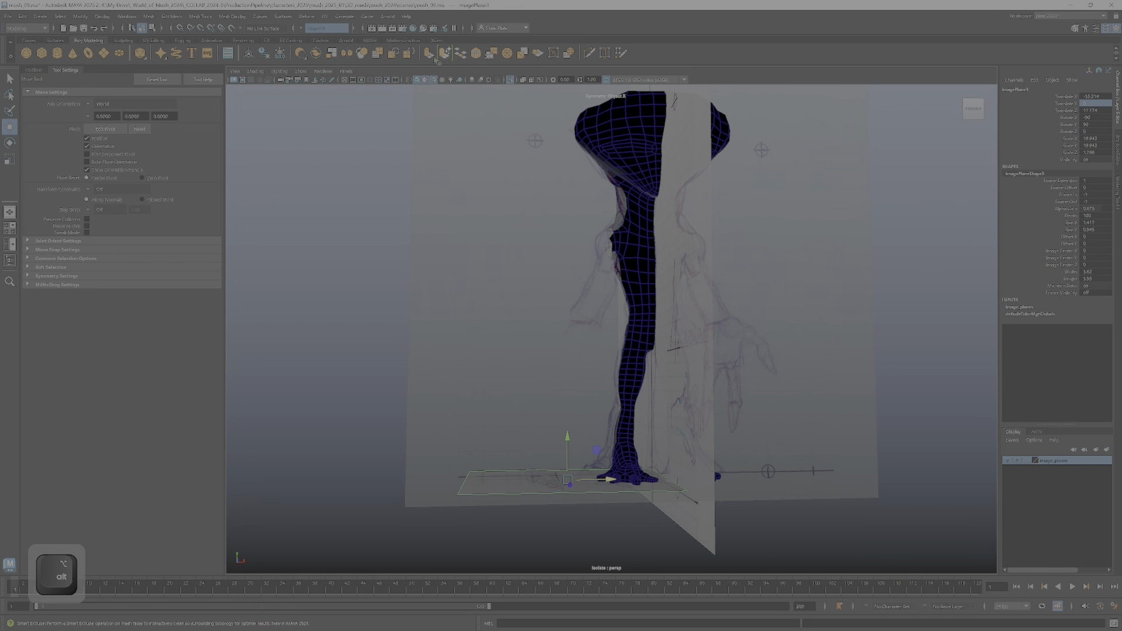
click(424, 82)
click(424, 82)
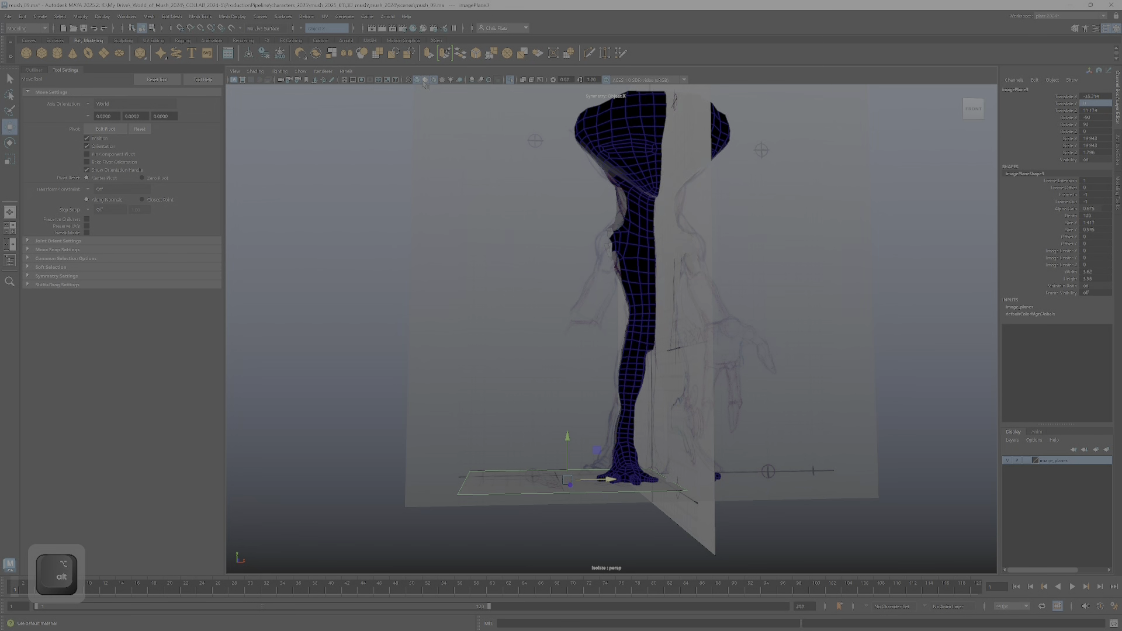
click(425, 82)
mouse_move(492, 148)
alt+mouse_down()
mouse_move(585, 198)
mouse_move(456, 146)
alt+mouse_up()
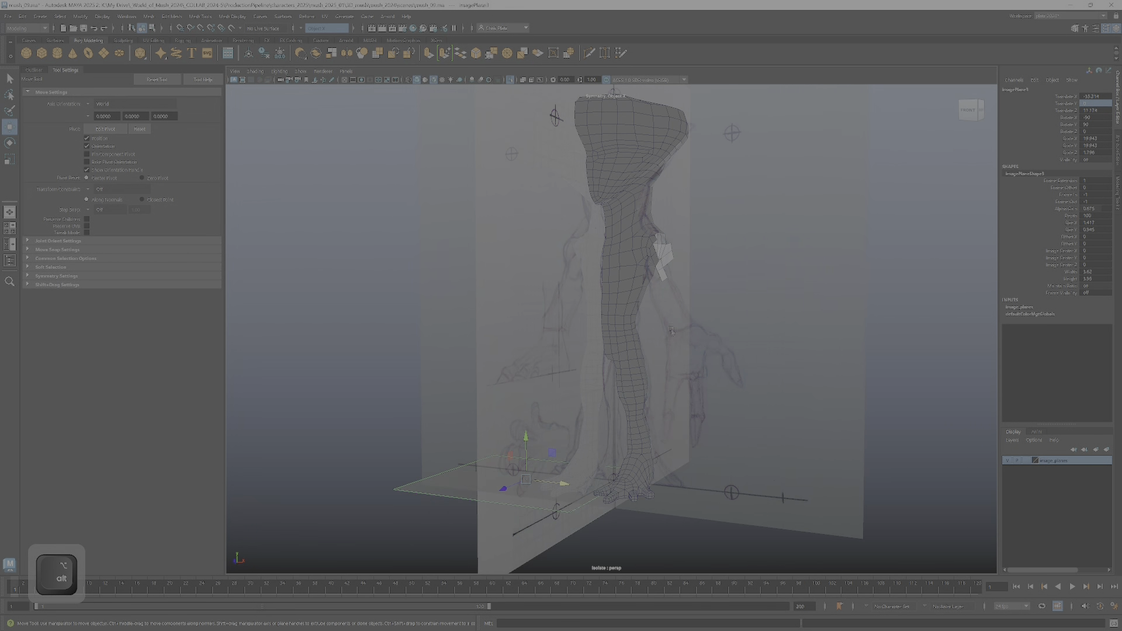
alt+right_drag(643, 327, 729, 362)
alt+drag(729, 361, 612, 356)
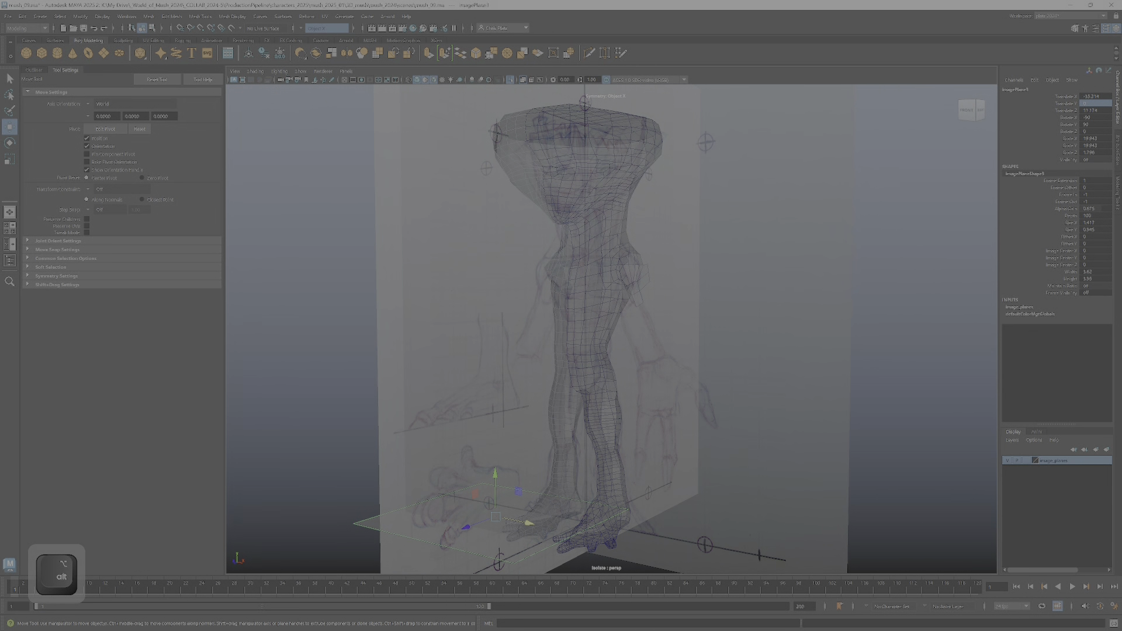